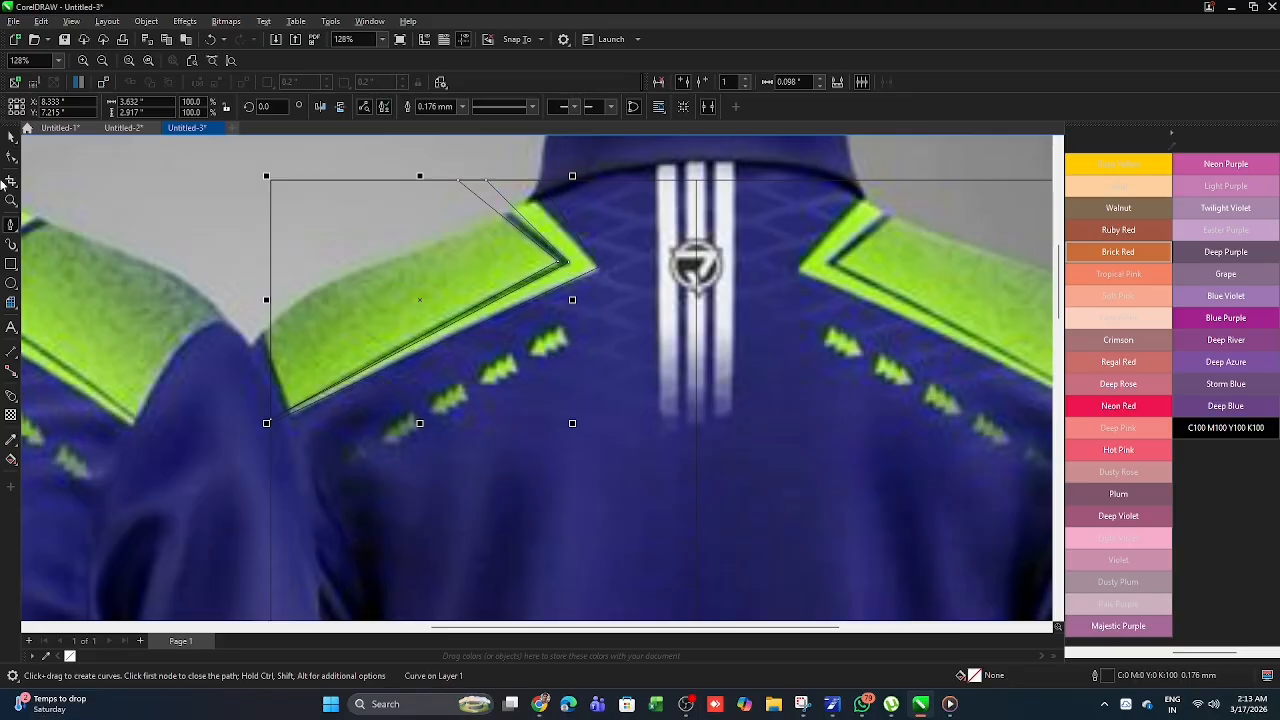
- Adjust the end nodes of the thin stripe outline on the back's left shoulder to fit the reference stripe
left_click(11, 157)
scroll(429, 170, "up", 2)
left_click_drag(540, 191, 526, 194)
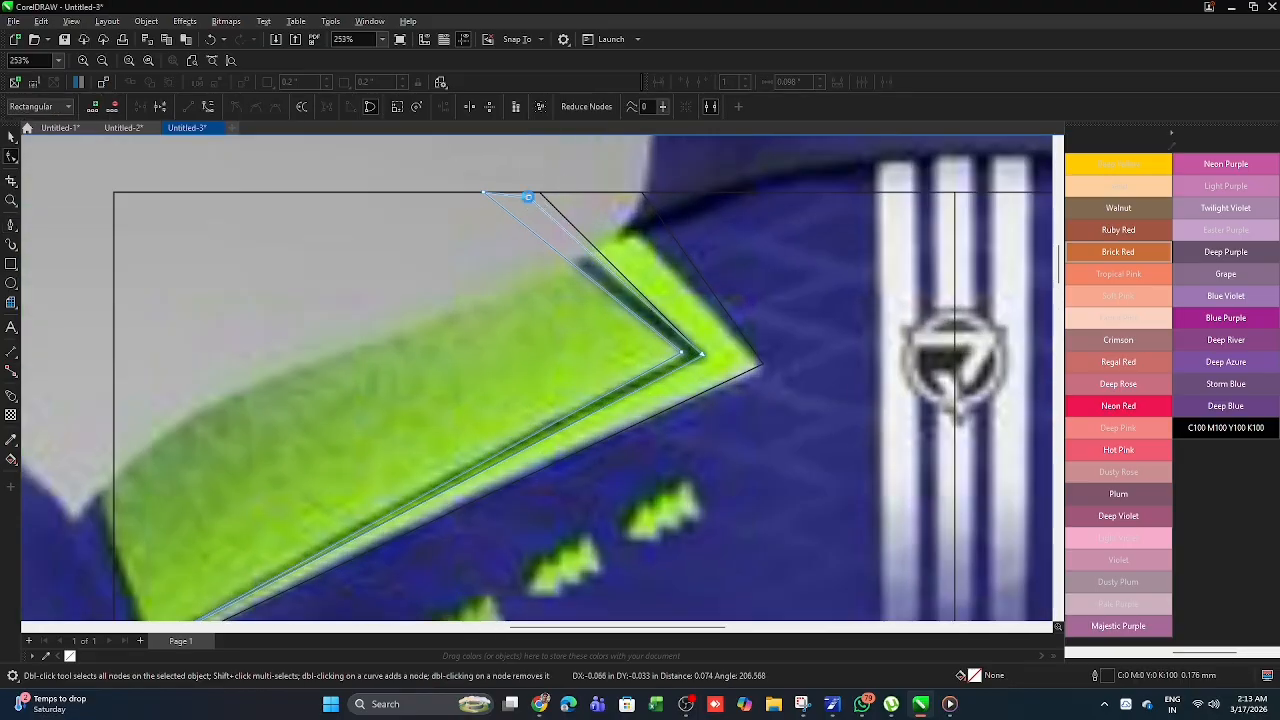
scroll(474, 163, "down", 2)
scroll(309, 391, "up", 3)
scroll(330, 381, "down", 1)
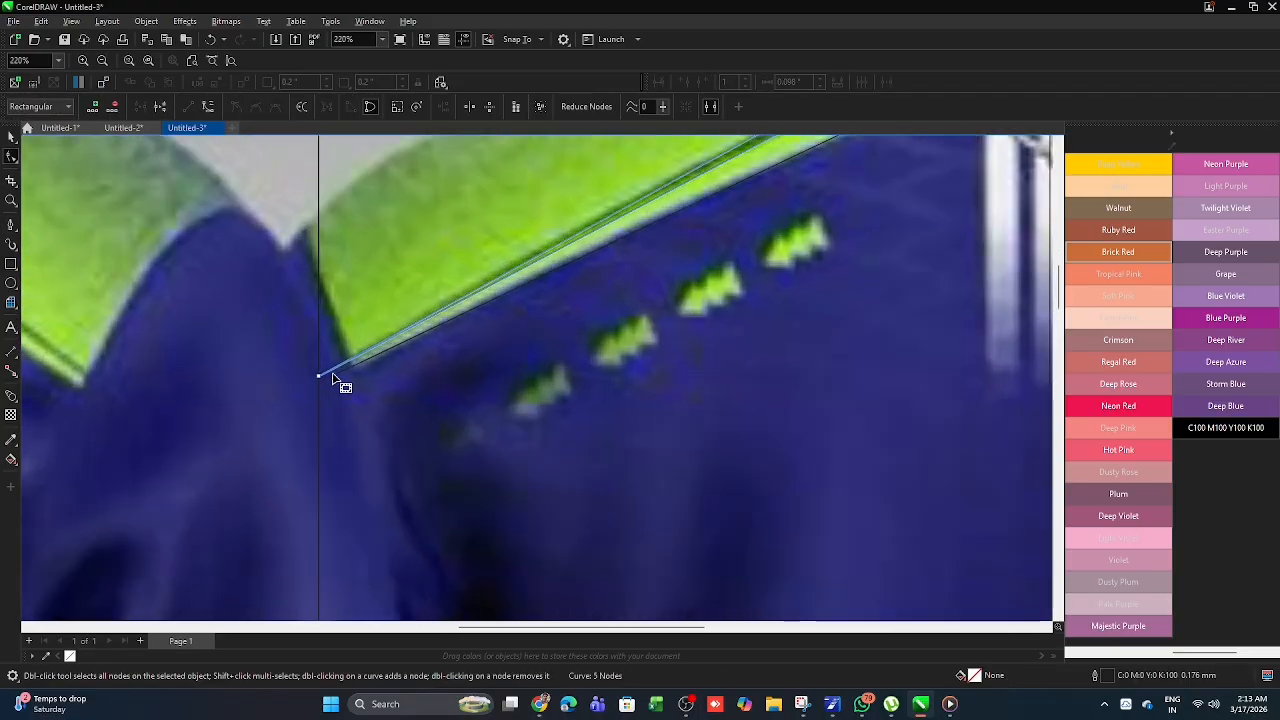
left_click_drag(317, 372, 317, 361)
scroll(317, 372, "up", 4)
scroll(317, 362, "down", 6)
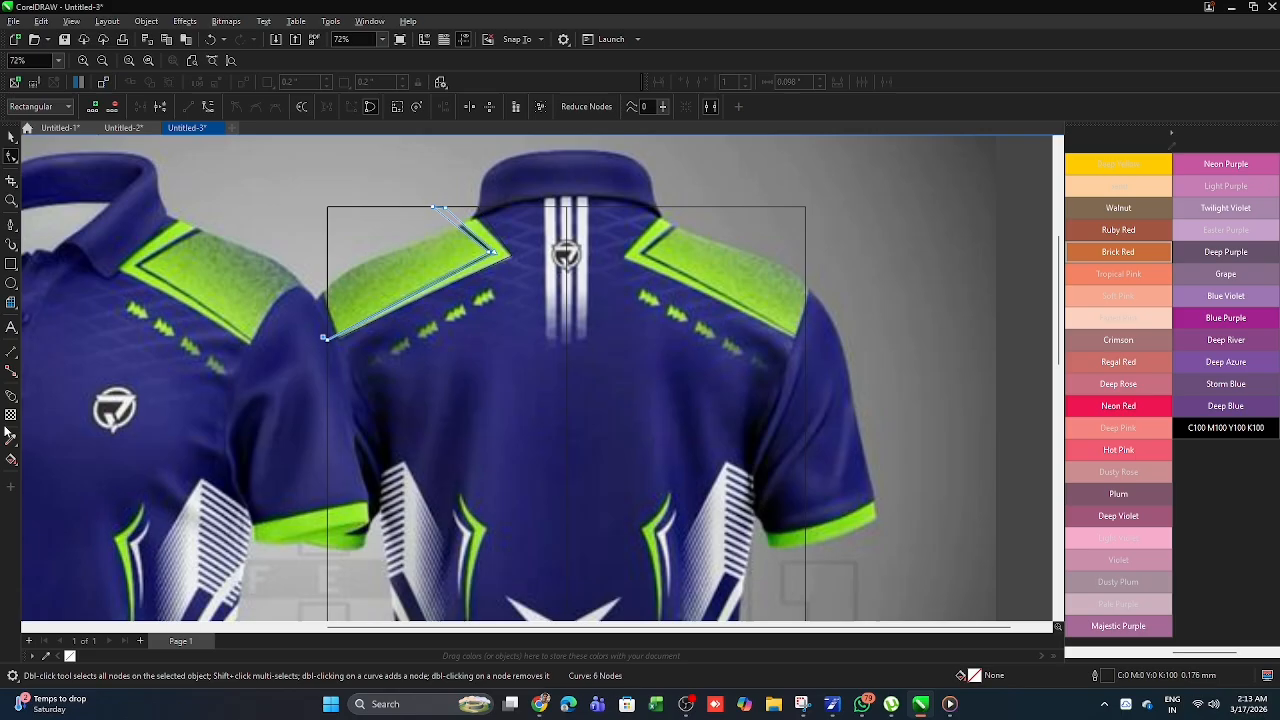
- Sample the navy #0B0B55 from the front collar and fill the thin shoulder stripe with it
left_click(9, 436)
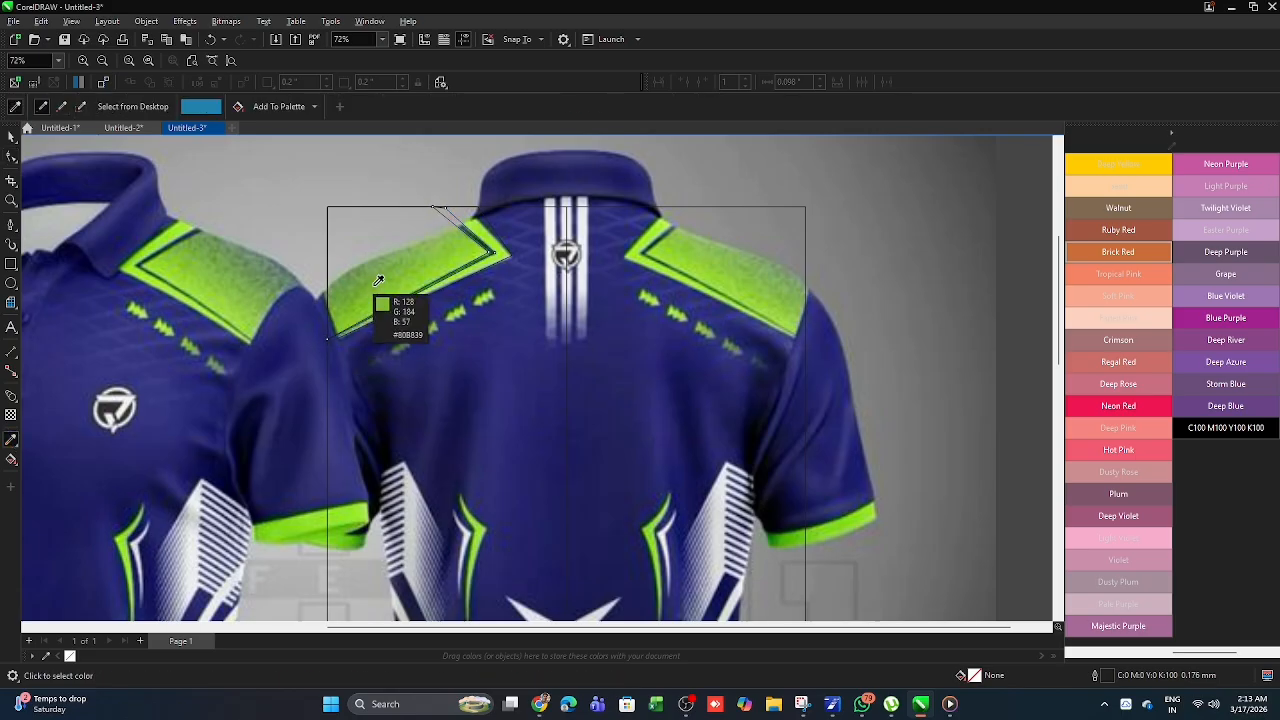
scroll(491, 271, "up", 2)
scroll(434, 363, "down", 2)
scroll(391, 359, "up", 1)
scroll(391, 359, "down", 2)
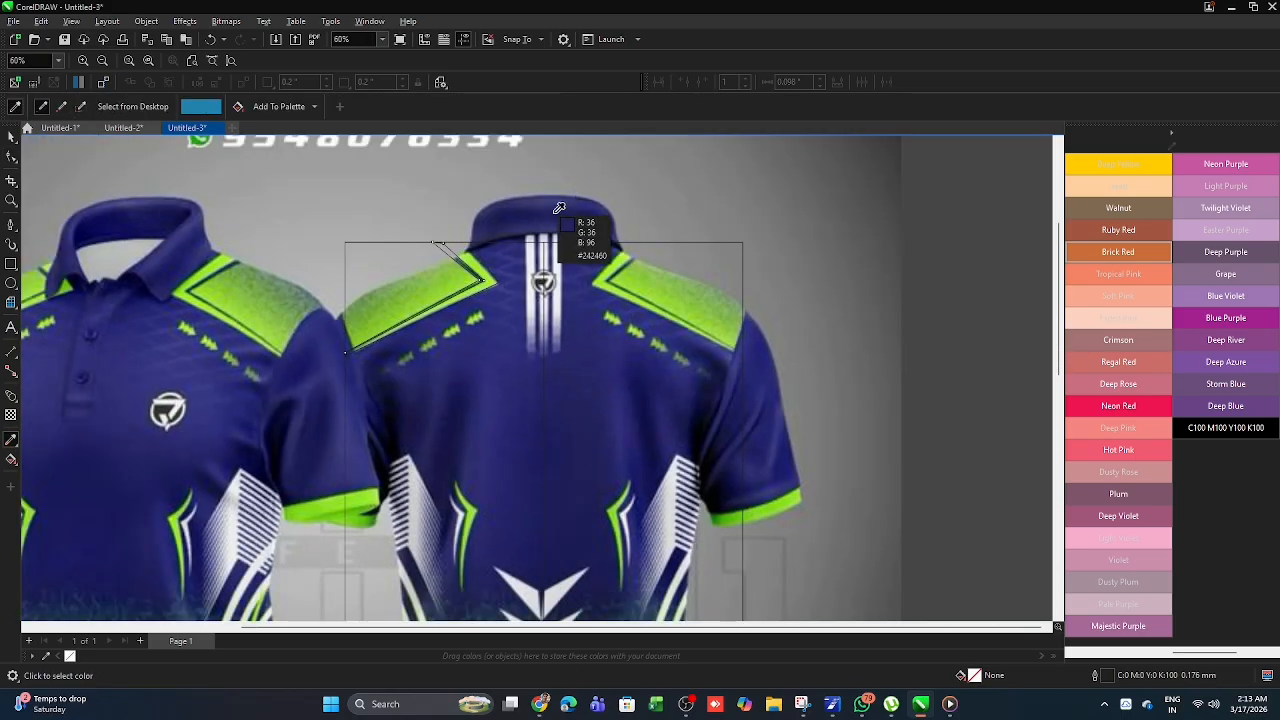
left_click(102, 217)
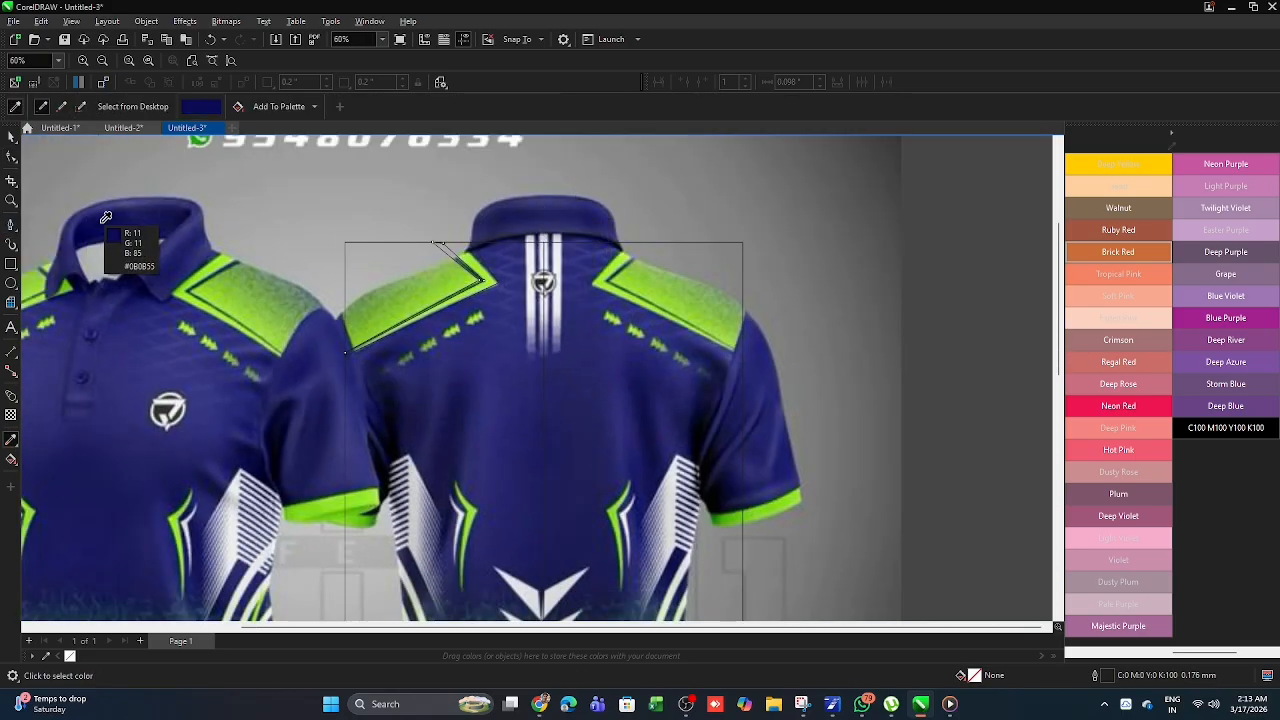
scroll(485, 279, "up", 2)
left_click(420, 218)
scroll(456, 233, "down", 1)
left_click(12, 139)
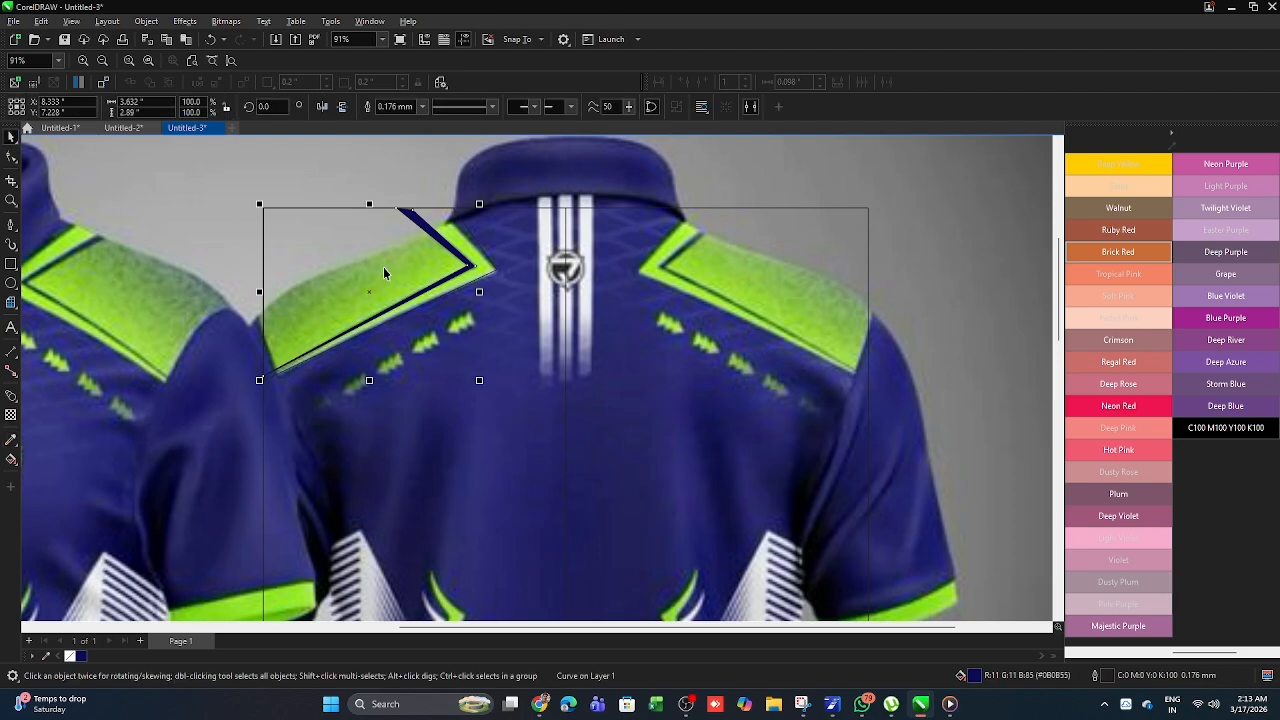
- Sample the lime green #85DC1B from the sleeve cuff and fill the left shoulder panel on the back with it
scroll(384, 267, "down", 1)
left_click(11, 439)
scroll(309, 520, "up", 1)
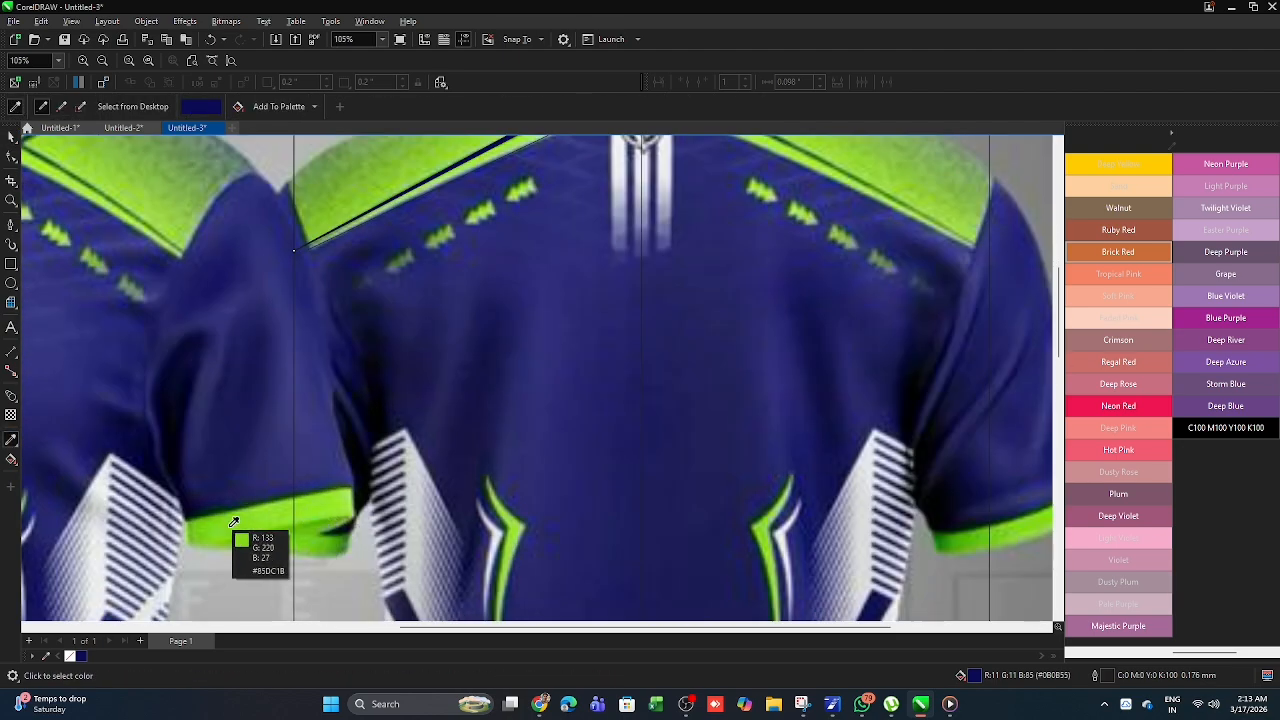
left_click(236, 522)
left_click(400, 157)
scroll(346, 276, "down", 2)
left_click(12, 136)
scroll(309, 198, "down", 2)
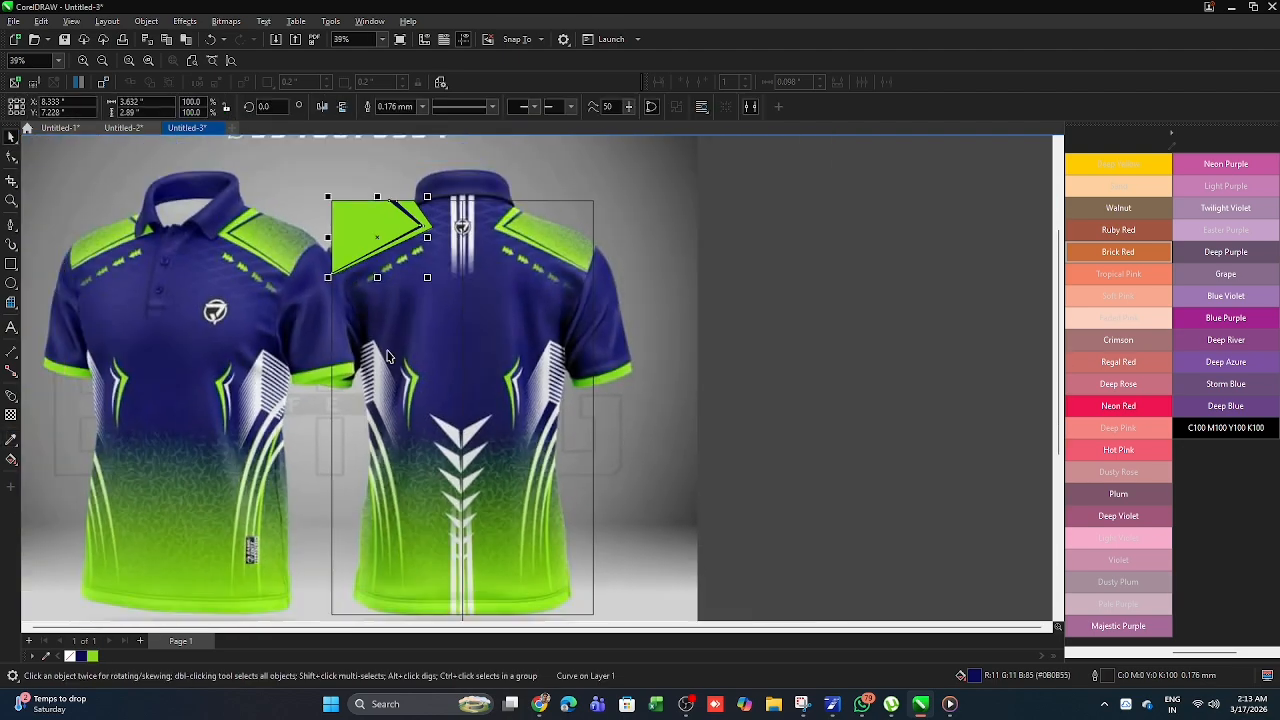
- Select the green shoulder panel and its navy stripe together and set their outline width to None
left_click_drag(309, 198, 329, 230)
key("ctrl+z")
left_click(366, 251)
left_click(417, 238, "shift")
scroll(382, 206, "up", 1)
left_click(591, 107)
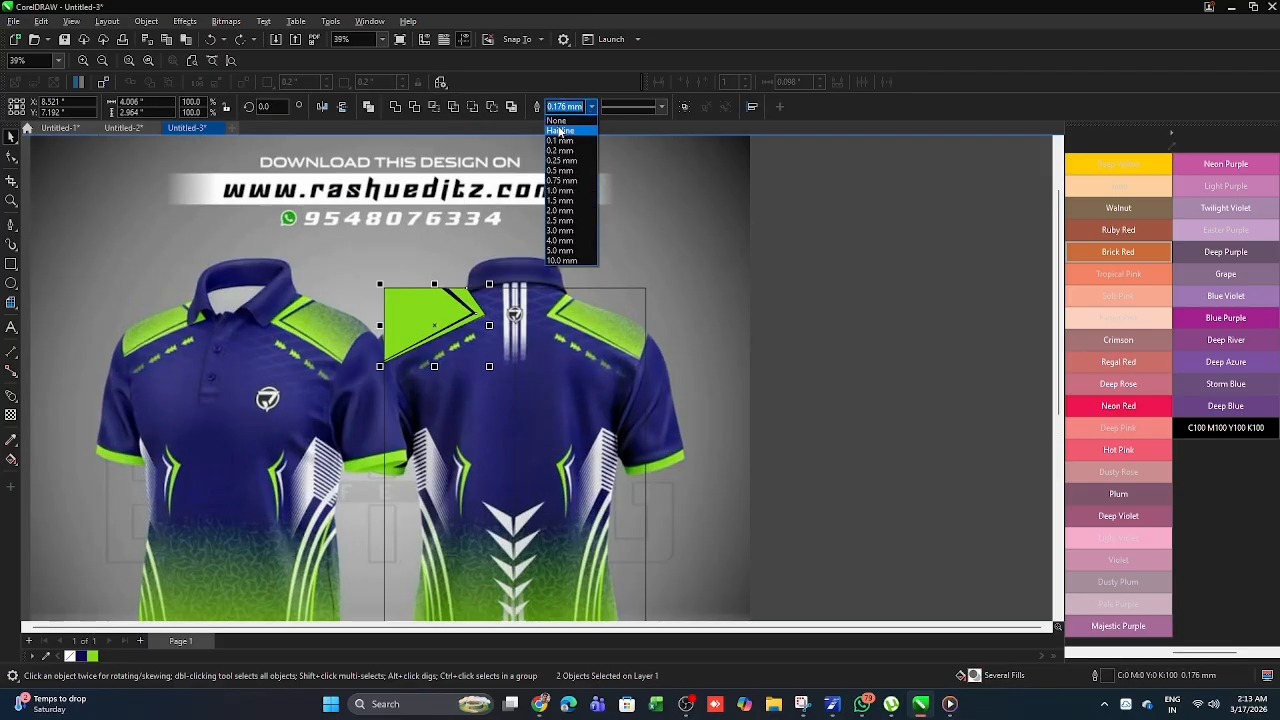
left_click(560, 120)
- PowerClip the navy stripe inside the green shoulder panel
left_click(545, 226)
scroll(477, 316, "up", 5)
left_click(447, 287)
right_click(447, 287)
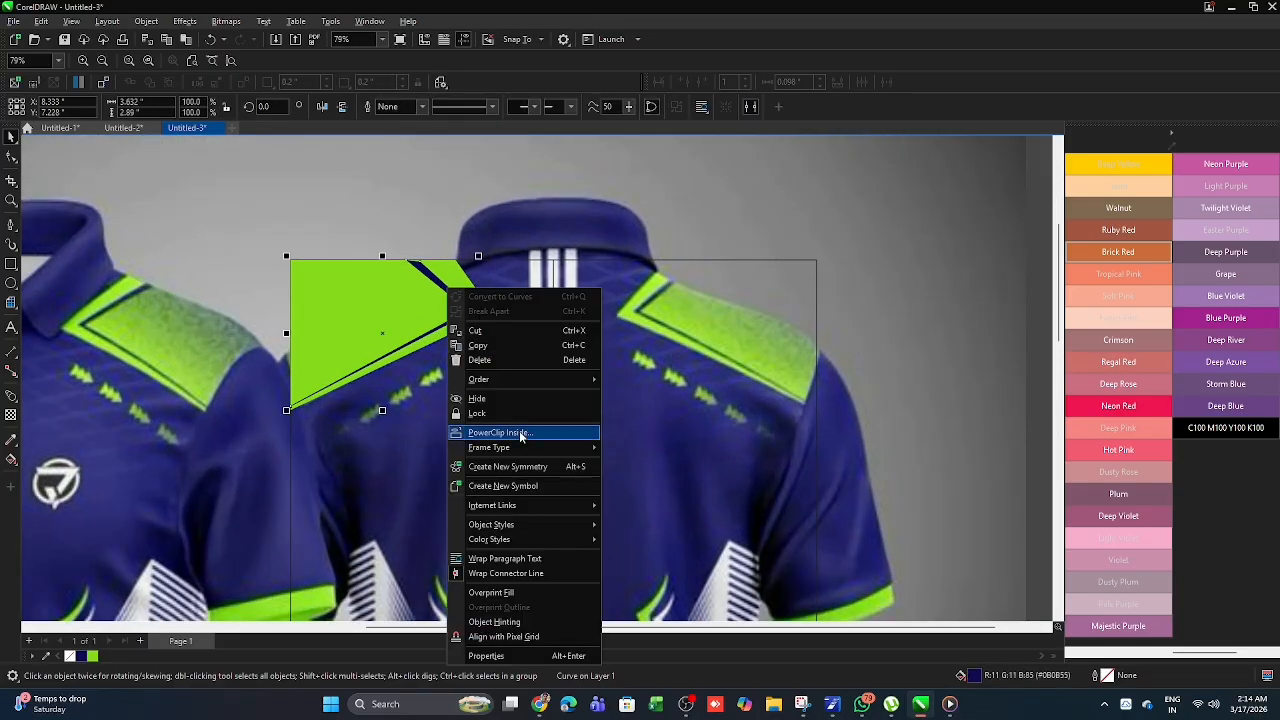
left_click(522, 434)
left_click(351, 319)
- Trace the uppermost triple arrow below the left shoulder panel as a closed Pen outline about 0.53 by 0.43 inches
scroll(404, 261, "down", 4)
scroll(414, 242, "down", 2)
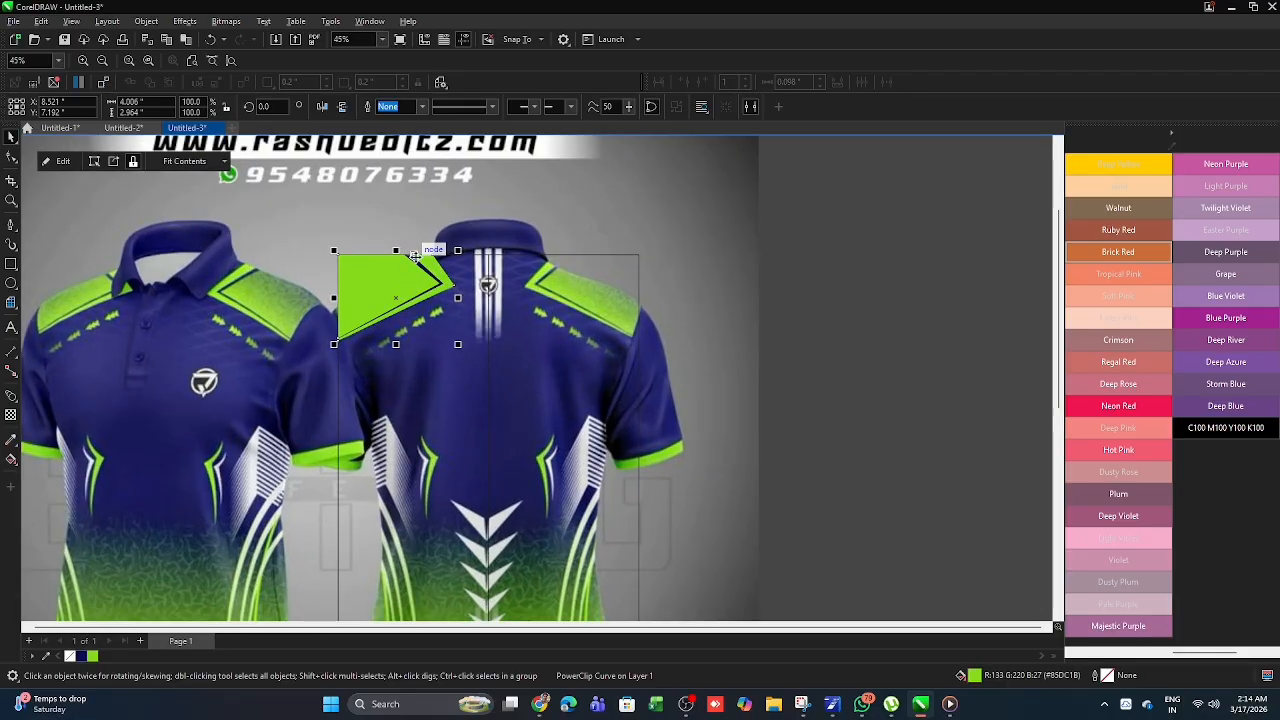
scroll(405, 305, "up", 1)
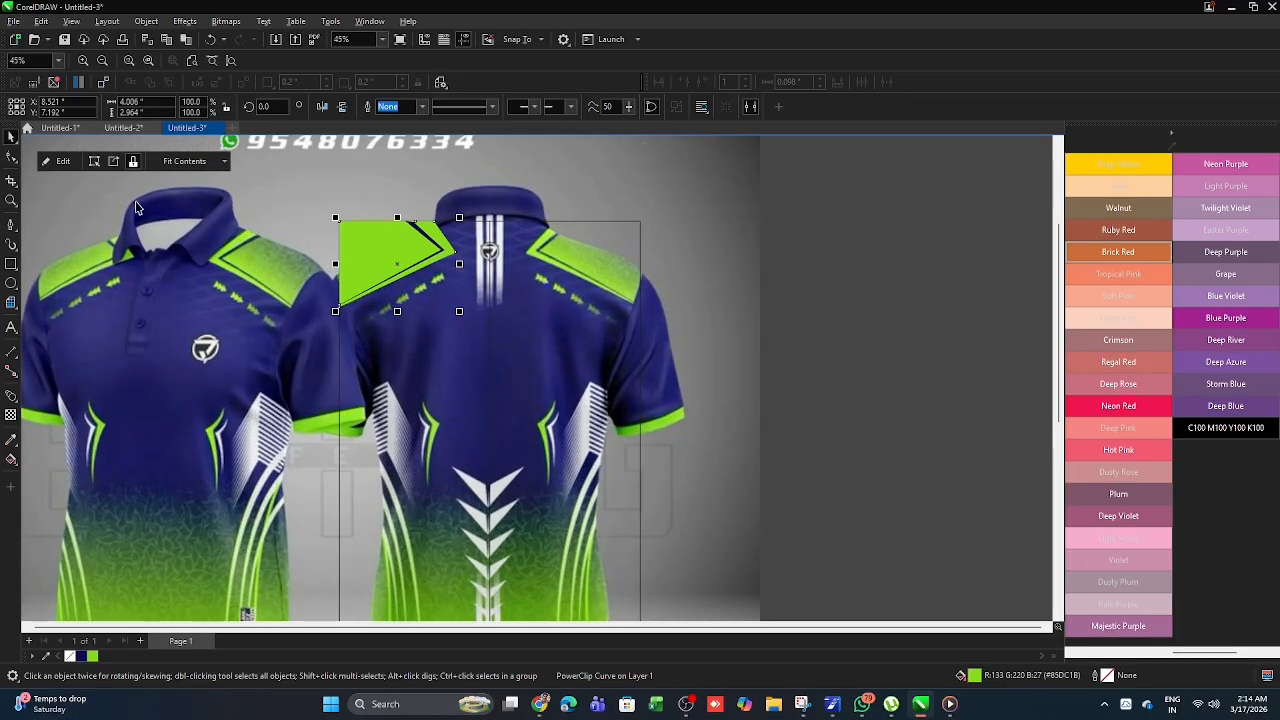
left_click(11, 224)
scroll(433, 275, "up", 7)
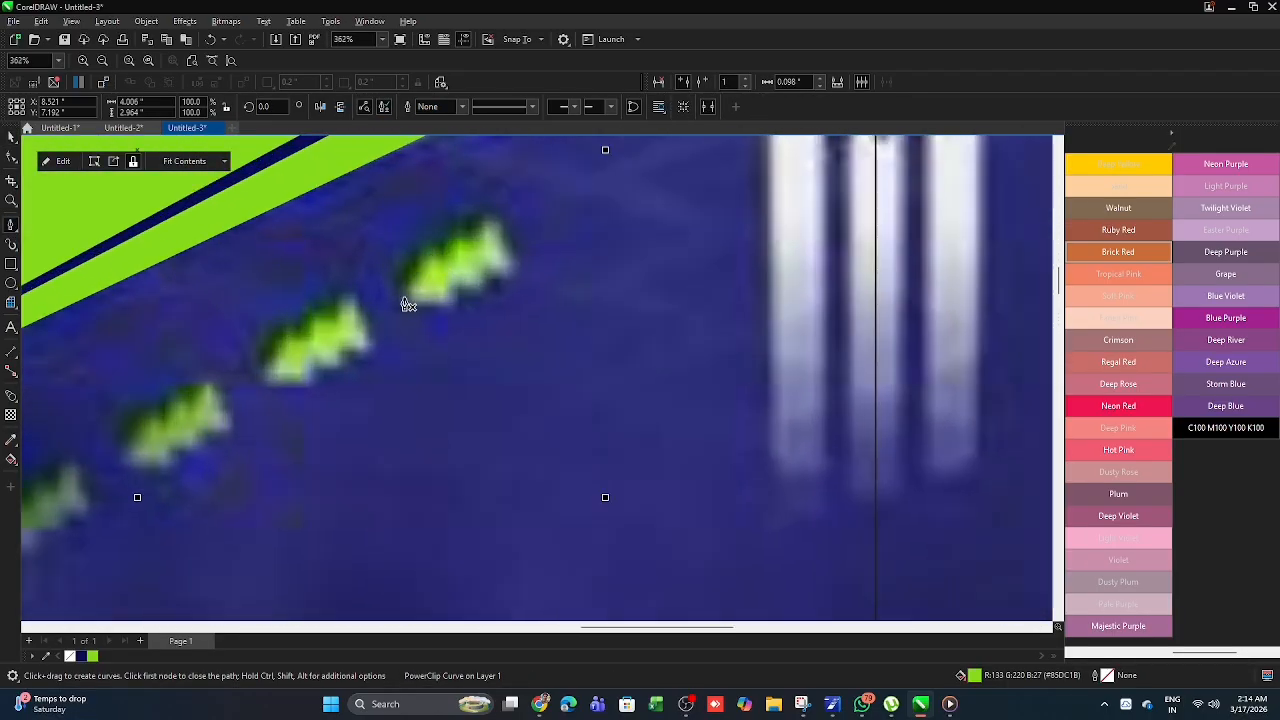
left_click(404, 297)
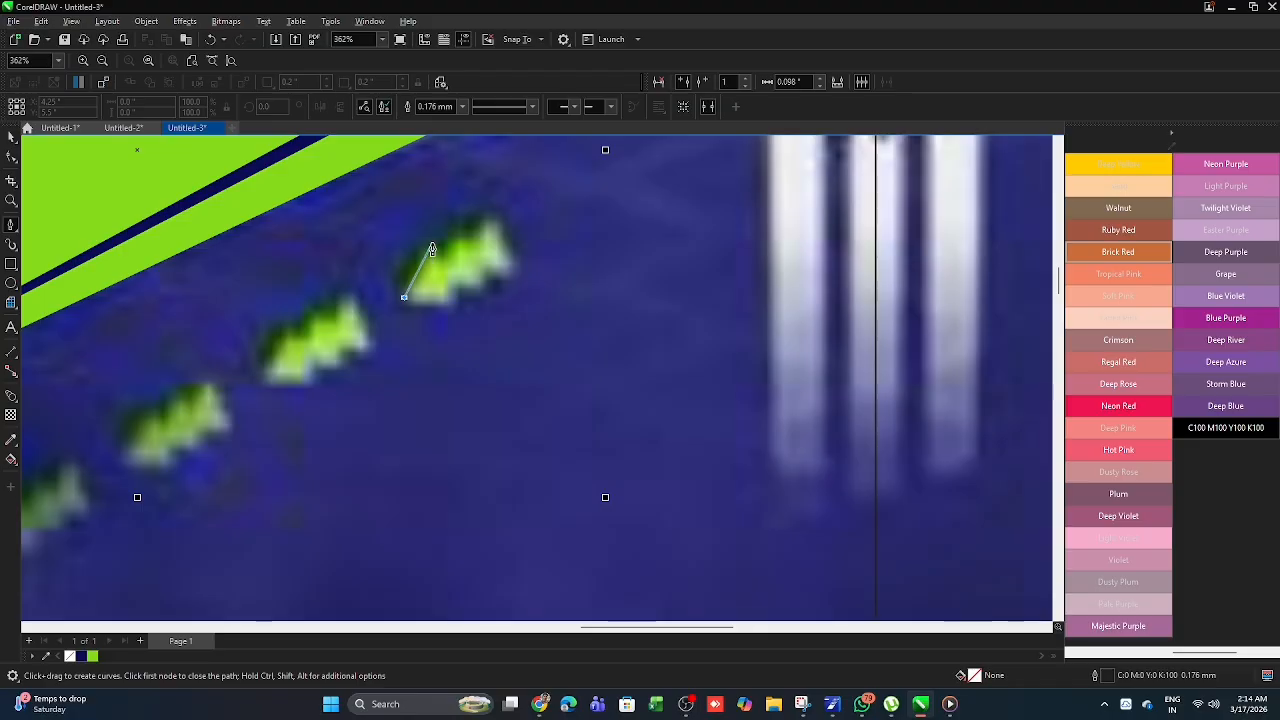
left_click(434, 243)
scroll(435, 250, "up", 2)
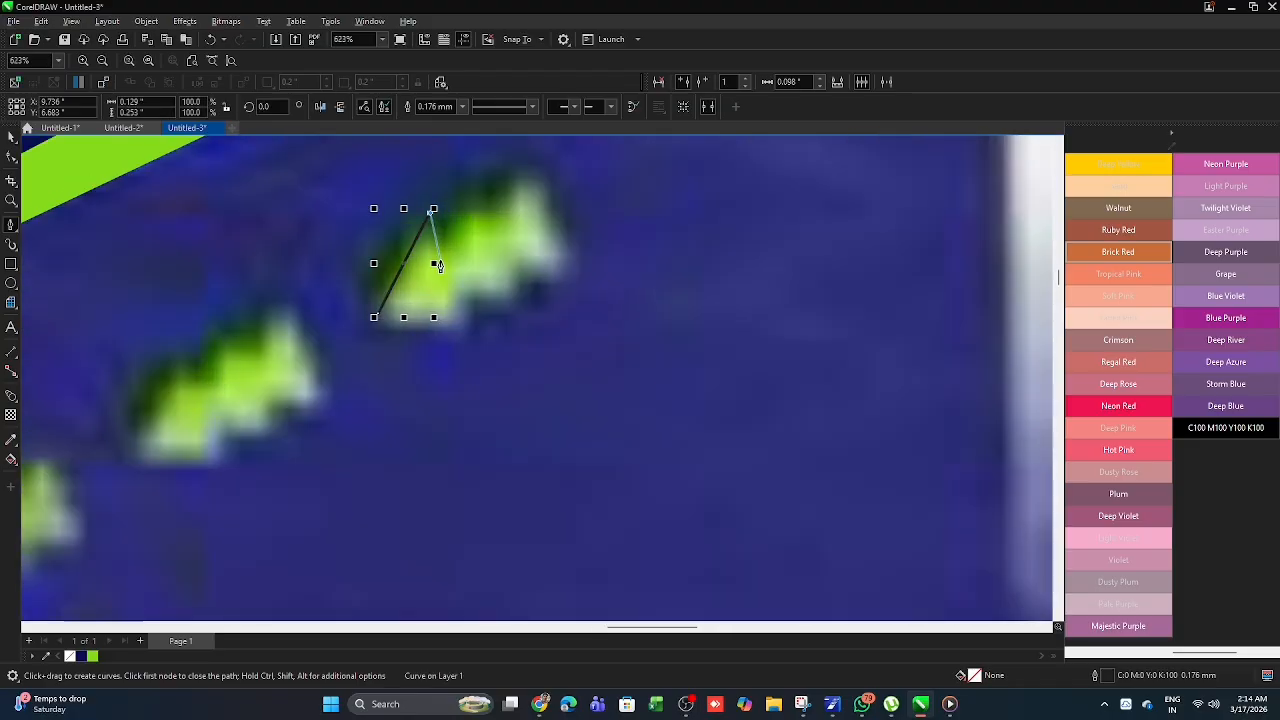
left_click(444, 264)
left_click(465, 191)
left_click(490, 227)
left_click(527, 155)
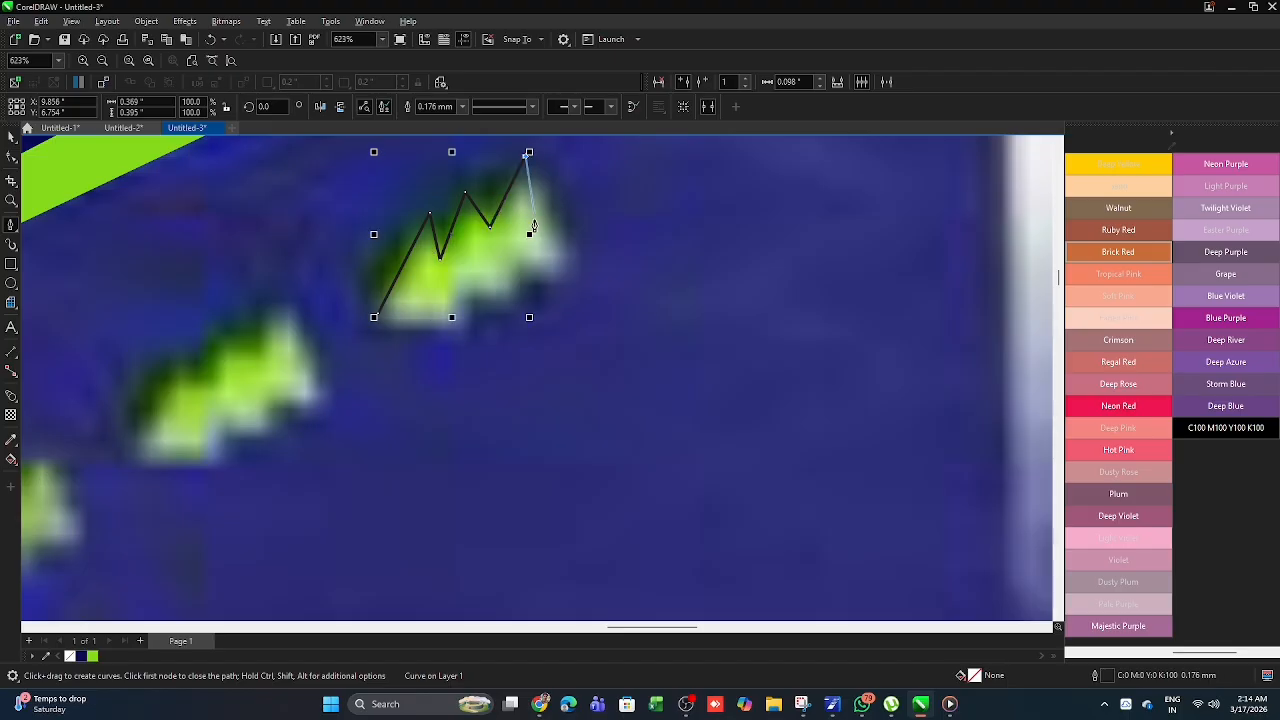
left_click(587, 252)
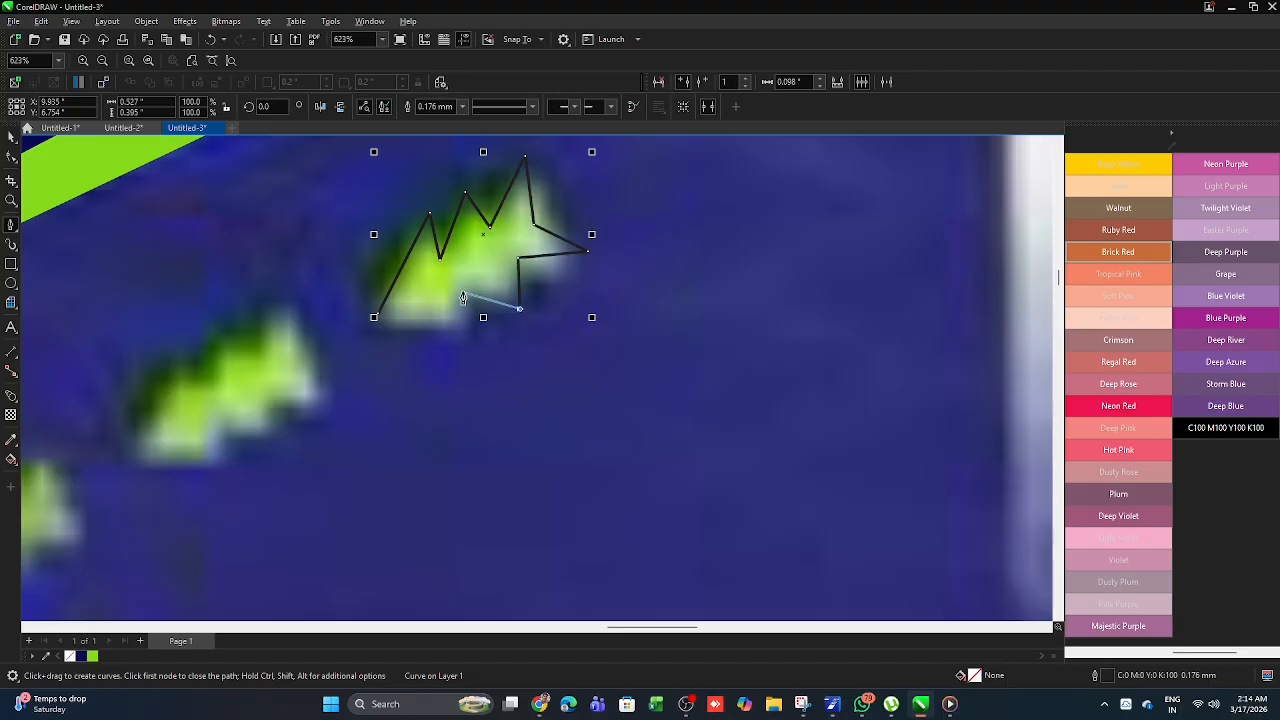
left_click(483, 326)
left_click(377, 315)
scroll(450, 292, "down", 2)
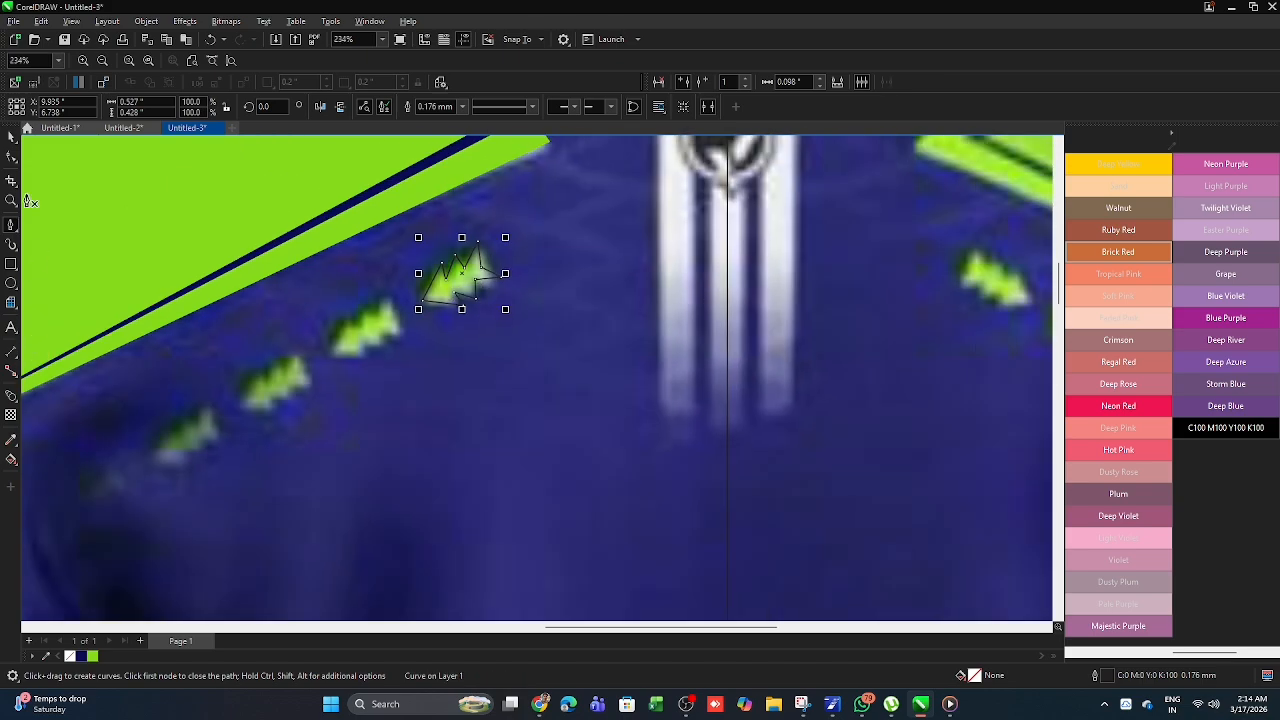
- Move the inner notch nodes on the arrow outline's lower edge to even out its triple-arrow shape
left_click(11, 157)
scroll(470, 282, "up", 4)
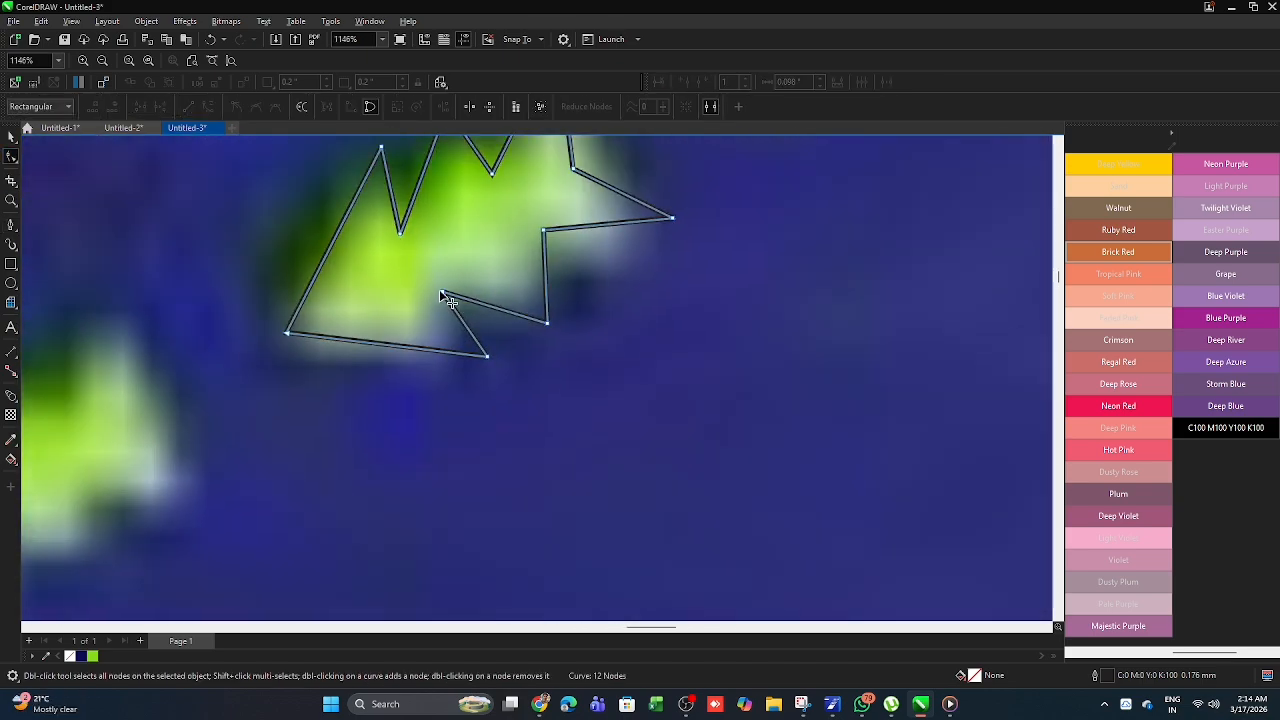
left_click_drag(439, 289, 478, 318)
scroll(426, 292, "down", 2)
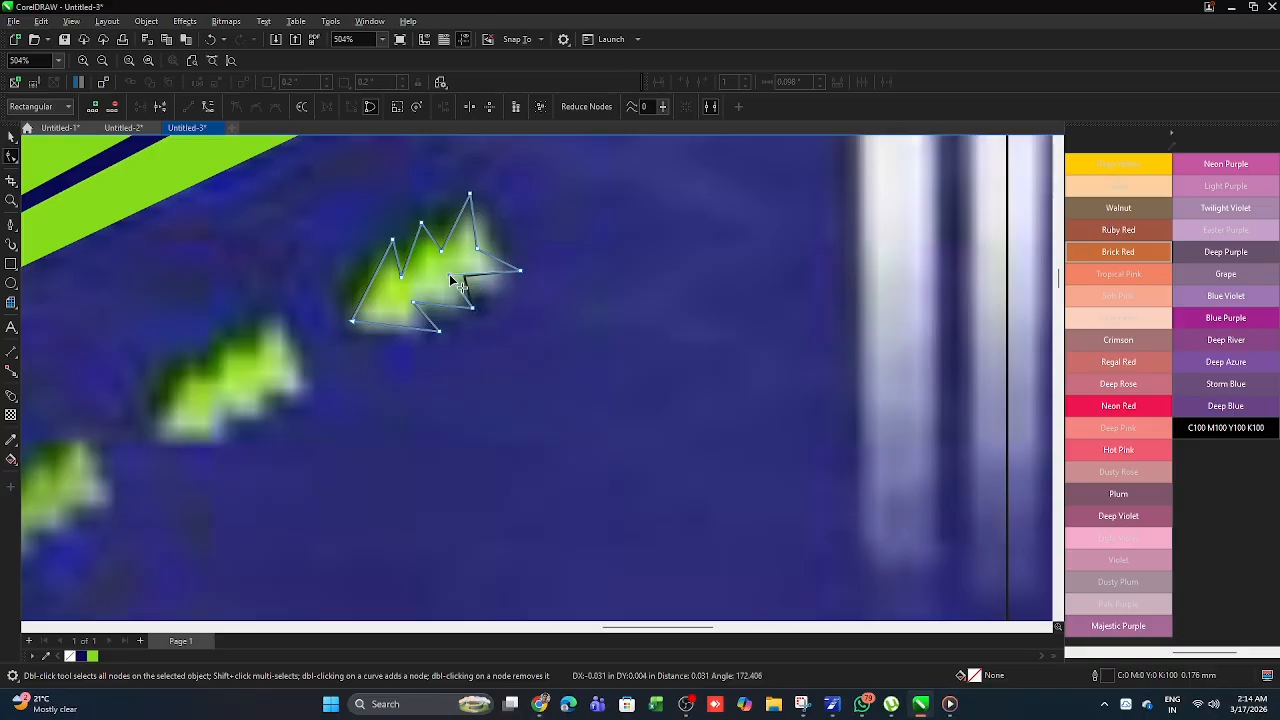
scroll(537, 277, "down", 2)
- Fill the traced triple arrow with the lime green from the document palette and set its outline to None
left_click(10, 135)
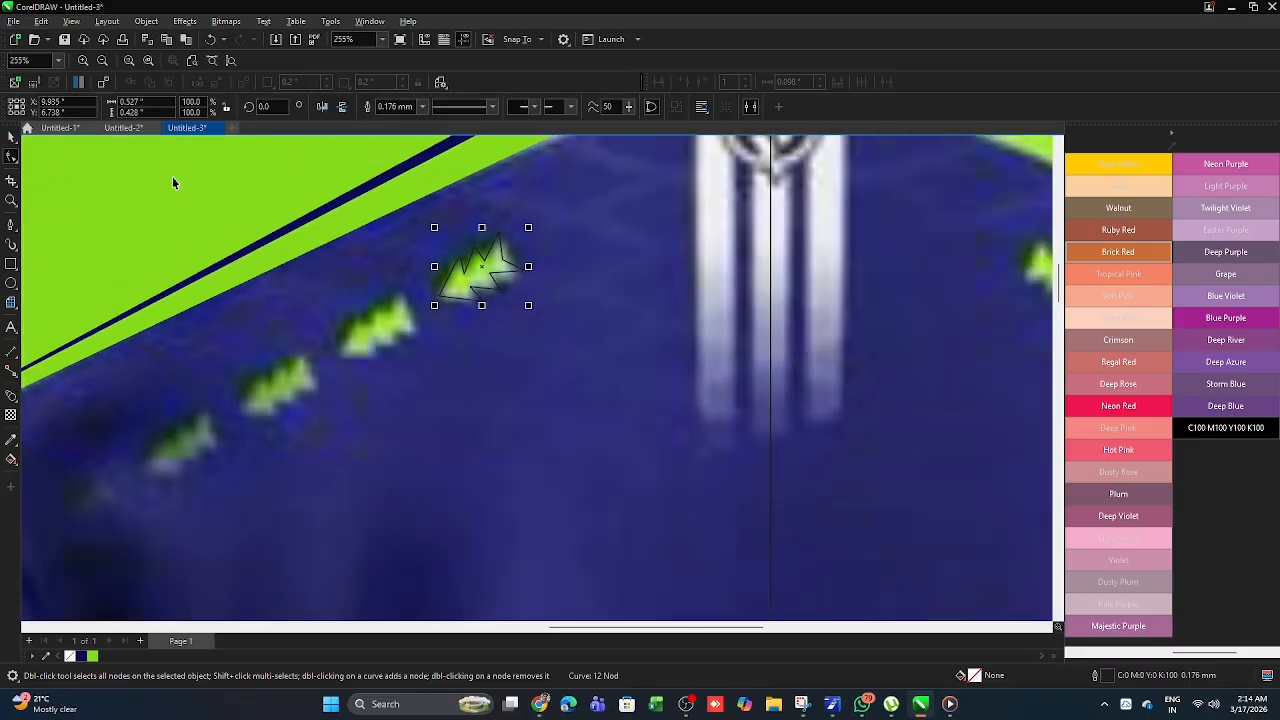
scroll(294, 230, "down", 2)
left_click(93, 656)
scroll(356, 235, "up", 2)
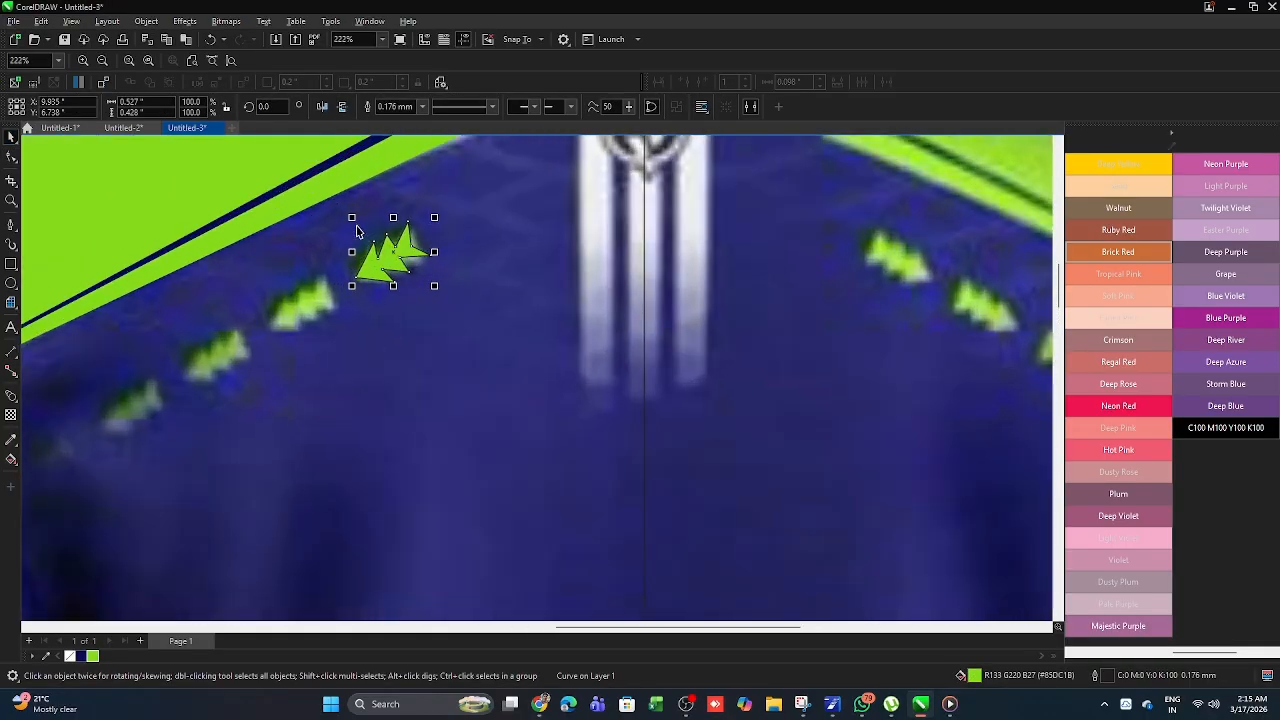
left_click(422, 106)
left_click(400, 119)
scroll(437, 225, "down", 1)
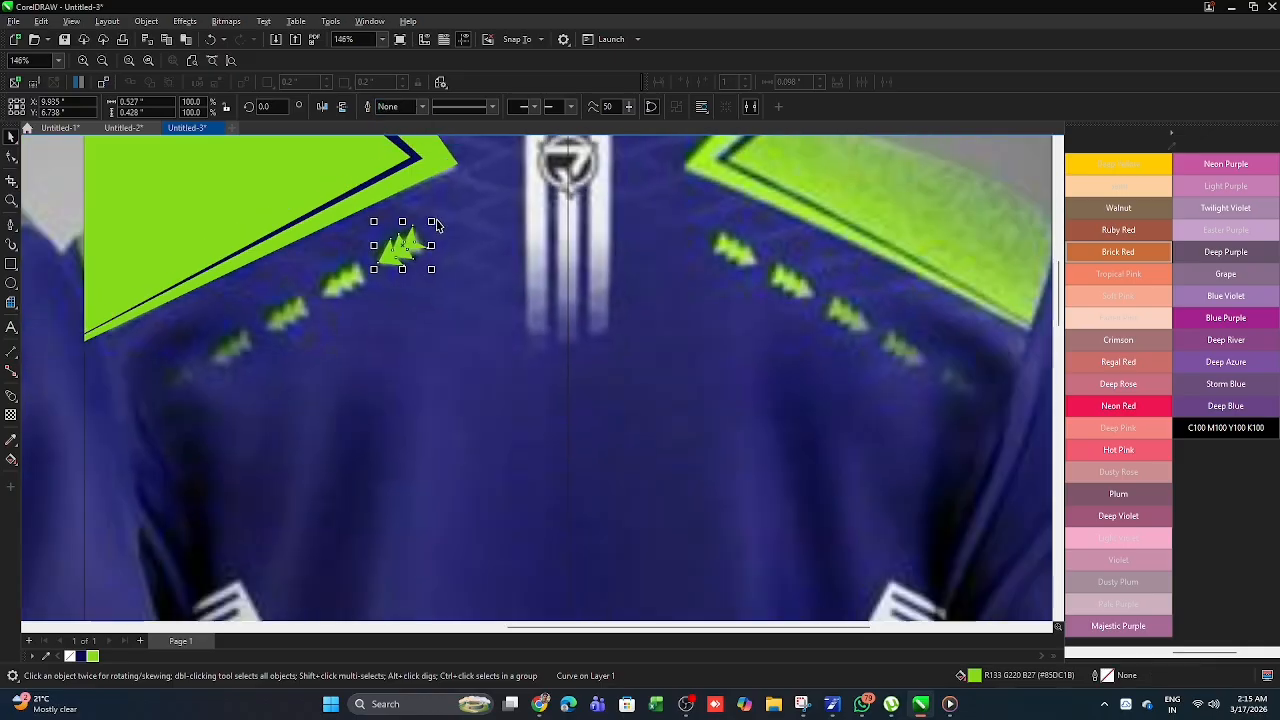
- Duplicate the green triple arrow at even spacing down the diagonal row toward the sleeve and combine the arrows into one curve
left_click_drag(404, 245, 242, 354)
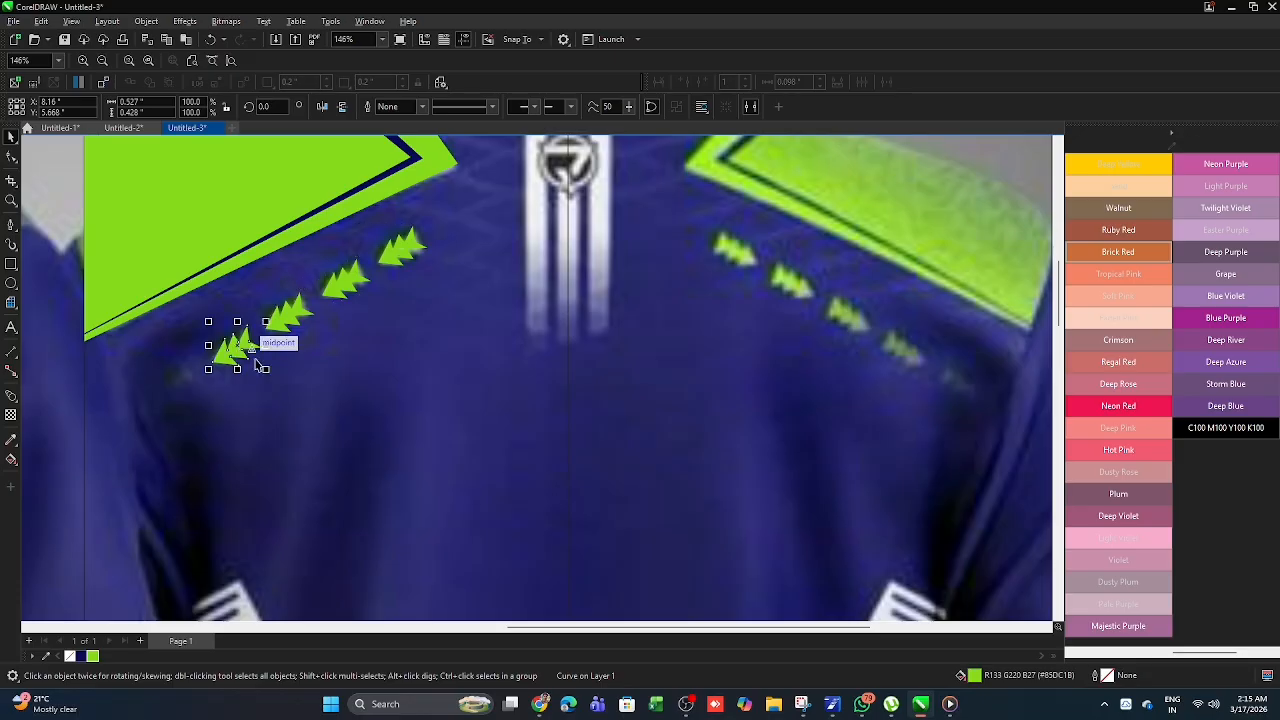
key("ctrl+r")
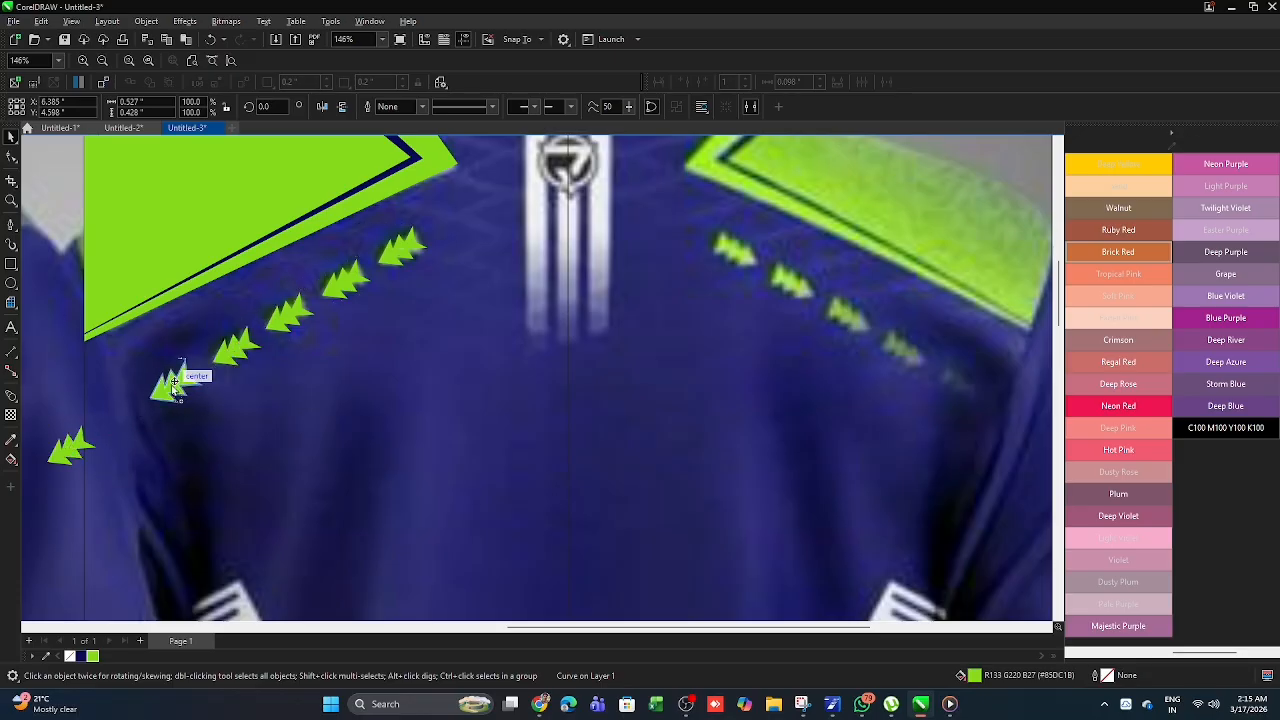
left_click_drag(174, 383, 57, 474)
key("ctrl+z")
left_click(77, 455)
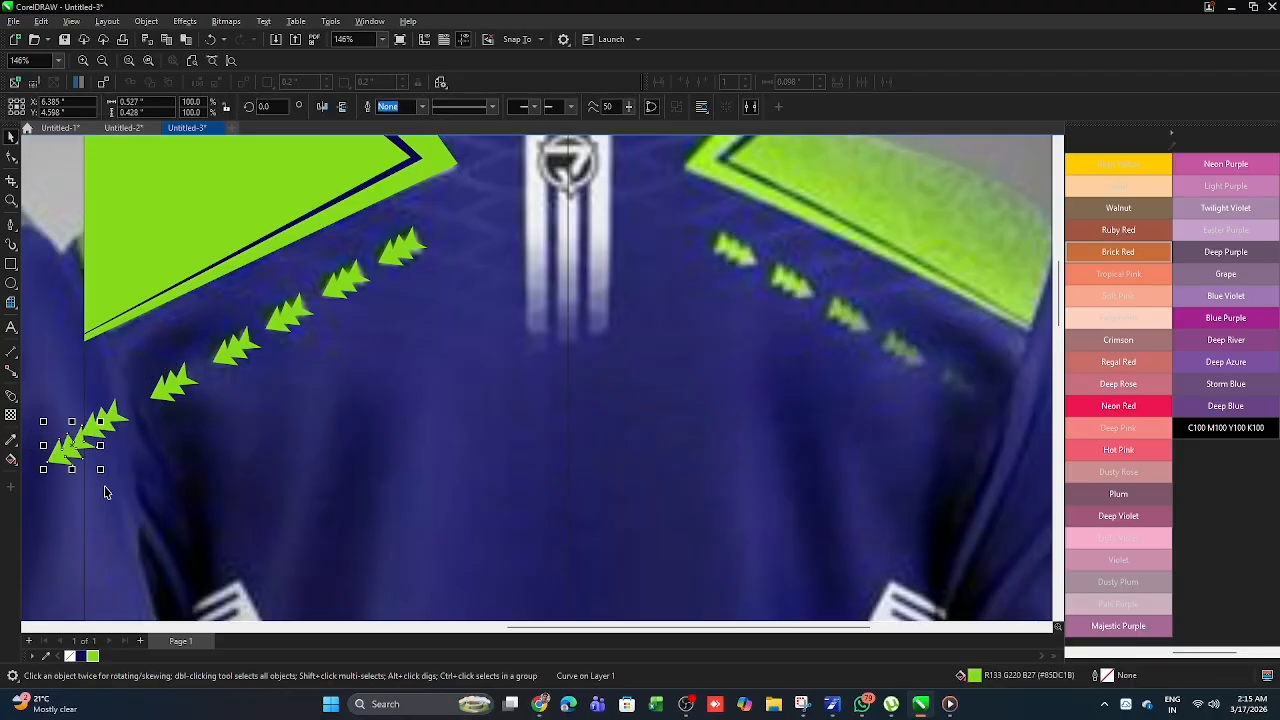
left_click(104, 491)
scroll(320, 349, "down", 4)
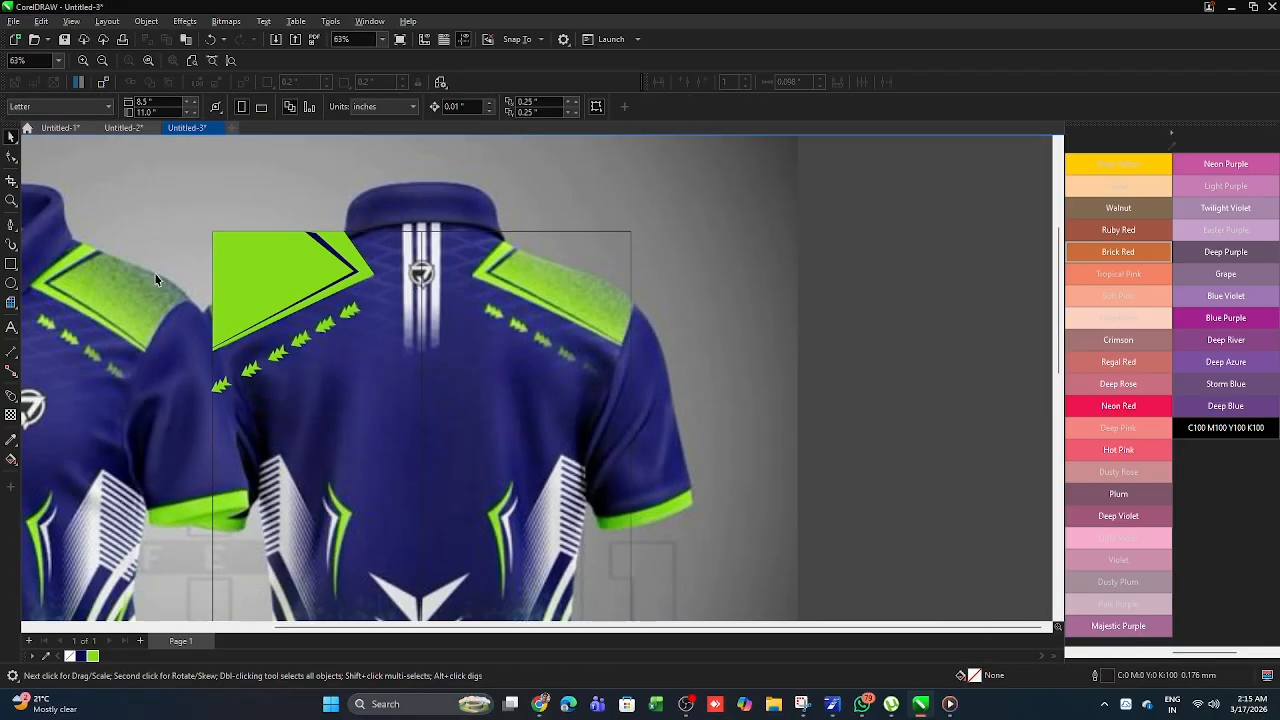
scroll(299, 279, "down", 2)
left_click(312, 315)
- Trace the green angular accent on the left side of the back as a closed Pen outline about 0.64 by 3.03 inches
scroll(324, 360, "up", 4)
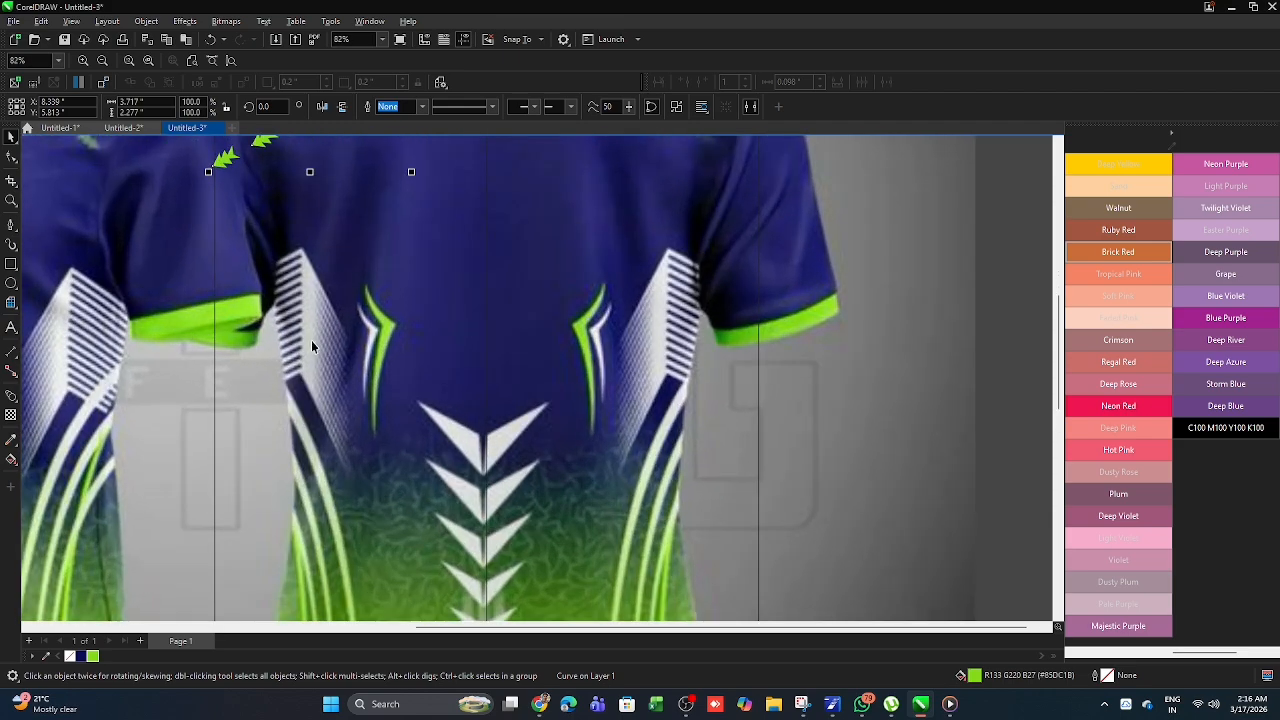
scroll(313, 380, "down", 1)
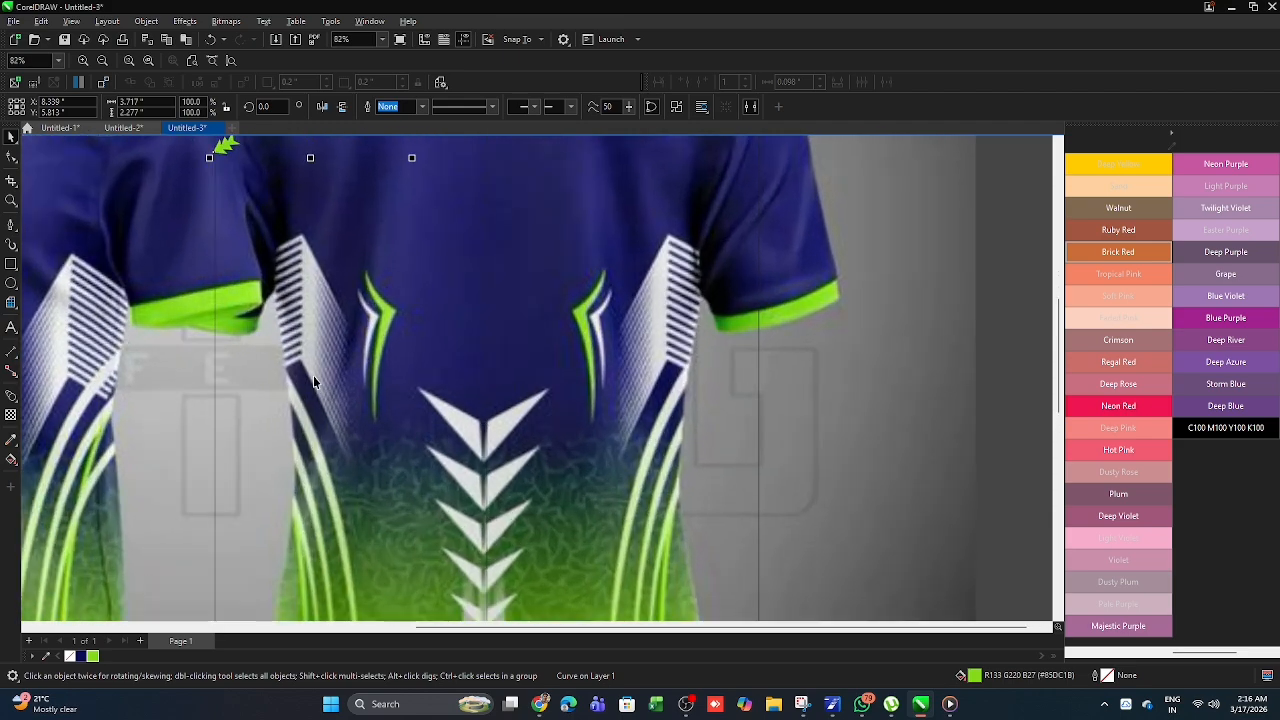
left_click(12, 226)
scroll(382, 305, "down", 3)
scroll(370, 370, "up", 3)
left_click(373, 226)
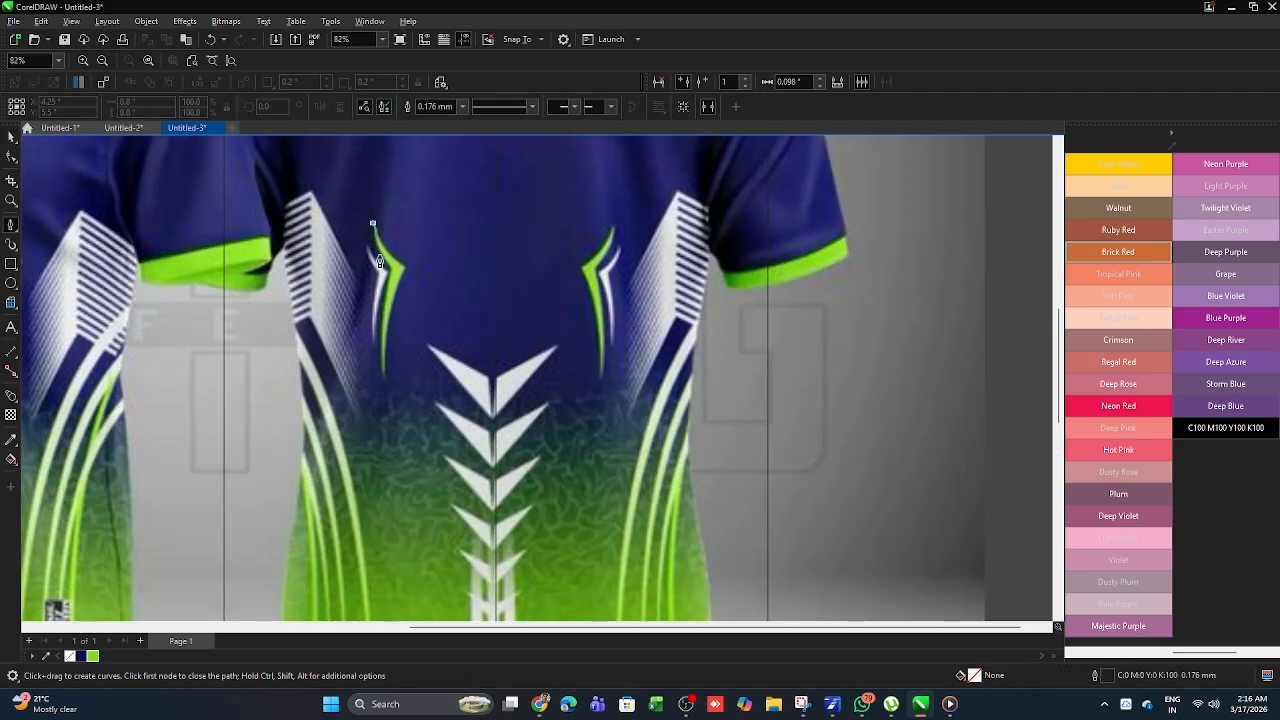
scroll(409, 276, "up", 3)
left_click(409, 269)
left_click(375, 441)
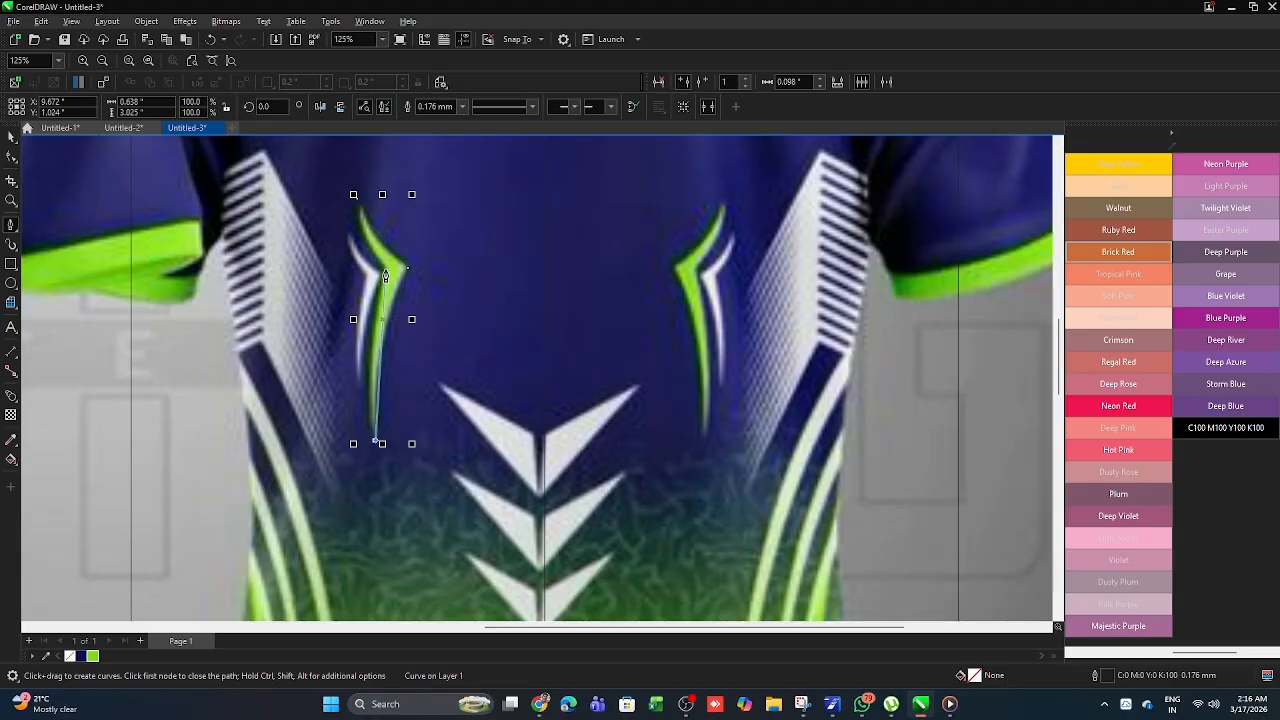
left_click(356, 197)
- Trace the white accent beside the green one as a closed Pen outline about 0.42 by 1.93 inches
left_click(347, 228)
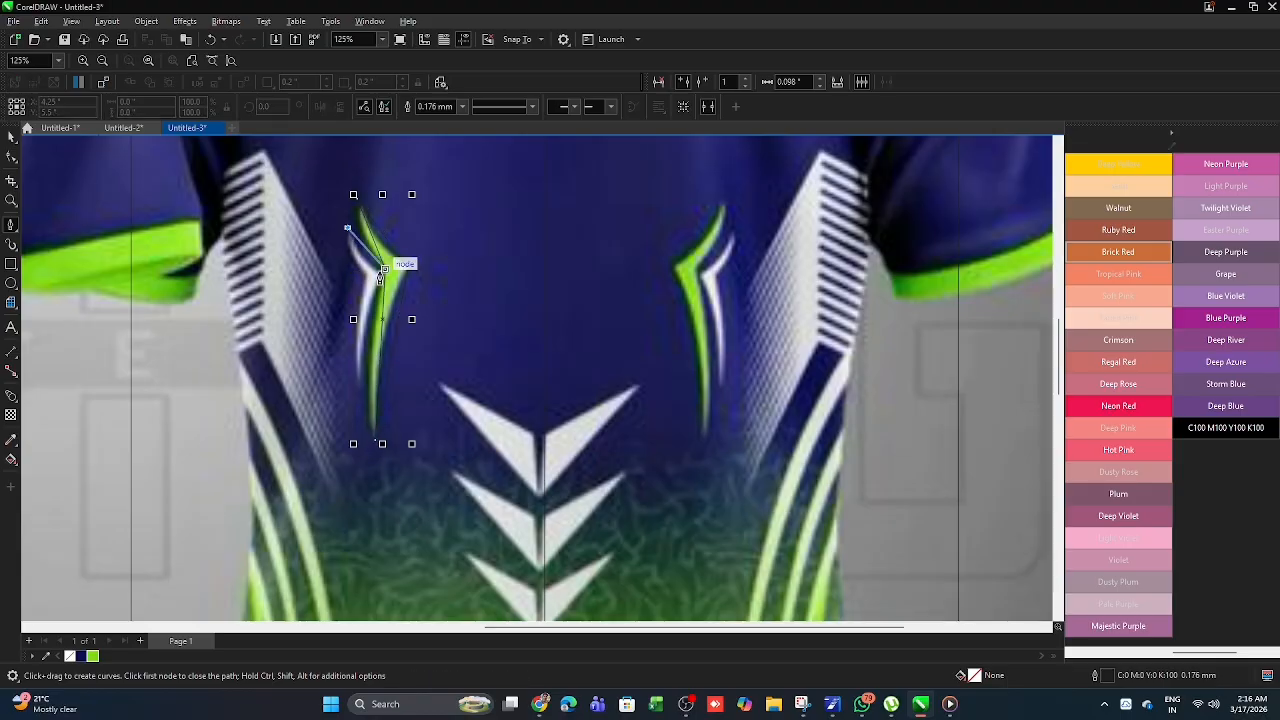
scroll(382, 271, "up", 4)
left_click(385, 271)
scroll(394, 252, "down", 3)
left_click(360, 408)
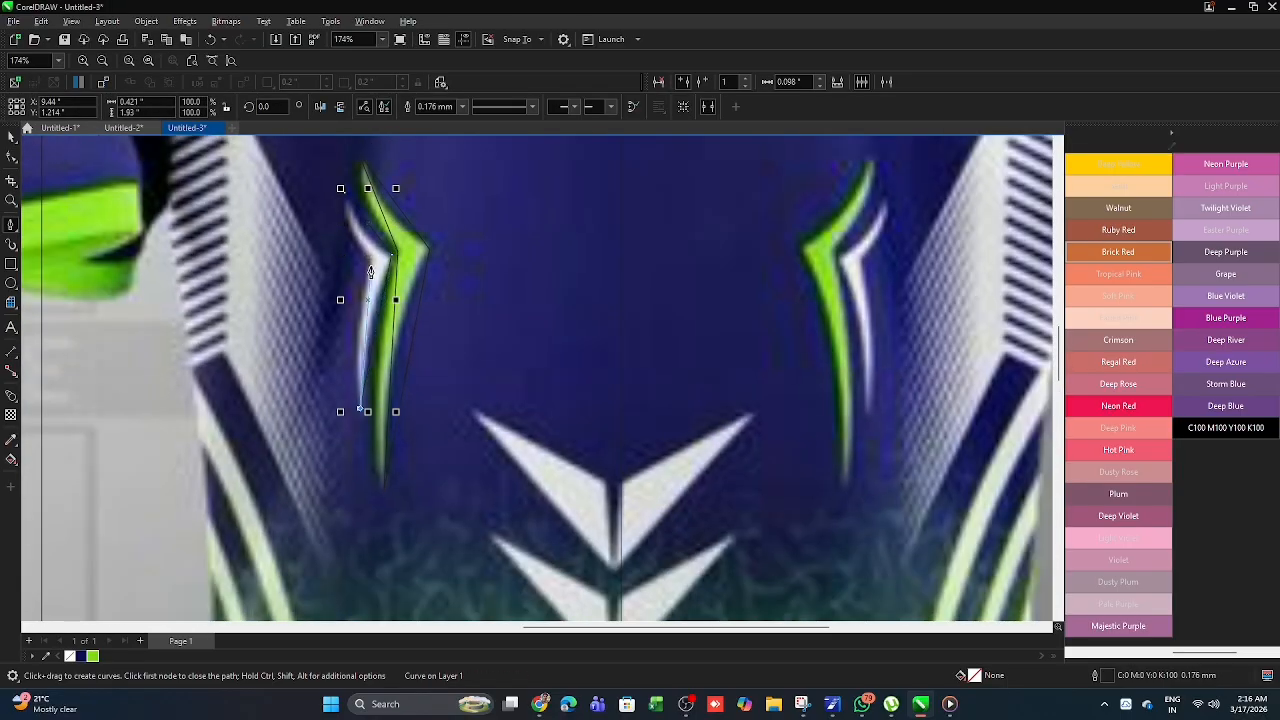
left_click(363, 189)
scroll(370, 270, "down", 5)
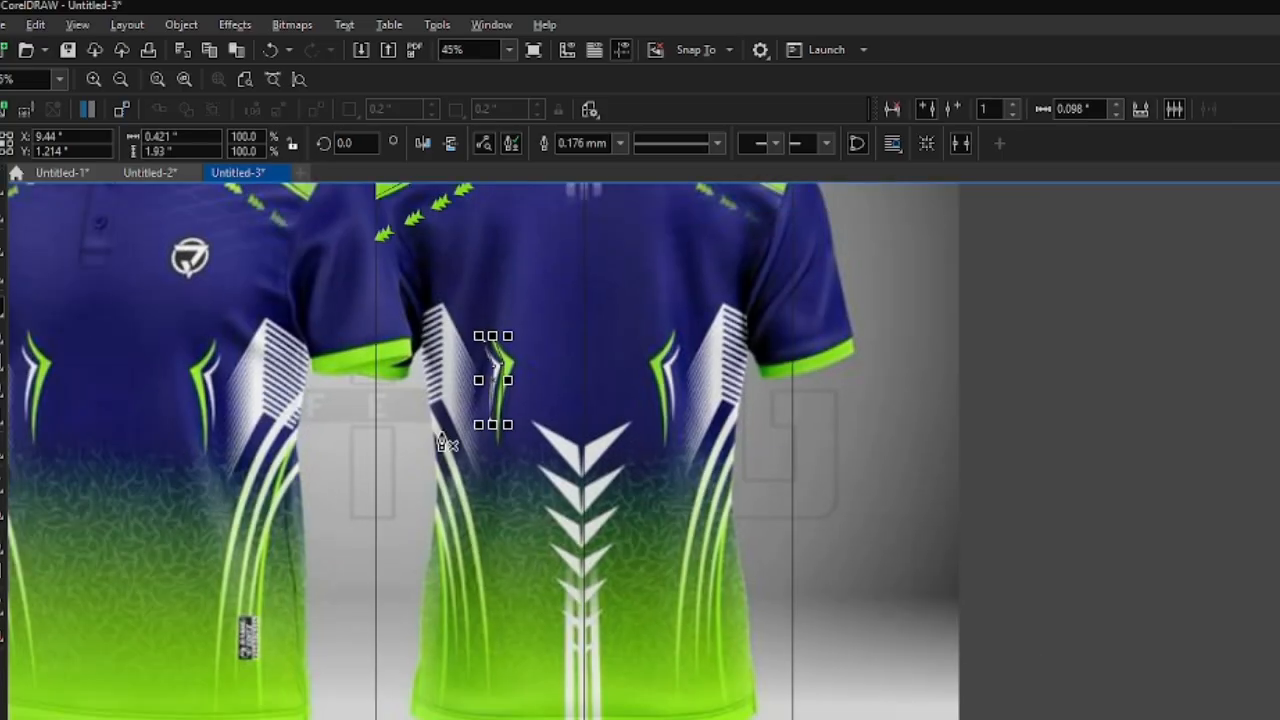
- Trace the longest curved stripe on the left side of the back as a closed three-node Pen outline about 2.84 by 8.74 inches
scroll(480, 630, "up", 2)
left_click(489, 656)
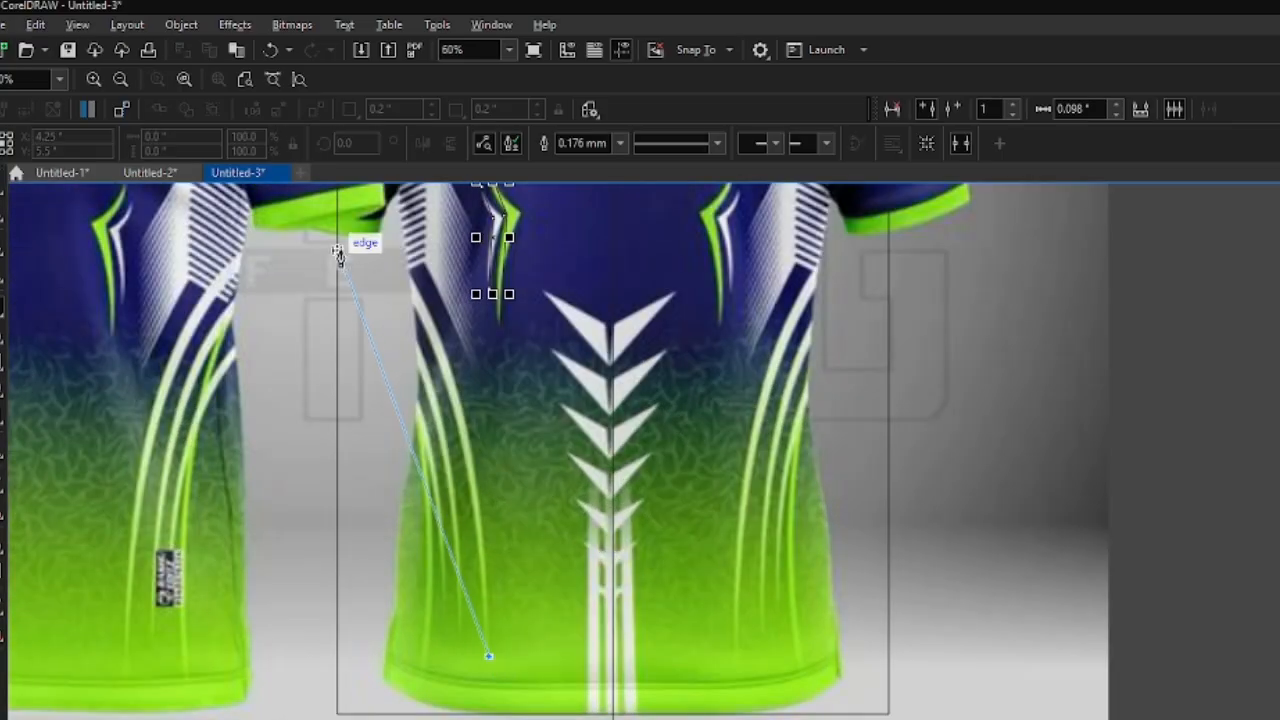
left_click(337, 240)
left_click(337, 189)
left_click(488, 656)
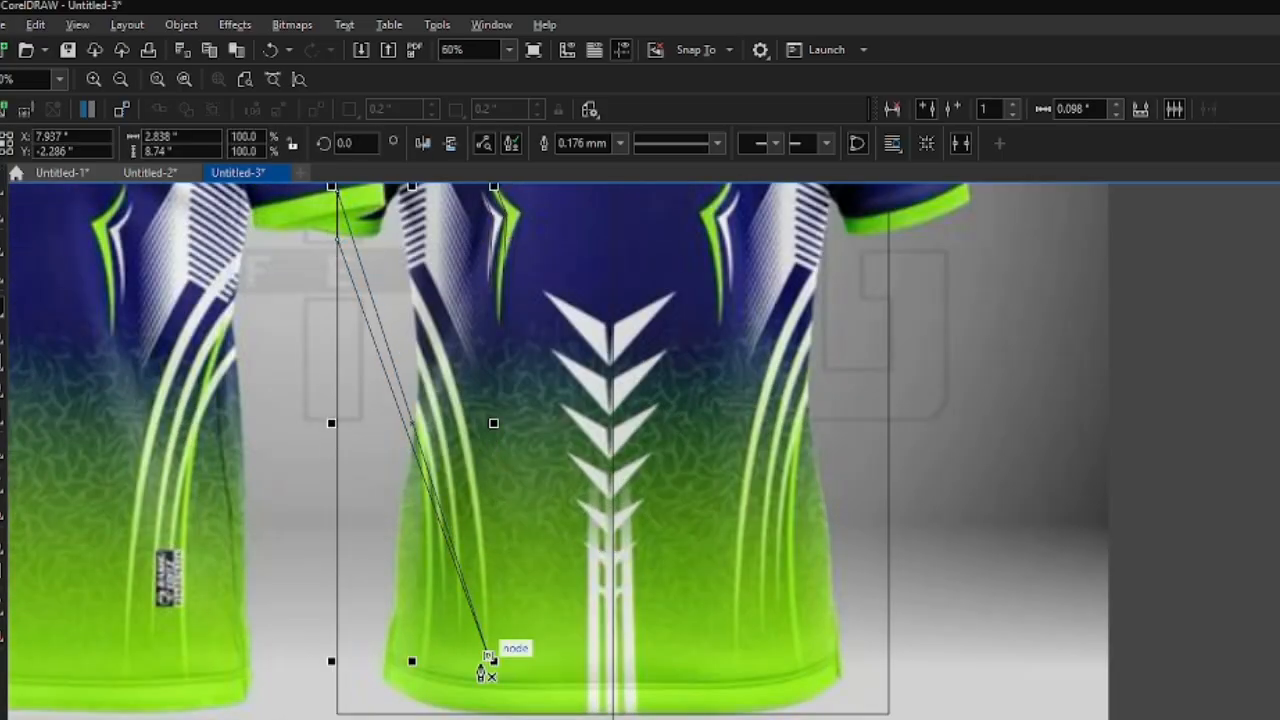
- Convert both long sides of the stripe outline to curves, bend them along the reference stripe and narrow its upper end
scroll(478, 661, "down", 3)
key("F10")
scroll(475, 500, "up", 3)
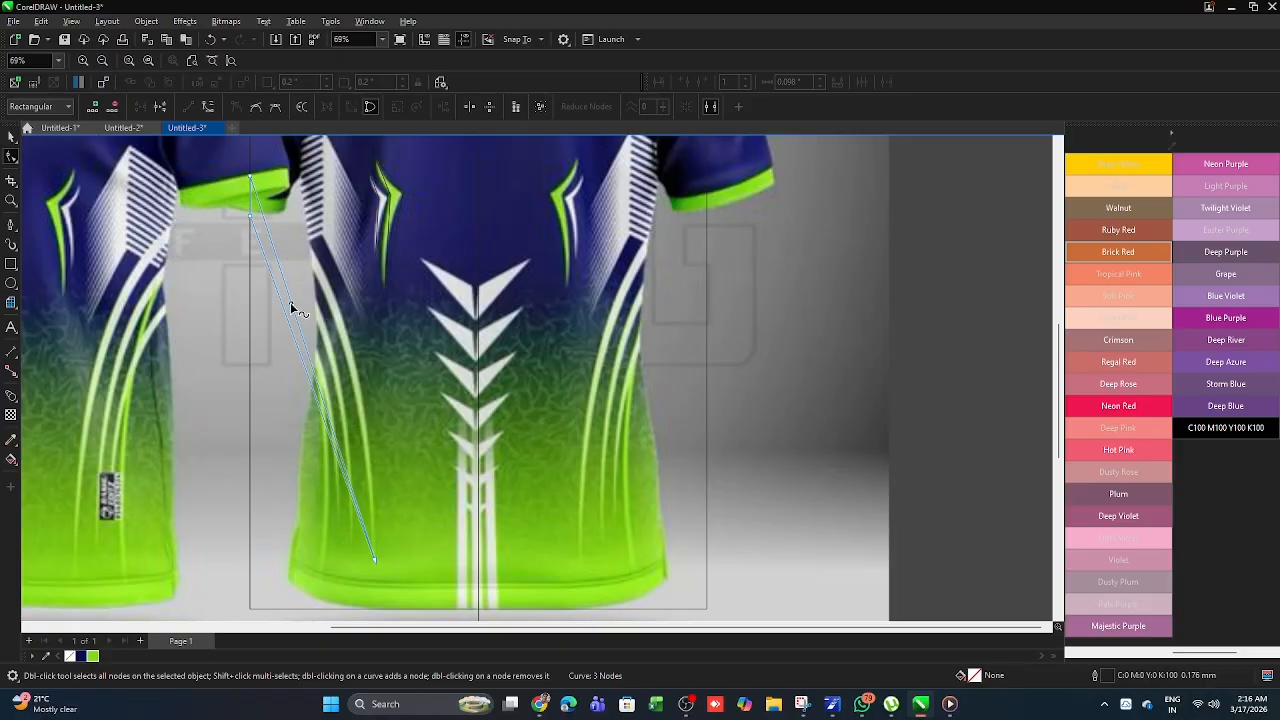
right_click(290, 303)
left_click(339, 399)
left_click_drag(300, 328, 338, 297)
right_click(300, 353)
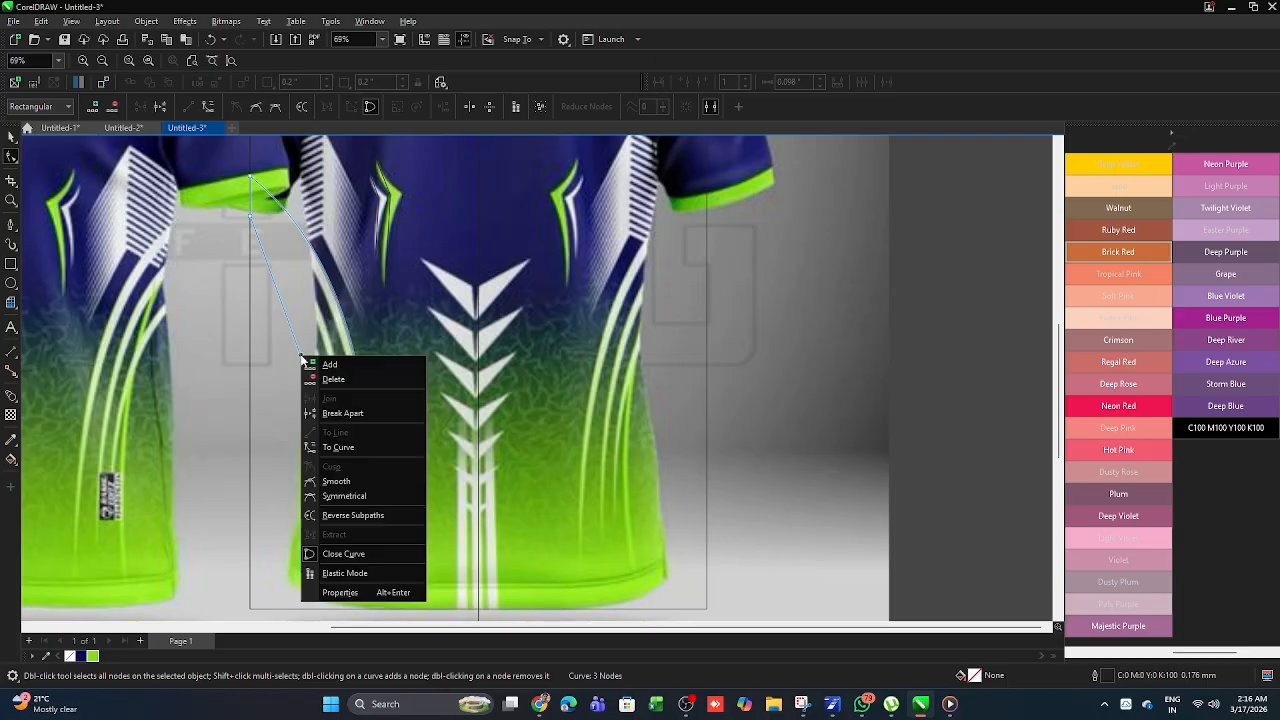
left_click(349, 446)
left_click_drag(296, 345, 321, 314)
mouse_move(250, 216)
left_mouse_down()
mouse_move(254, 189)
mouse_move(250, 201)
left_mouse_up()
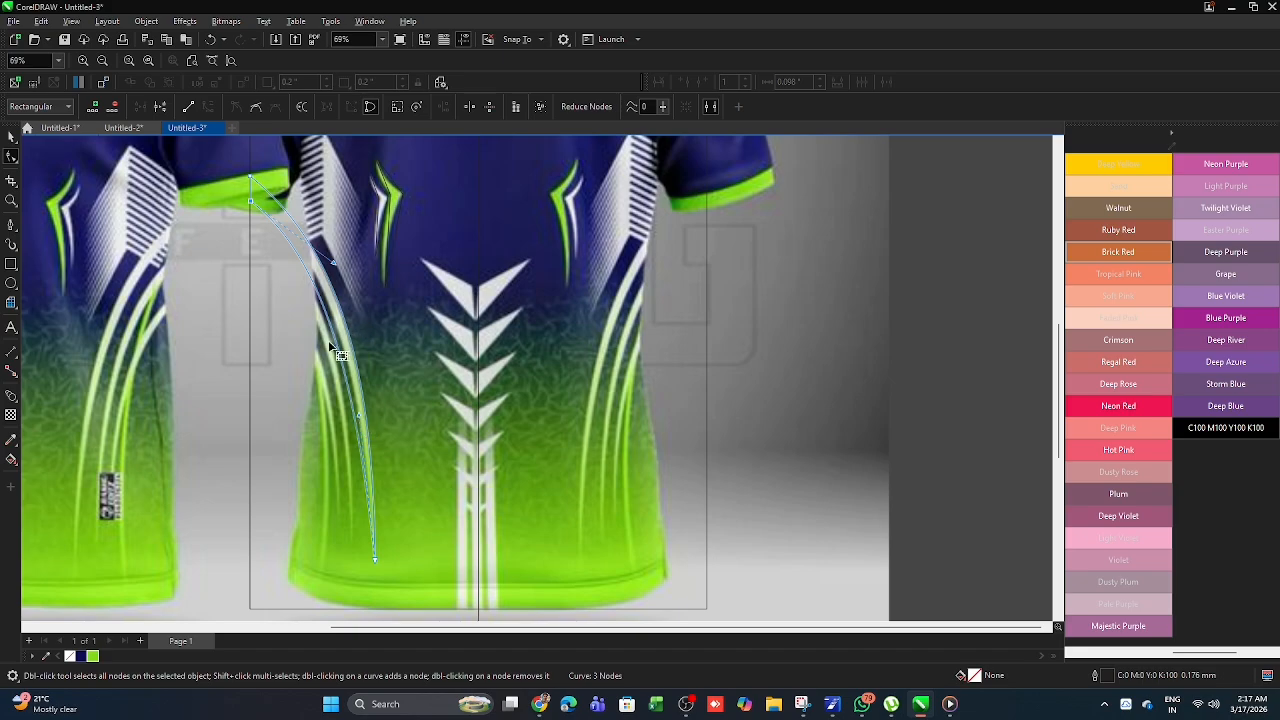
scroll(340, 352, "up", 4)
left_click_drag(335, 333, 342, 307)
scroll(357, 247, "down", 4)
scroll(360, 250, "down", 3)
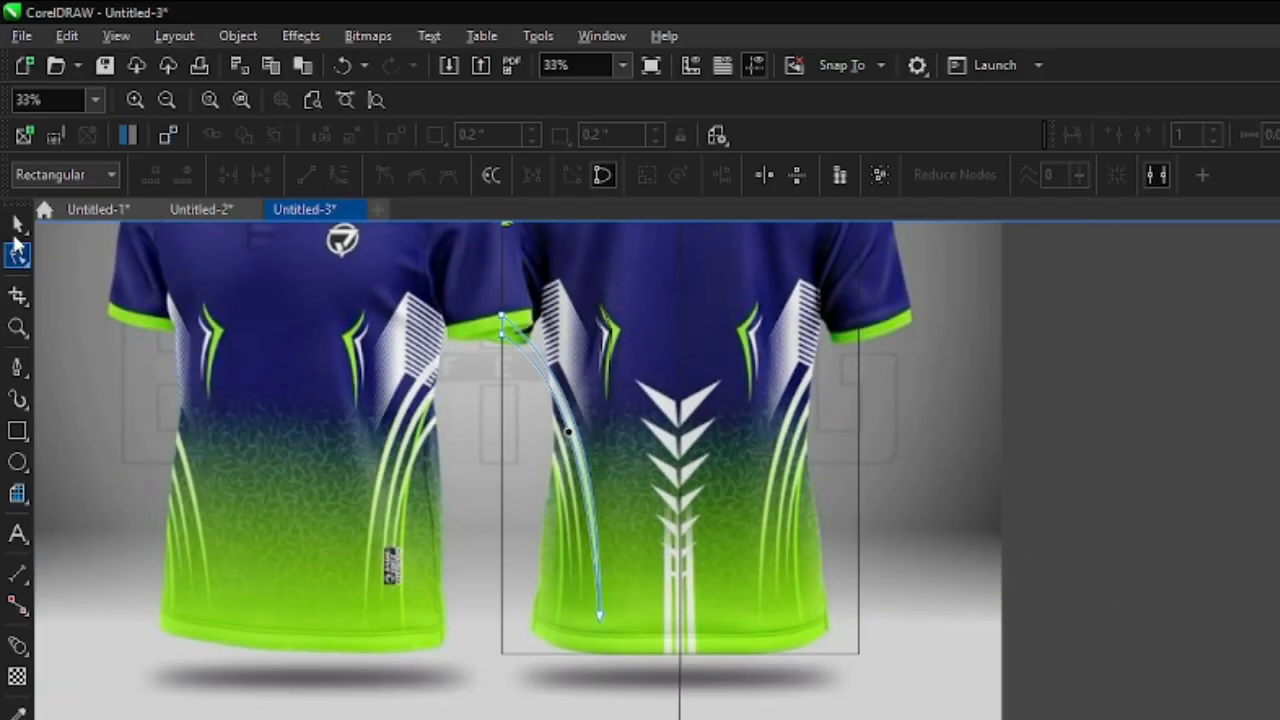
- Fill the curved stripe with a linear gradient from lime green at the lower tip to white at the upper end, with outline None
left_click(18, 226)
scroll(580, 520, "up", 1)
scroll(578, 505, "down", 1)
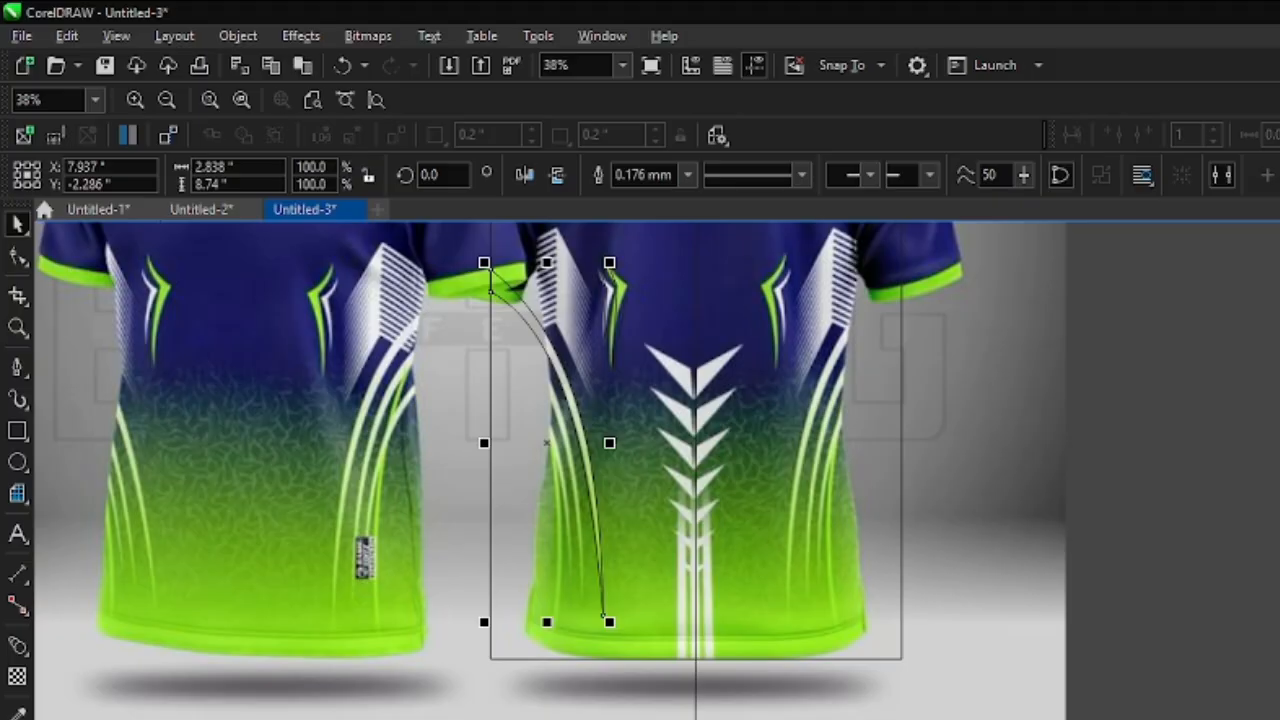
key("g")
left_click_drag(606, 614, 490, 270)
scroll(563, 450, "up", 1)
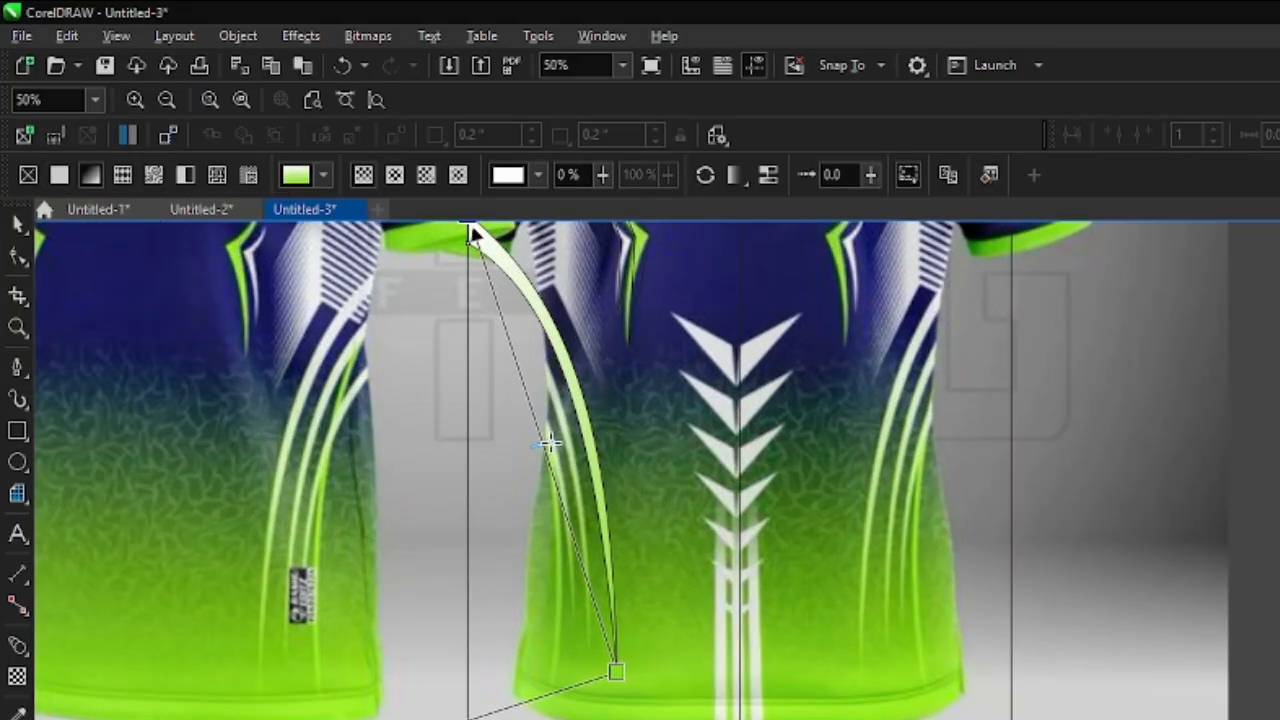
left_click(17, 225)
left_click(688, 176)
left_click(632, 198)
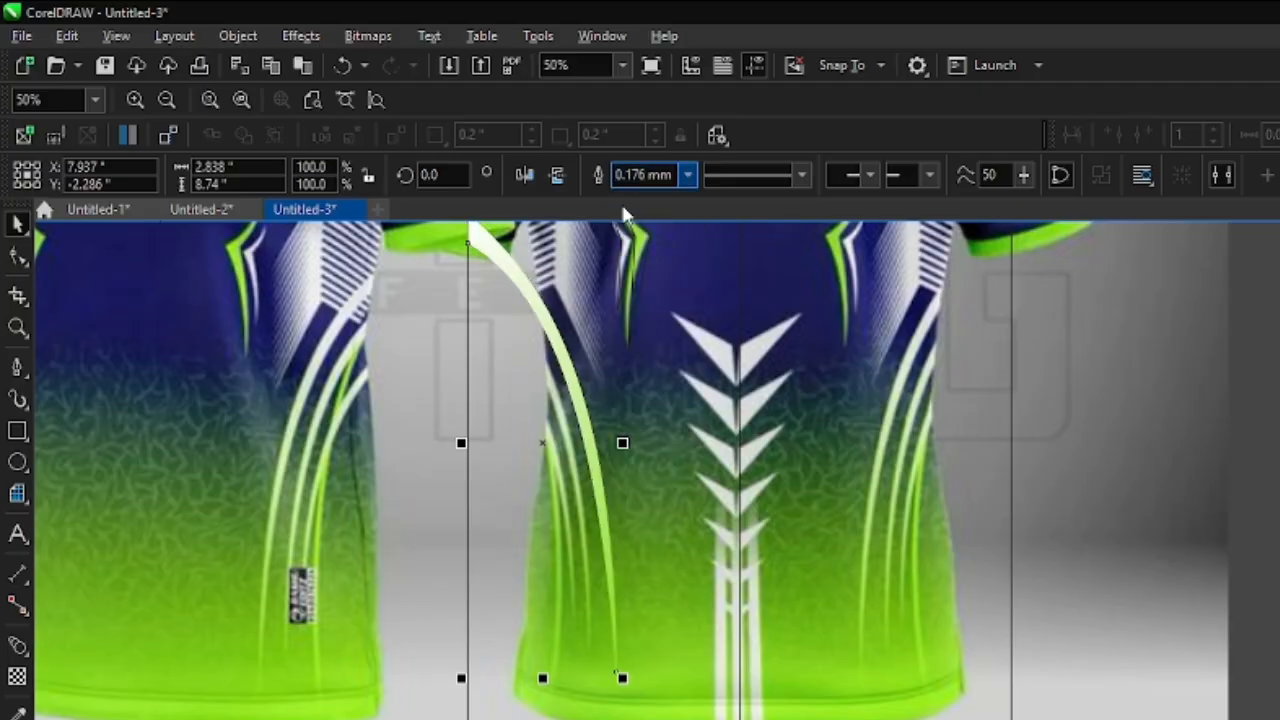
left_click(542, 443)
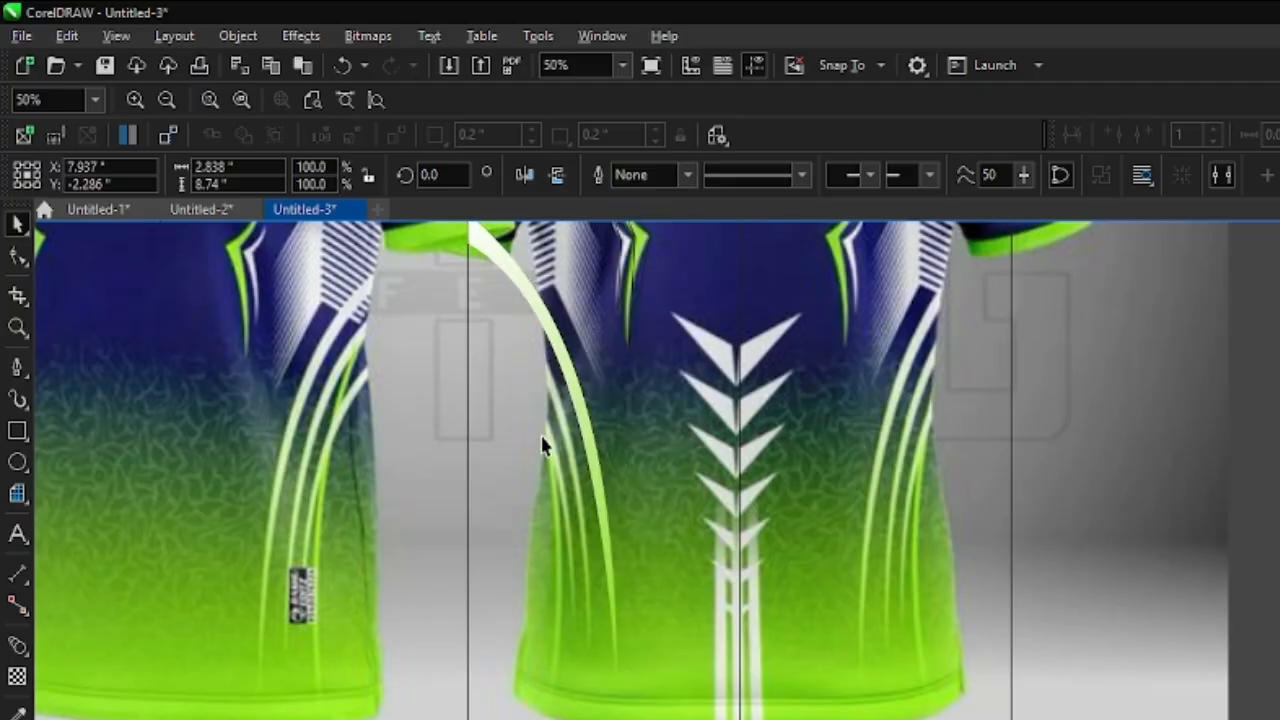
- Duplicate the gradient stripe down and to the left over the second reference stripe, and fit the copy's lower tip to that stripe's end
left_click_drag(542, 447, 531, 490)
right_click(531, 490)
scroll(504, 554, "up", 1)
scroll(506, 556, "down", 2)
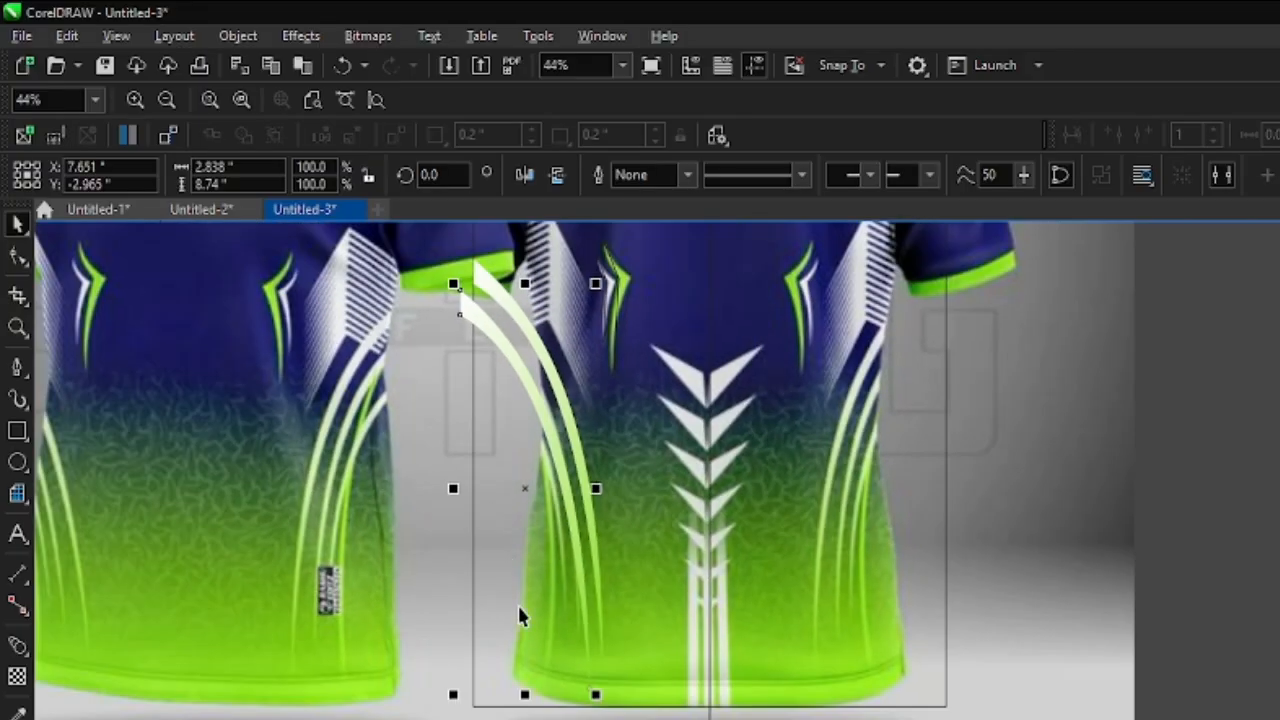
scroll(517, 603, "up", 1)
key("F10")
scroll(600, 705, "up", 1)
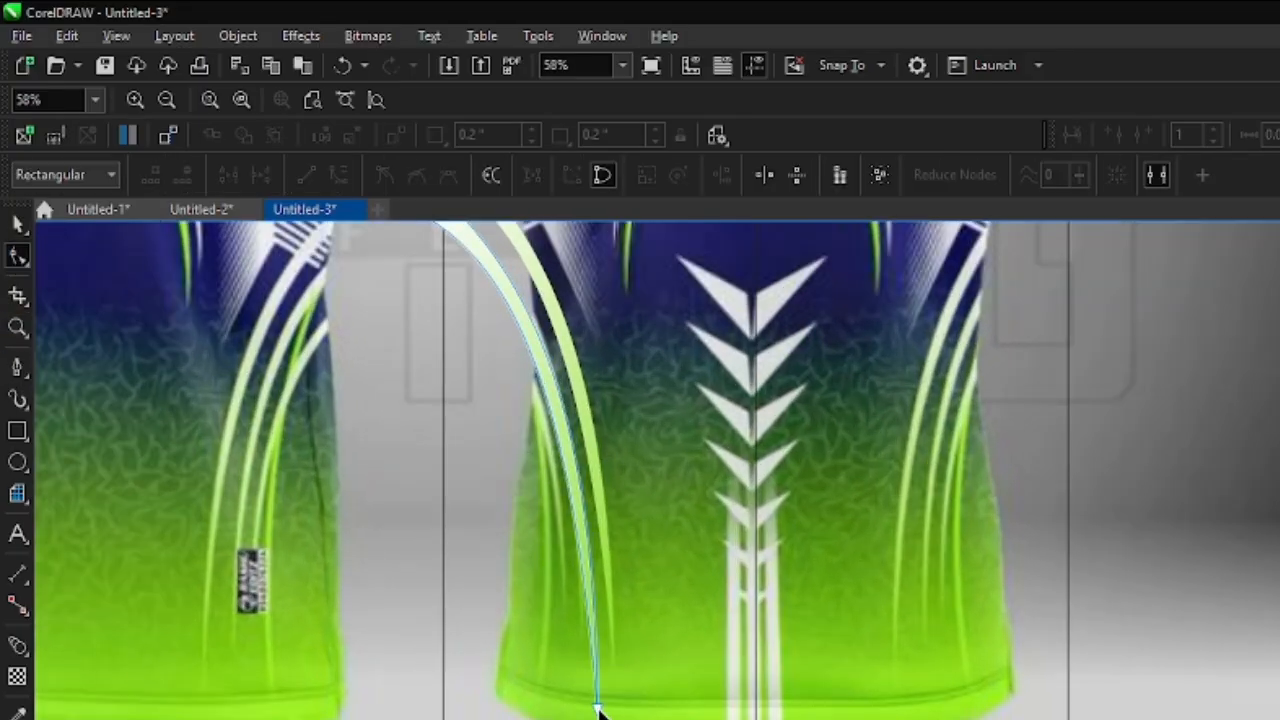
left_click(582, 628)
scroll(582, 623, "down", 2)
scroll(500, 457, "up", 3)
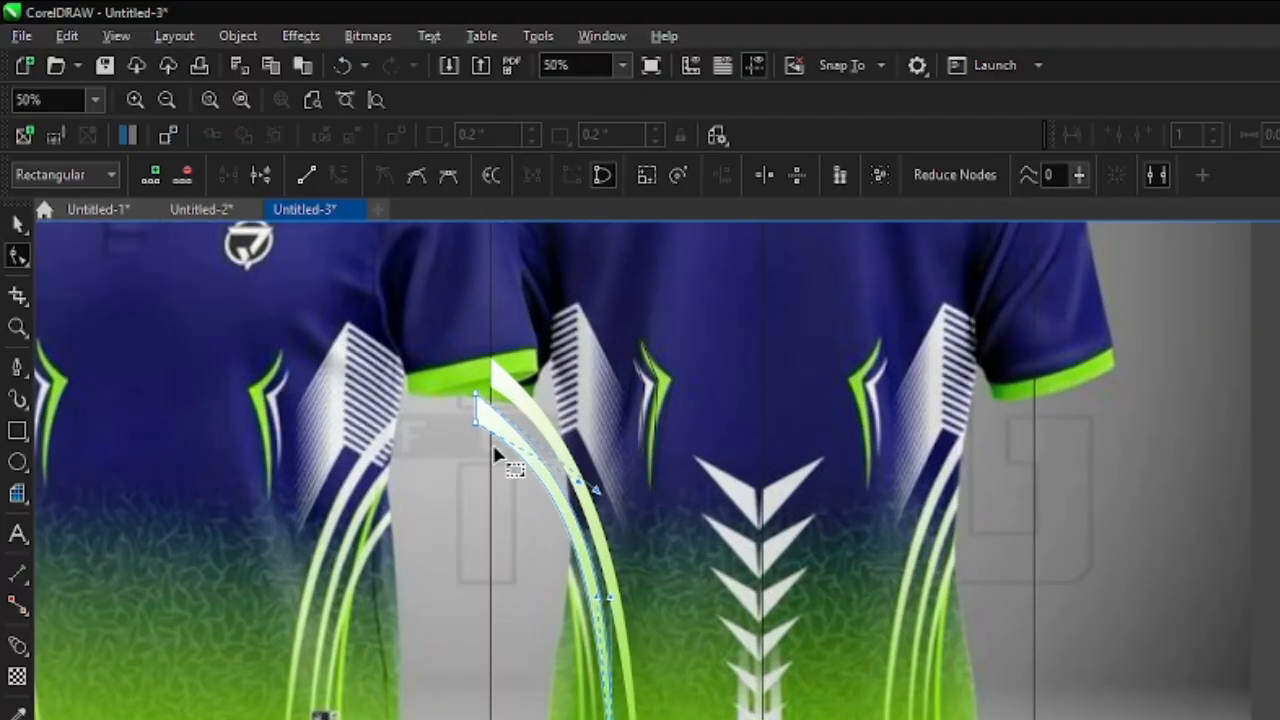
- Move the second stripe's two upper-end nodes onto the left edge of the back panel and refine its curve to follow the reference
mouse_move(616, 502)
left_mouse_down()
mouse_move(605, 515)
mouse_move(617, 504)
left_mouse_up()
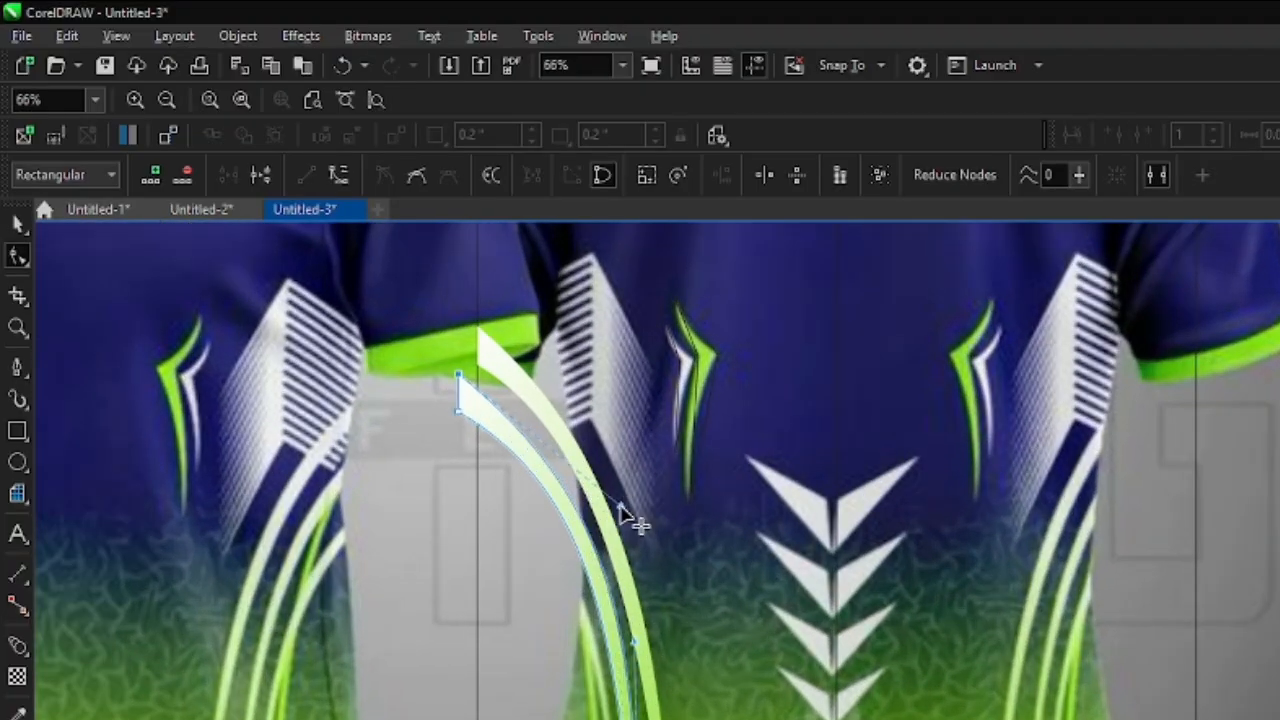
left_click_drag(458, 411, 477, 449)
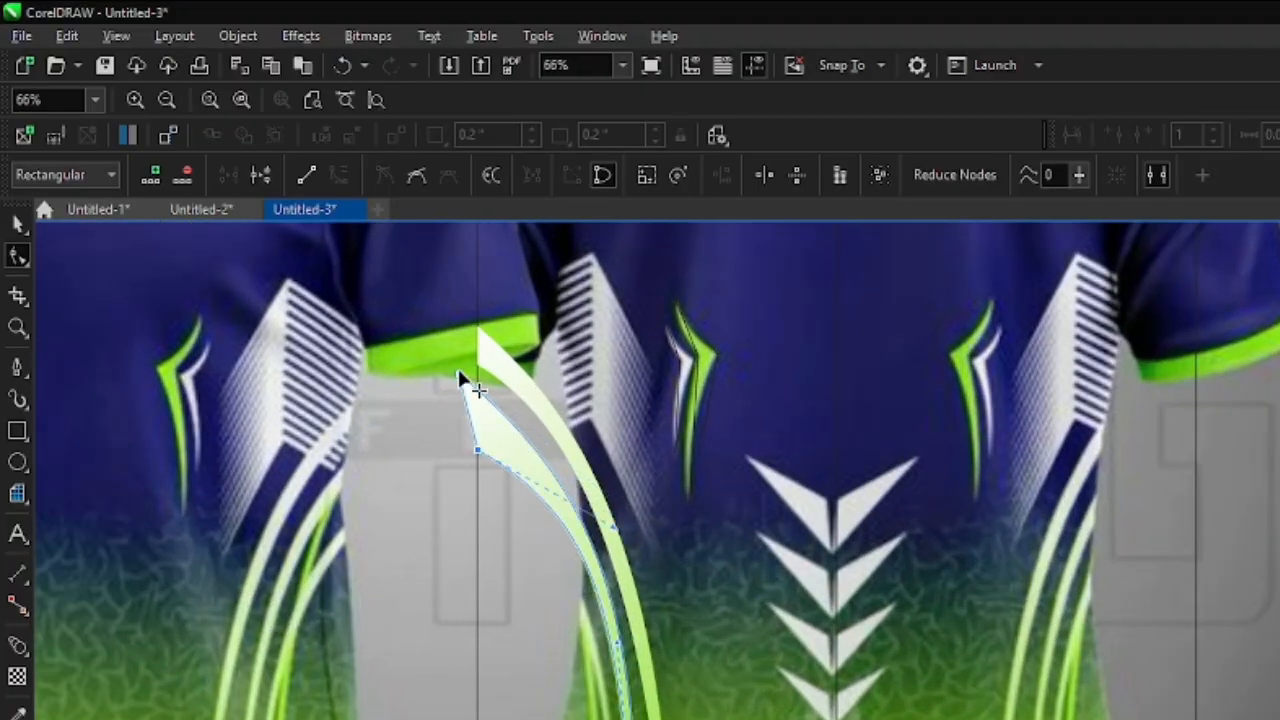
left_click_drag(458, 374, 477, 407)
scroll(549, 518, "down", 2)
scroll(660, 620, "up", 3)
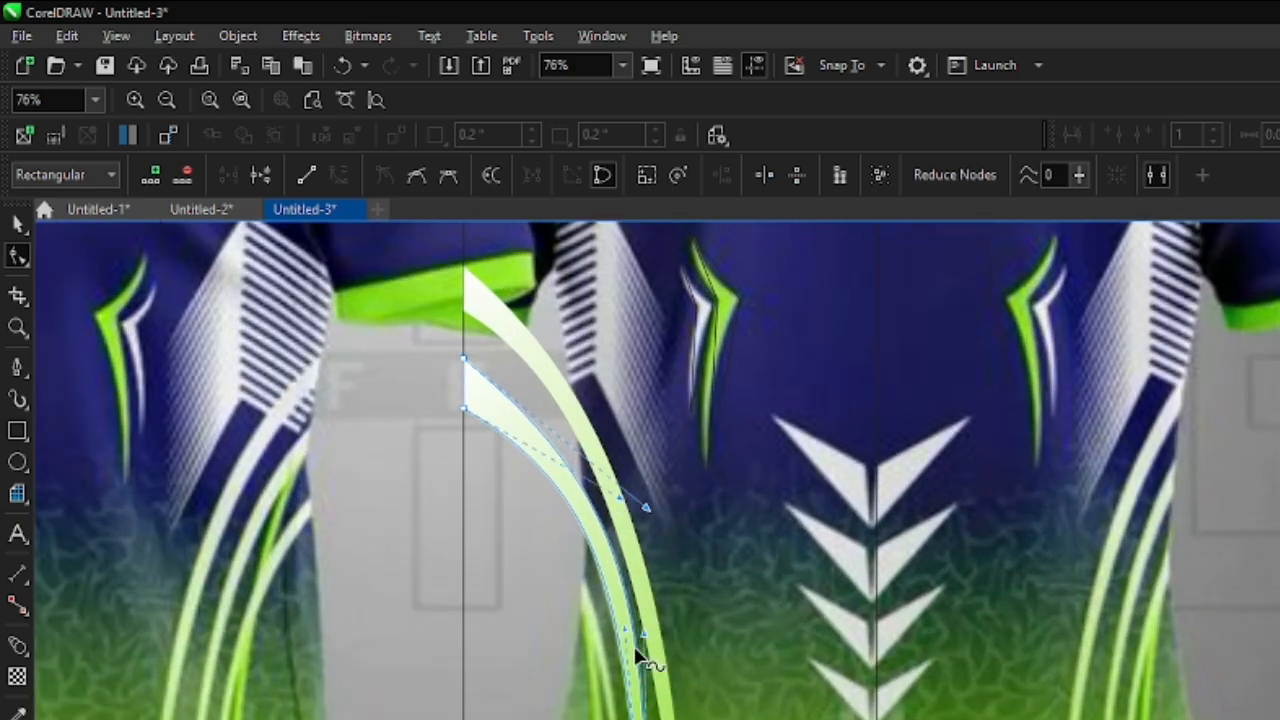
scroll(609, 585, "down", 1)
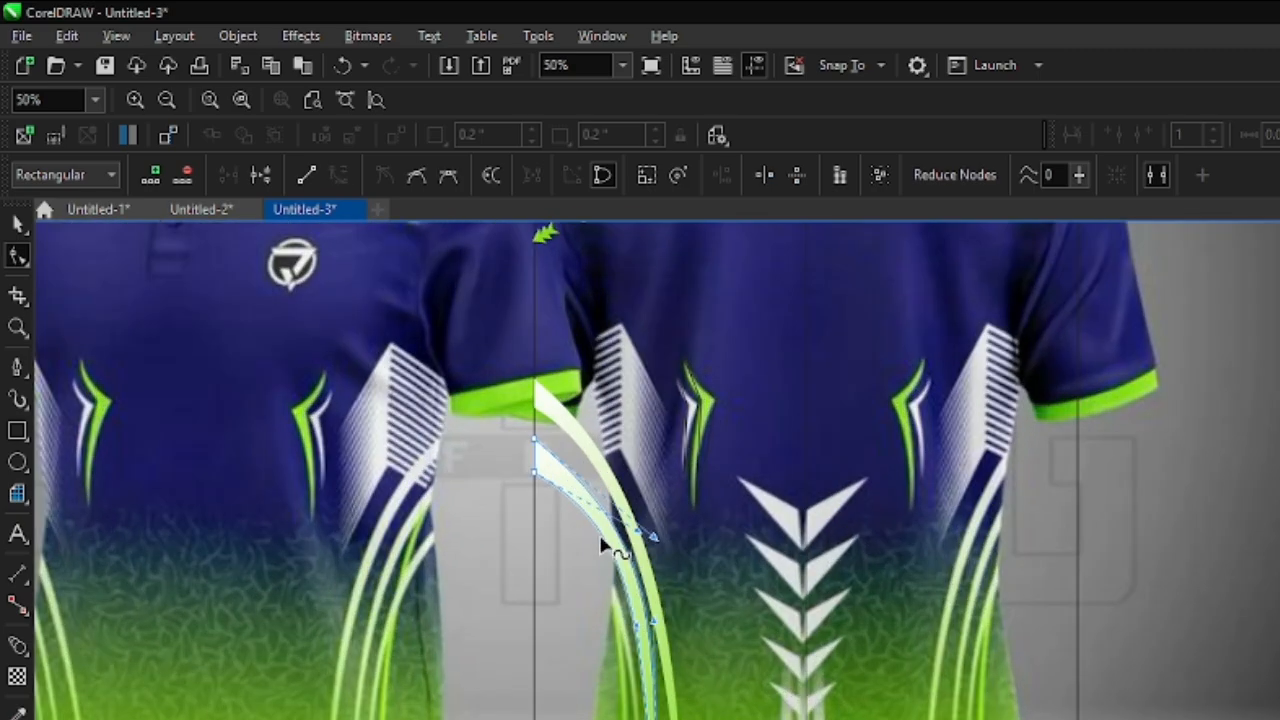
scroll(617, 555, "down", 1)
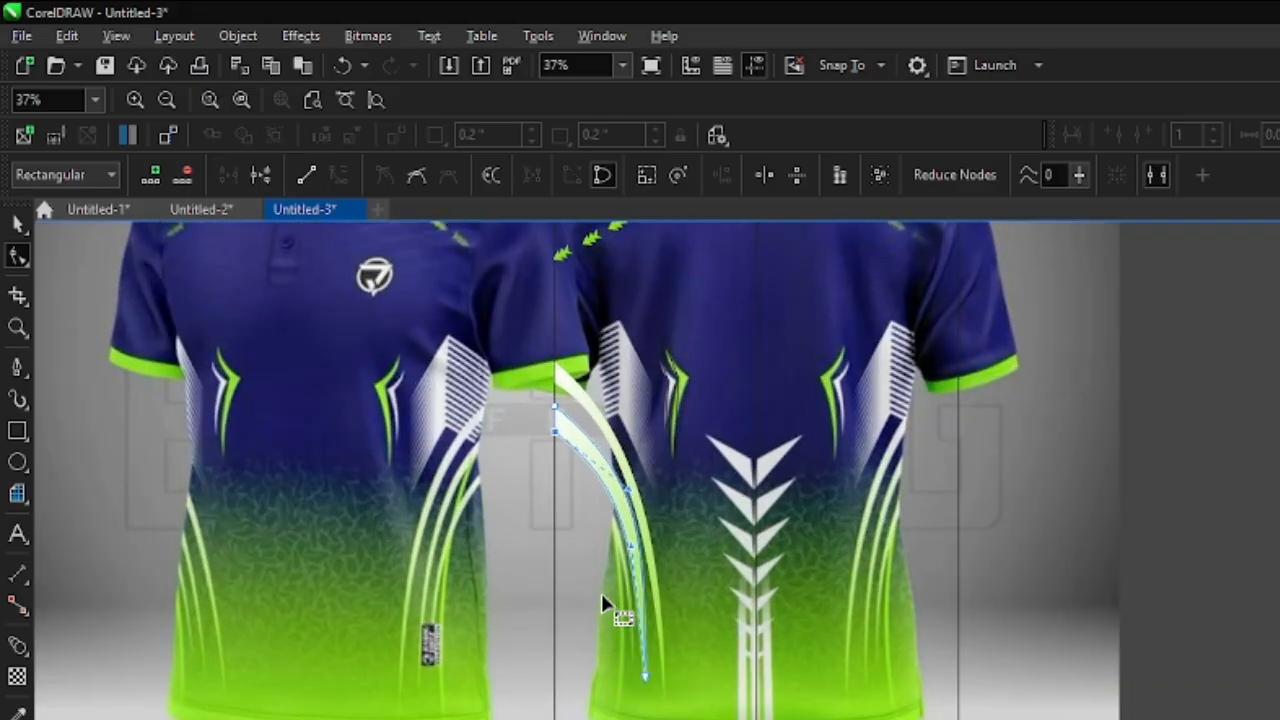
left_click(19, 225)
scroll(616, 495, "up", 1)
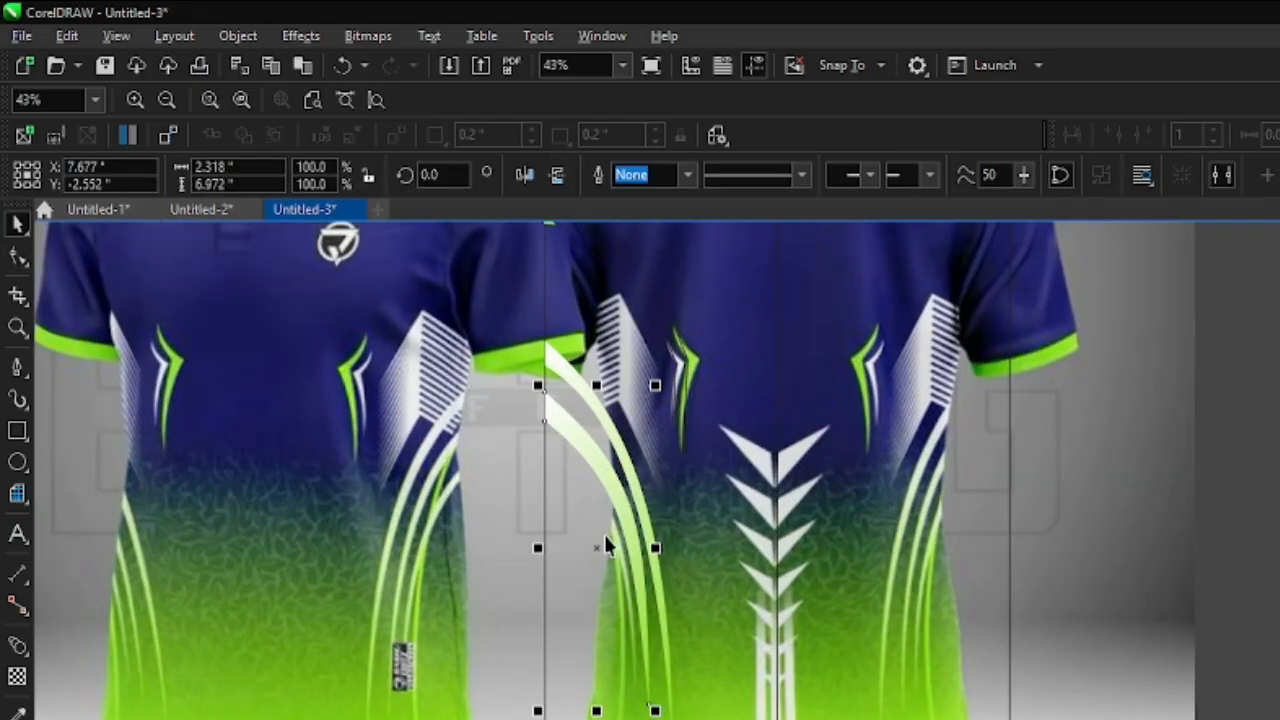
left_click_drag(604, 541, 1279, 668)
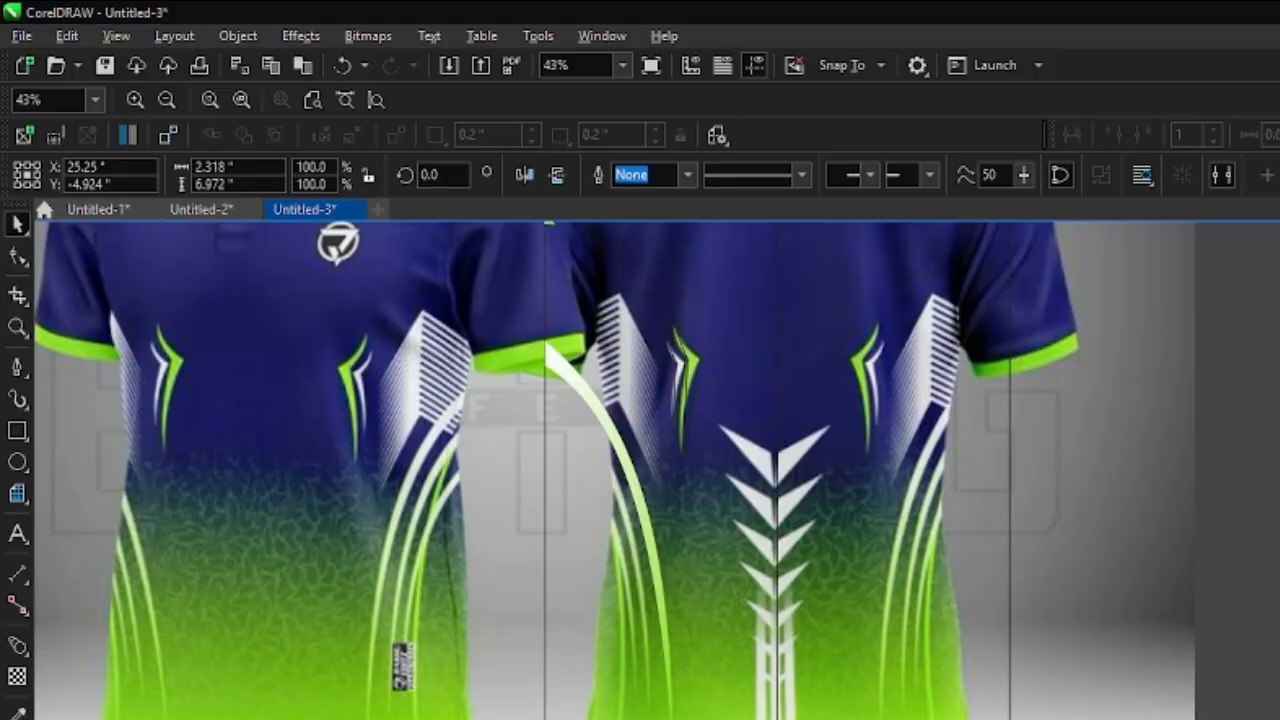
key("ctrl+z")
left_click_drag(609, 486, 714, 557)
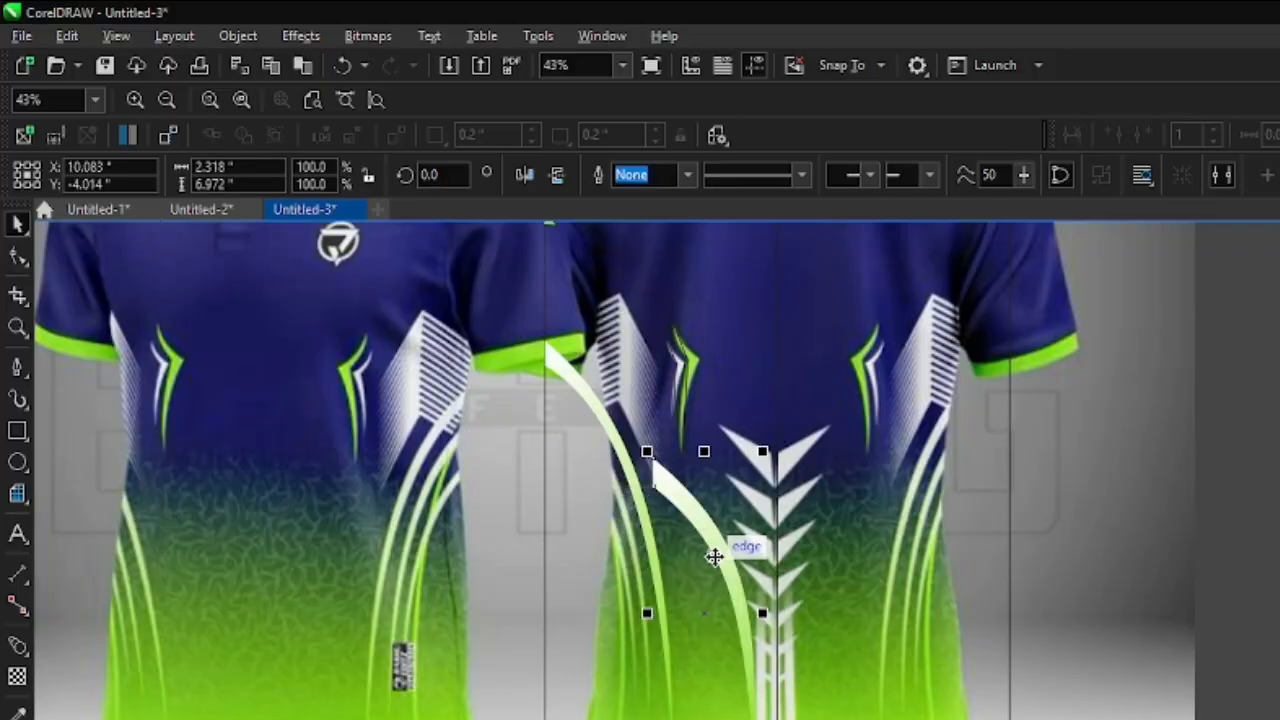
key("ctrl+z")
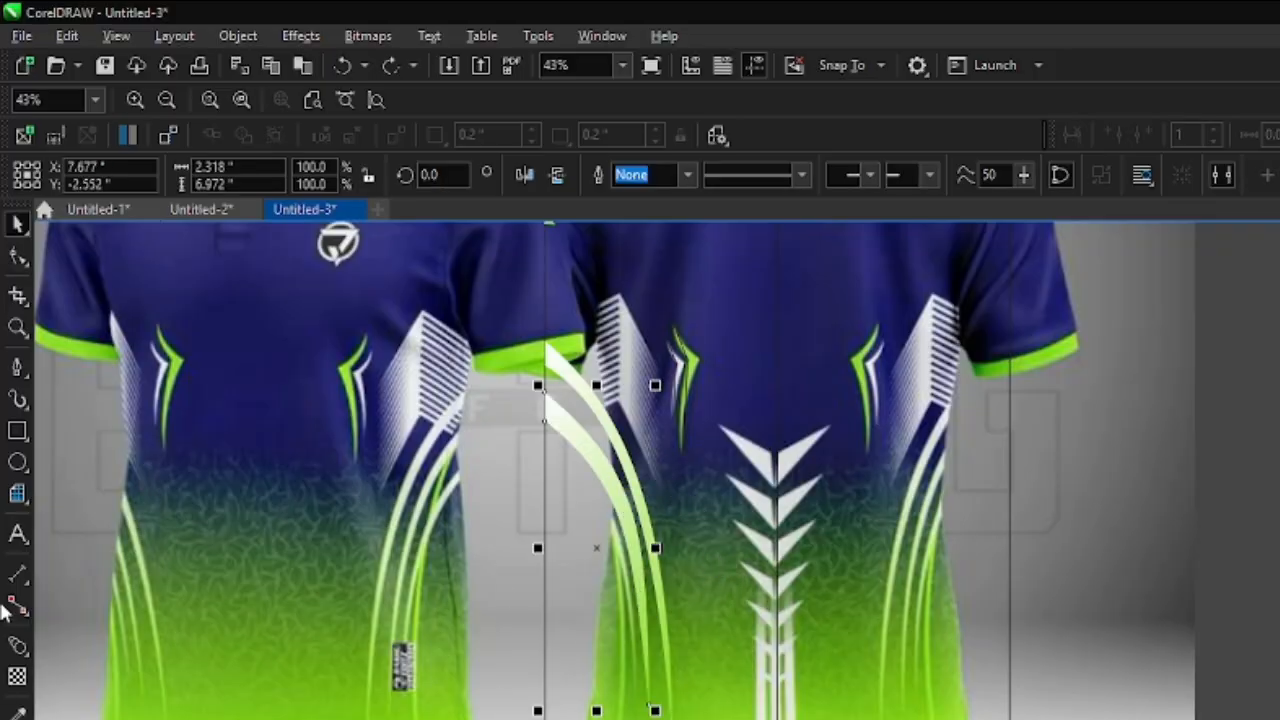
- Shift the second stripe's two upper-end nodes up along the panel edge so that the end is narrower and closer to the first stripe
left_click(18, 255)
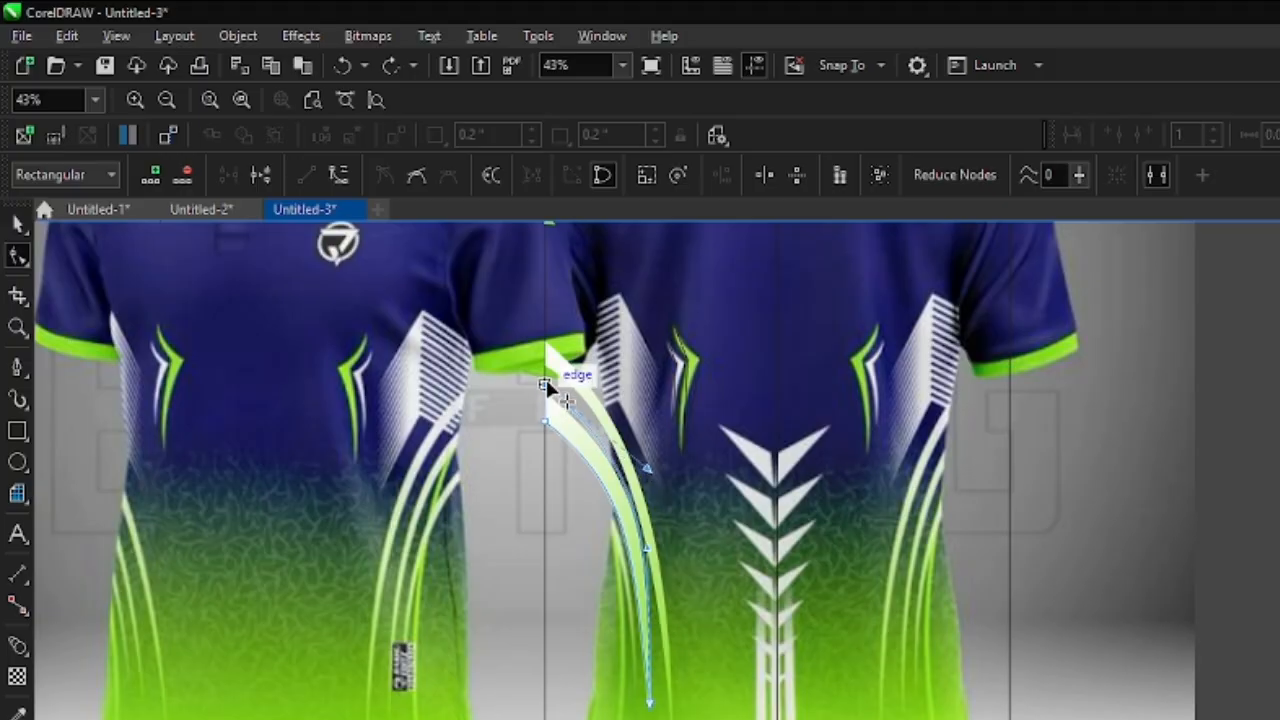
scroll(546, 384, "up", 1)
left_click_drag(545, 458, 545, 423)
scroll(566, 452, "down", 1)
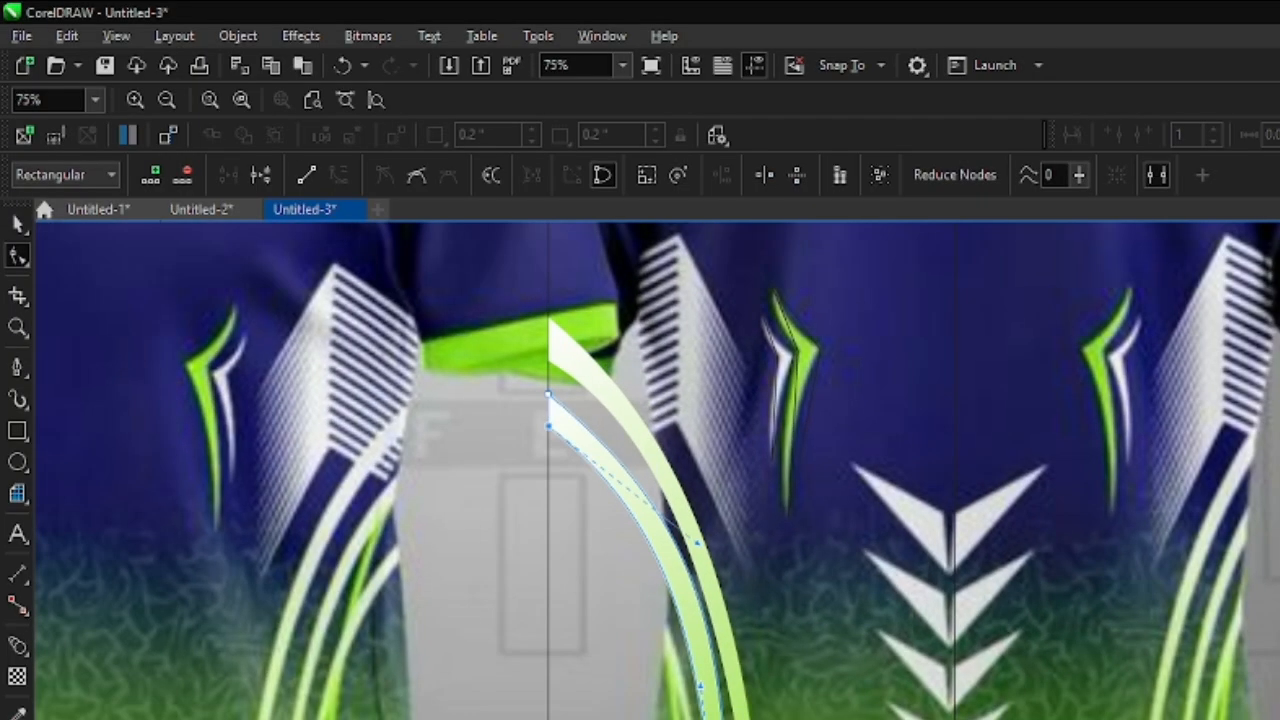
scroll(720, 608, "down", 1)
scroll(702, 640, "down", 2)
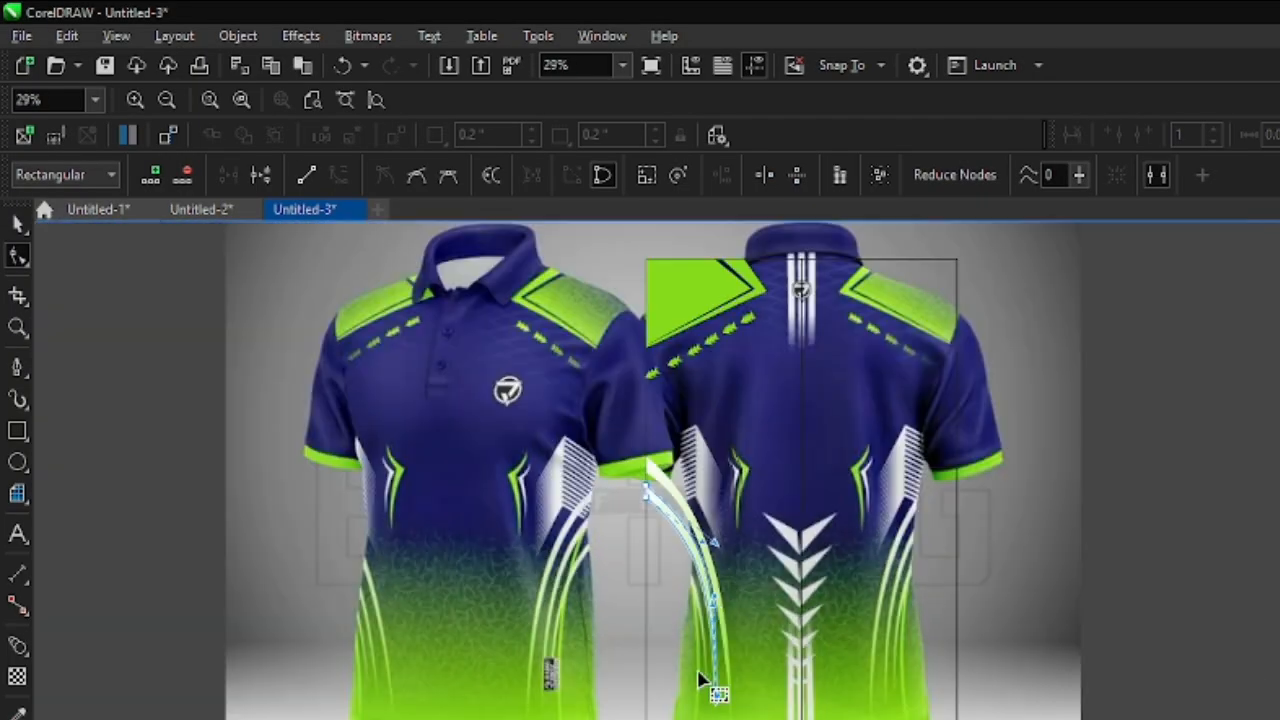
- Trace the third side stripe as a closed three-node Pen outline about 2.03 by 6.03 inches, starting at its lower tip
scroll(700, 677, "up", 1)
left_click(17, 367)
scroll(678, 706, "up", 5)
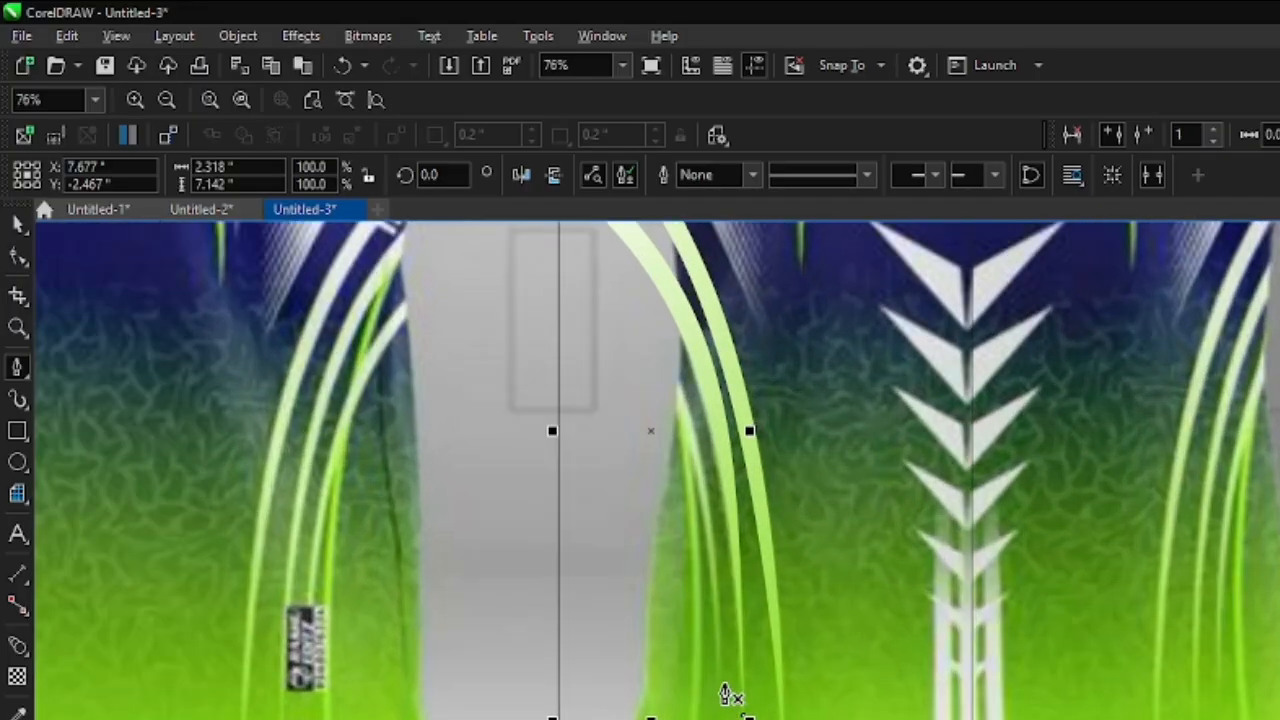
left_click(722, 684)
scroll(721, 700, "down", 6)
left_click(642, 500)
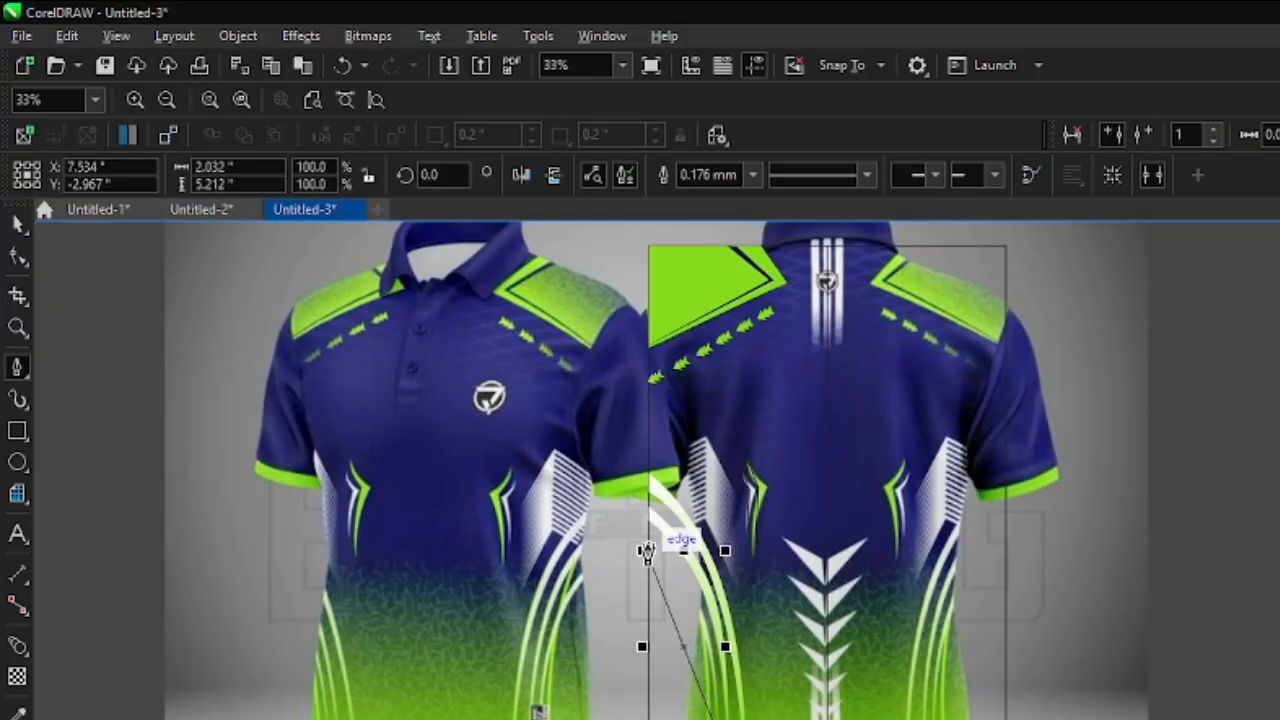
scroll(644, 506, "up", 3)
left_click(646, 512)
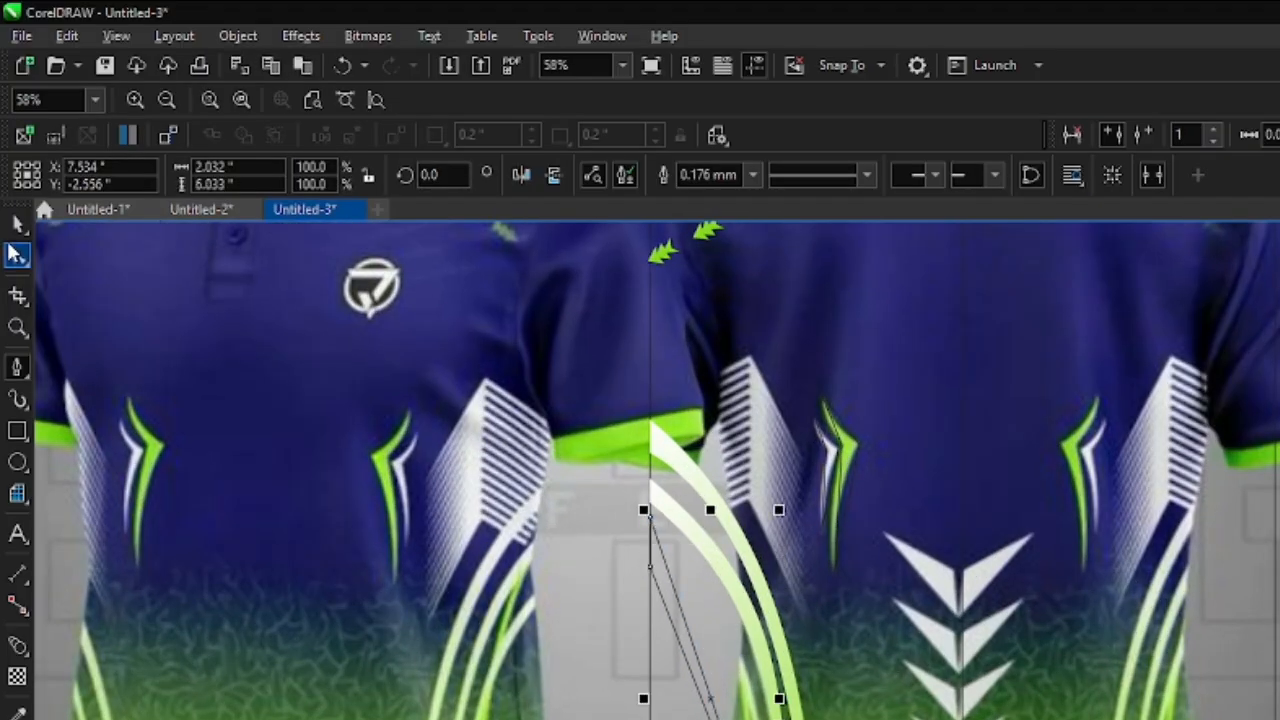
- Bend both long sides of the third stripe outline parallel to the second stripe and narrow its upper end along the panel edge
key("F10")
scroll(716, 697, "up", 1)
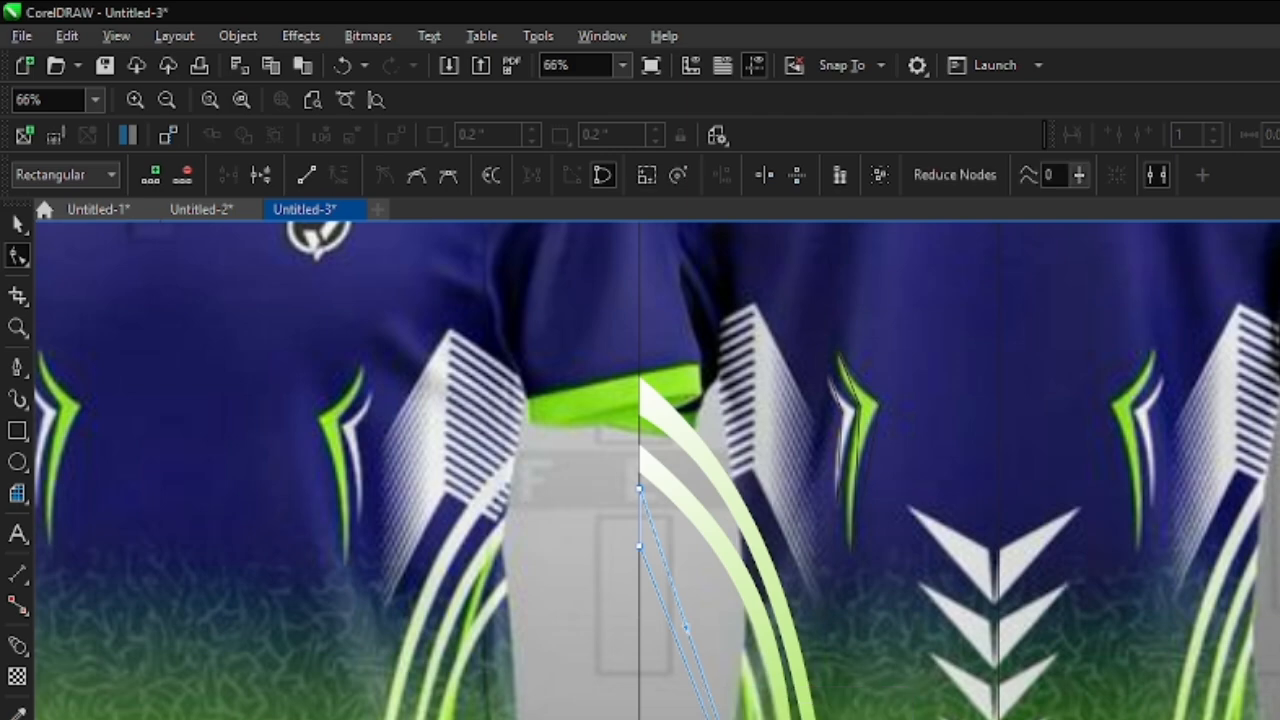
left_click_drag(720, 710, 747, 667)
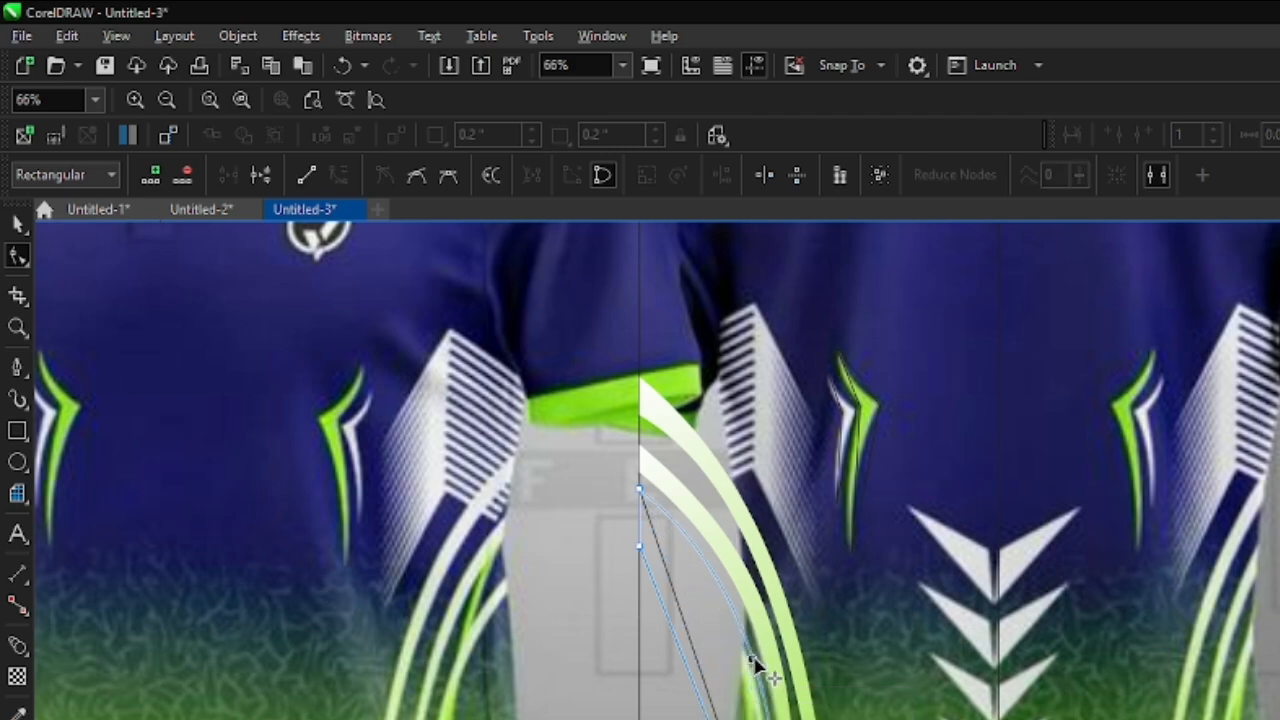
left_click(640, 487)
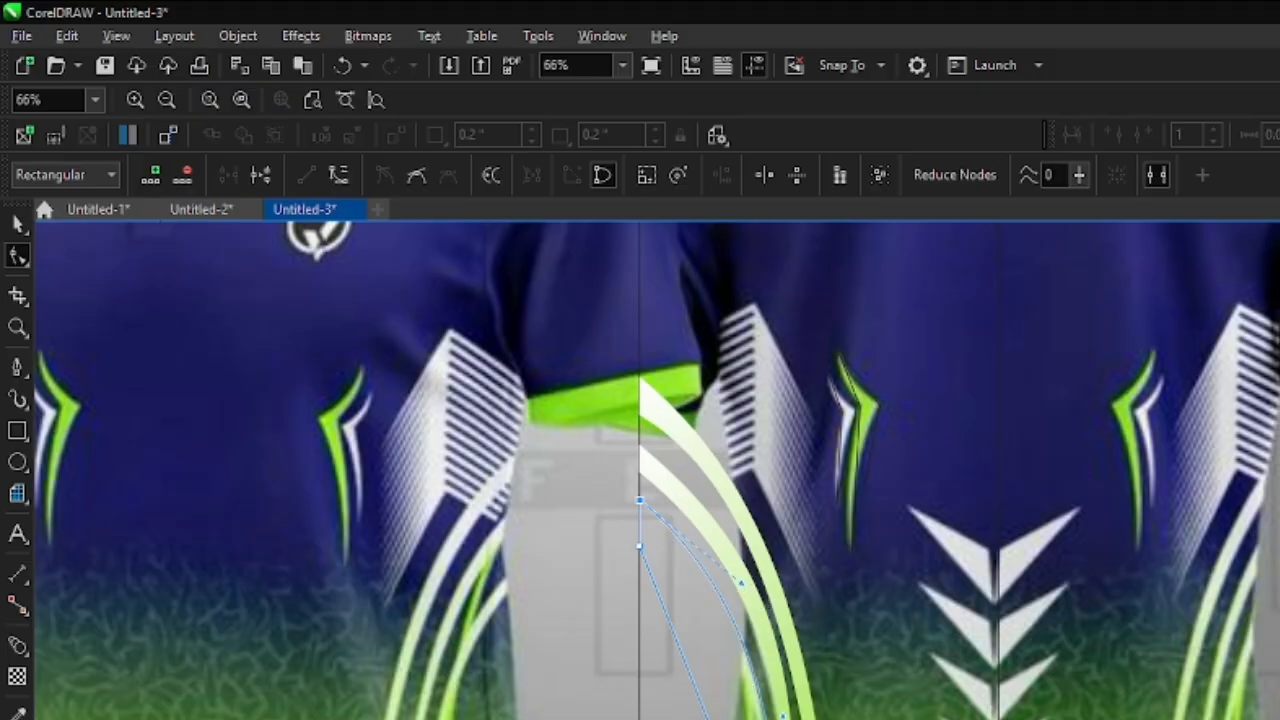
left_click(690, 678)
left_click_drag(688, 672, 727, 638)
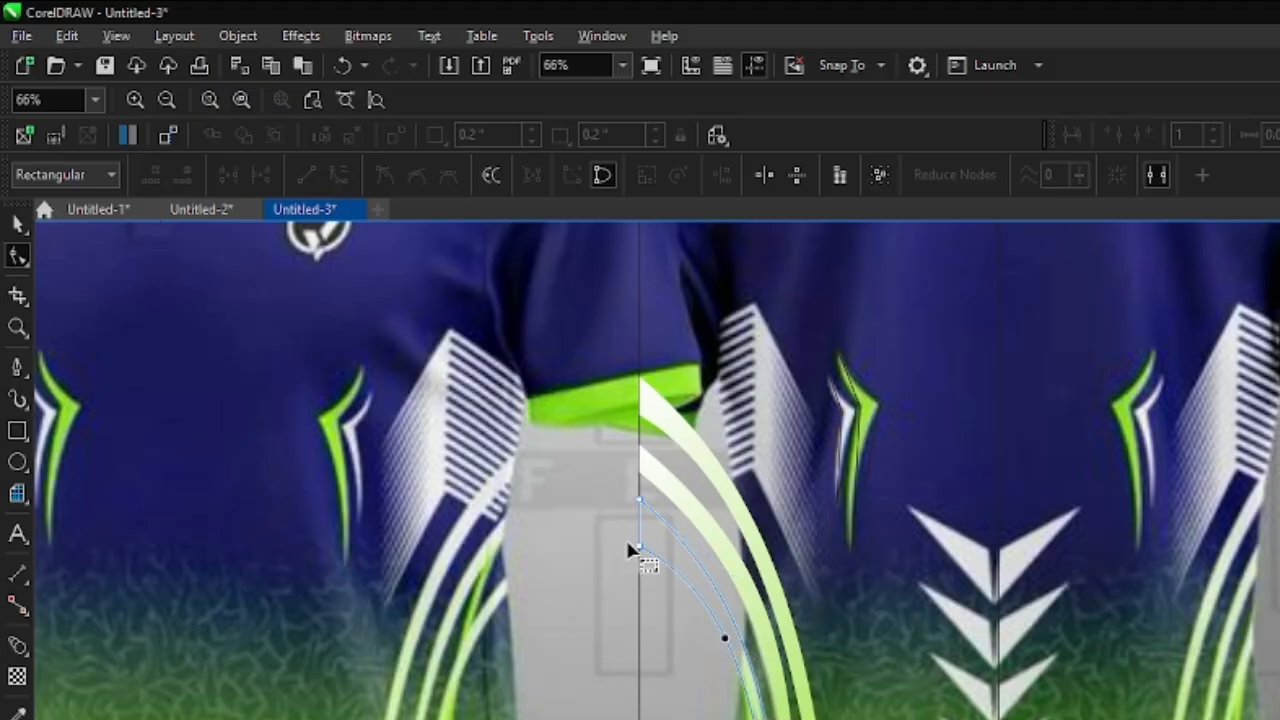
left_click_drag(640, 547, 640, 524)
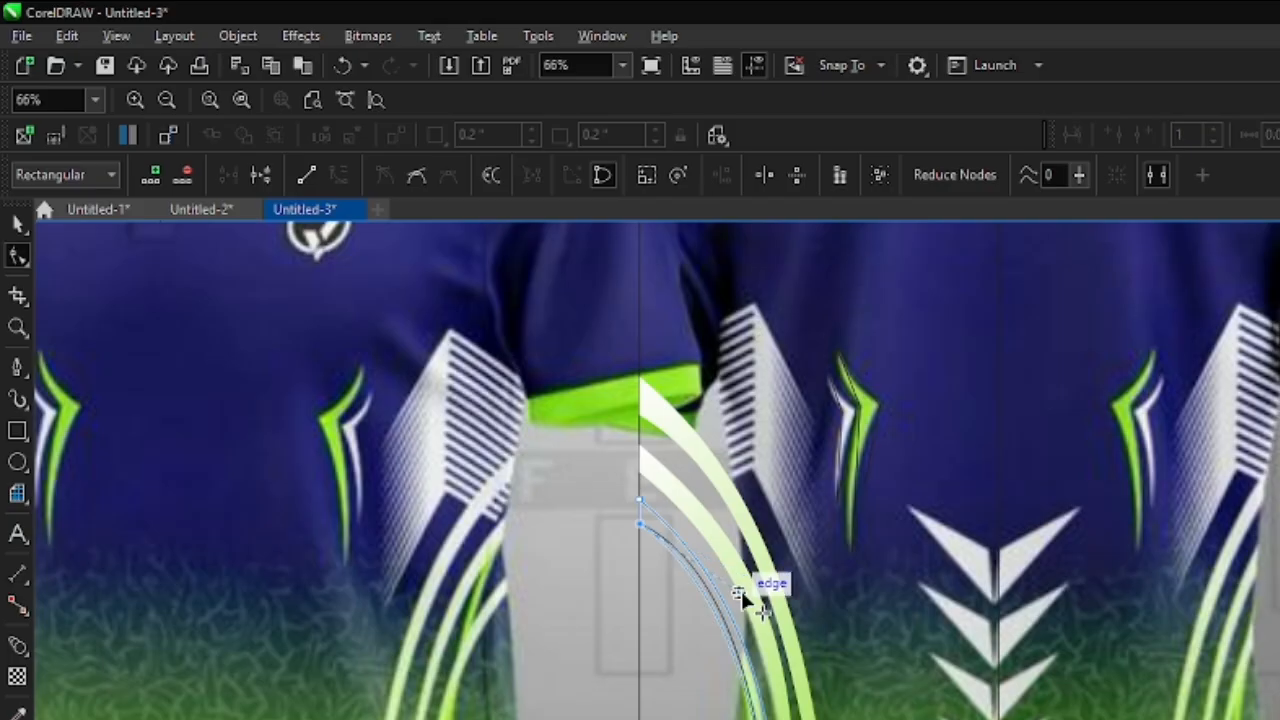
scroll(750, 680, "up", 2)
left_click(763, 714)
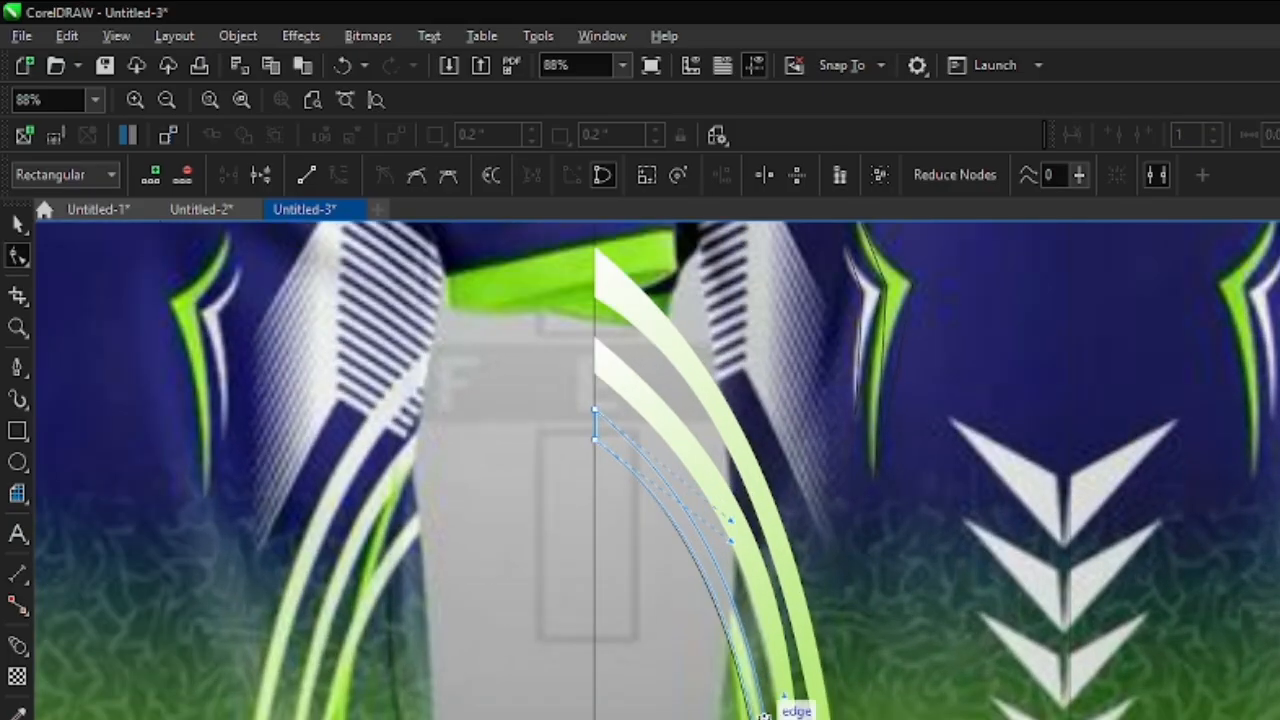
scroll(772, 670, "down", 3)
scroll(772, 680, "up", 2)
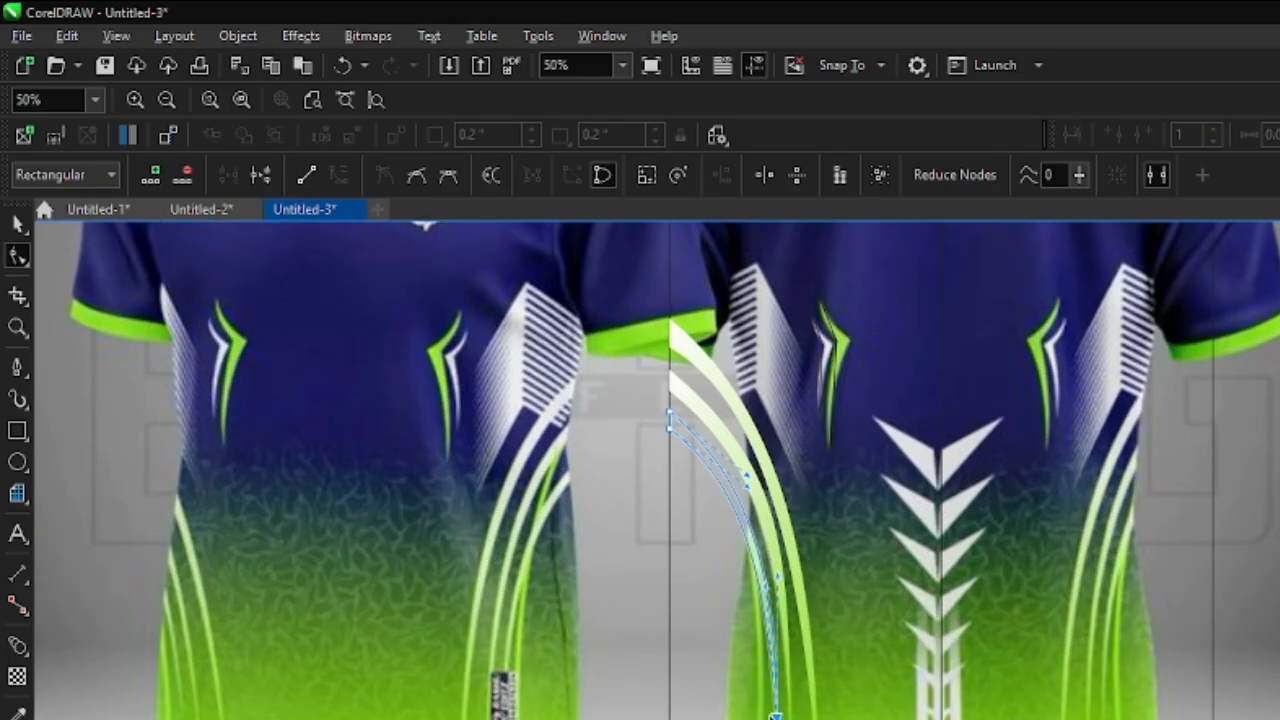
- Trace the fourth, thin side stripe as a closed three-node Pen outline about 0.28 by 4.86 inches, starting at its lower tip
left_click(16, 366)
scroll(746, 517, "up", 2)
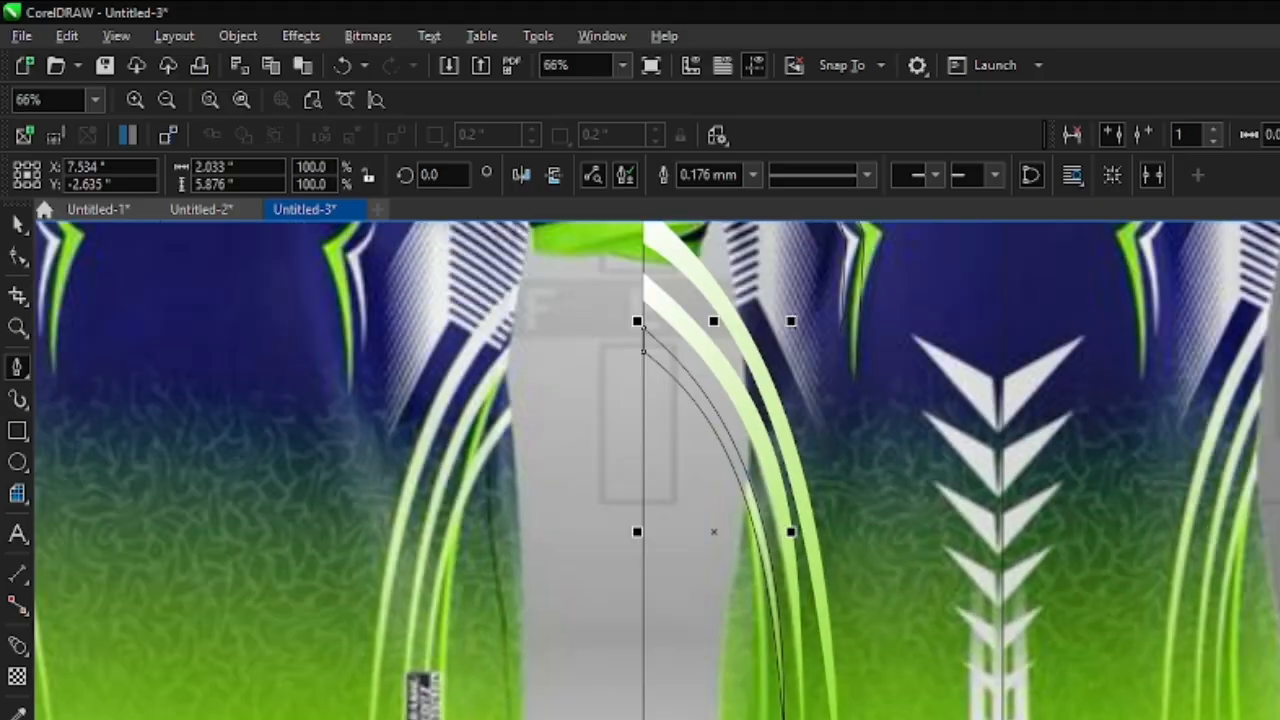
left_click(760, 507)
left_click(740, 436)
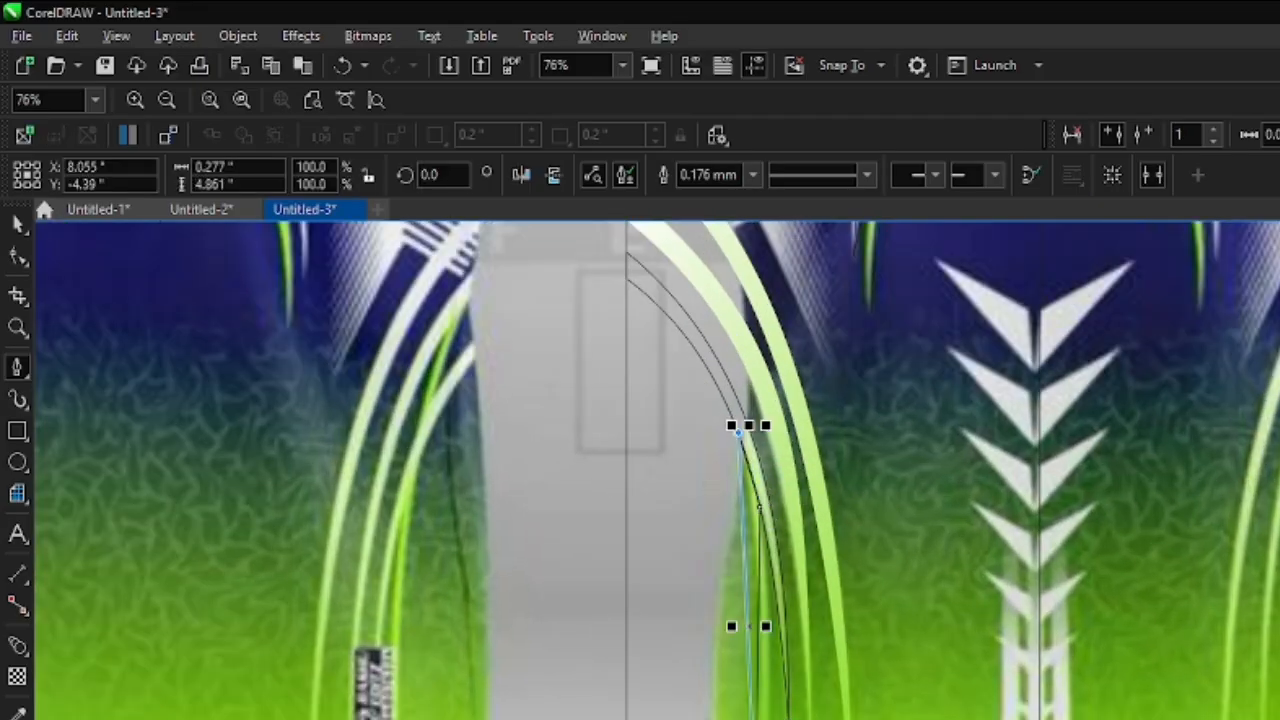
- Convert both long sides of the fourth stripe outline to curves and bend them to follow the reference
left_click(17, 255)
scroll(728, 624, "up", 2)
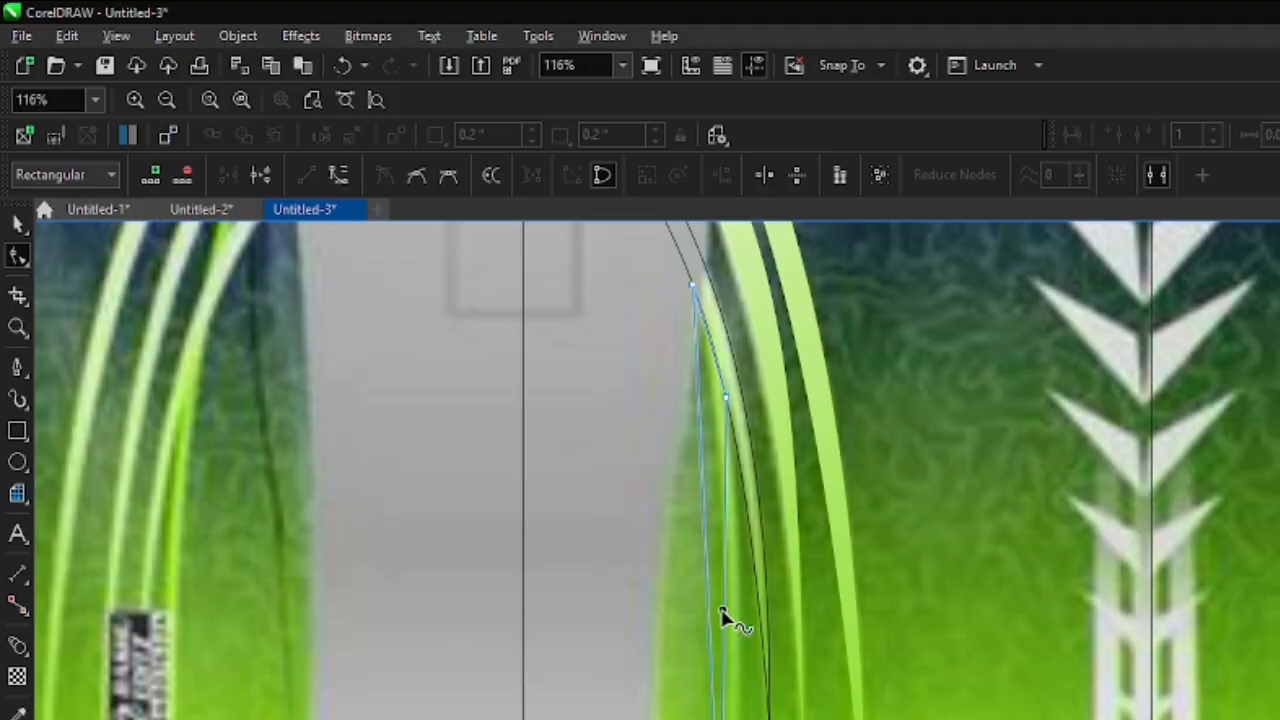
right_click(722, 608)
key("c")
left_click_drag(723, 606, 737, 629)
right_click(706, 547)
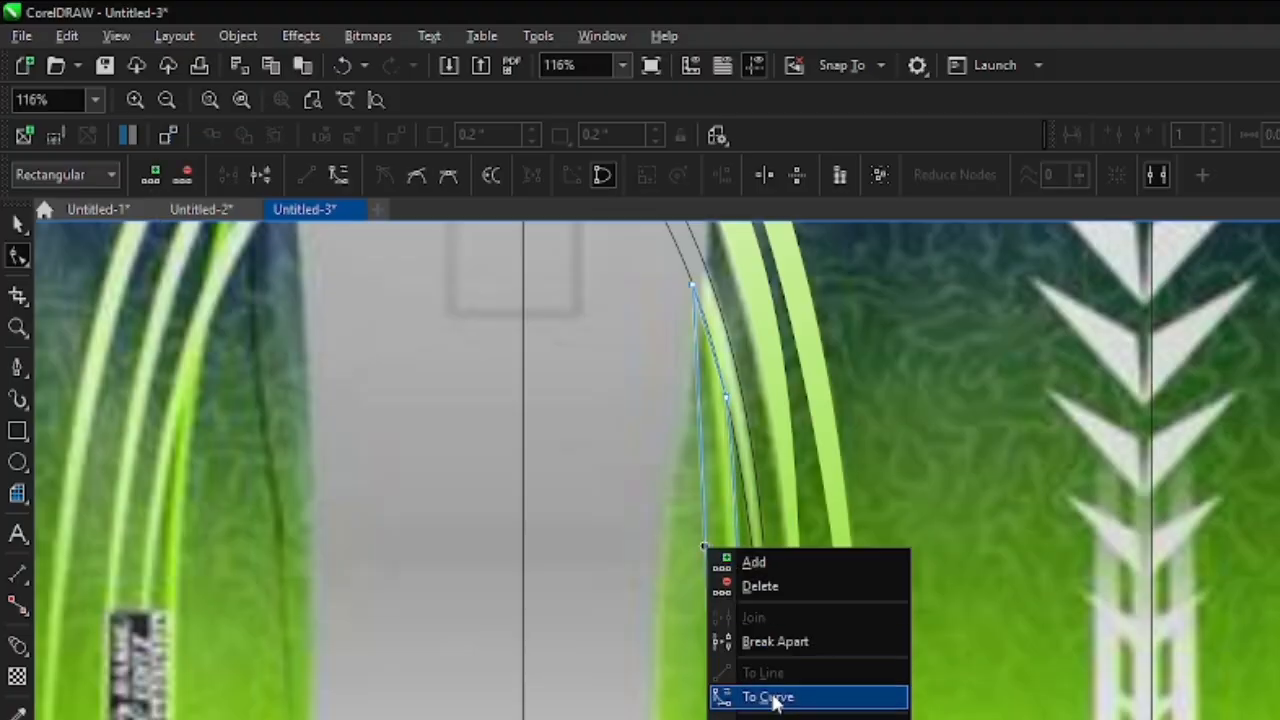
left_click(775, 698)
mouse_move(722, 568)
left_mouse_down()
mouse_move(731, 543)
mouse_move(735, 553)
left_mouse_up()
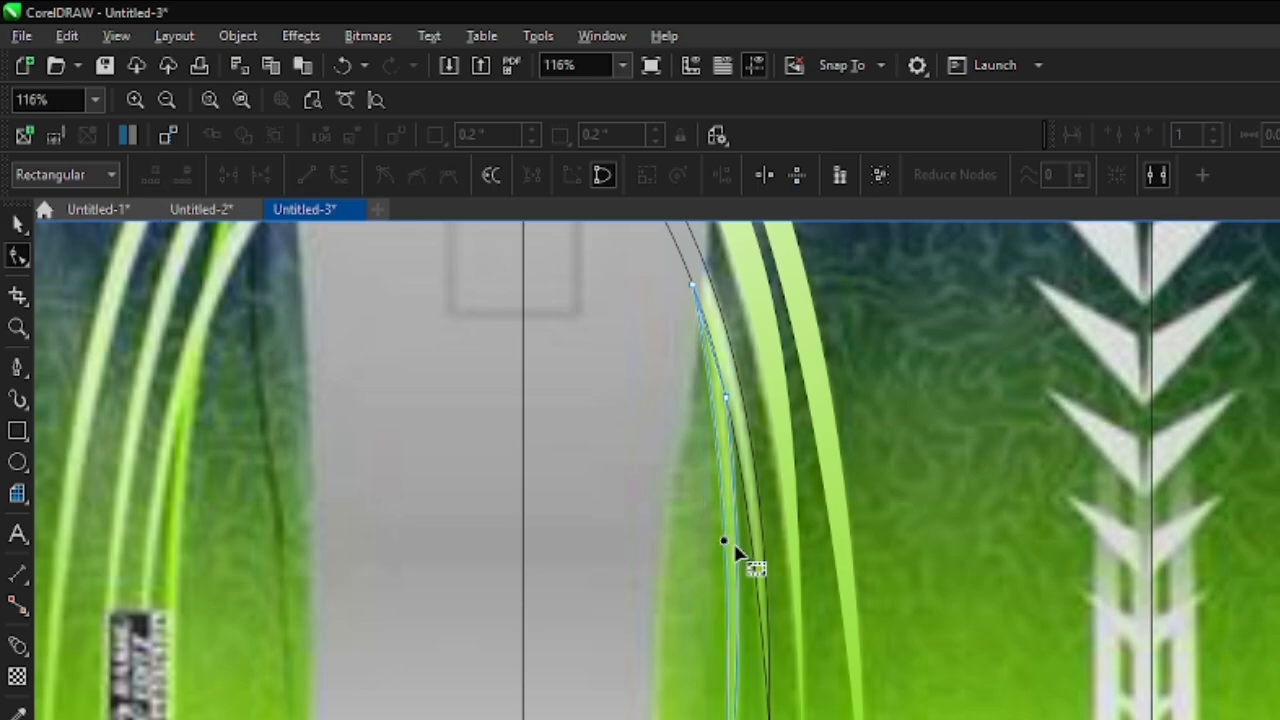
scroll(740, 550, "down", 2)
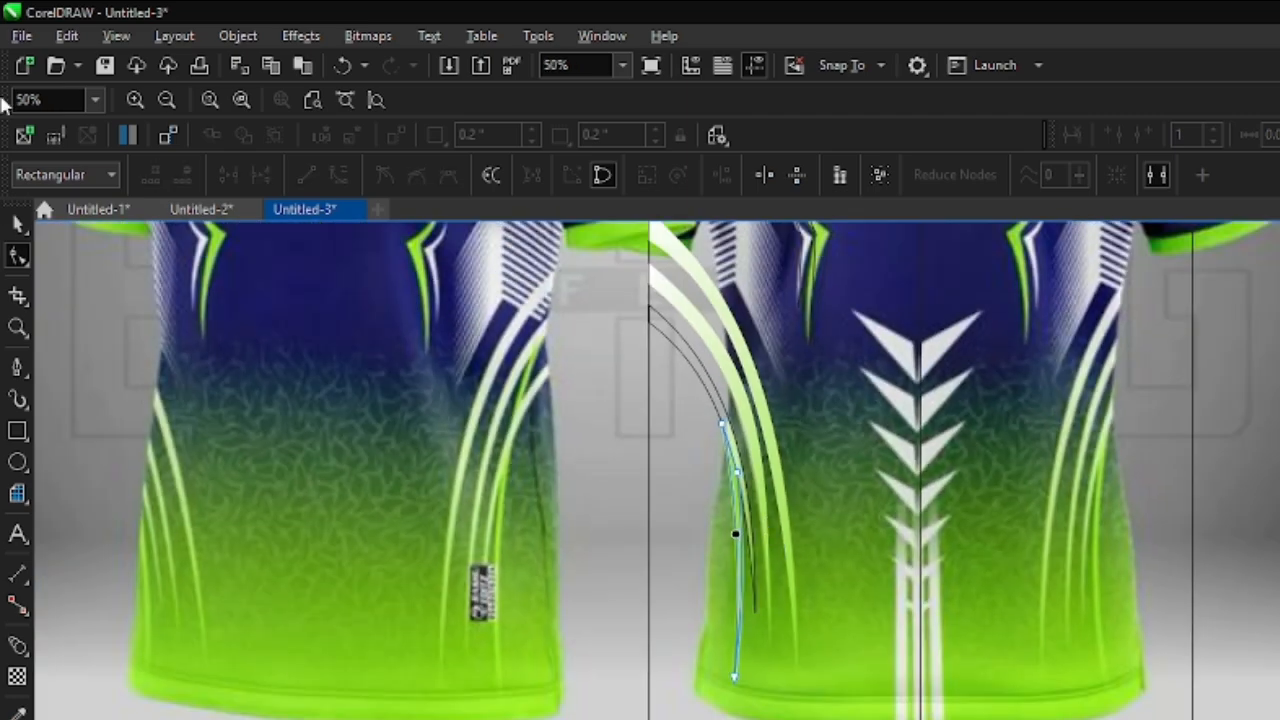
- Fill the third stripe with a linear gradient from white at its upper end to green at its lower tip
key("space")
left_click(697, 372)
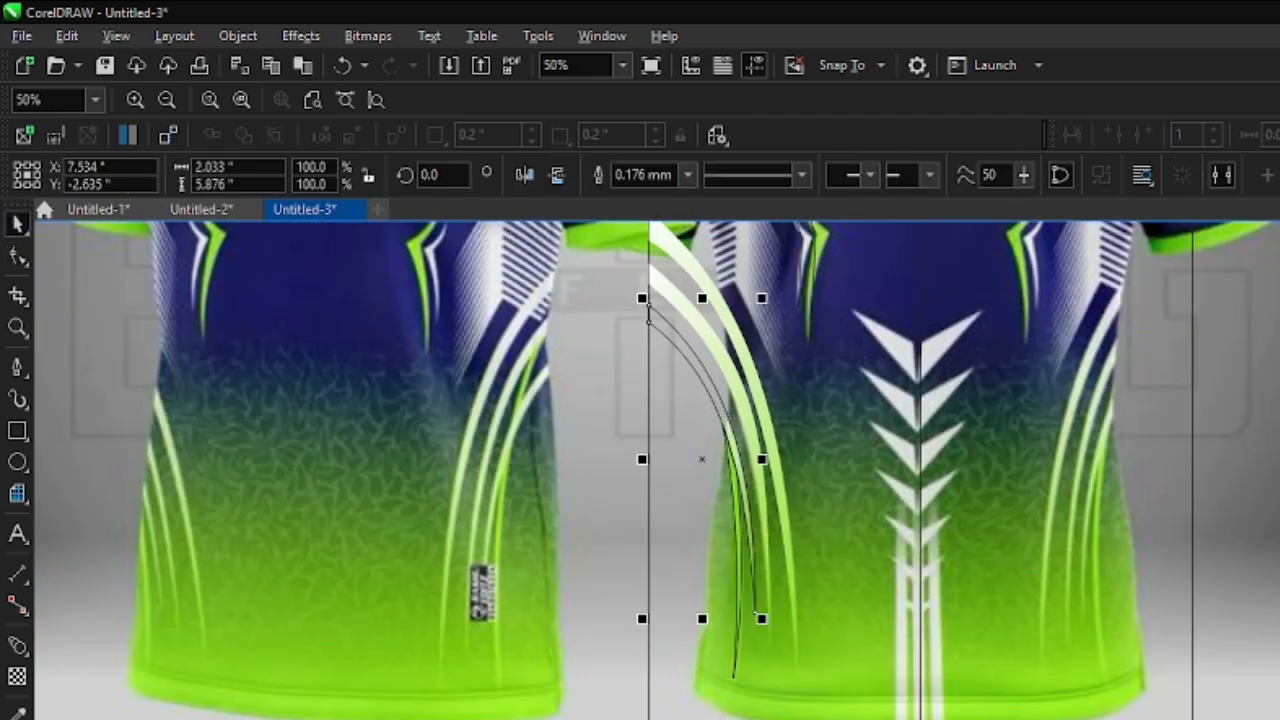
key("g")
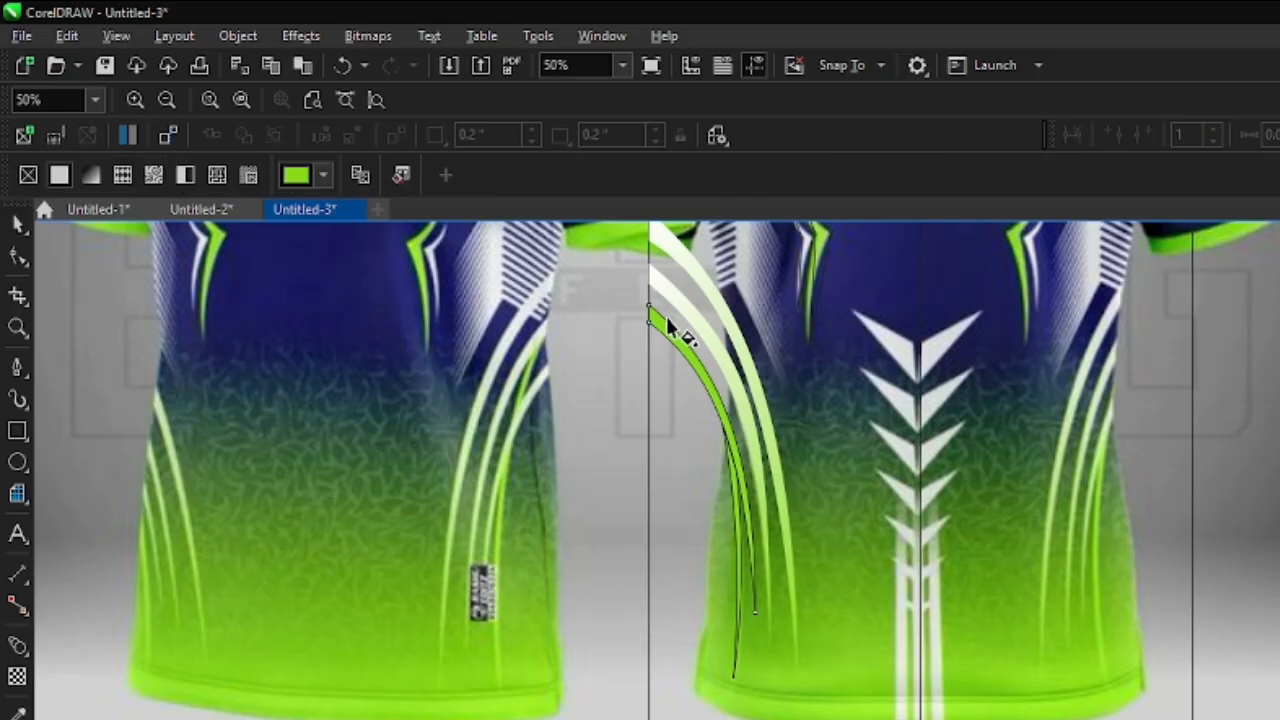
left_click_drag(650, 318, 752, 606)
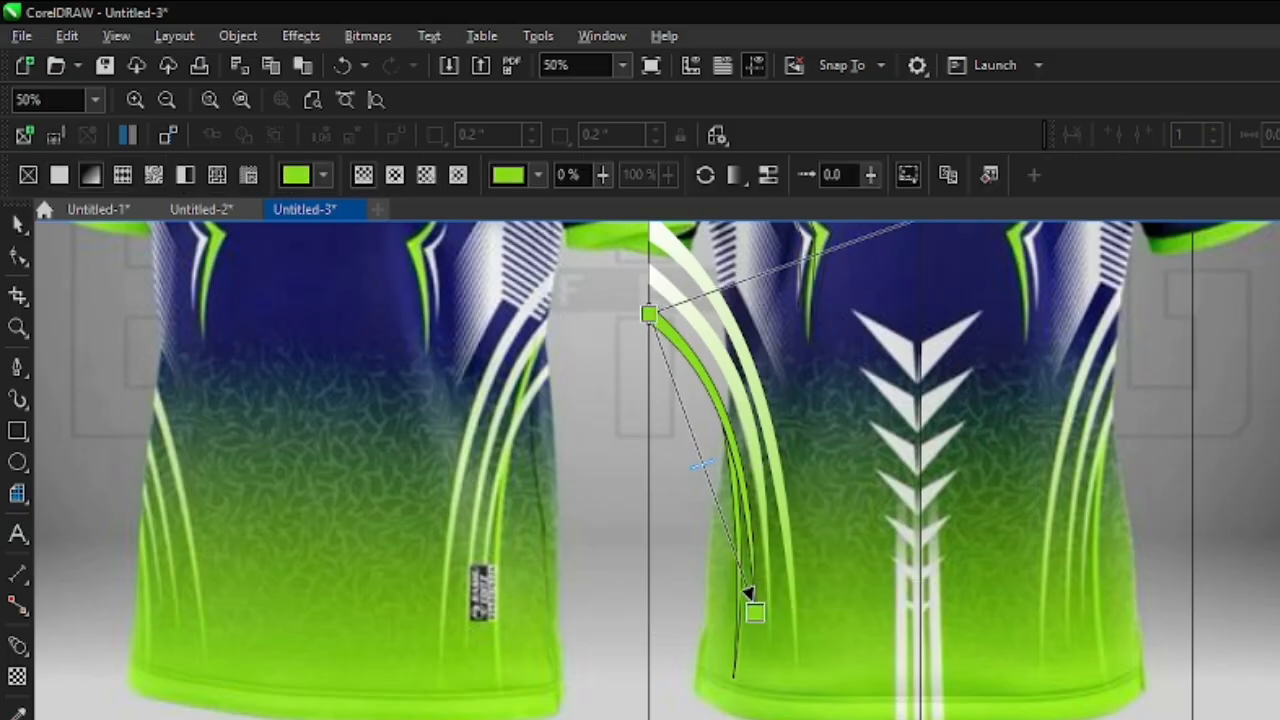
left_click(650, 315)
scroll(737, 596, "up", 1)
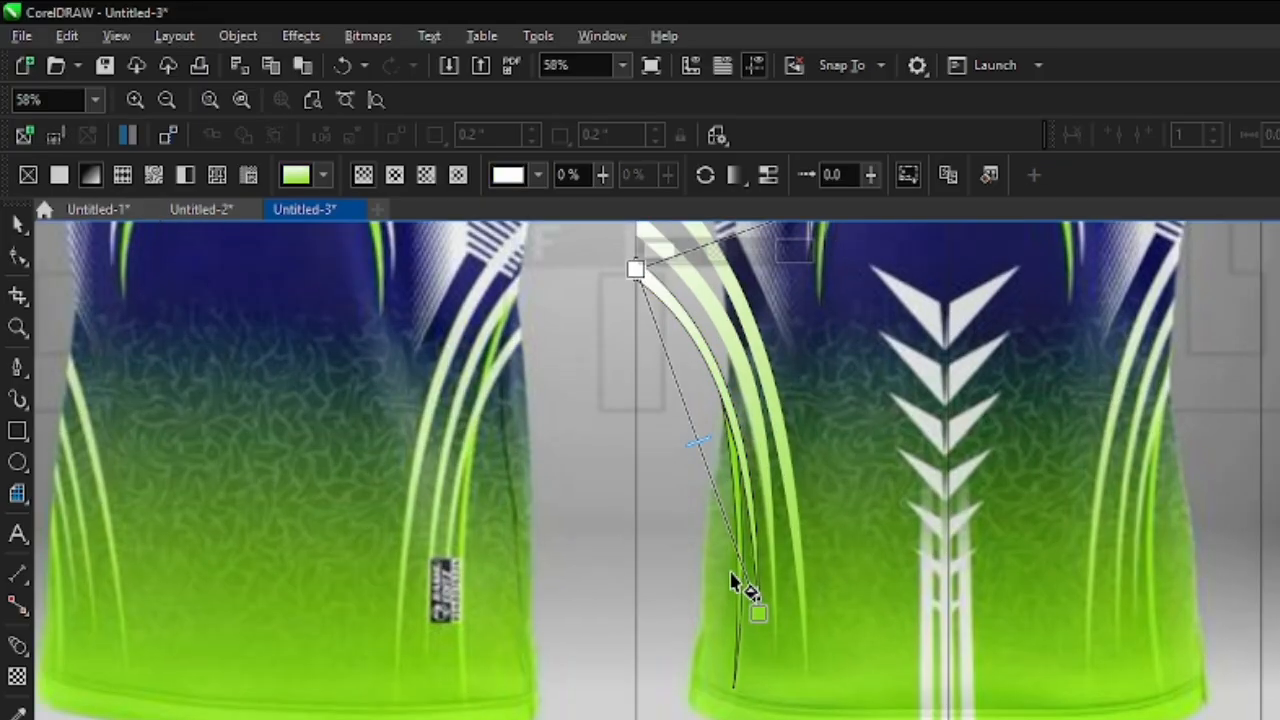
- Fill the fourth stripe with a linear gradient from white at its upper end to green at its lower tip
left_click(757, 668)
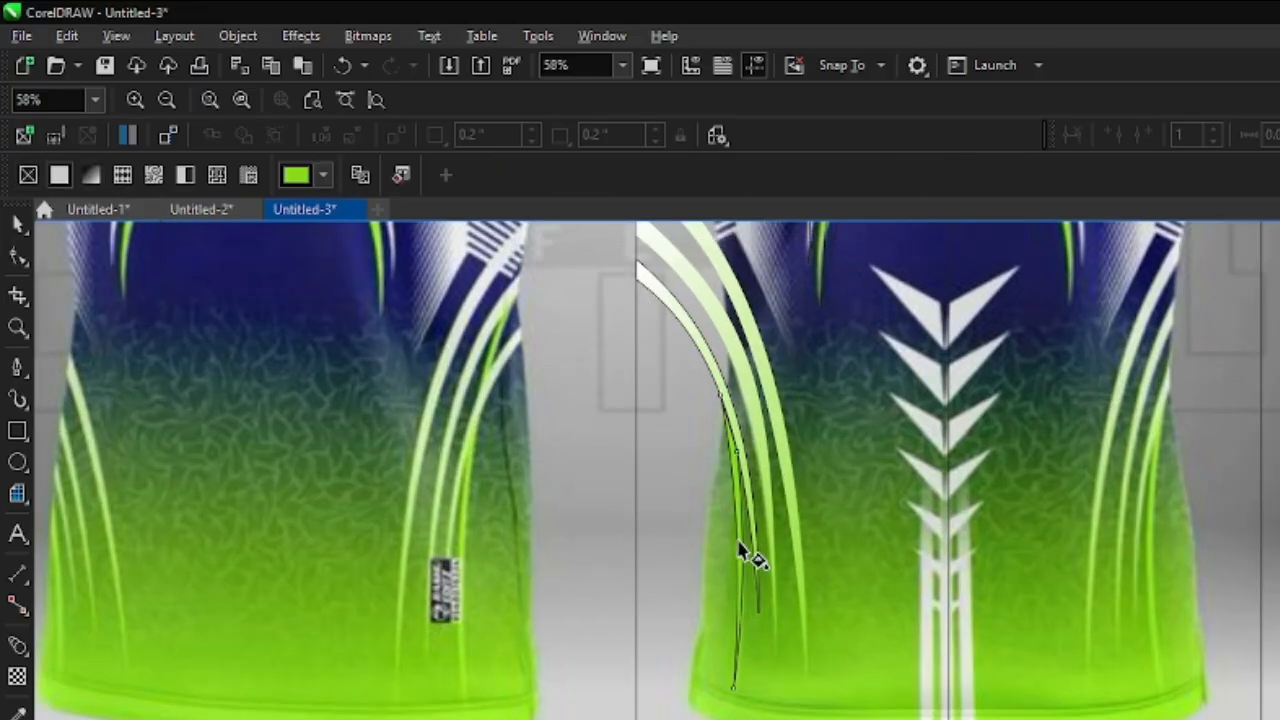
left_click_drag(725, 410, 734, 672)
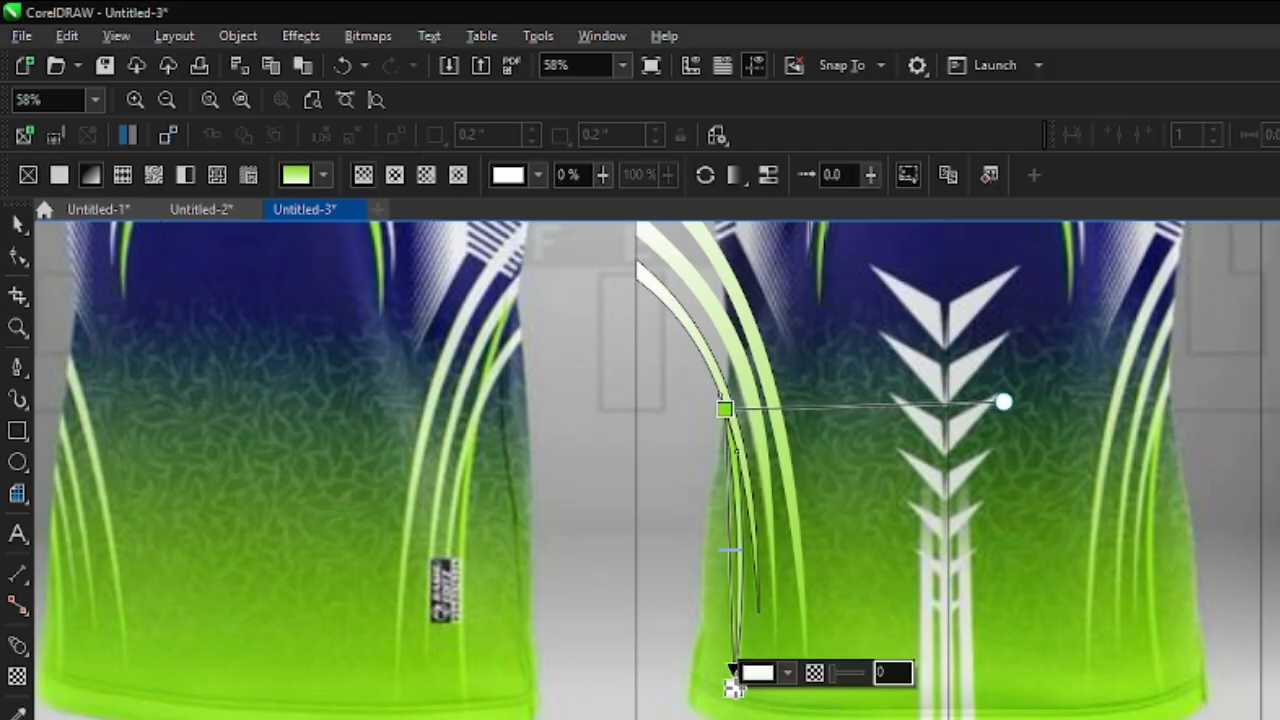
left_click(724, 409)
scroll(674, 492, "down", 1)
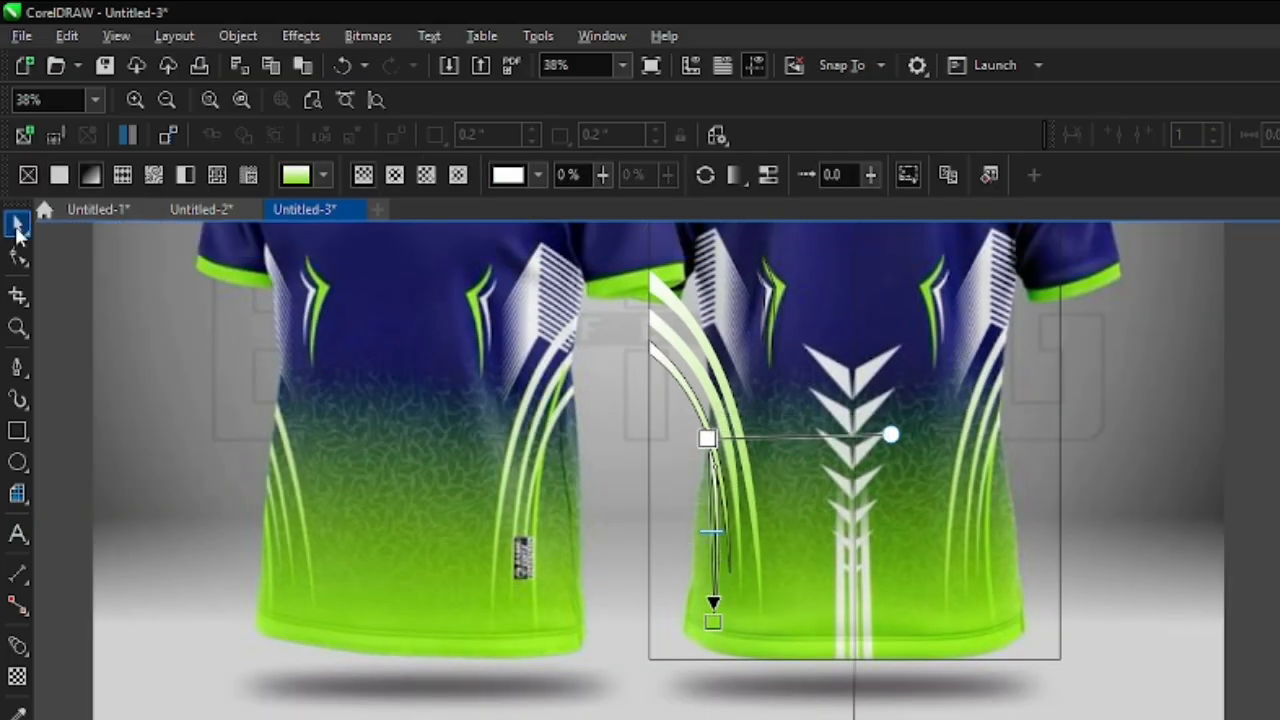
- Select all the traced side stripes together and set their outline width to None
left_click(17, 224)
scroll(577, 642, "down", 1)
left_click_drag(154, 298, 757, 670)
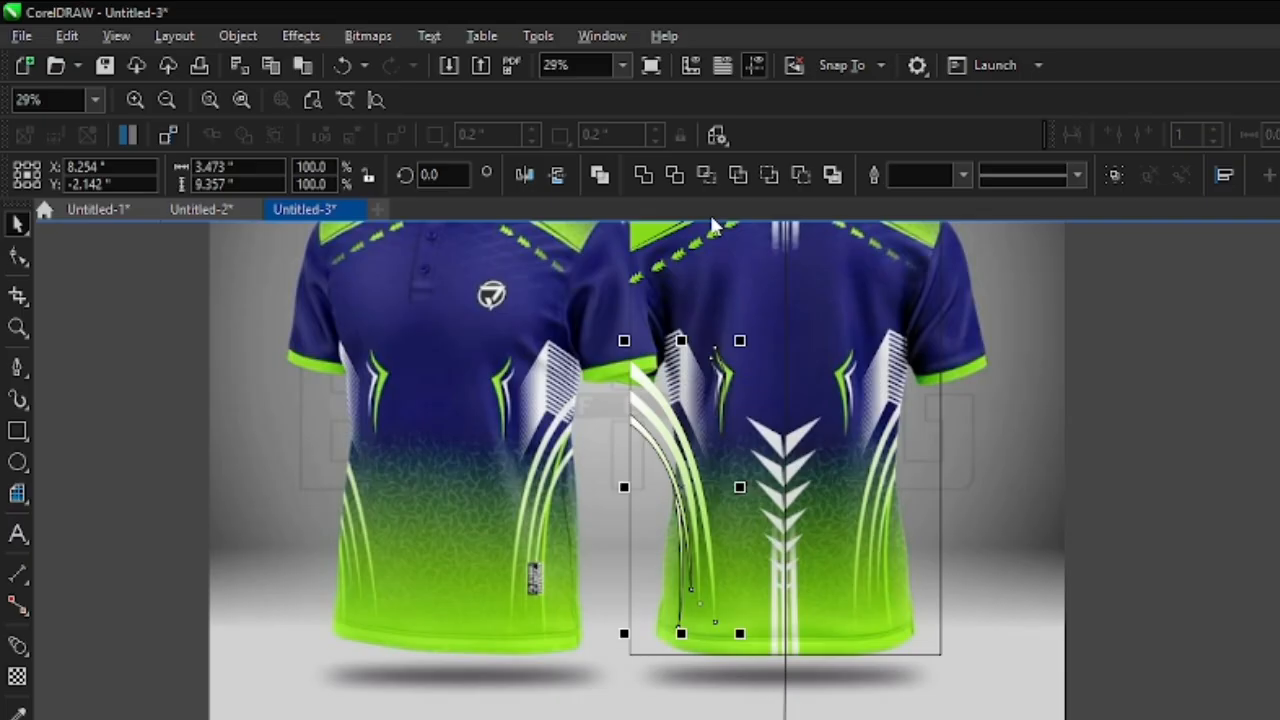
left_click(964, 176)
left_click(945, 198)
left_click(1199, 606)
scroll(798, 536, "down", 1)
left_click_drag(288, 341, 795, 706)
- Trace the left half of the uppermost centre chevron as a closed three-node Pen outline about 1.24 by 1.42 inches
scroll(755, 500, "up", 3)
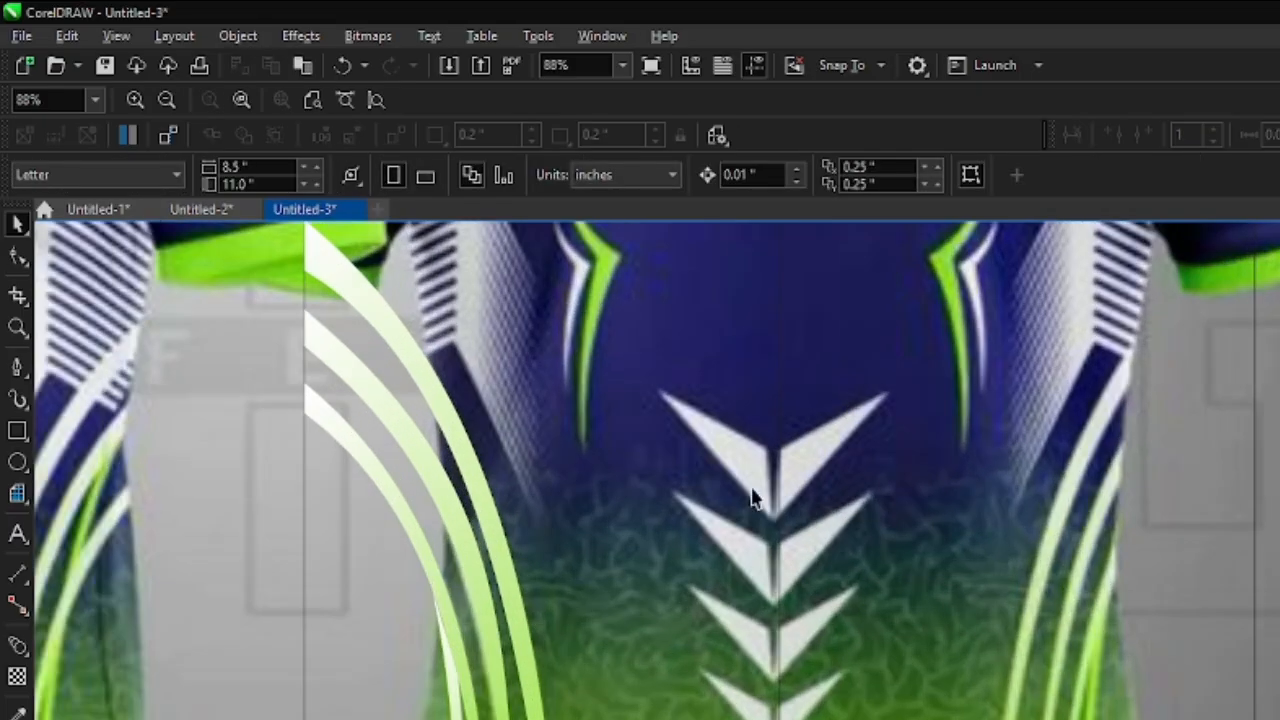
left_click(18, 368)
scroll(738, 411, "up", 1)
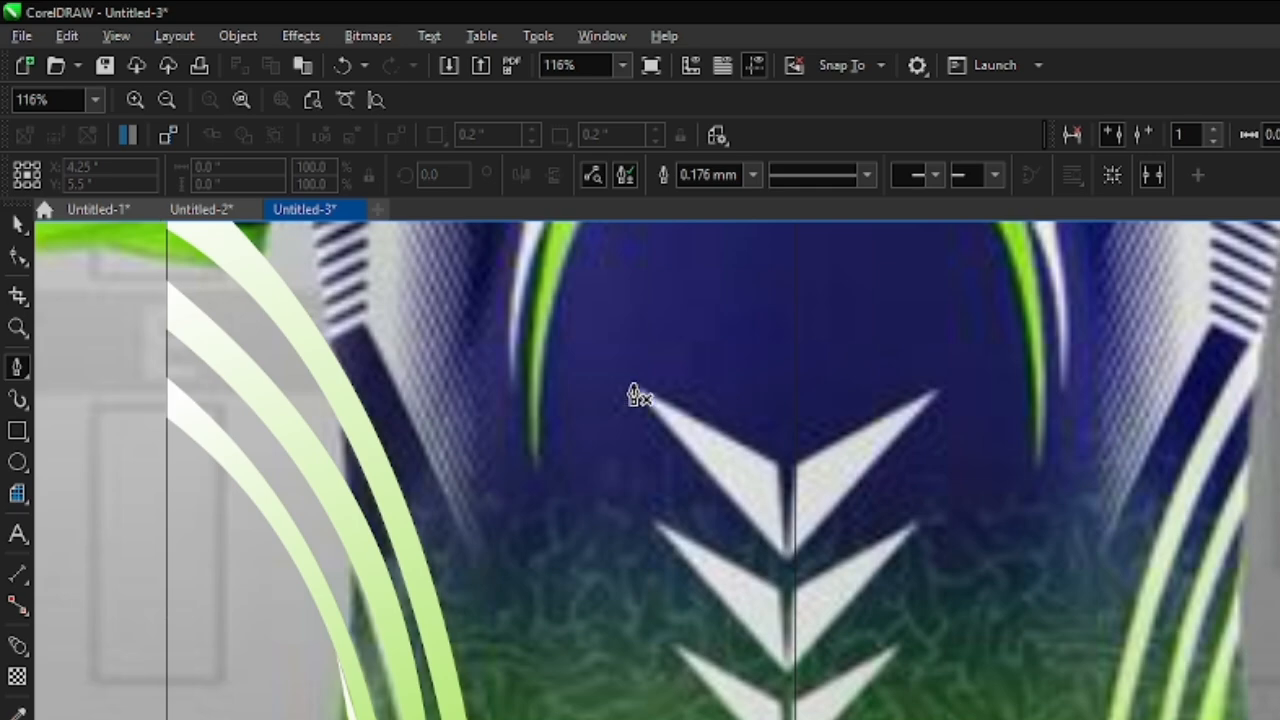
left_click(783, 478)
scroll(795, 565, "up", 2)
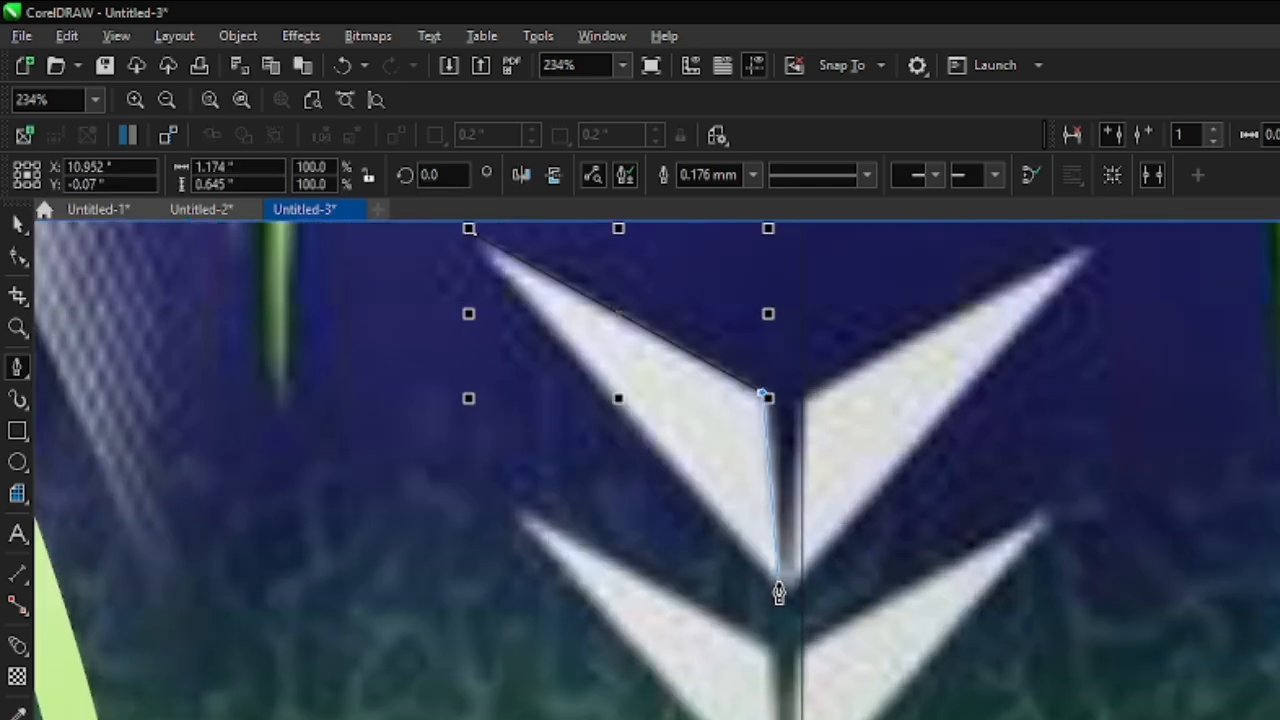
left_click(779, 592)
scroll(495, 318, "down", 1)
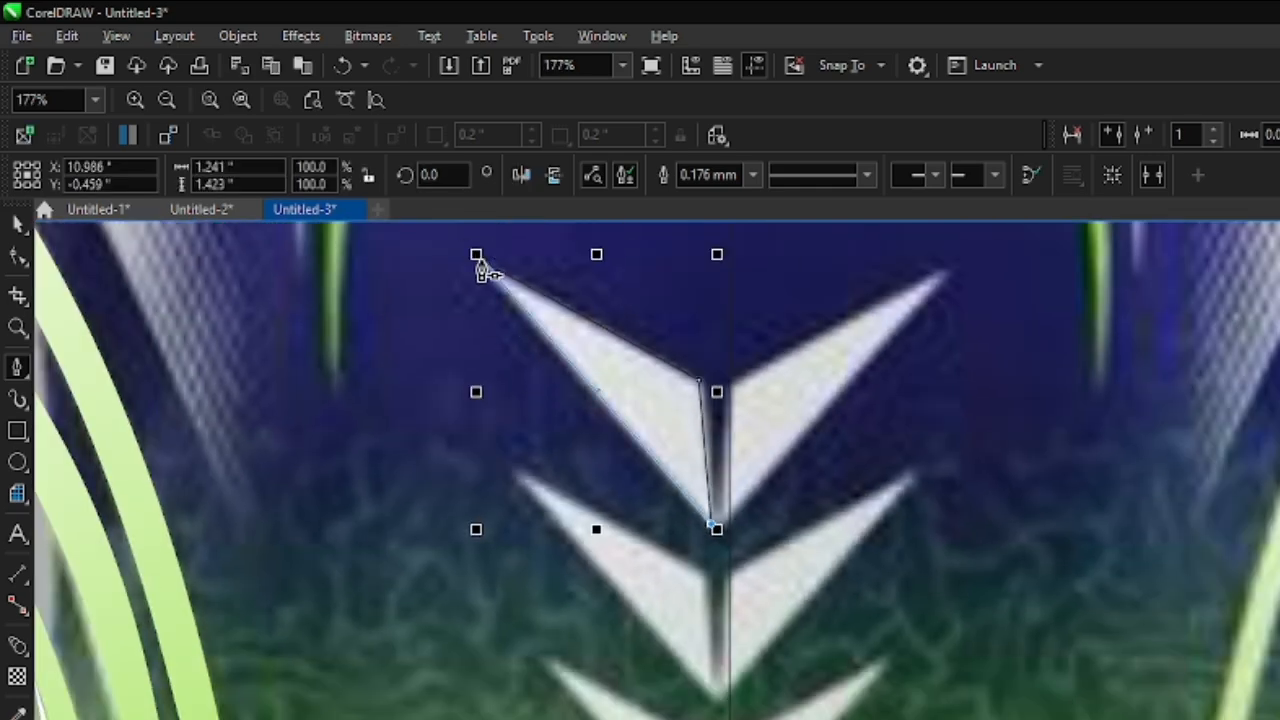
left_click(480, 268)
scroll(520, 370, "down", 1)
- Move the outline's upper outer tip further outward so the chevron half is about 1.33 by 1.47 inches
left_click(17, 256)
scroll(486, 294, "up", 2)
left_click_drag(482, 290, 429, 285)
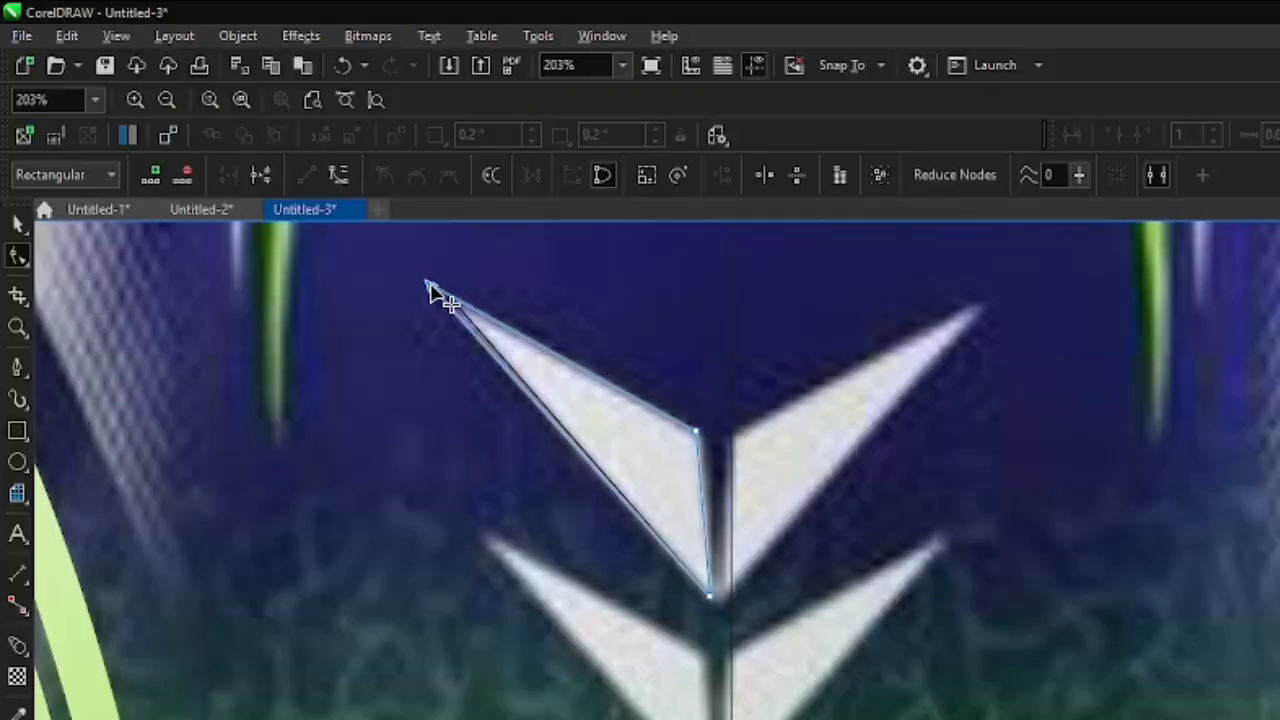
scroll(586, 366, "down", 1)
scroll(670, 514, "down", 1)
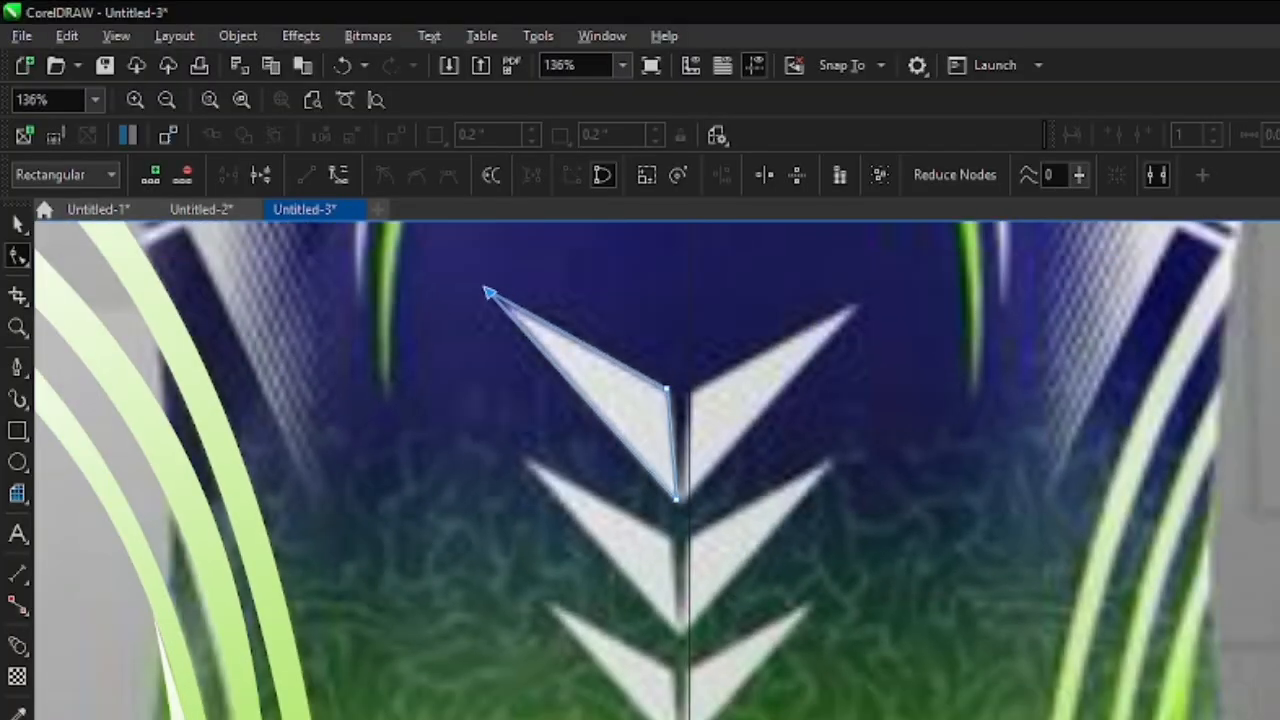
- Fill the chevron half white with no outline and nudge it right up to the centre line
left_click(1279, 430)
scroll(850, 448, "down", 2)
left_click(20, 224)
left_click(687, 175)
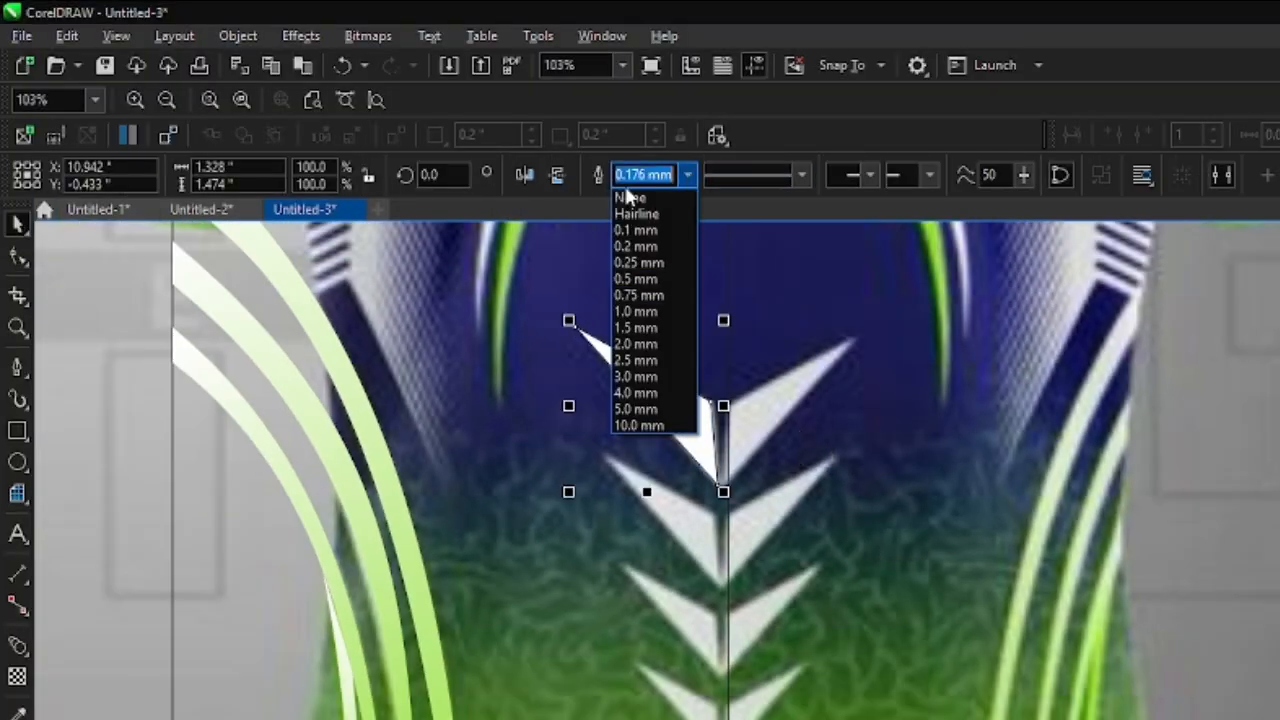
left_click(640, 192)
key("Right")
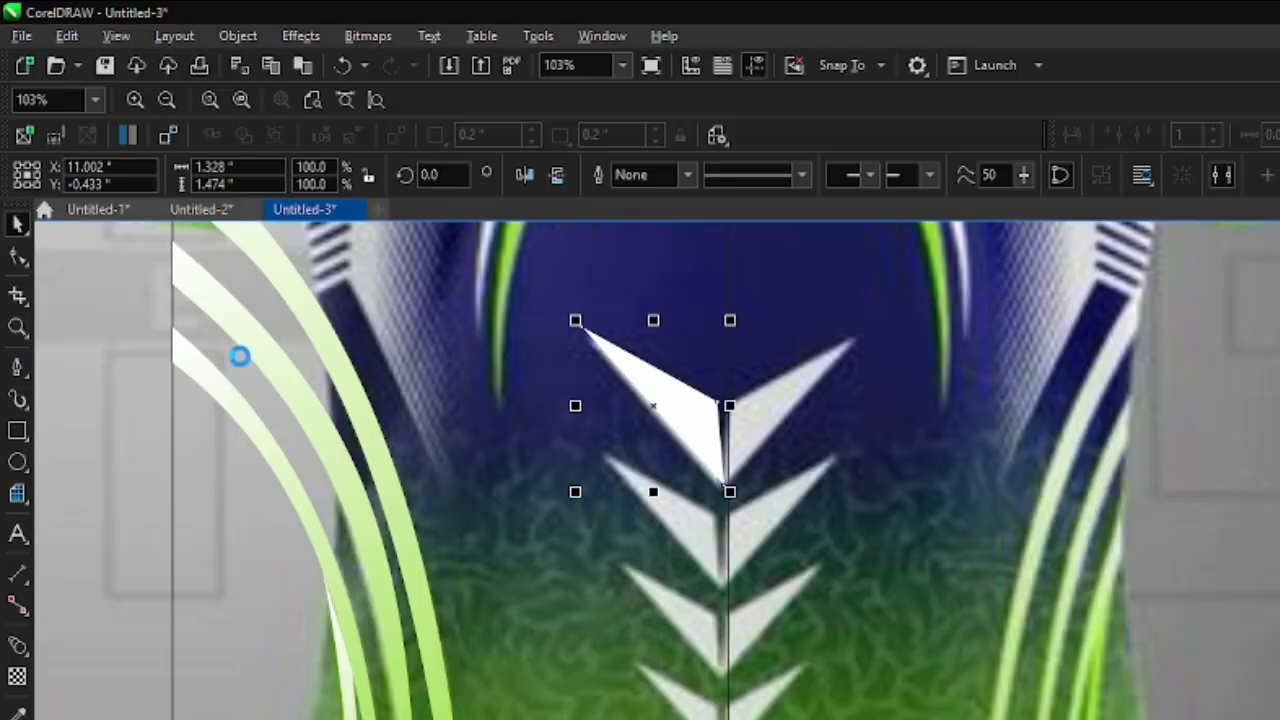
- Copy the chevron half straight down to the lowest chevron, scale the copy to about 34% and nudge it up slightly
scroll(685, 328, "down", 3)
scroll(660, 345, "up", 1)
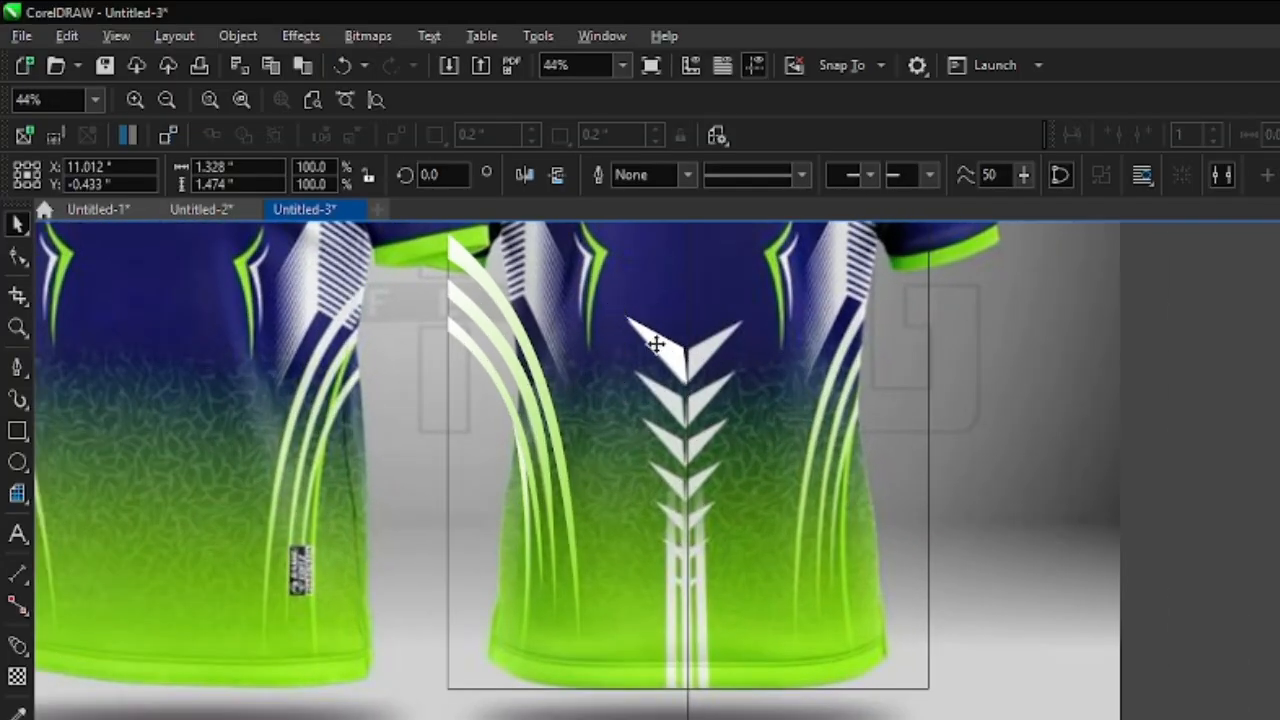
scroll(655, 580, "up", 3)
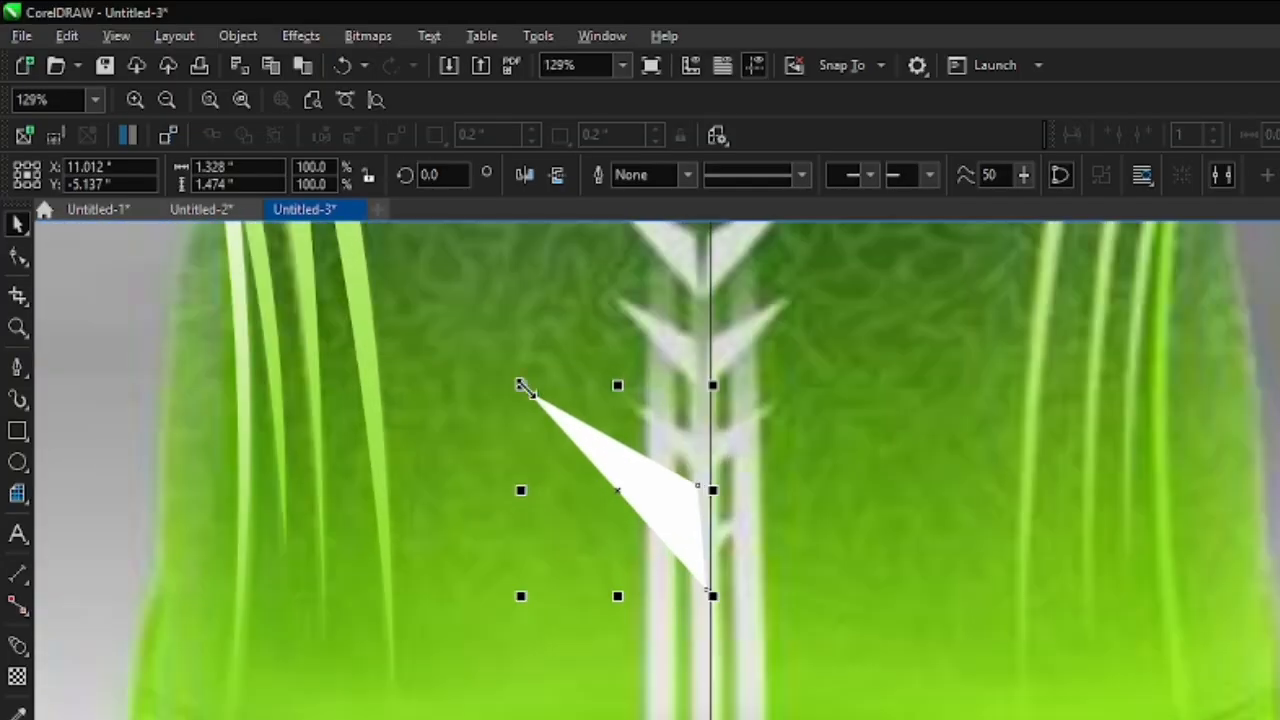
left_click_drag(520, 385, 643, 521)
scroll(680, 620, "up", 1)
key("Up")
key("Up")
key("Up")
key("Up")
key("Up")
key("Up")
key("Up")
key("Up")
key("Up")
key("Up")
key("Up")
key("Up")
key("Up")
key("Up")
key("Up")
key("Up")
key("Up")
key("Up")
key("Up")
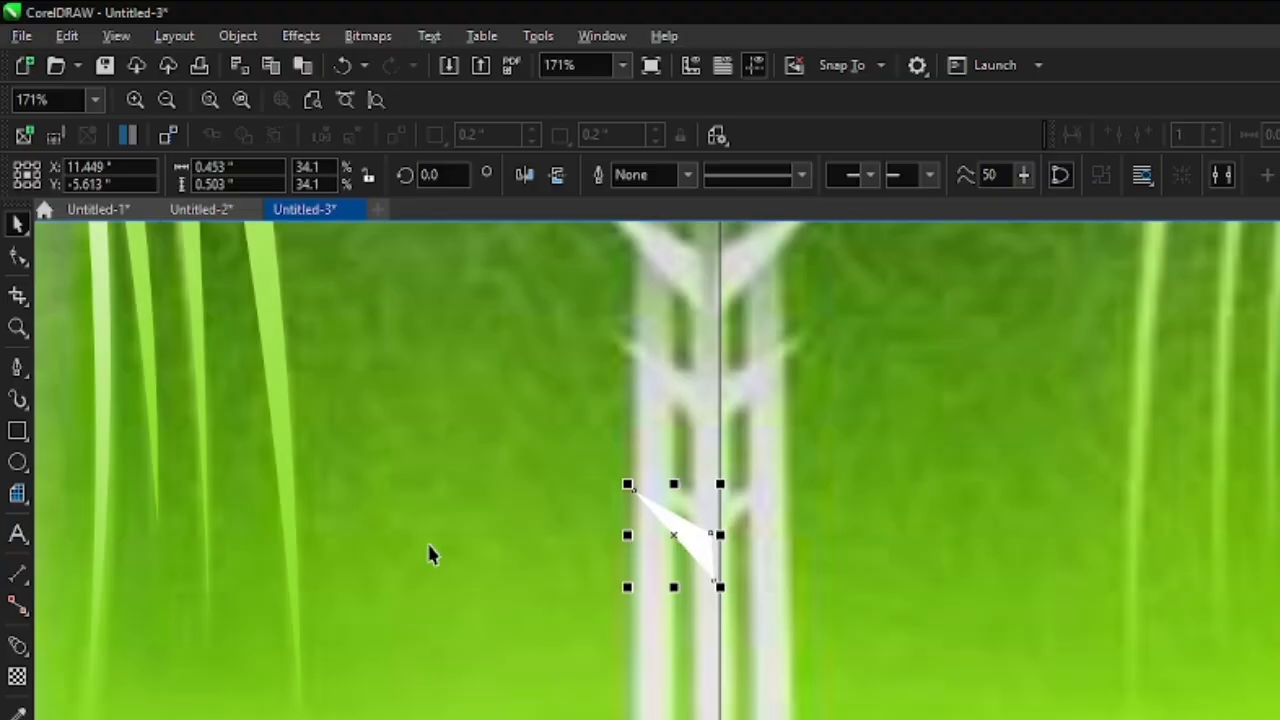
- Blend the large upper chevron half into its small copy at the lower end of the centre line
scroll(640, 503, "down", 3)
scroll(763, 515, "down", 2)
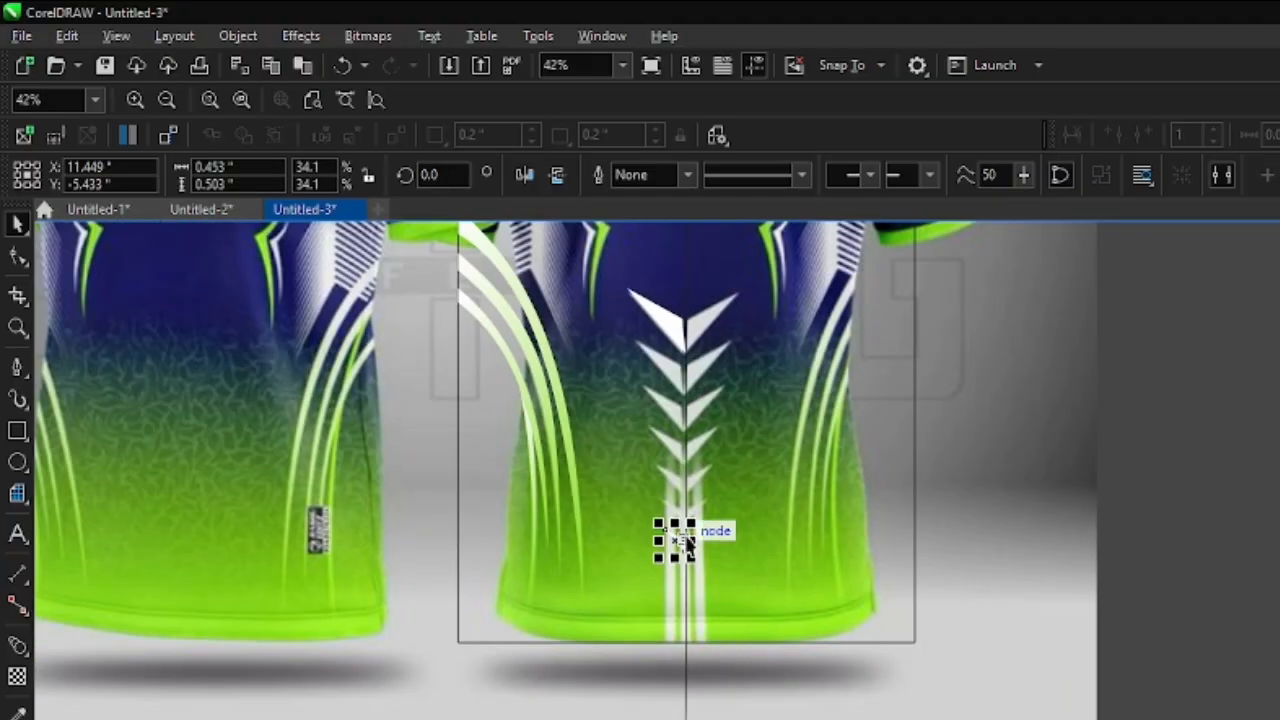
left_click(17, 645)
left_click_drag(660, 348, 687, 543)
scroll(695, 448, "up", 5)
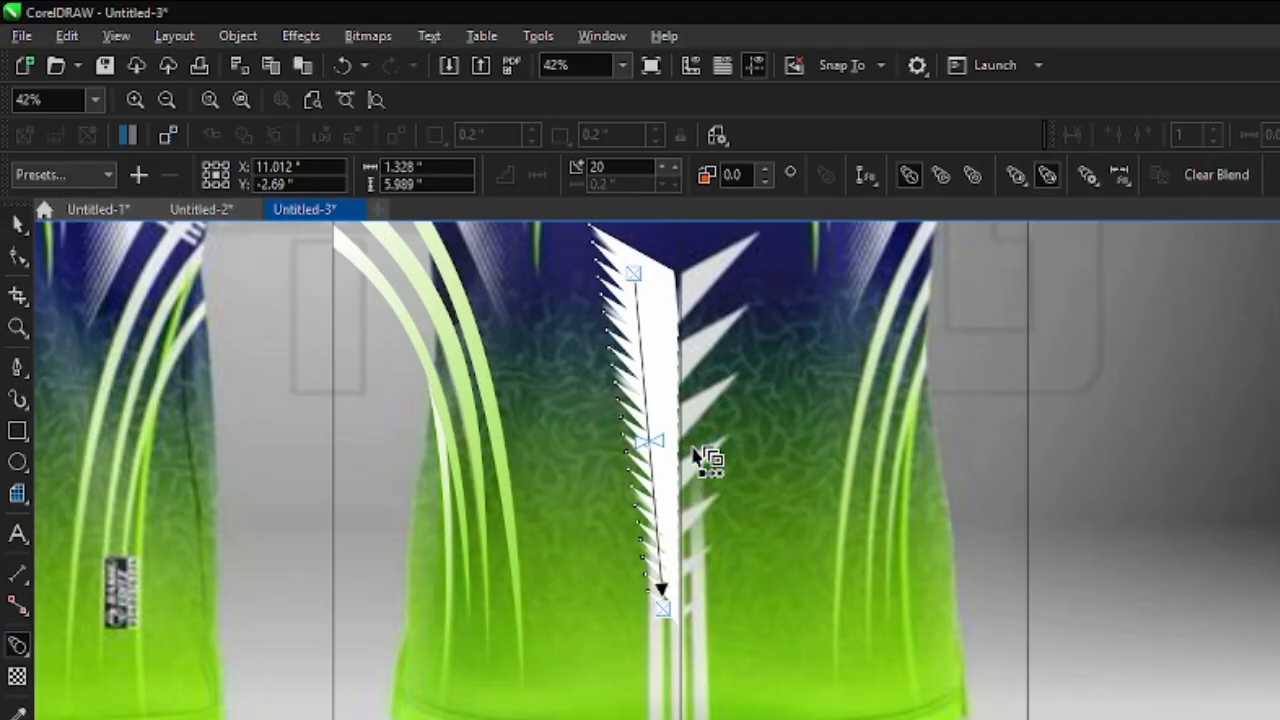
- Set the number of steps in the chevron blend to 5
left_click(662, 166)
left_click(663, 167)
left_click(663, 167)
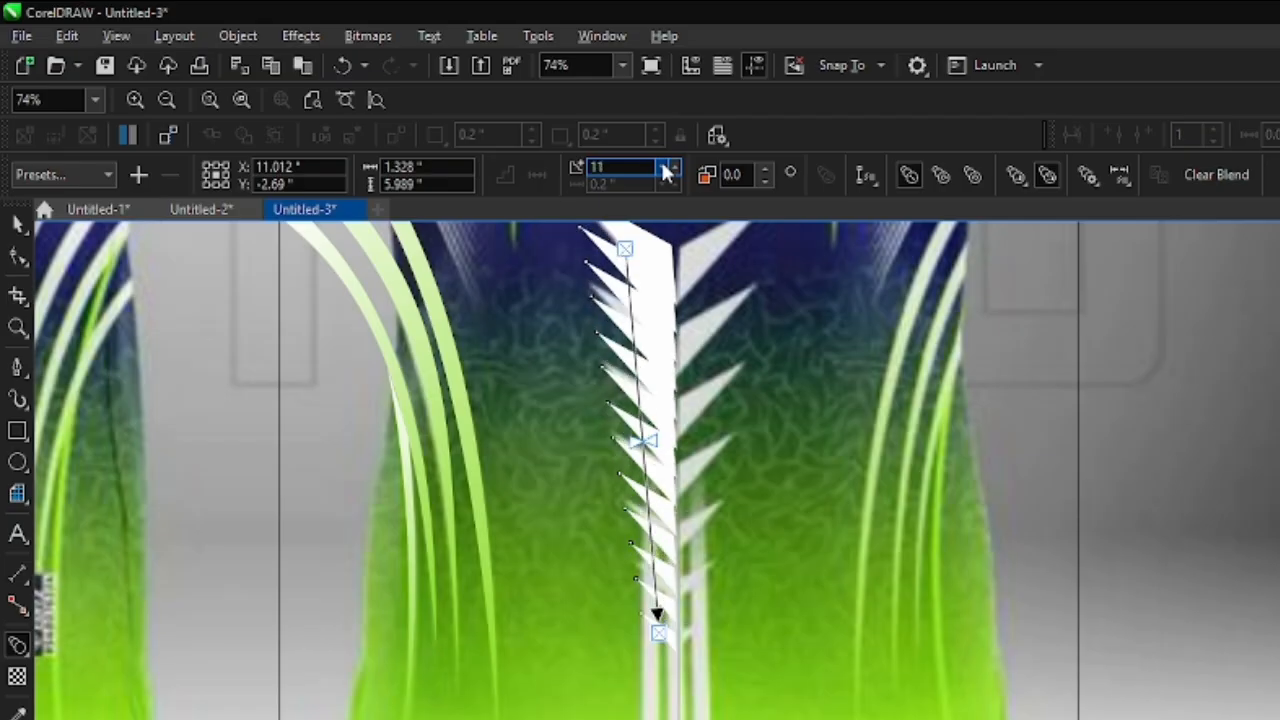
left_click(663, 167)
left_click(663, 167)
left_click(663, 167)
left_click(663, 167)
left_click(663, 167)
left_click(663, 167)
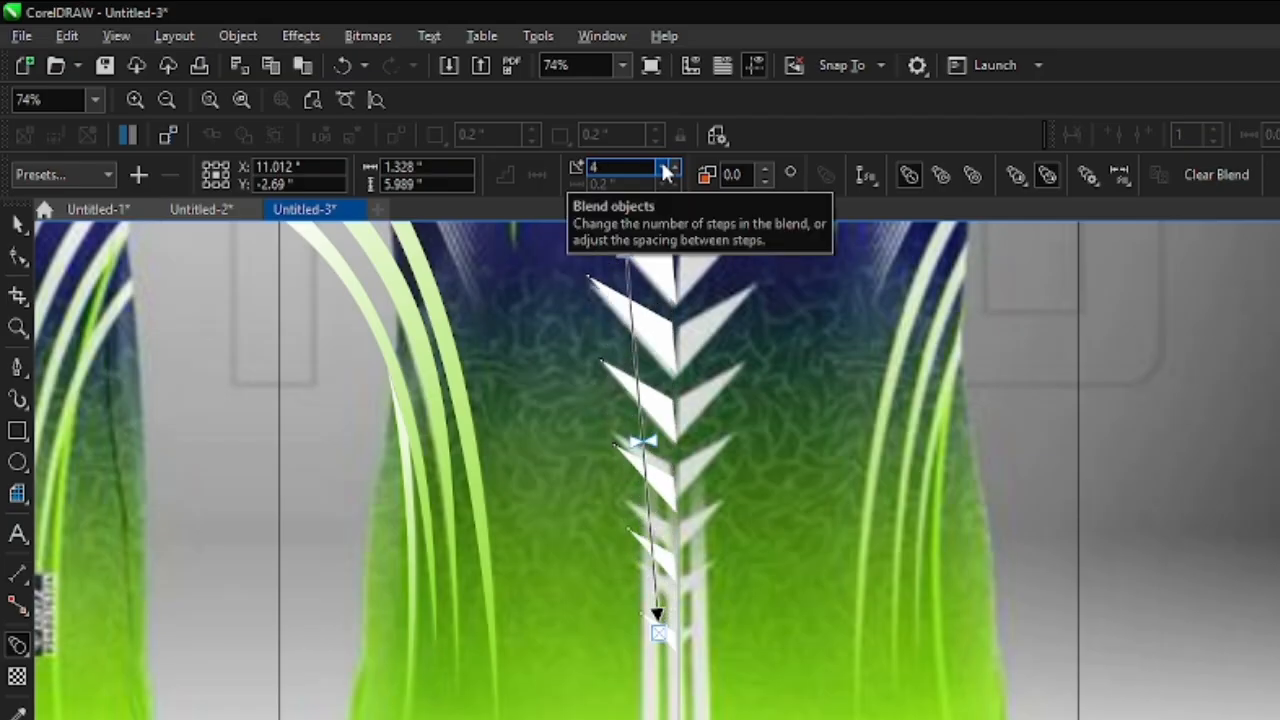
left_click(673, 167)
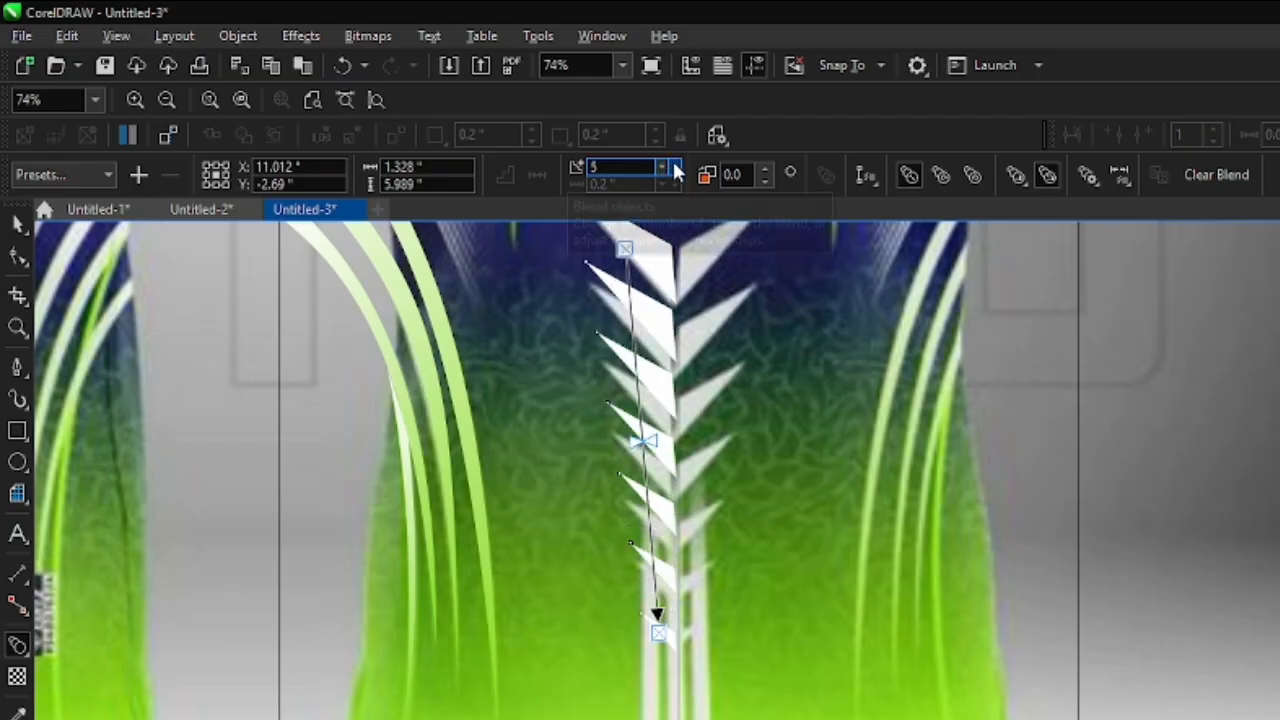
- Make a horizontally mirrored copy of the blended chevron halves on the right side of the centre line
scroll(630, 425, "down", 2)
left_click(15, 228)
scroll(571, 446, "up", 4)
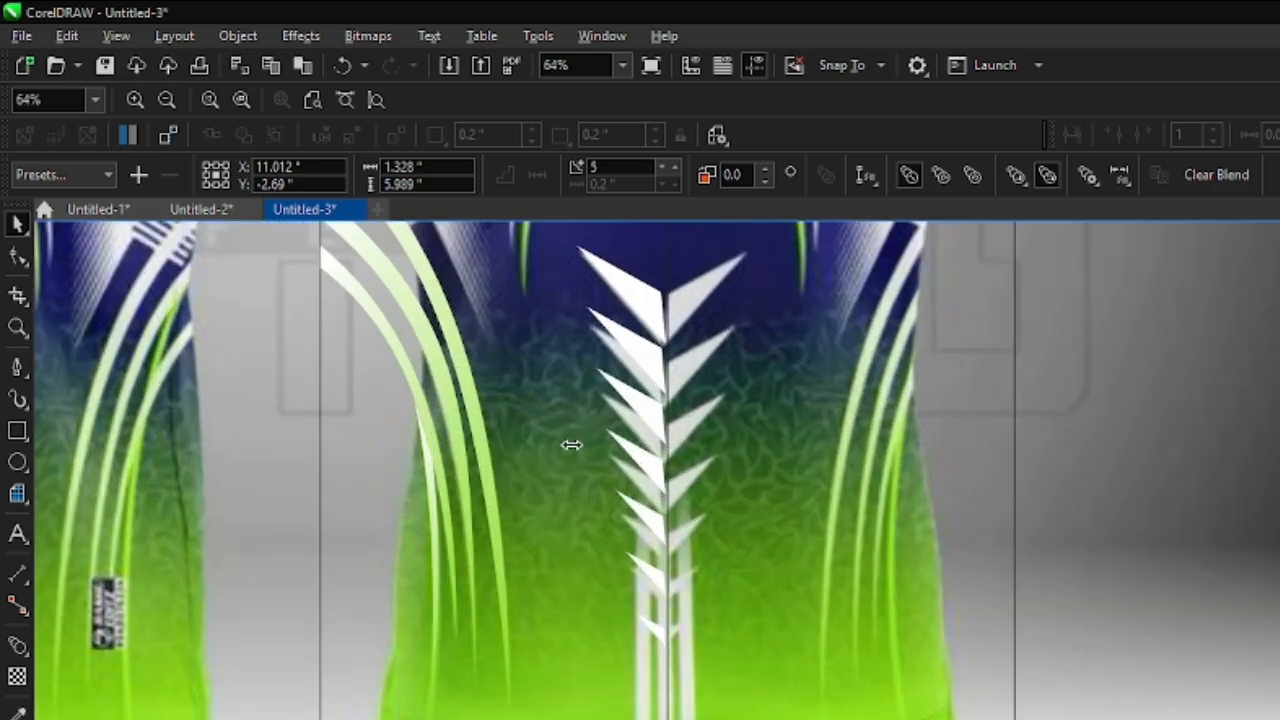
left_click_drag(571, 445, 688, 480)
right_click(688, 480)
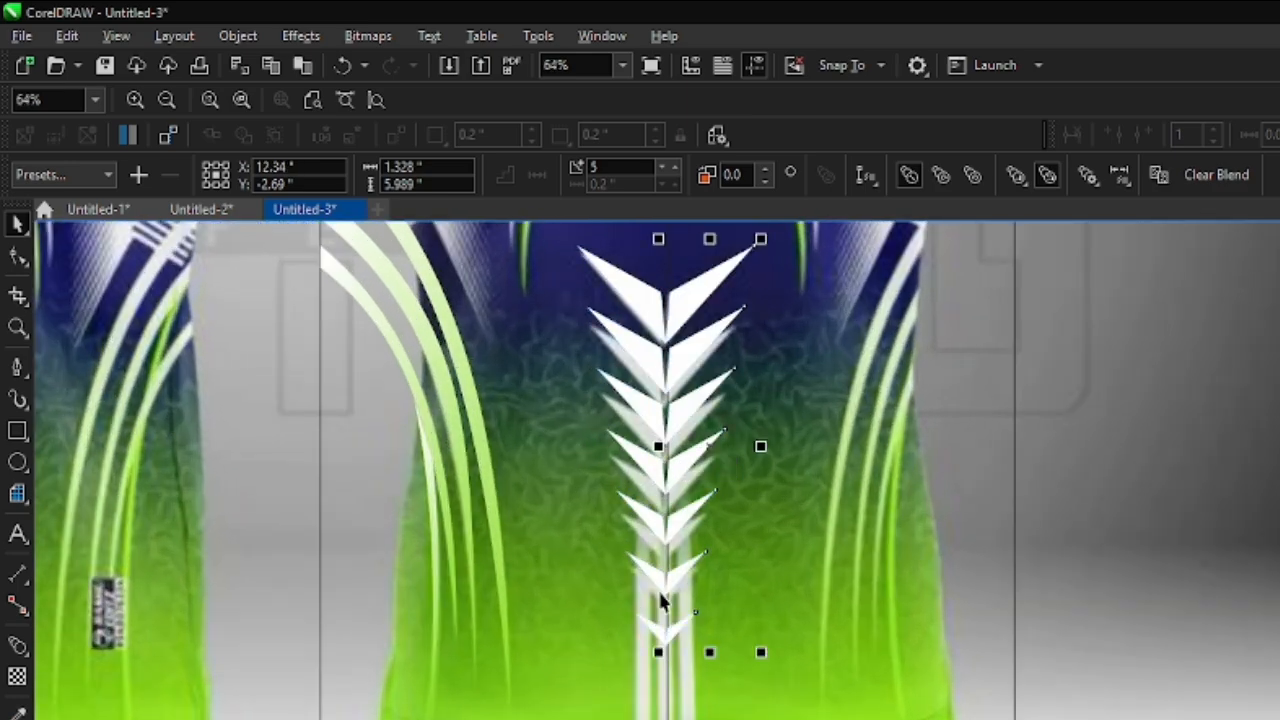
- Nudge the mirrored chevron halves right to X 12.41 inches so that they clear the centre line
scroll(664, 642, "up", 8)
key("Right")
key("Right")
key("Right")
key("Right")
key("Right")
key("Right")
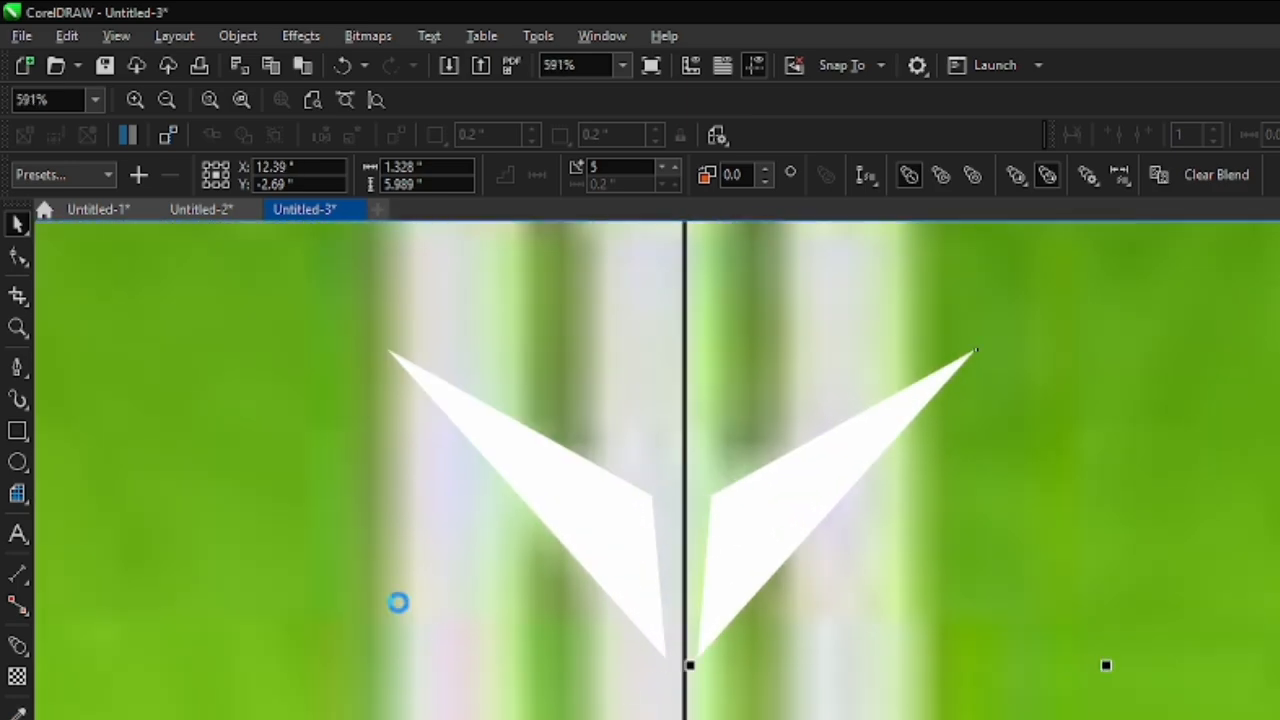
key("Right")
scroll(508, 571, "down", 11)
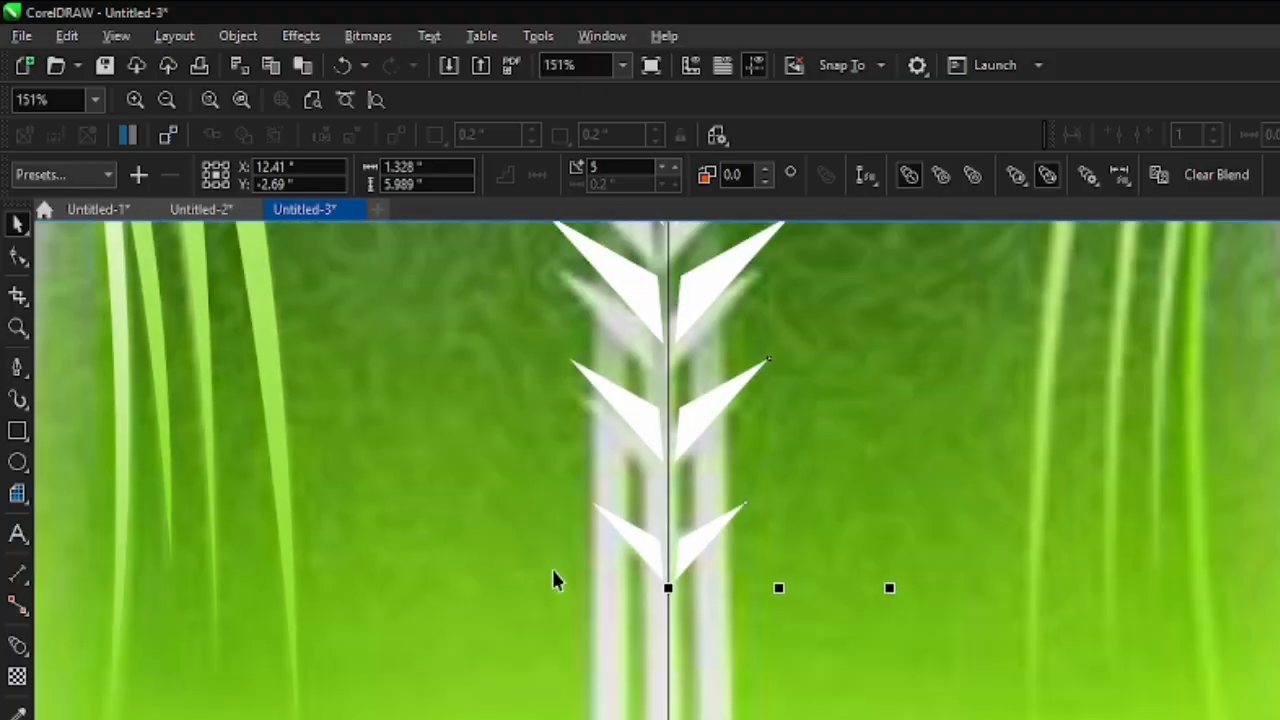
scroll(665, 600, "up", 6)
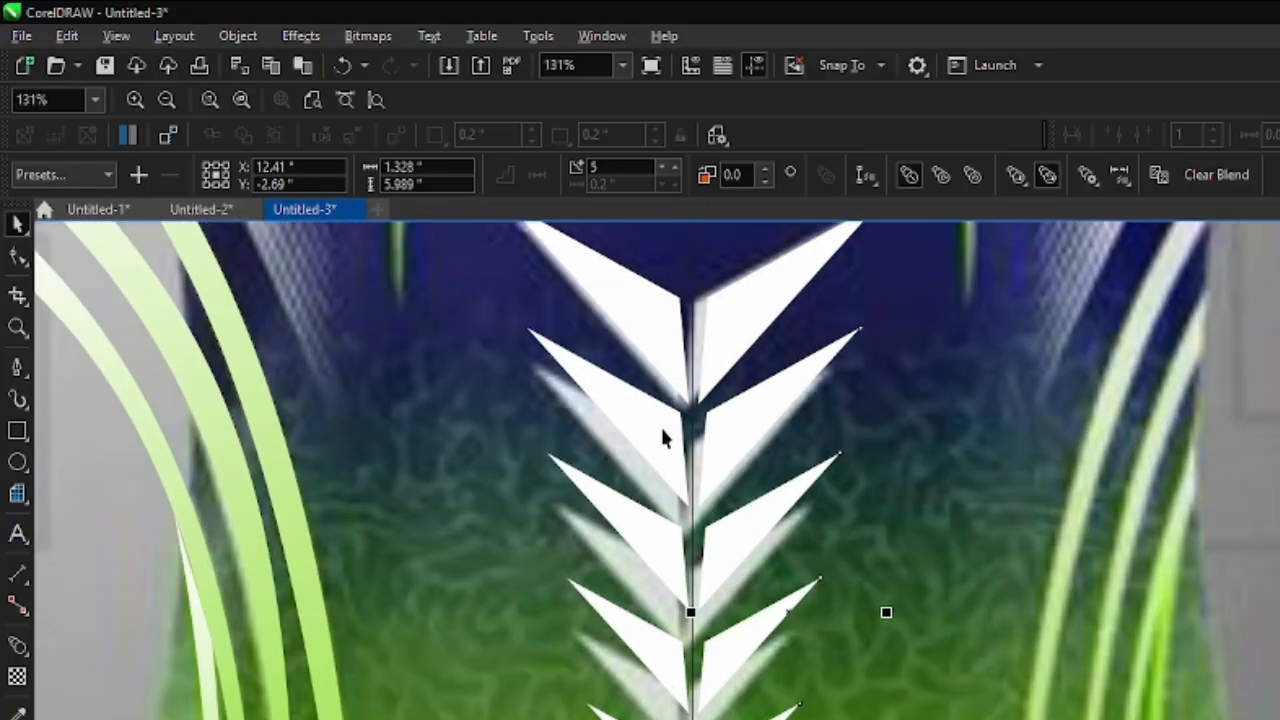
- Group the two blended chevron halves on the centre line
scroll(666, 434, "down", 5)
left_click_drag(1202, 306, 606, 688)
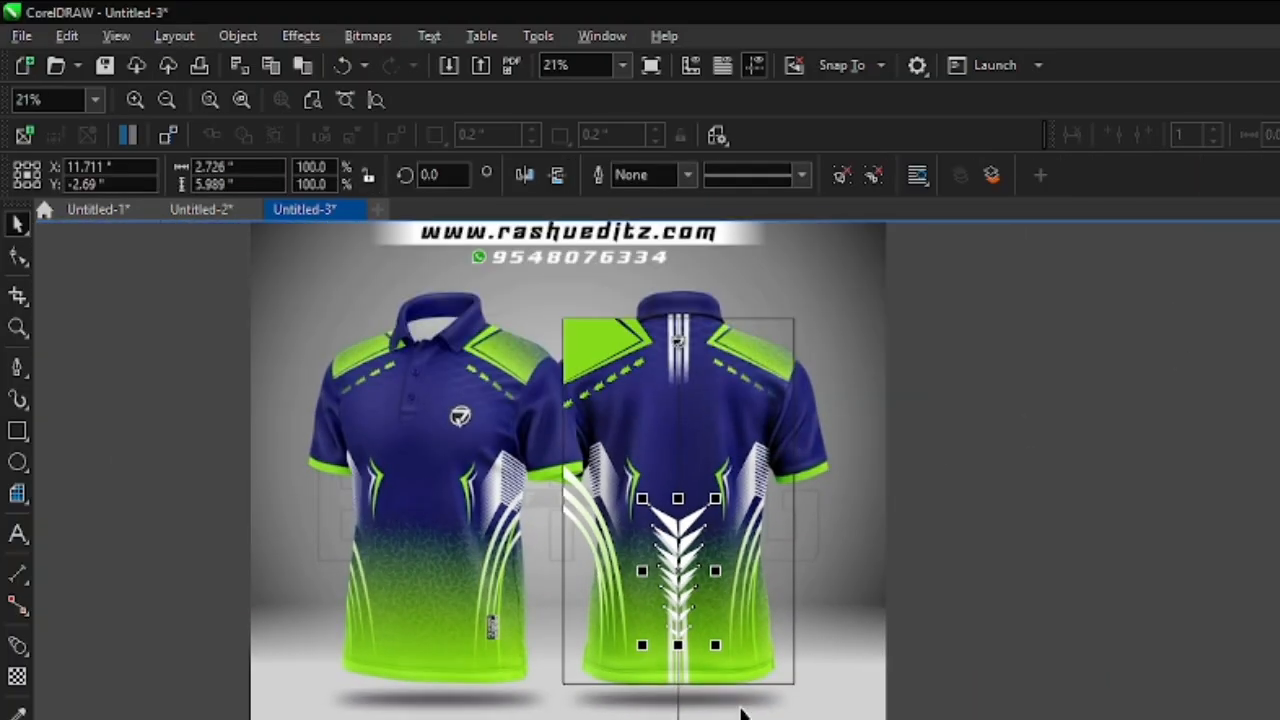
- Draw a closed thin sliver about 0.887 by 1.81 inches along the inner upper edge of the left side panel on the back
scroll(582, 430, "up", 5)
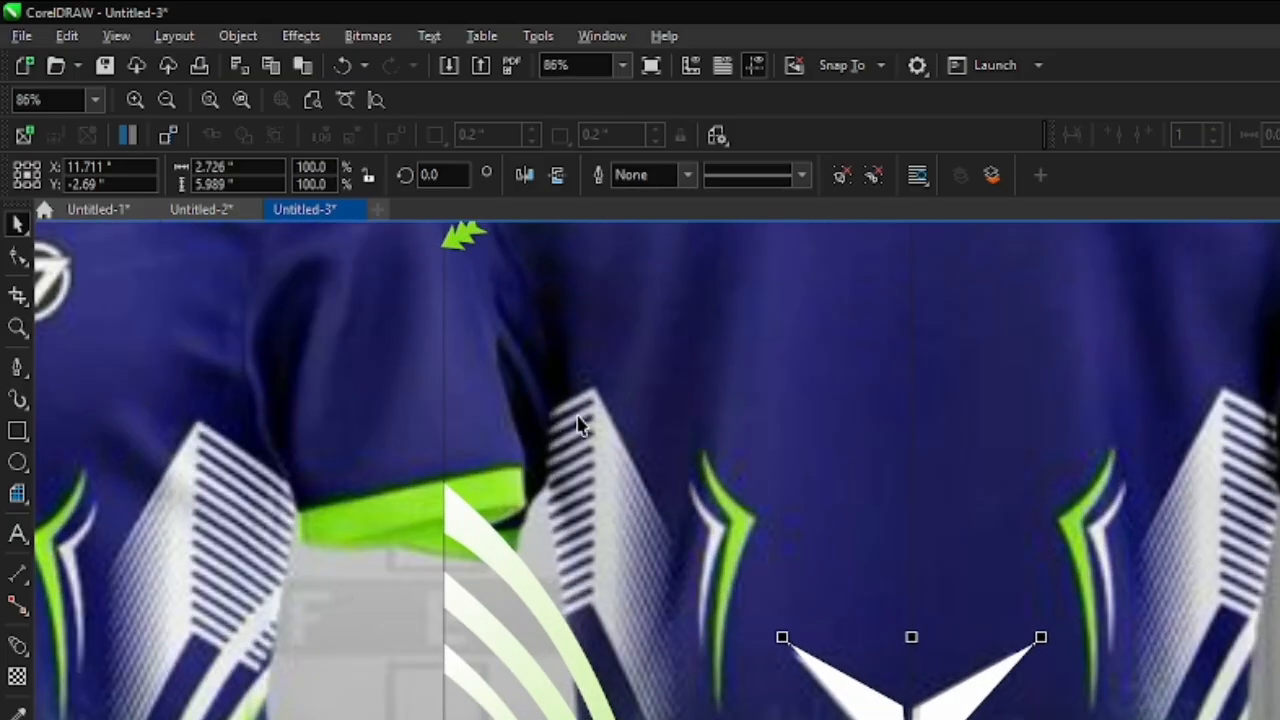
left_click(17, 367)
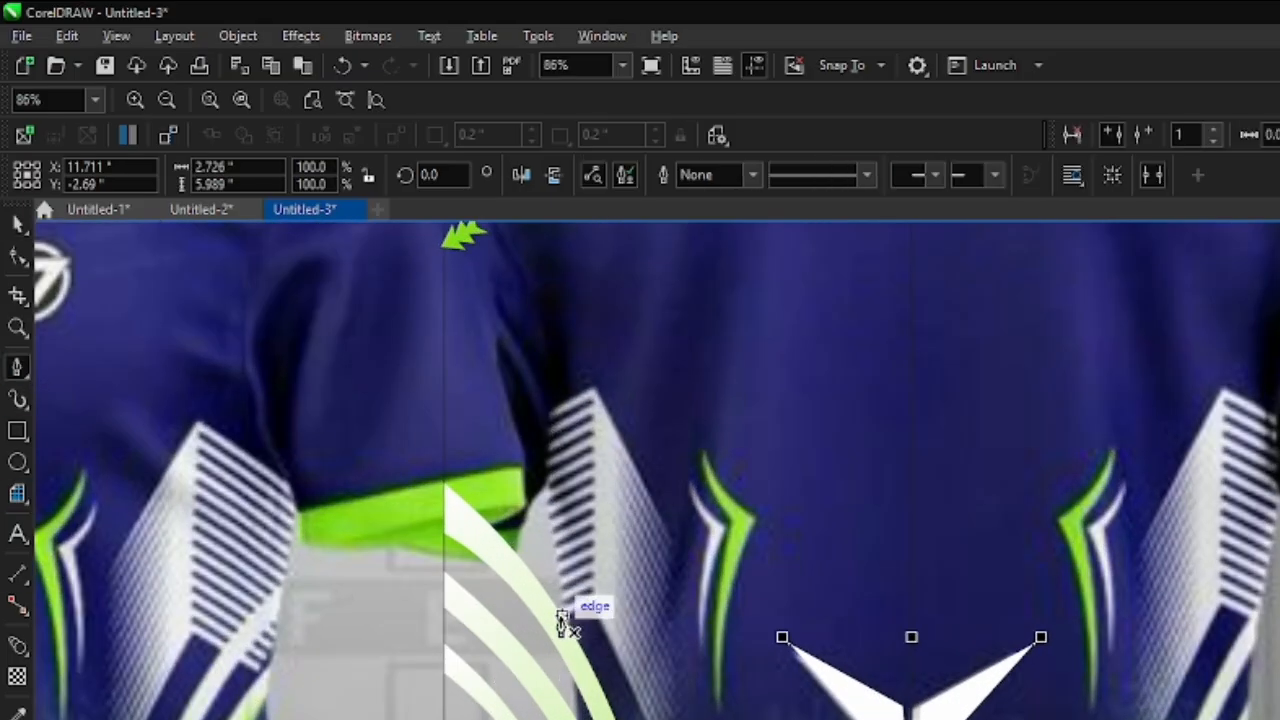
scroll(590, 455, "up", 3)
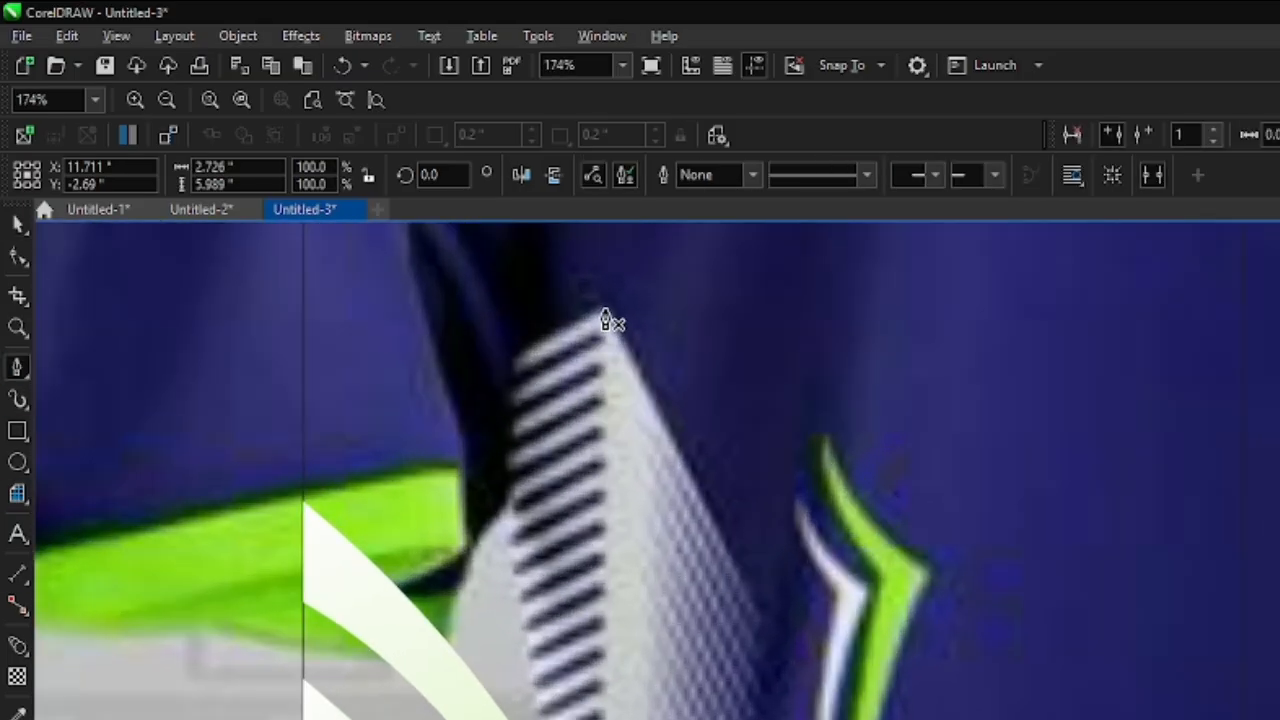
left_click(605, 311)
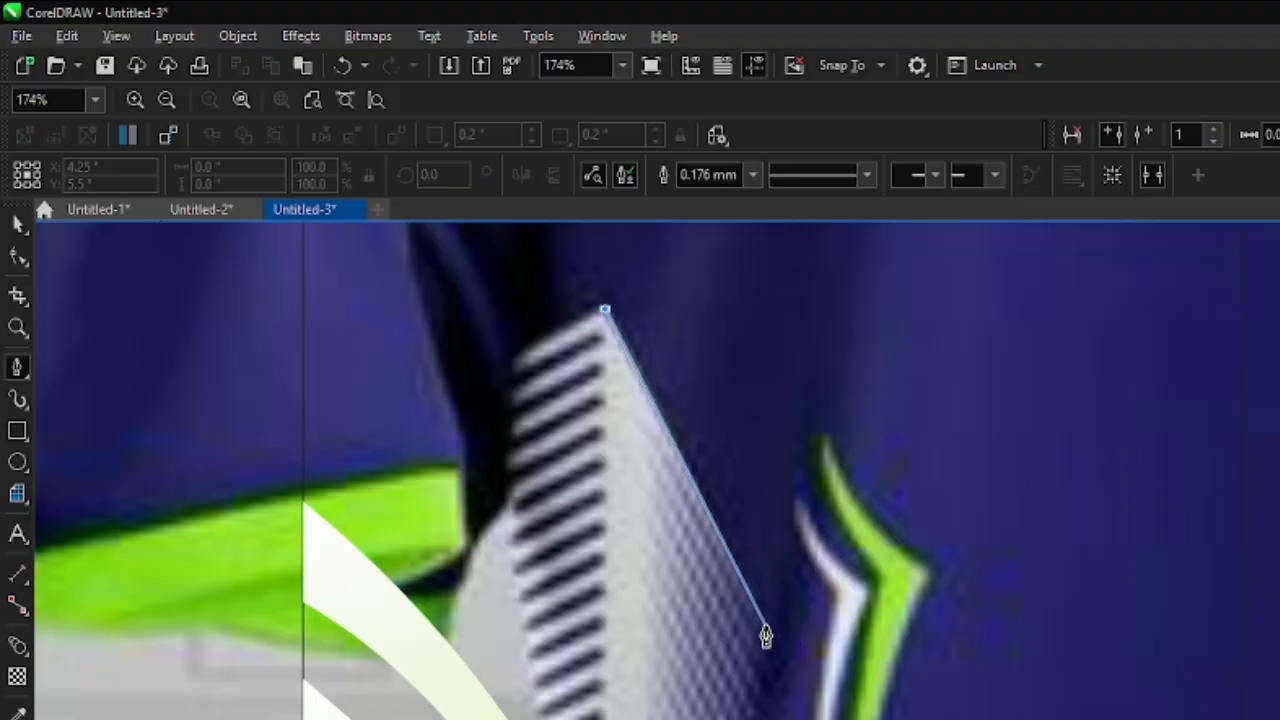
left_click(767, 641)
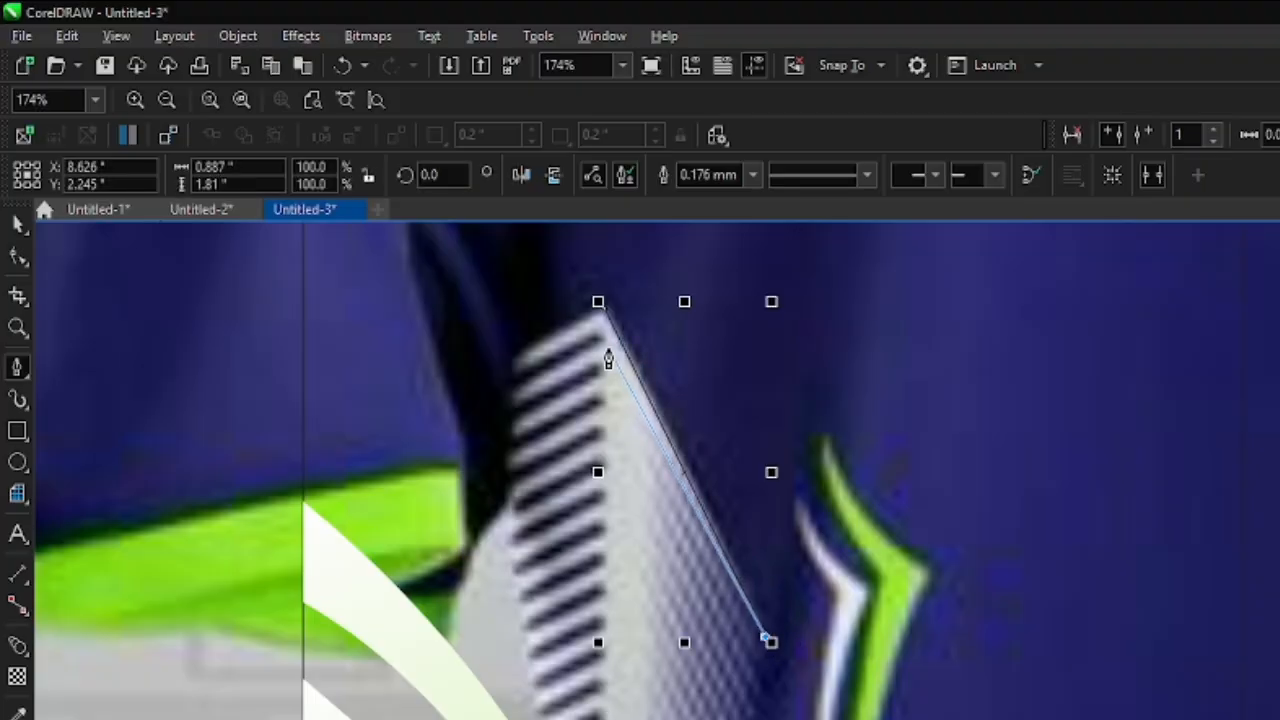
left_click(19, 226)
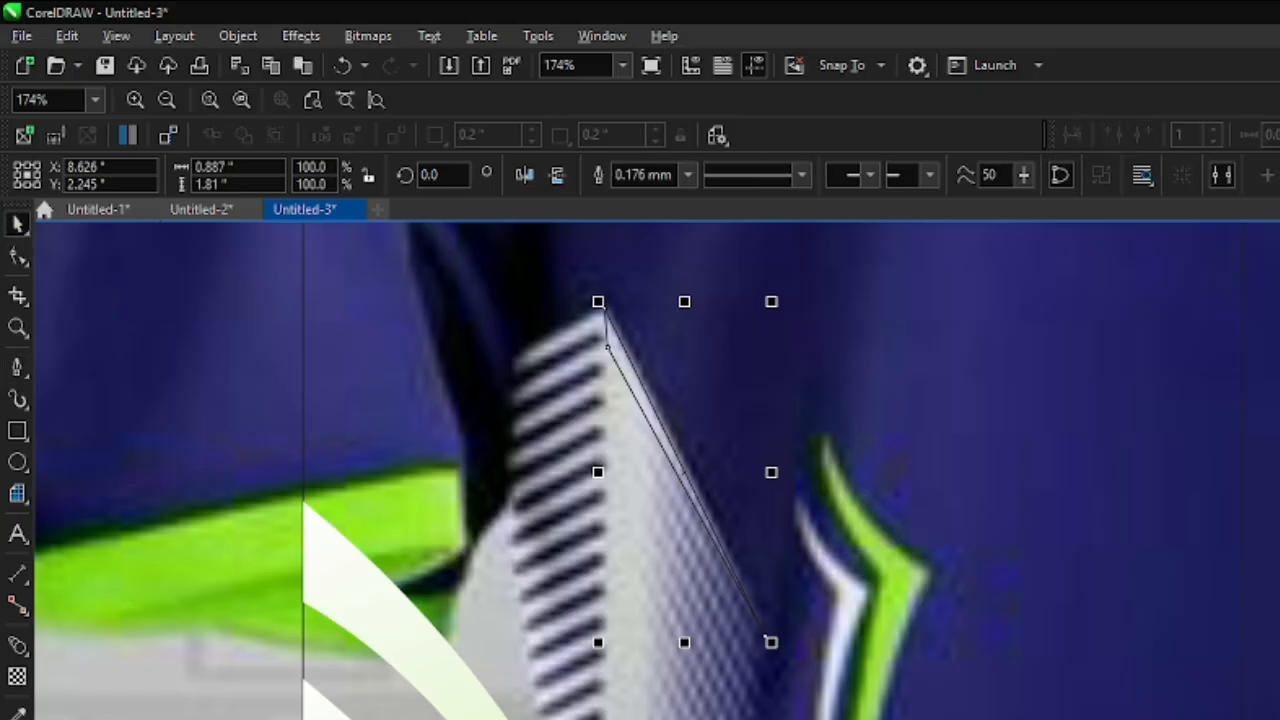
- Fill the thin sliver with white and remove its outline
scroll(943, 537, "down", 1)
left_click(687, 175)
left_click(646, 198)
scroll(737, 534, "down", 3)
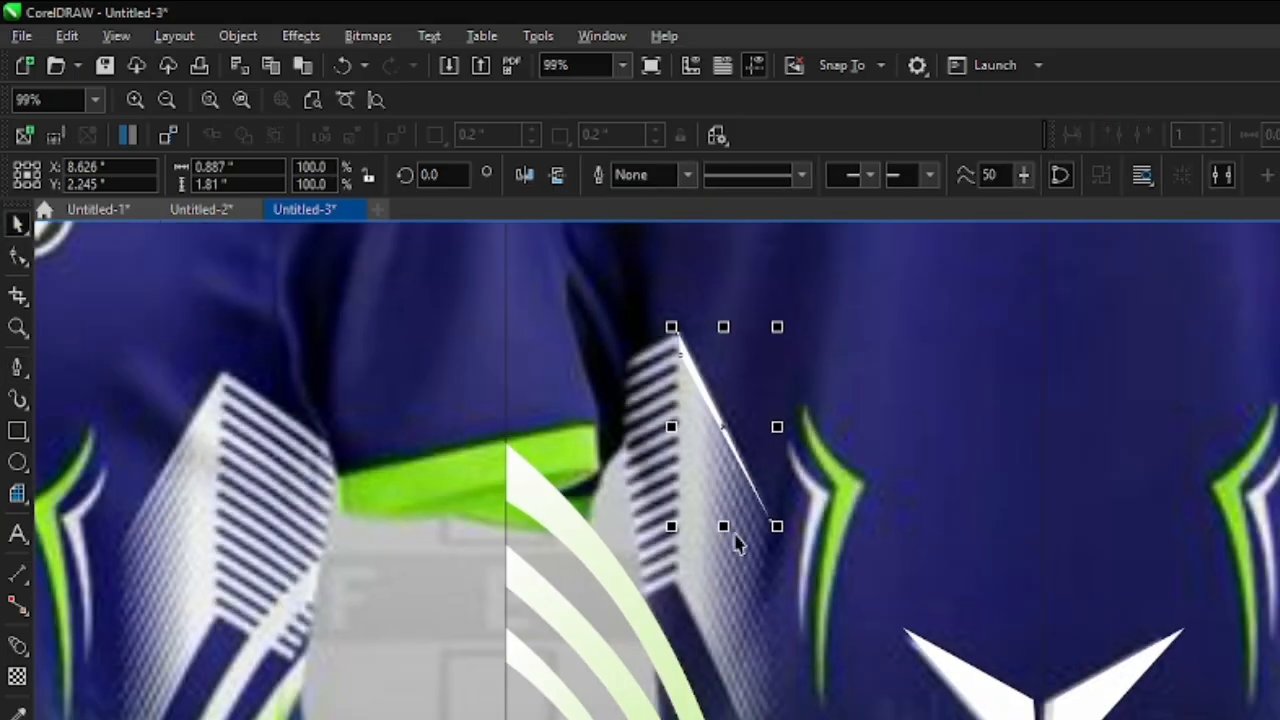
- Place a copy of the sliver at the lower end of the side panel and slightly reshape its nodes to match the reference
left_click_drag(720, 426, 730, 685)
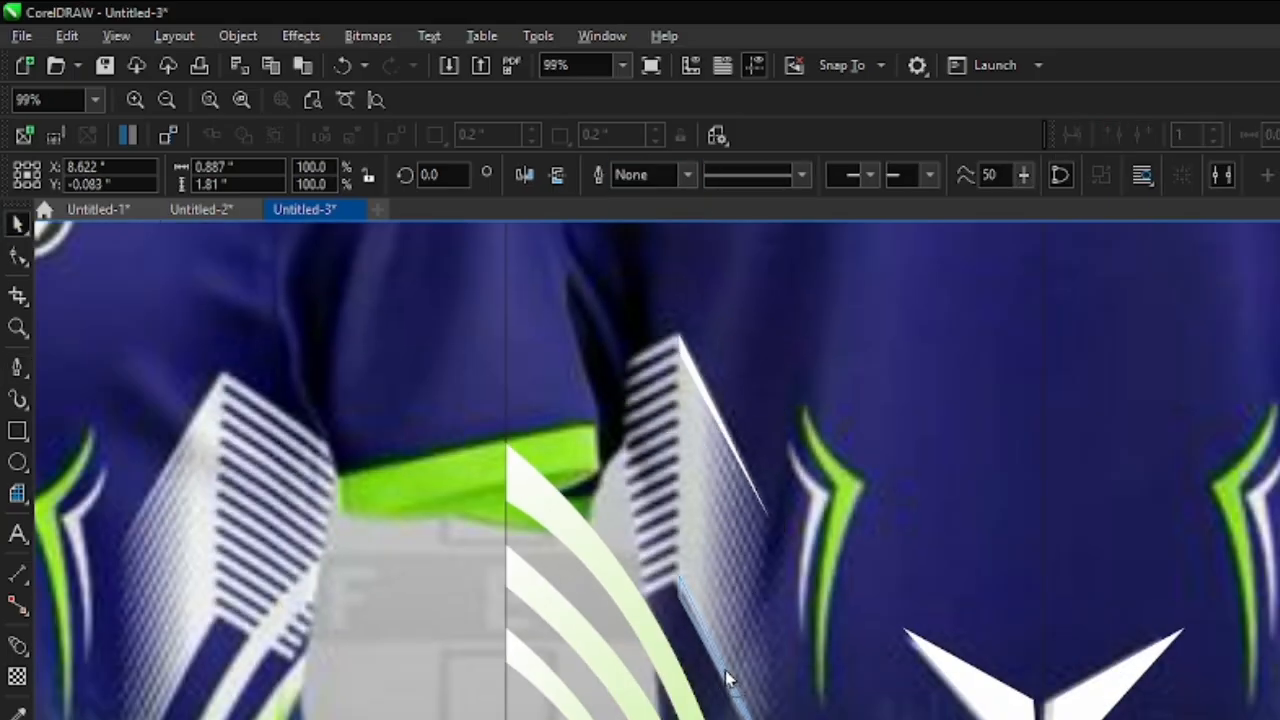
scroll(633, 645, "up", 2)
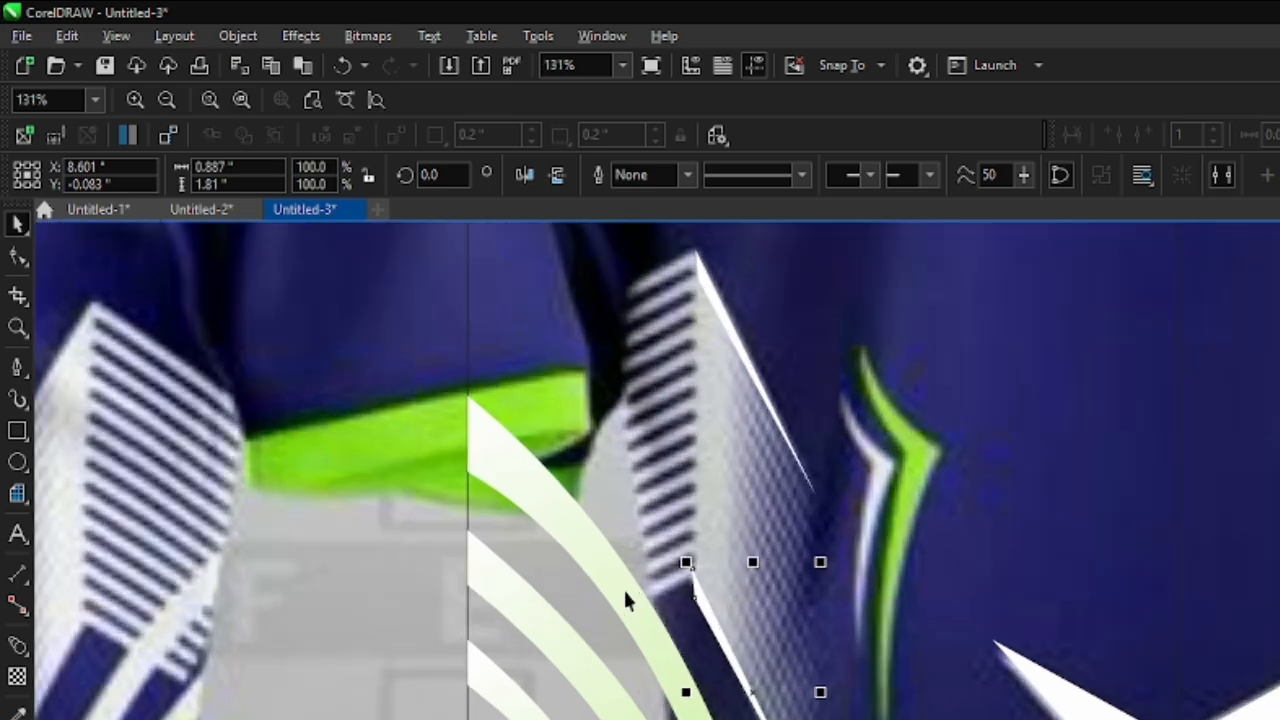
left_click(17, 256)
left_click(810, 718)
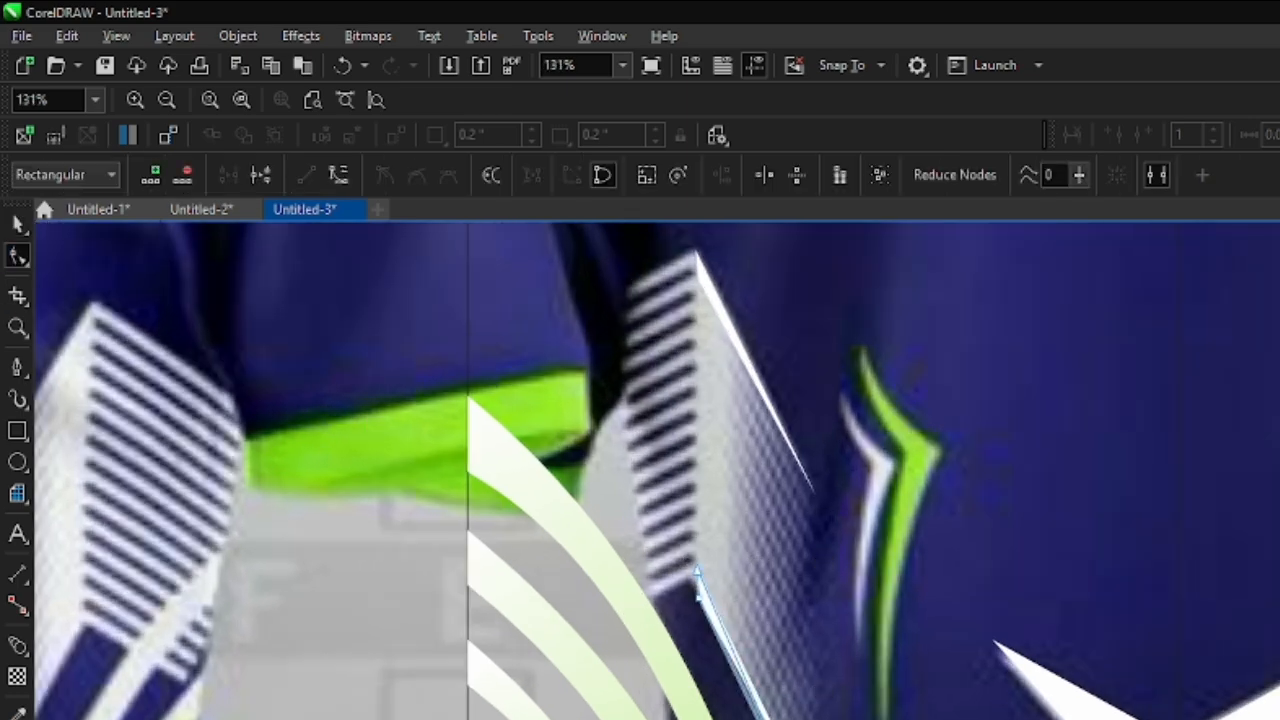
scroll(730, 715, "down", 1)
- Blend the upper white sliver into its lower copy
left_click(17, 645)
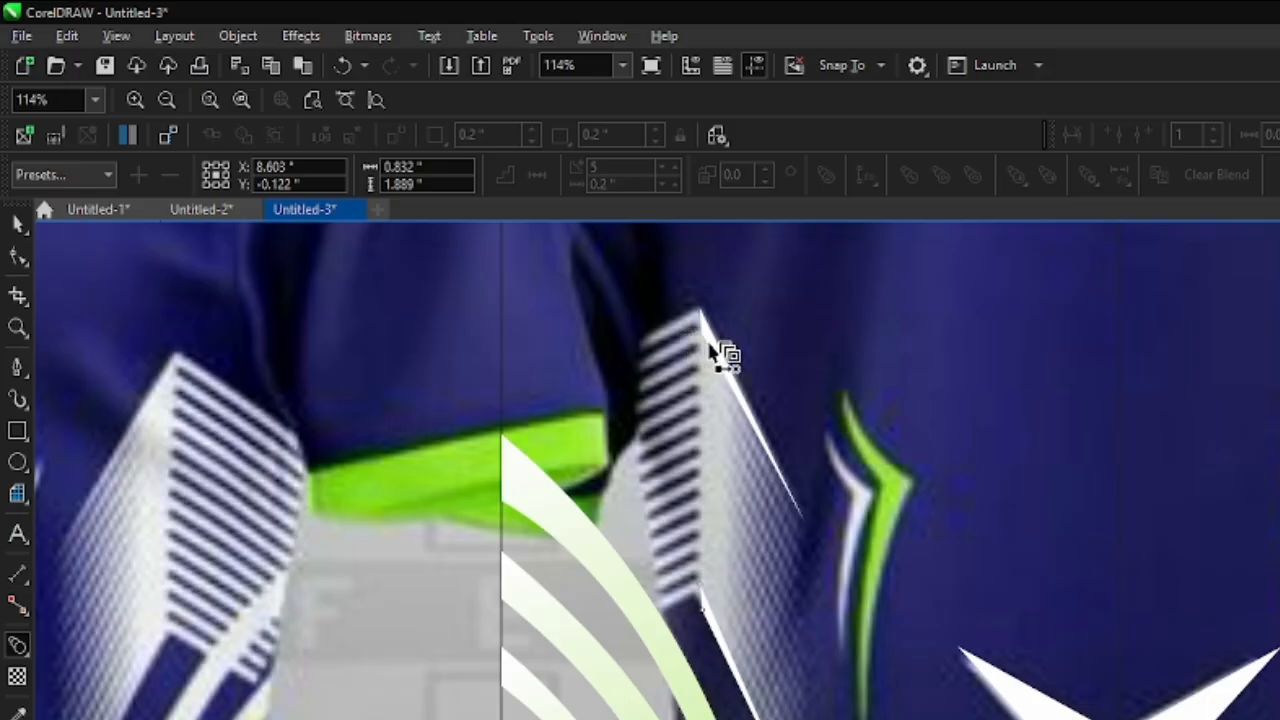
left_click_drag(713, 352, 729, 646)
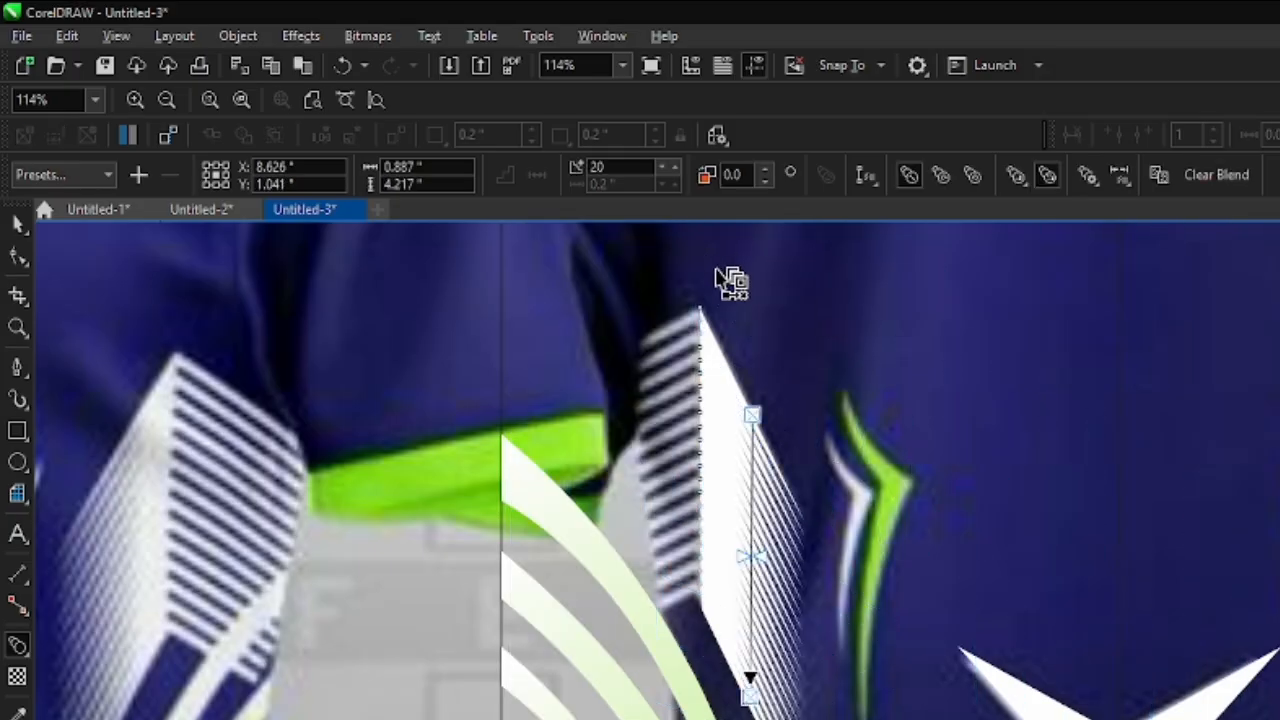
scroll(814, 543, "up", 5)
scroll(776, 525, "down", 5)
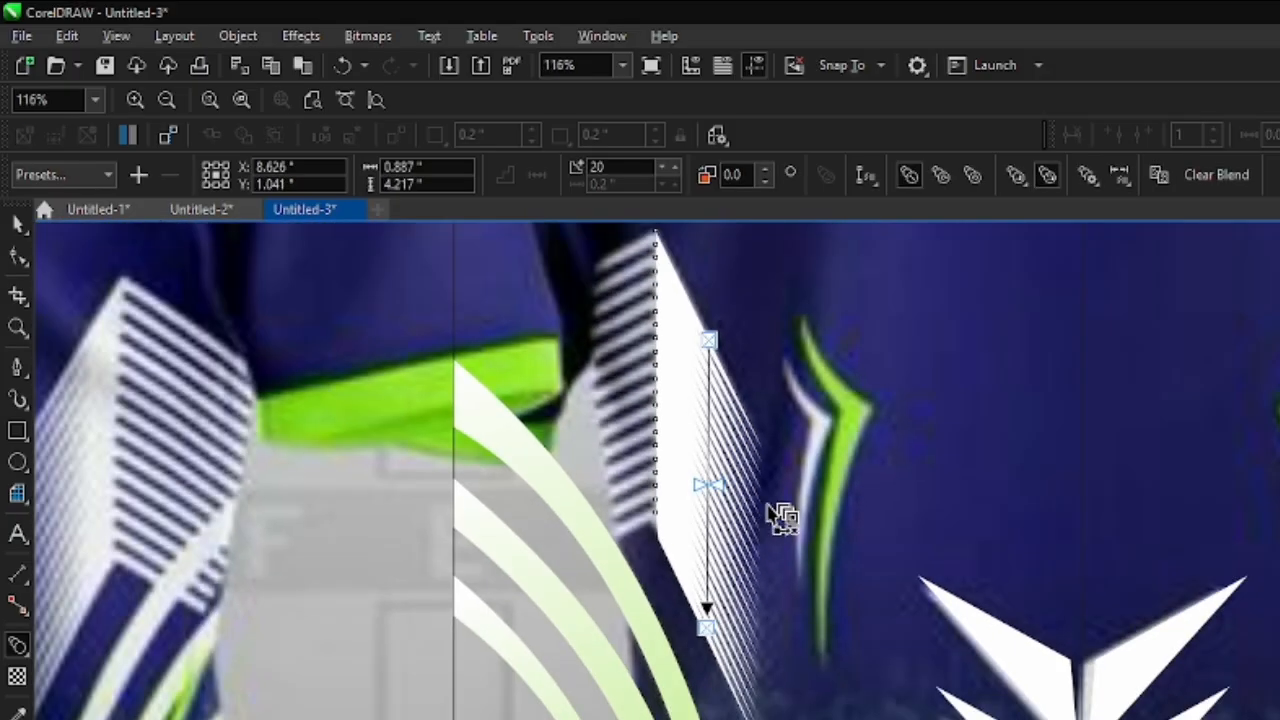
- Set the number of steps in the sliver blend to 18
left_click(660, 168)
left_click(660, 168)
left_click(660, 168)
left_click(660, 168)
left_click(660, 168)
left_click(660, 168)
left_click(660, 168)
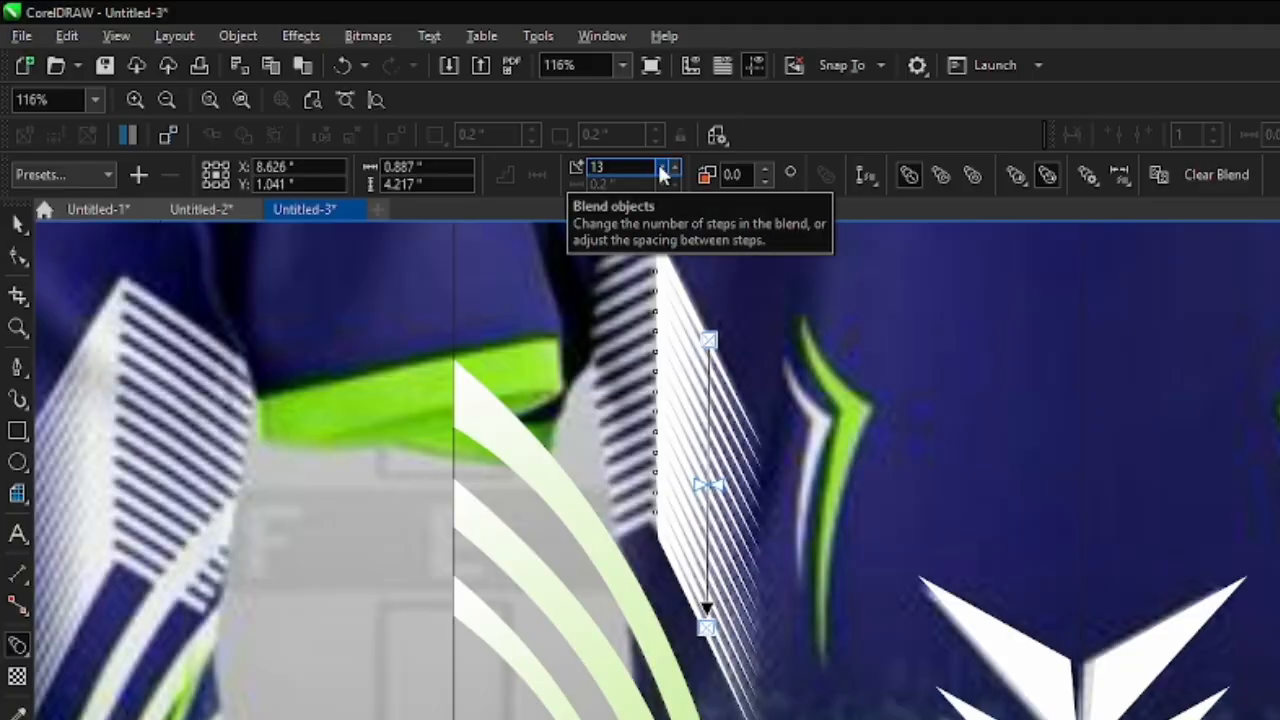
left_click(674, 170)
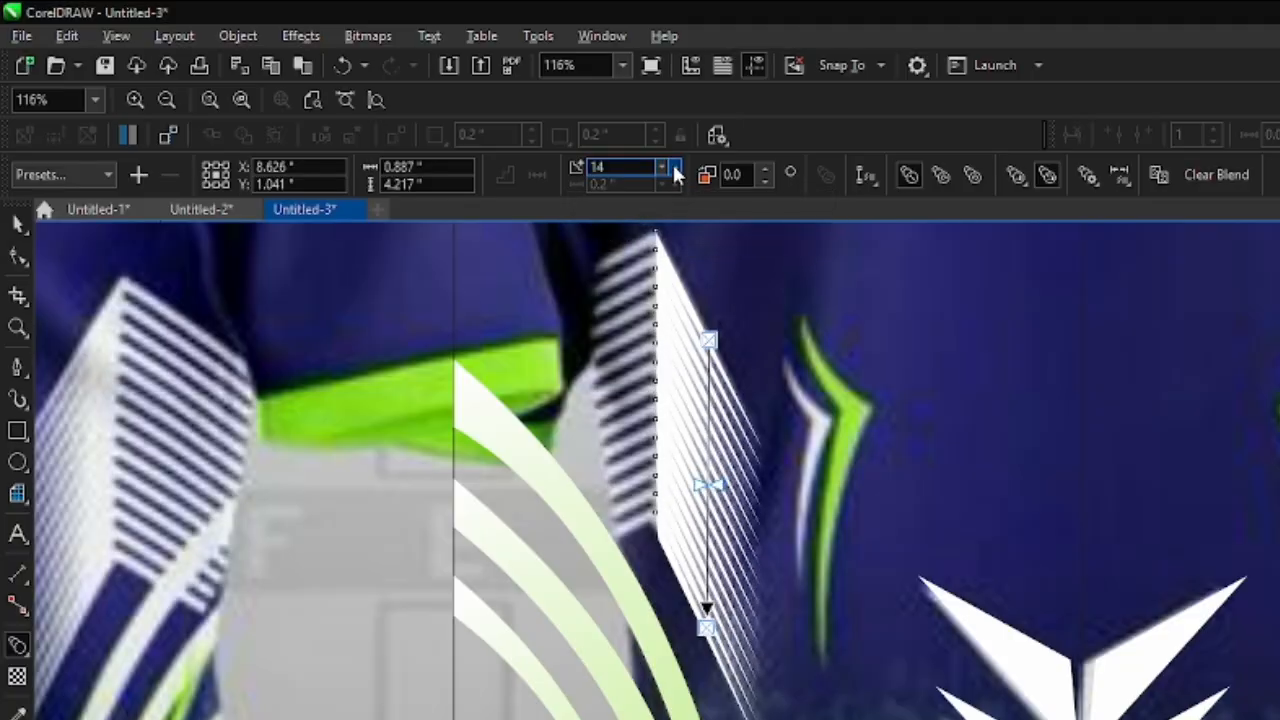
left_click(674, 170)
left_click(674, 170)
left_click(674, 170)
left_click(674, 170)
scroll(652, 370, "down", 1)
scroll(708, 590, "down", 1)
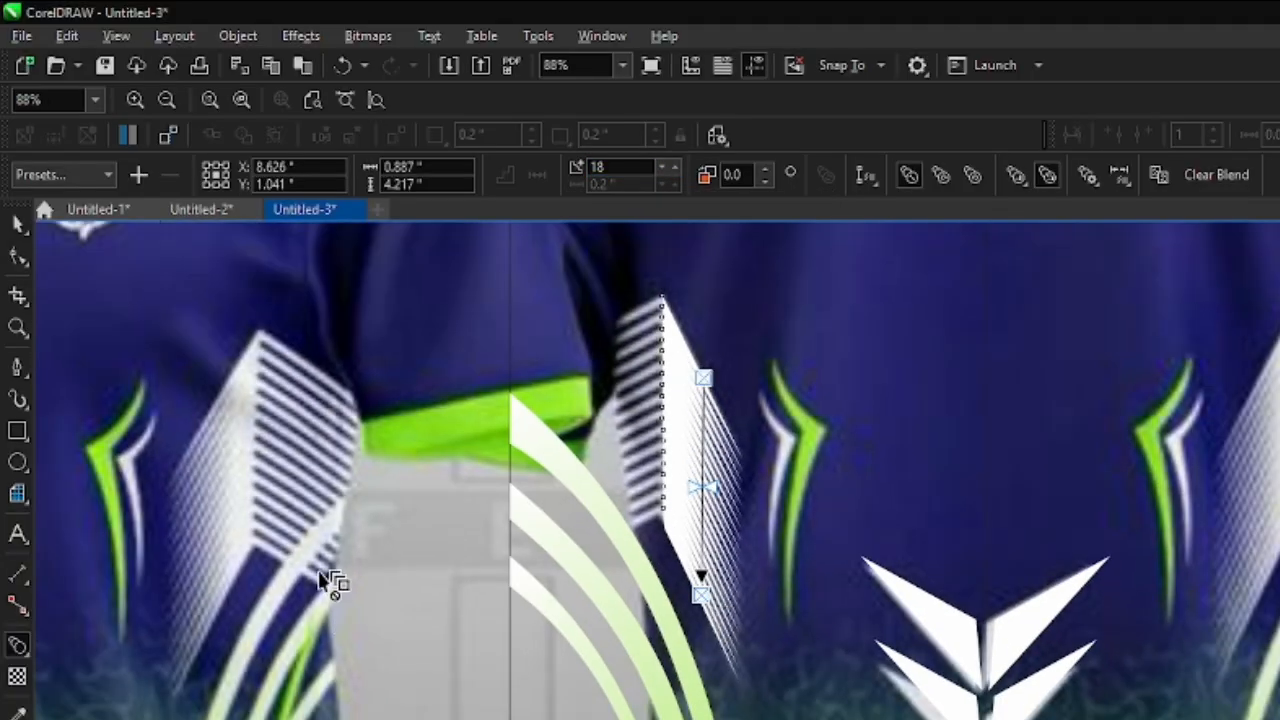
left_click(18, 224)
scroll(645, 520, "down", 2)
scroll(640, 385, "up", 4)
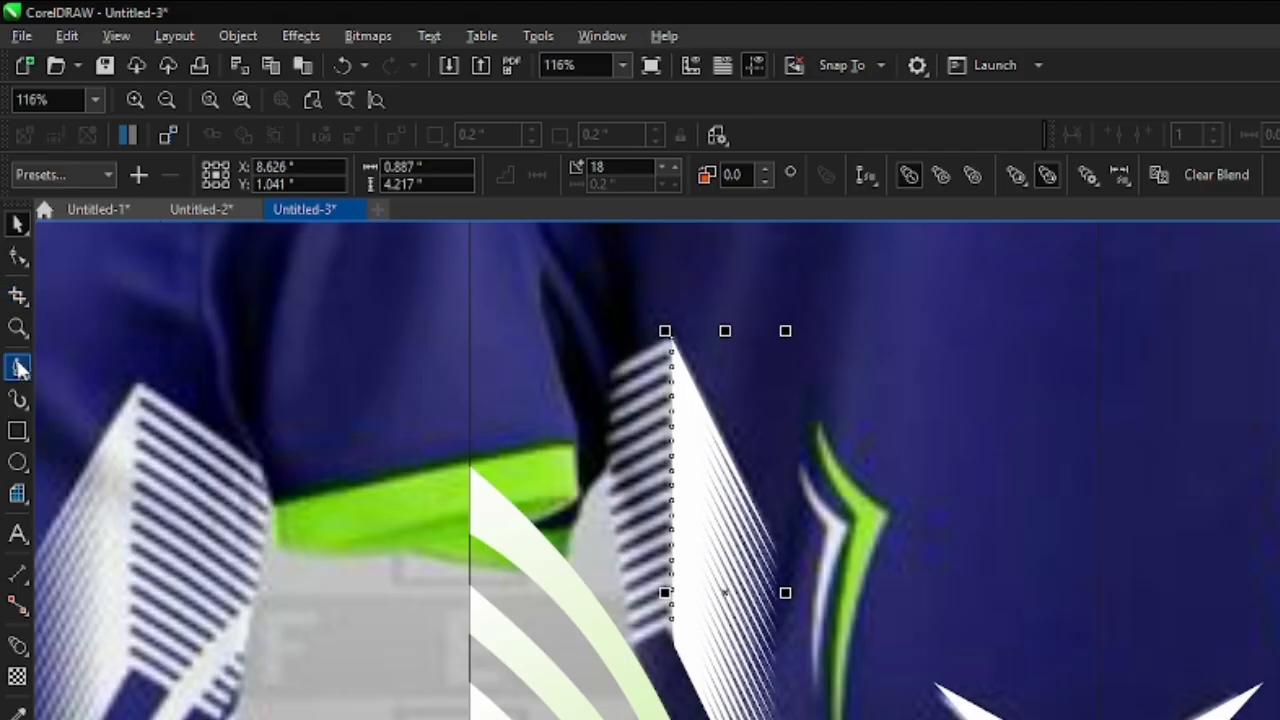
- Draw a closed slanted bar about 1.674 by 0.96 inches from the left border line to the top corner of the side panel
left_click(20, 368)
scroll(686, 329, "up", 6)
scroll(563, 409, "down", 2)
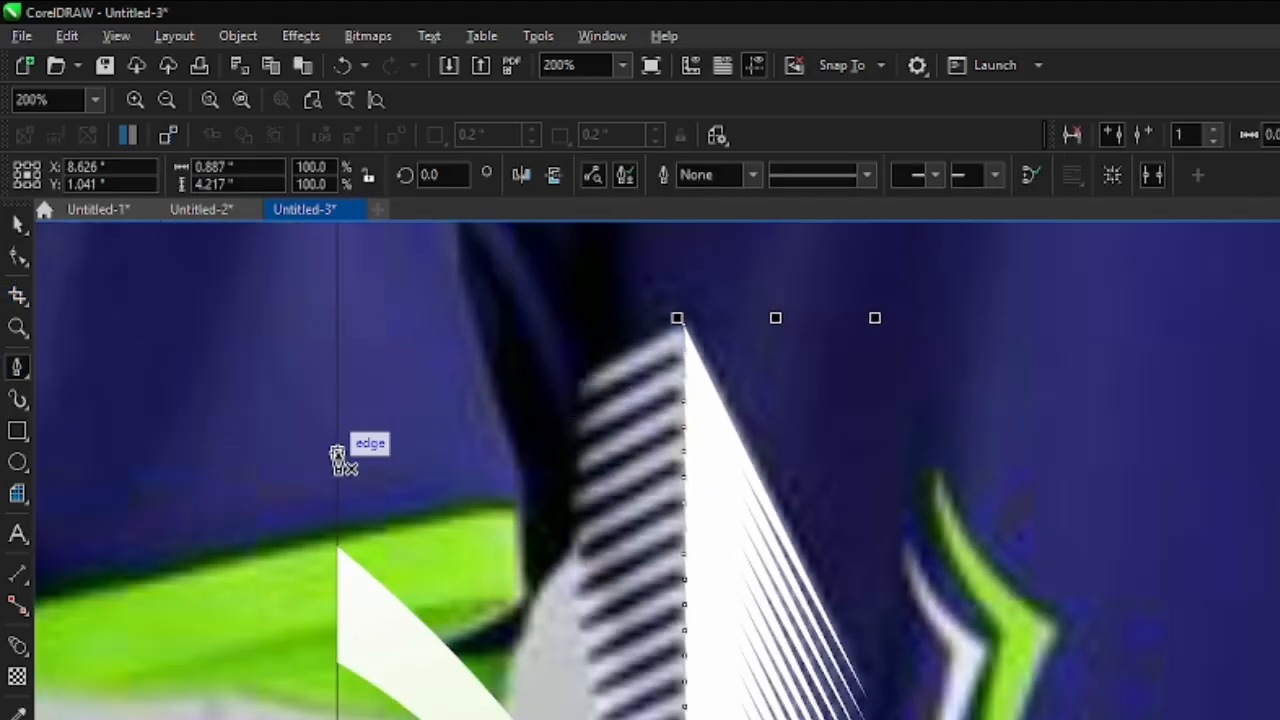
left_click(337, 458)
scroll(683, 325, "up", 4)
left_click(705, 315)
scroll(720, 330, "up", 4)
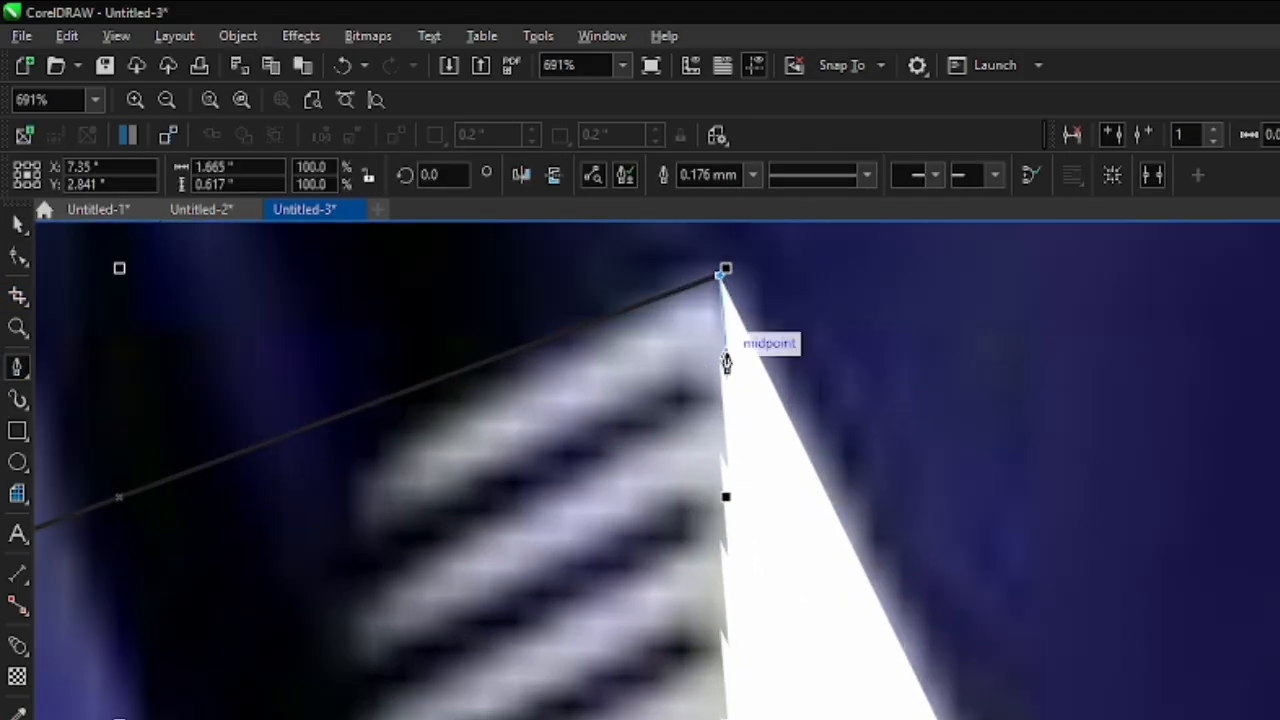
left_click_drag(726, 365, 214, 618)
scroll(600, 430, "down", 6)
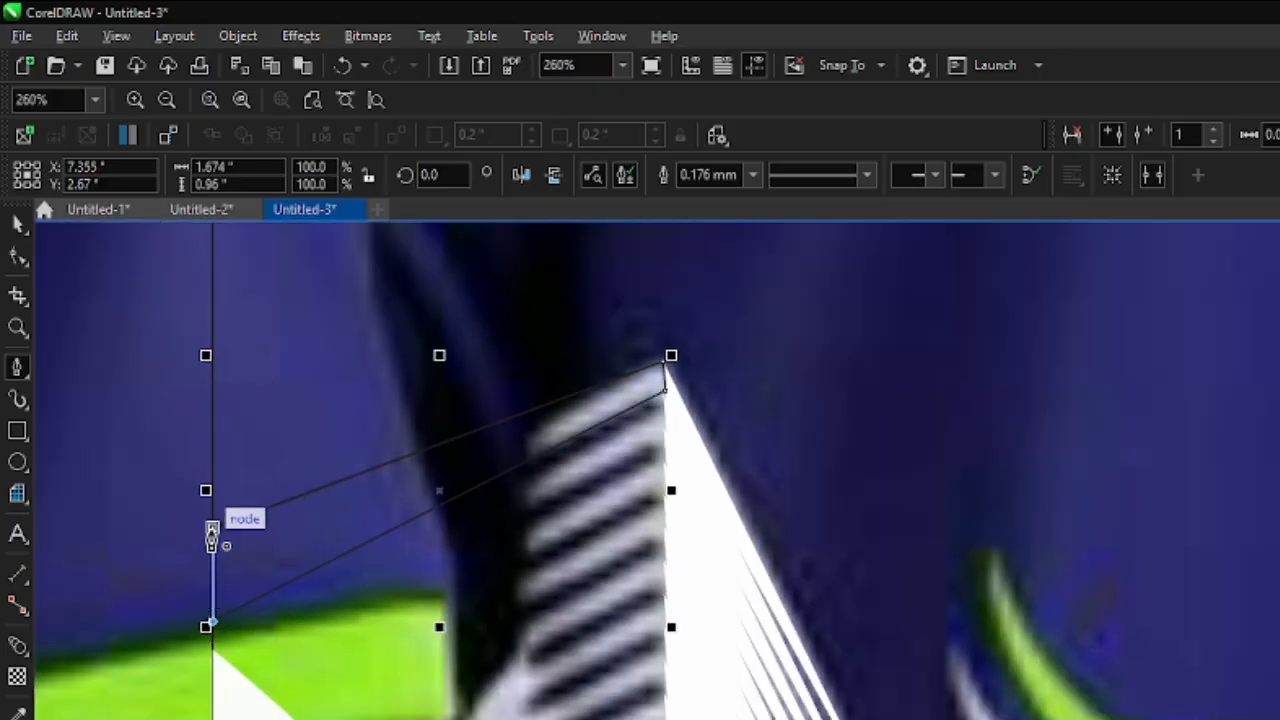
- Lower the slanted bar's outer end nodes along the border line so that its long edges run parallel to the reference stripes
left_click(18, 256)
scroll(203, 560, "up", 3)
left_click_drag(223, 507, 223, 598)
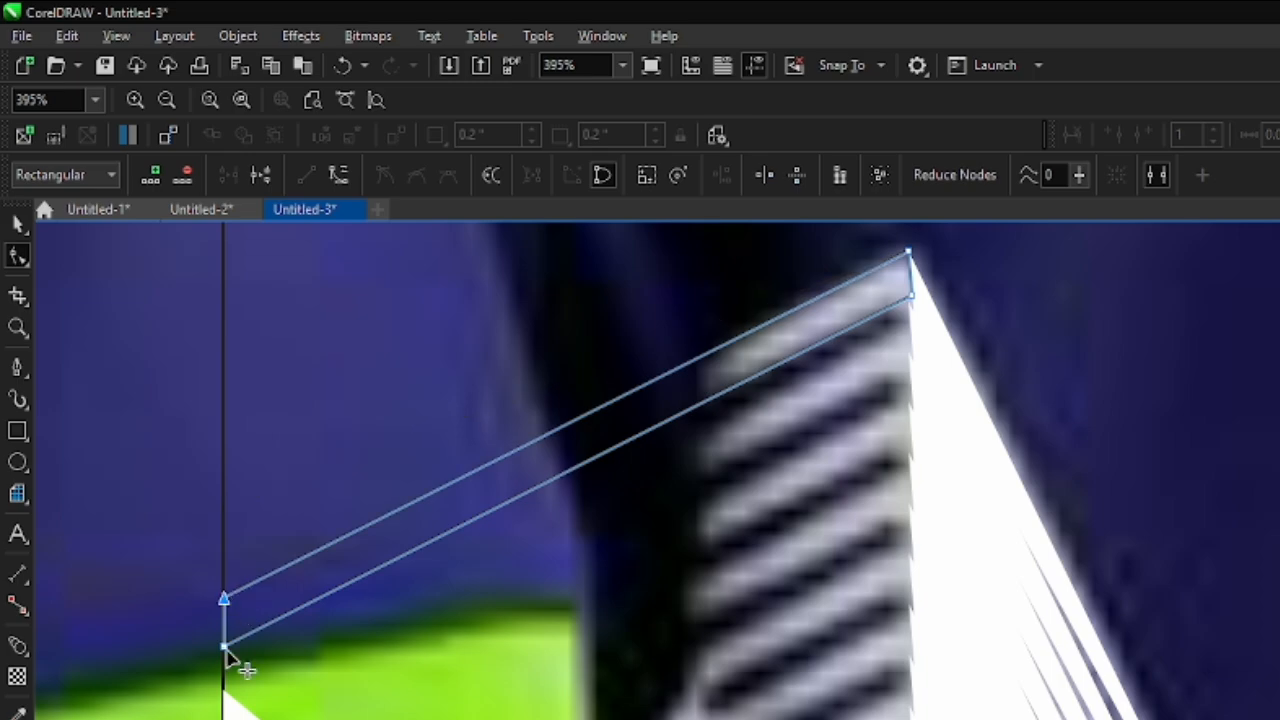
left_click_drag(225, 648, 224, 643)
- Fill the slanted bar with white and remove its outline
scroll(340, 446, "down", 9)
left_click(830, 718)
scroll(828, 712, "up", 1)
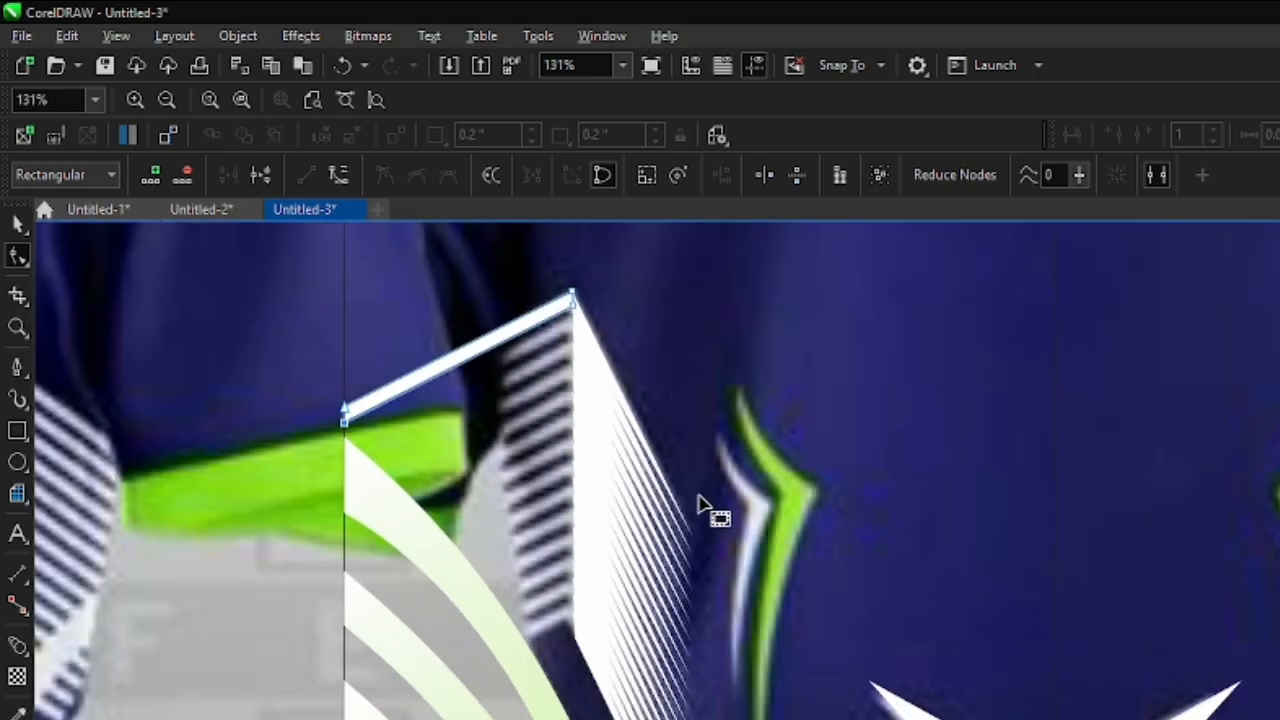
left_click(20, 224)
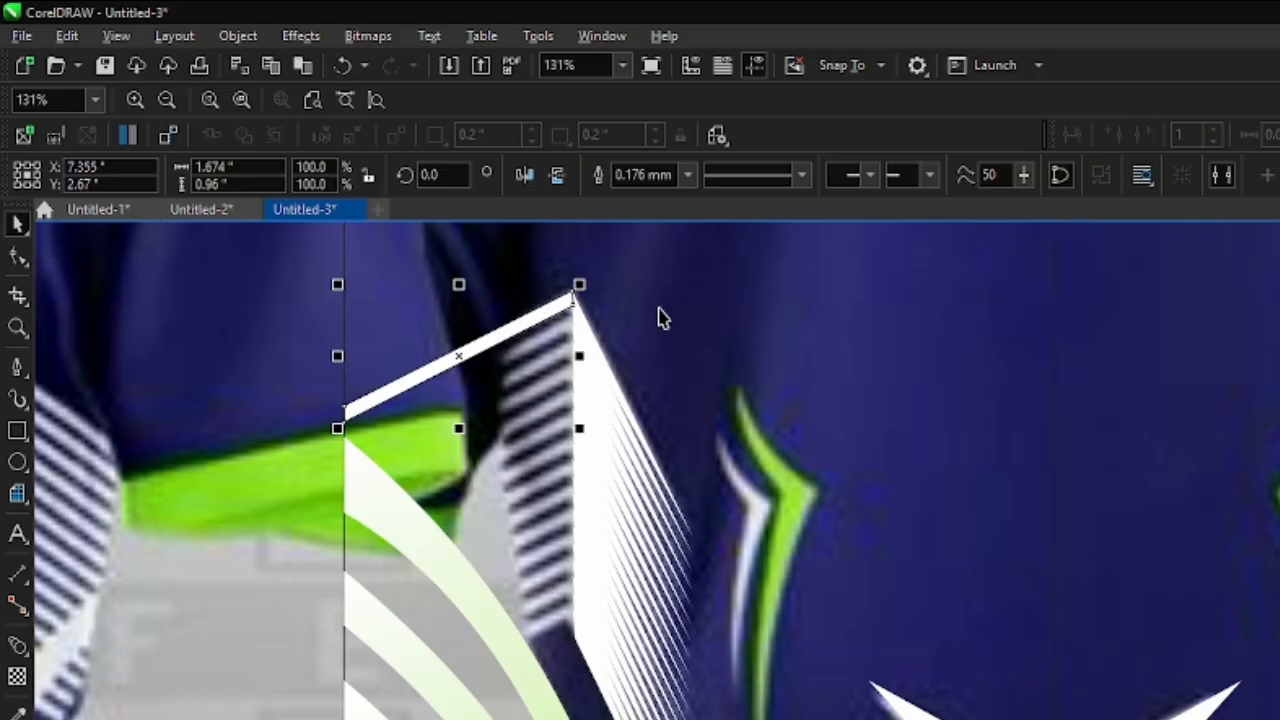
left_click(687, 177)
left_click(640, 195)
scroll(600, 471, "down", 4)
scroll(570, 515, "up", 3)
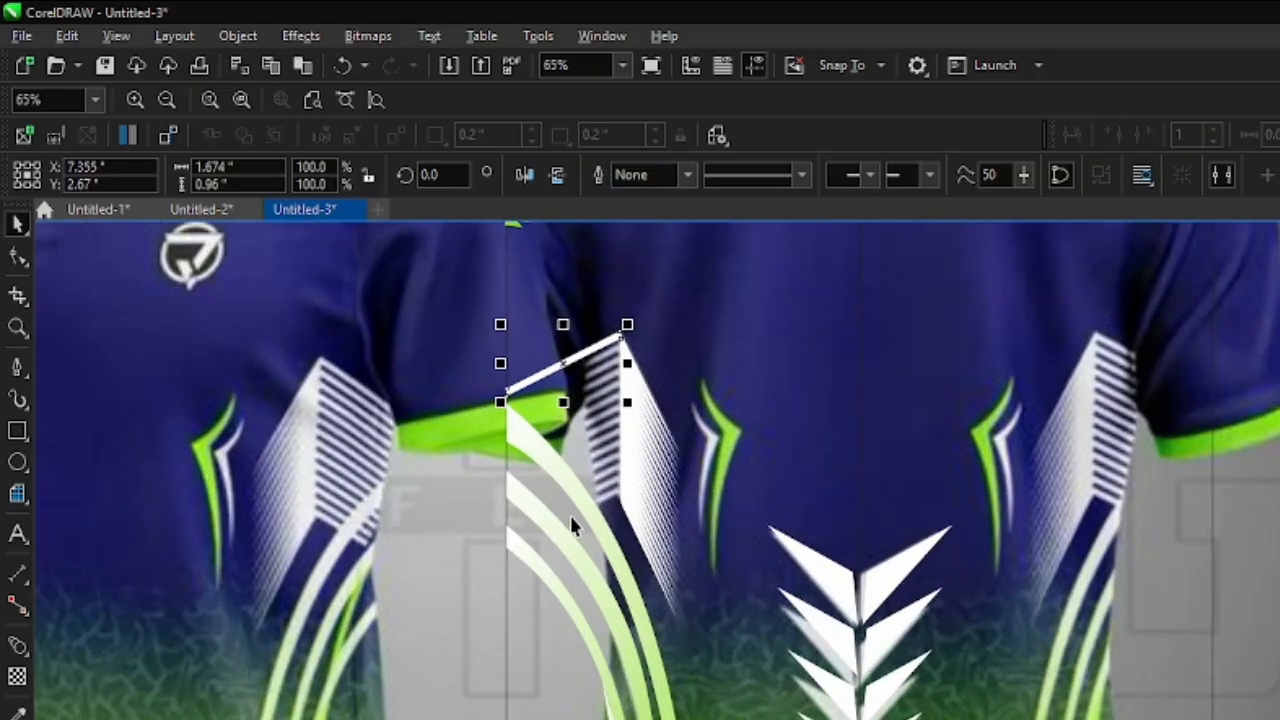
- Place a copy of the slanted bar straight below at Y 0.406 inches, at the lower end of the striped panel
scroll(557, 452, "down", 1)
scroll(557, 452, "up", 1)
scroll(548, 414, "down", 1)
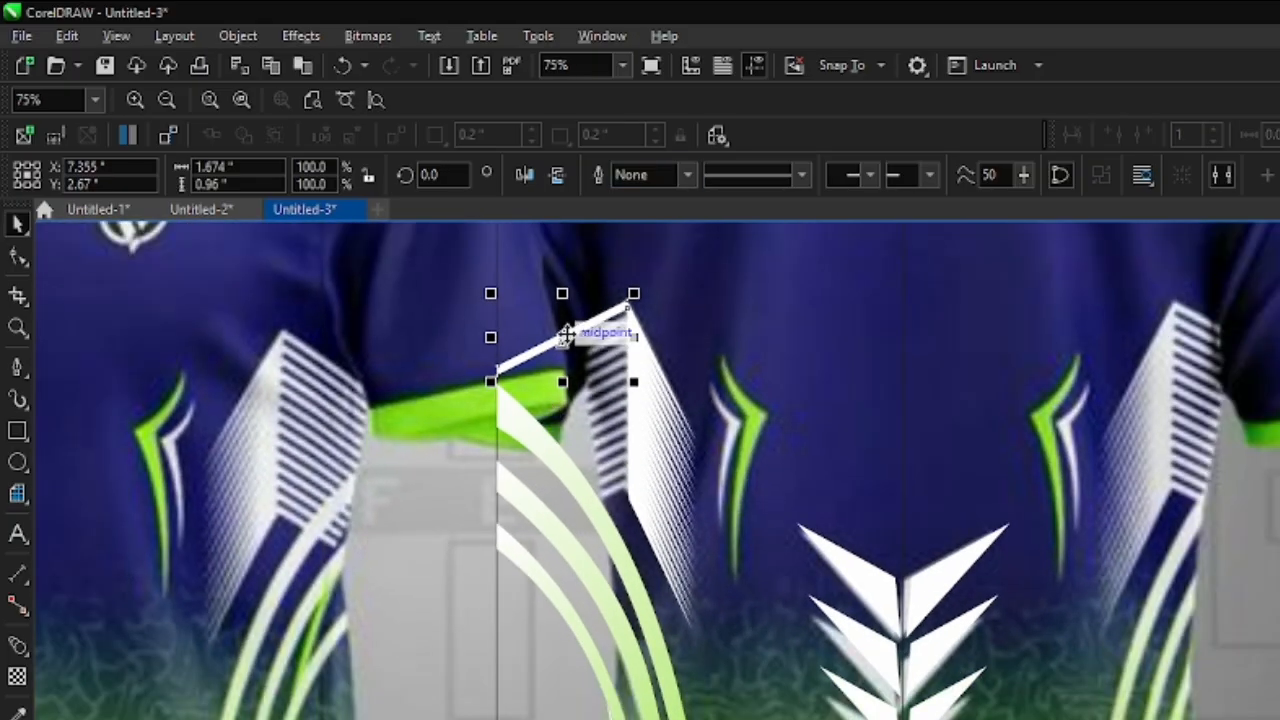
left_click_drag(565, 336, 590, 513)
scroll(603, 409, "up", 3)
scroll(640, 547, "down", 2)
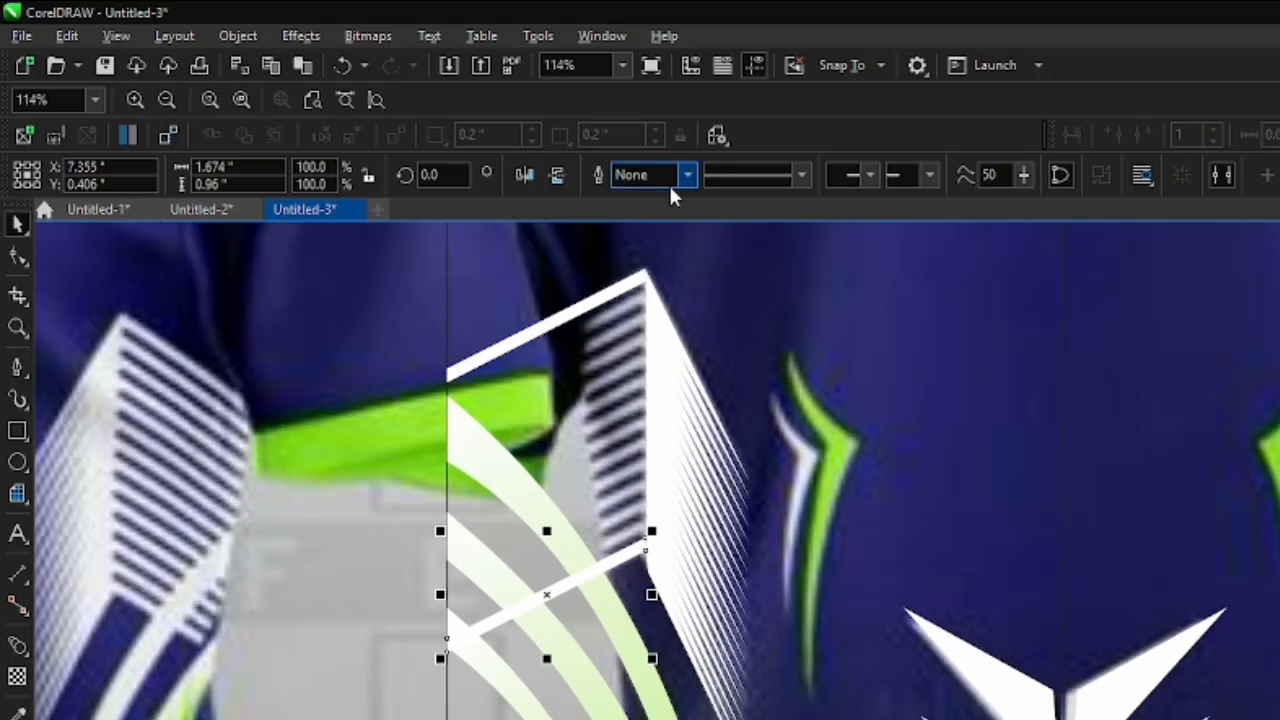
- Blend the upper slanted bar into its lower copy
left_click(19, 645)
left_click_drag(571, 329, 580, 594)
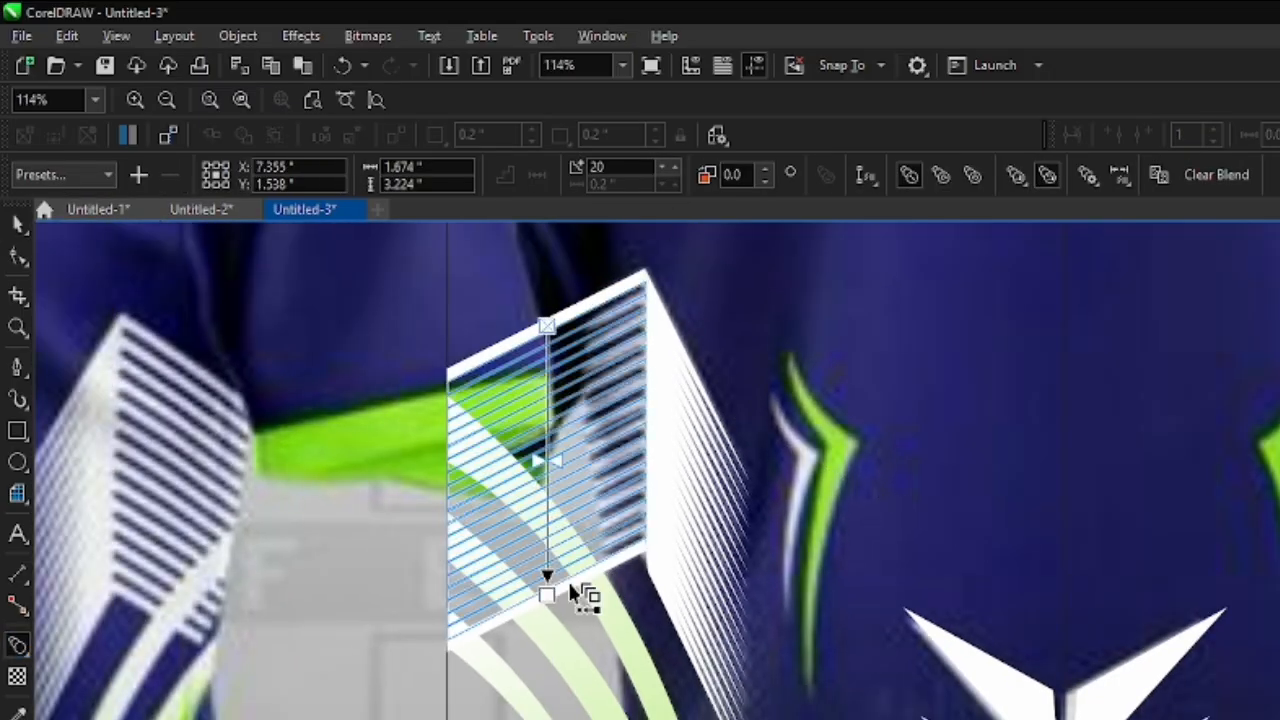
scroll(530, 520, "down", 2)
scroll(569, 434, "down", 2)
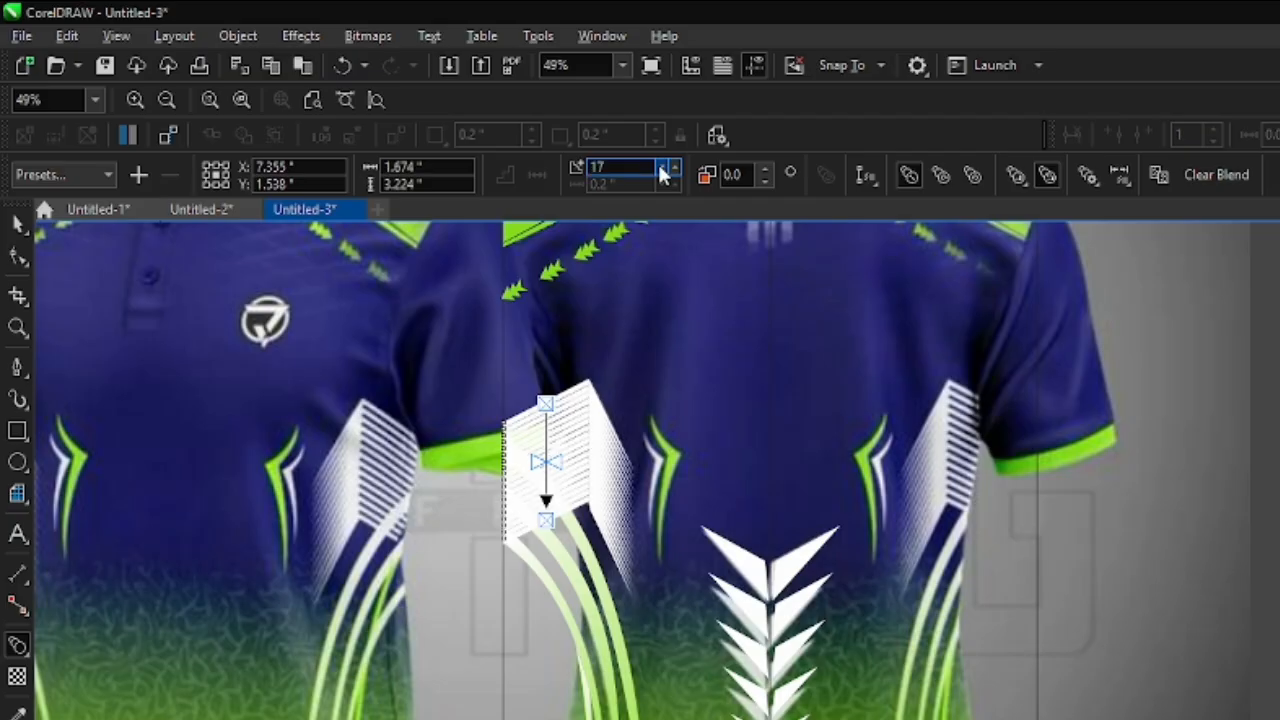
- Set the number of steps in the slanted bar blend to 11
left_click(662, 174)
left_click(662, 174)
left_click(662, 174)
left_click(662, 174)
left_click(662, 174)
scroll(598, 438, "up", 3)
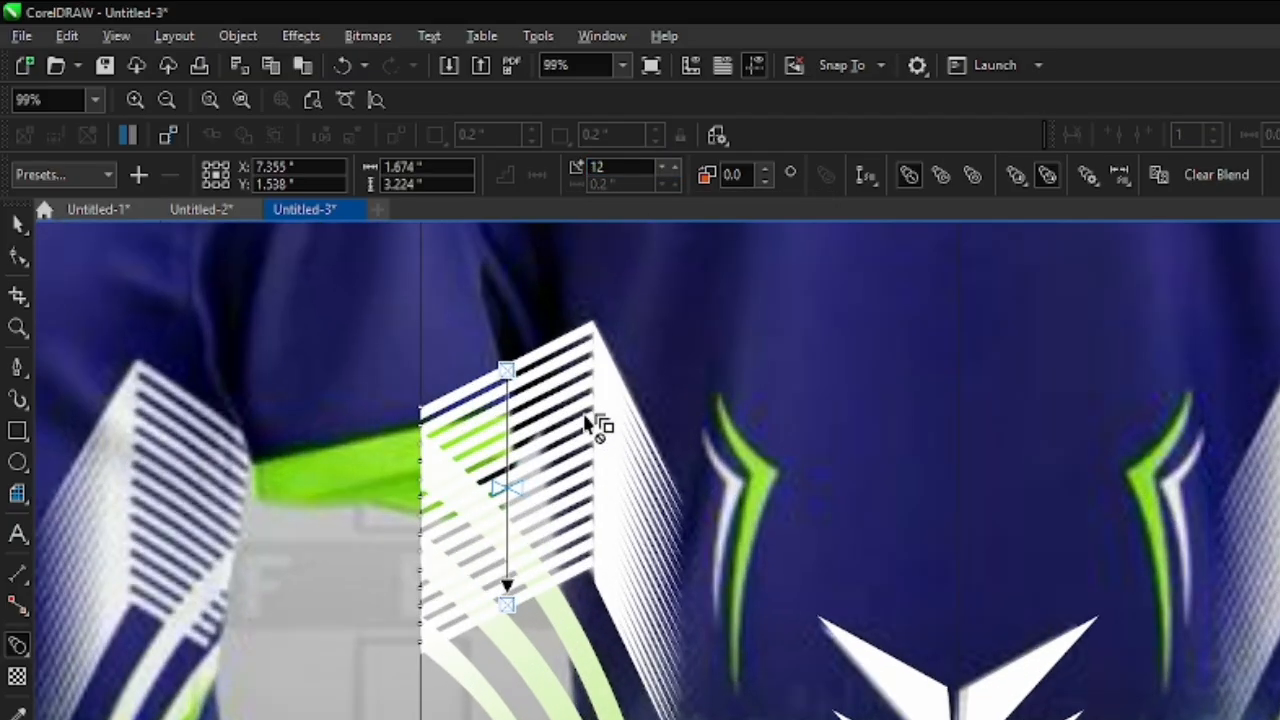
left_click(668, 176)
scroll(594, 405, "down", 3)
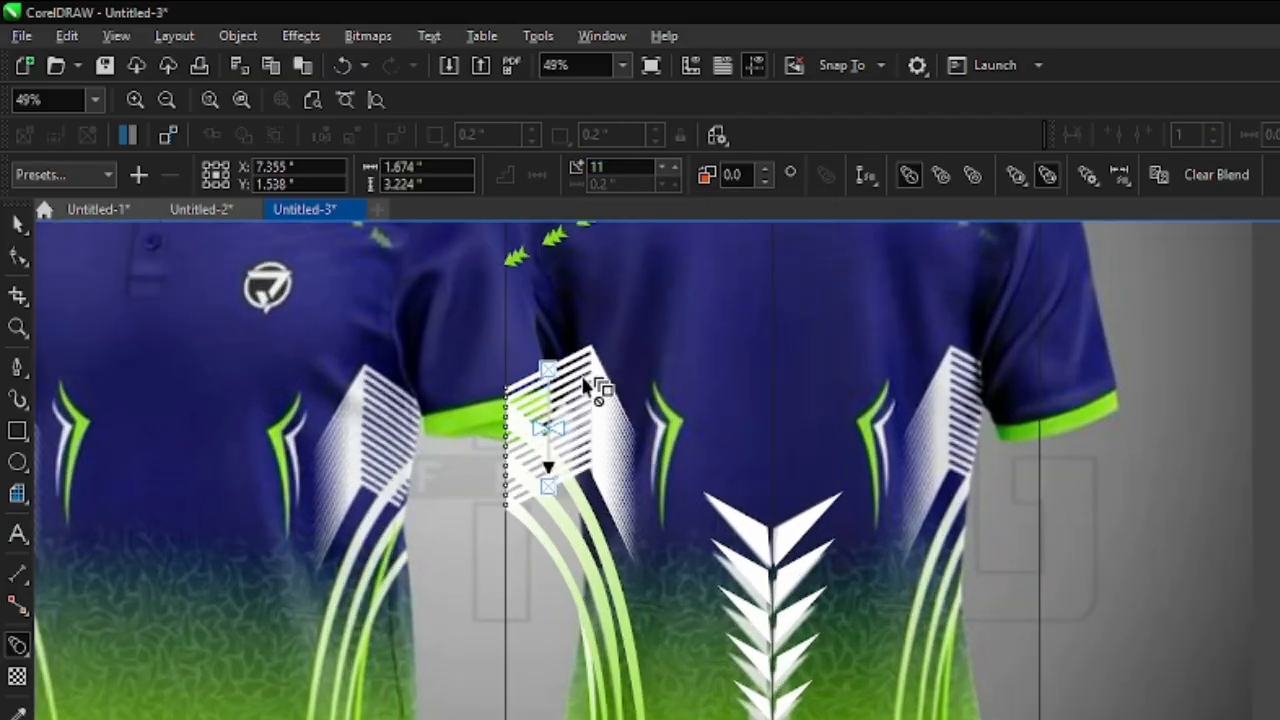
scroll(590, 372, "up", 5)
scroll(604, 367, "down", 4)
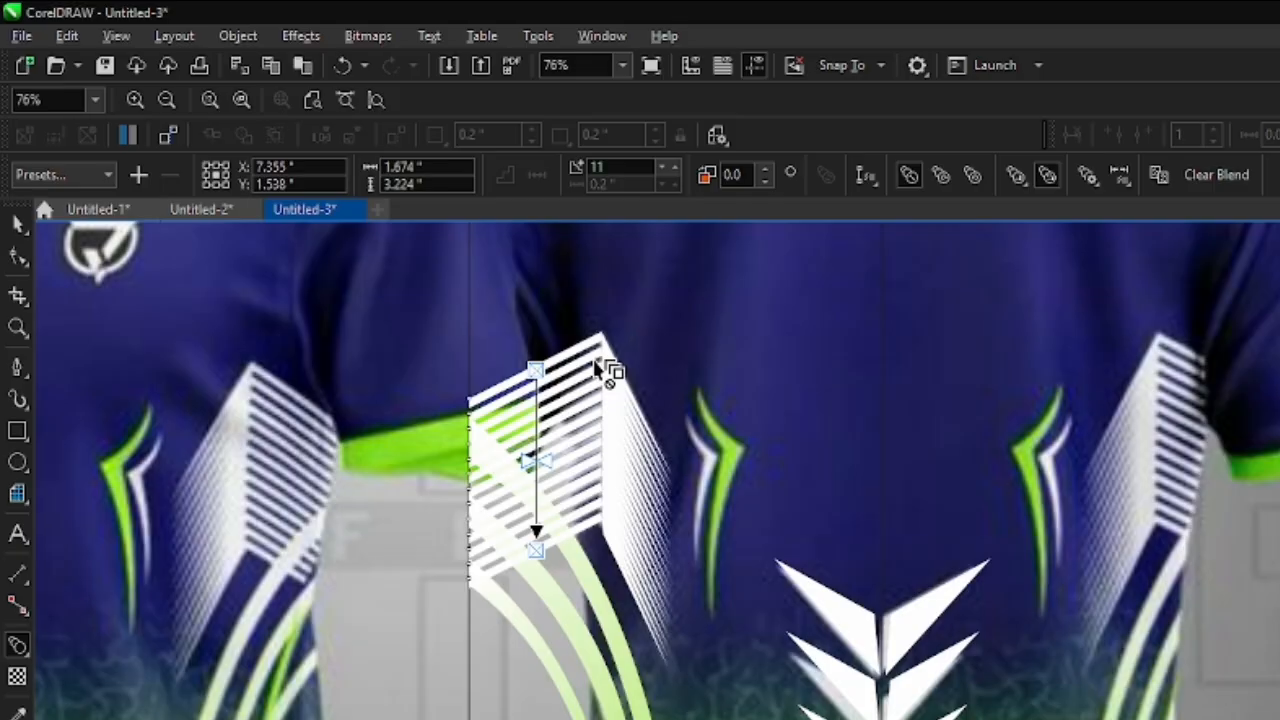
scroll(603, 369, "up", 2)
scroll(604, 370, "down", 4)
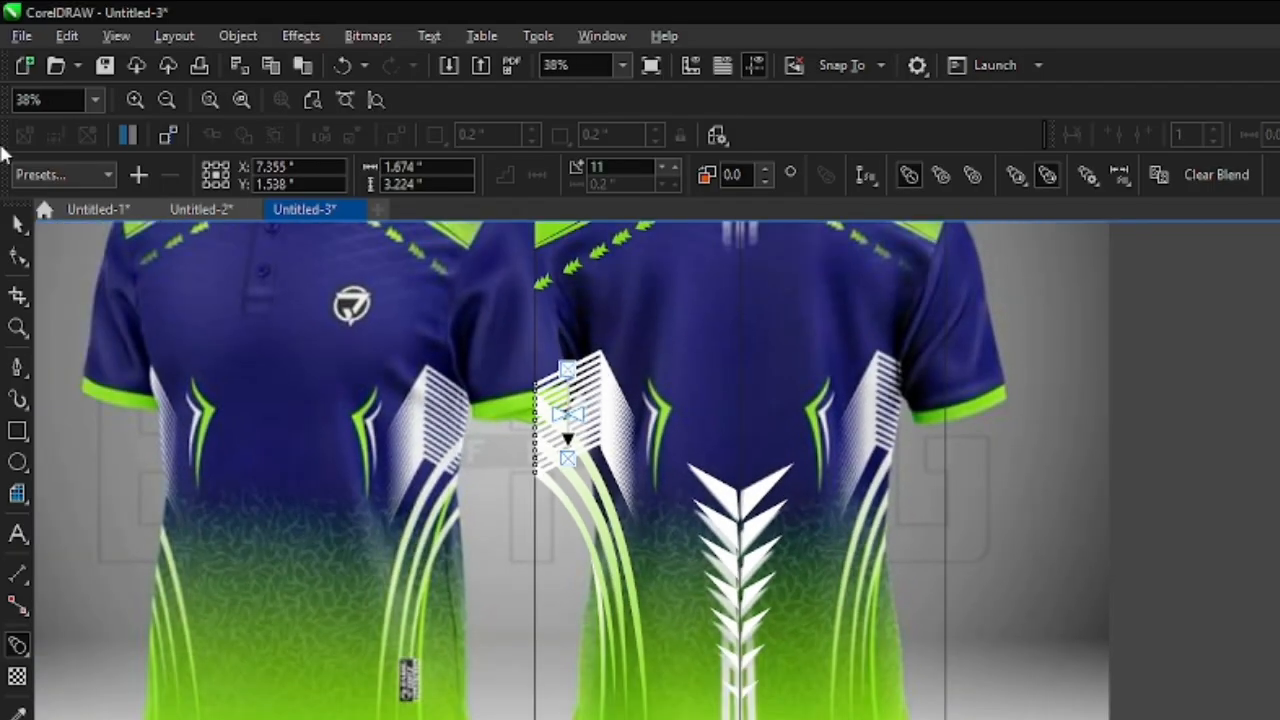
left_click(17, 223)
scroll(565, 405, "up", 1)
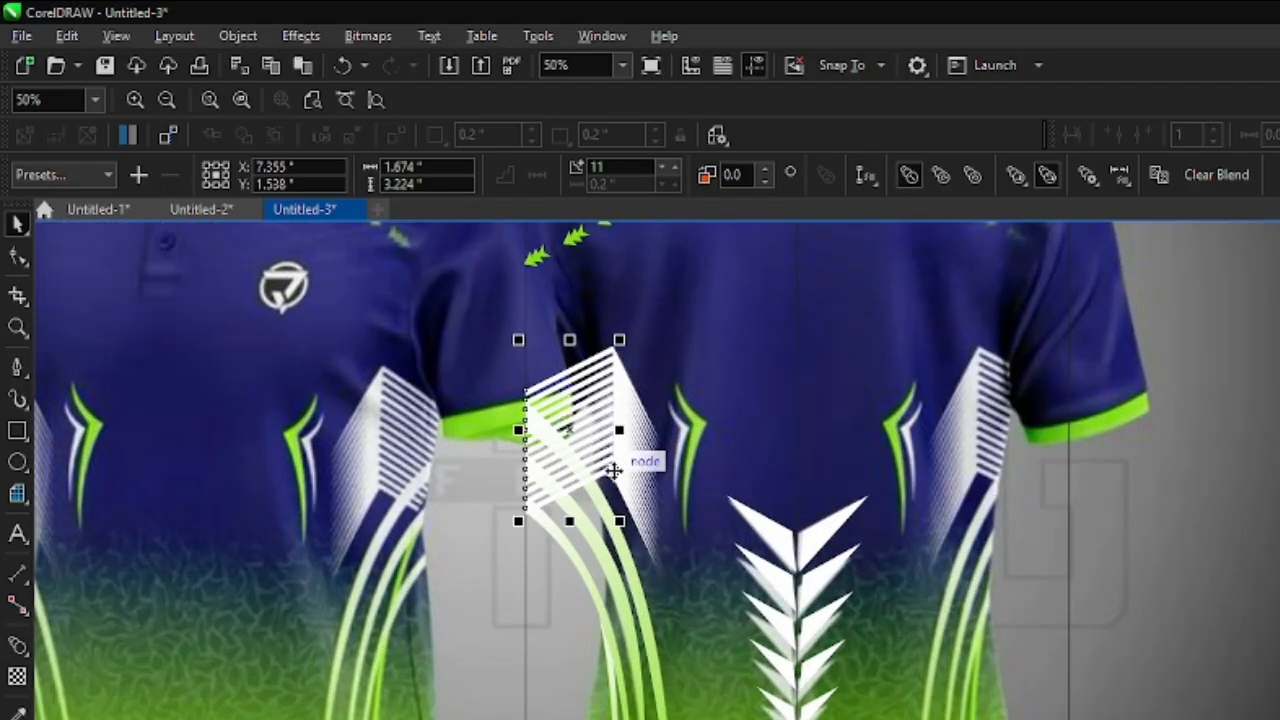
scroll(613, 470, "down", 4)
left_click_drag(280, 263, 666, 709)
scroll(666, 709, "up", 3)
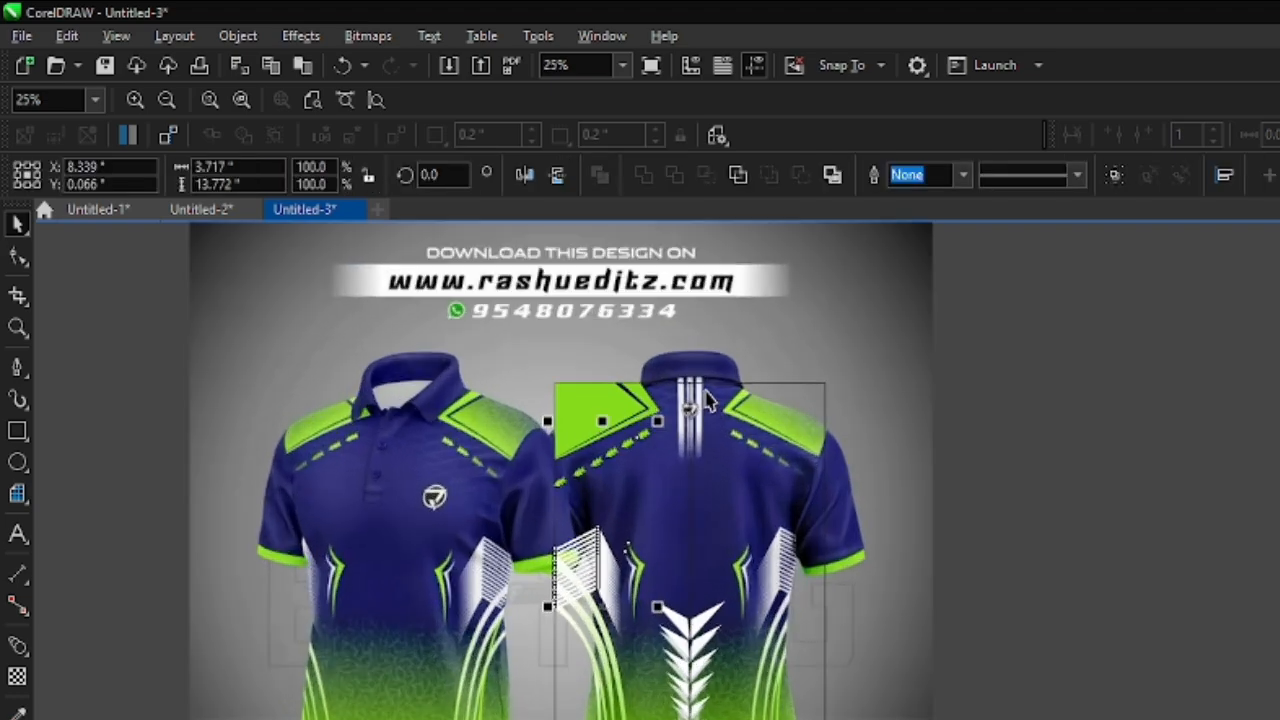
- Draw a narrow rectangle about 0.268 by 2.917 inches over the leftmost white stripe below the back collar
left_click(17, 430)
scroll(690, 383, "up", 3)
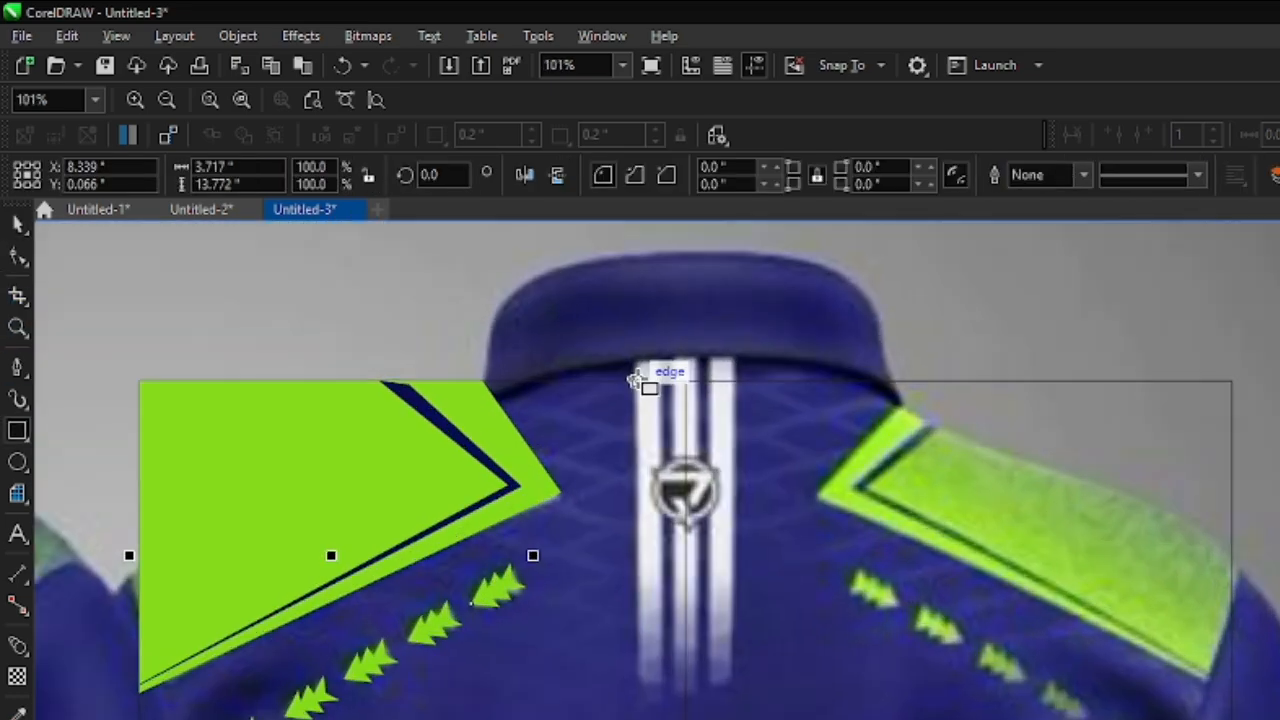
left_click_drag(635, 381, 664, 690)
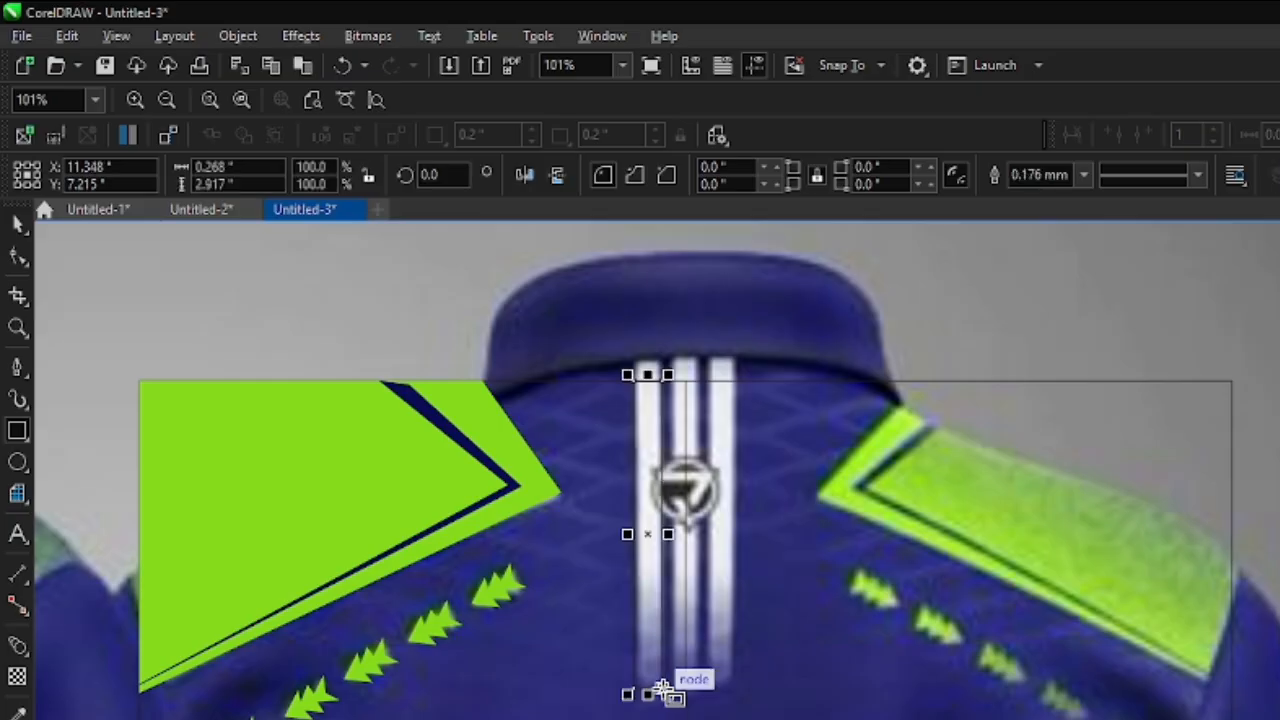
scroll(705, 520, "up", 1)
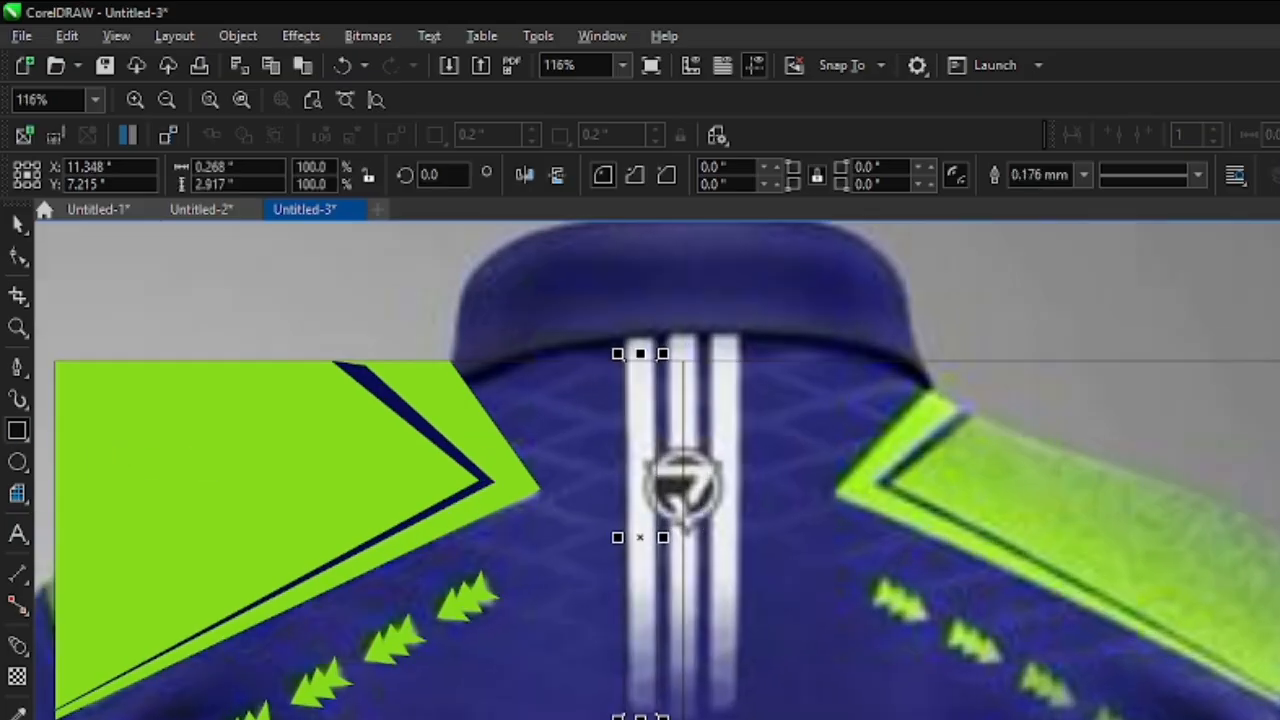
- Fill the narrow collar stripe rectangle with white and remove its outline
left_click(1279, 460)
left_click(1083, 175)
left_click(1030, 196)
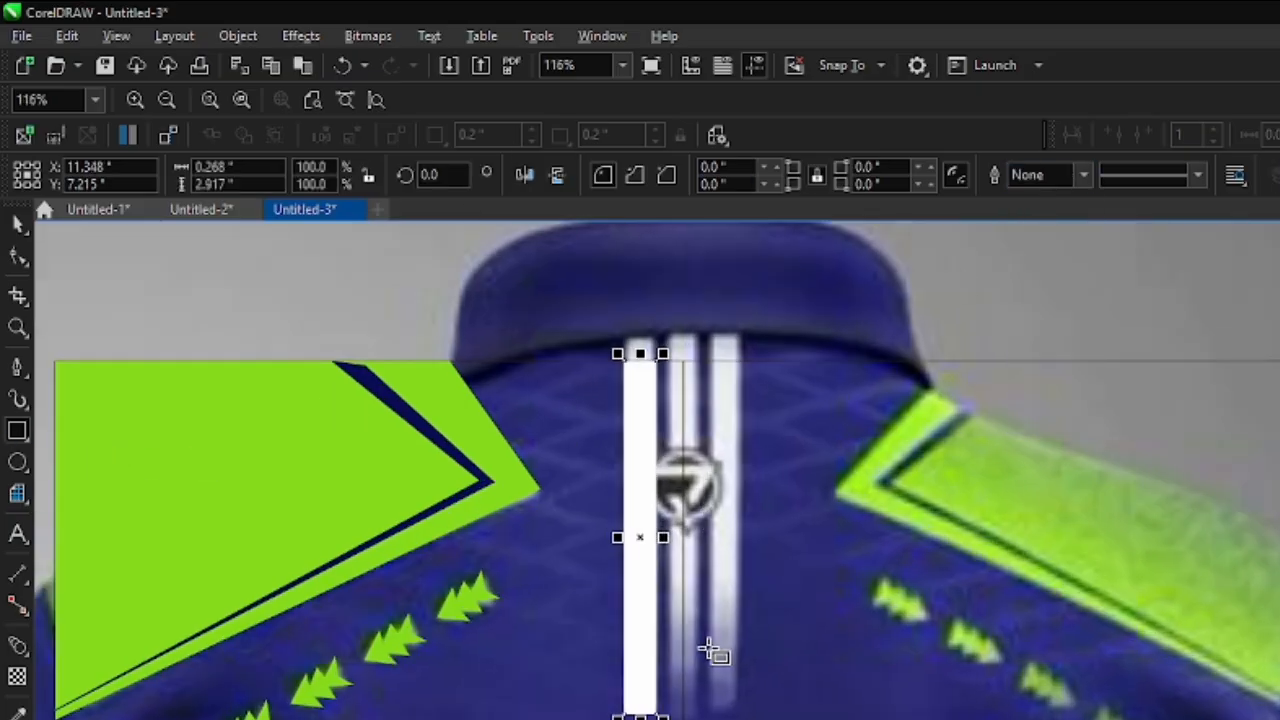
- Apply a linear transparency that fades the white collar stripe out towards its lower end
left_click(17, 678)
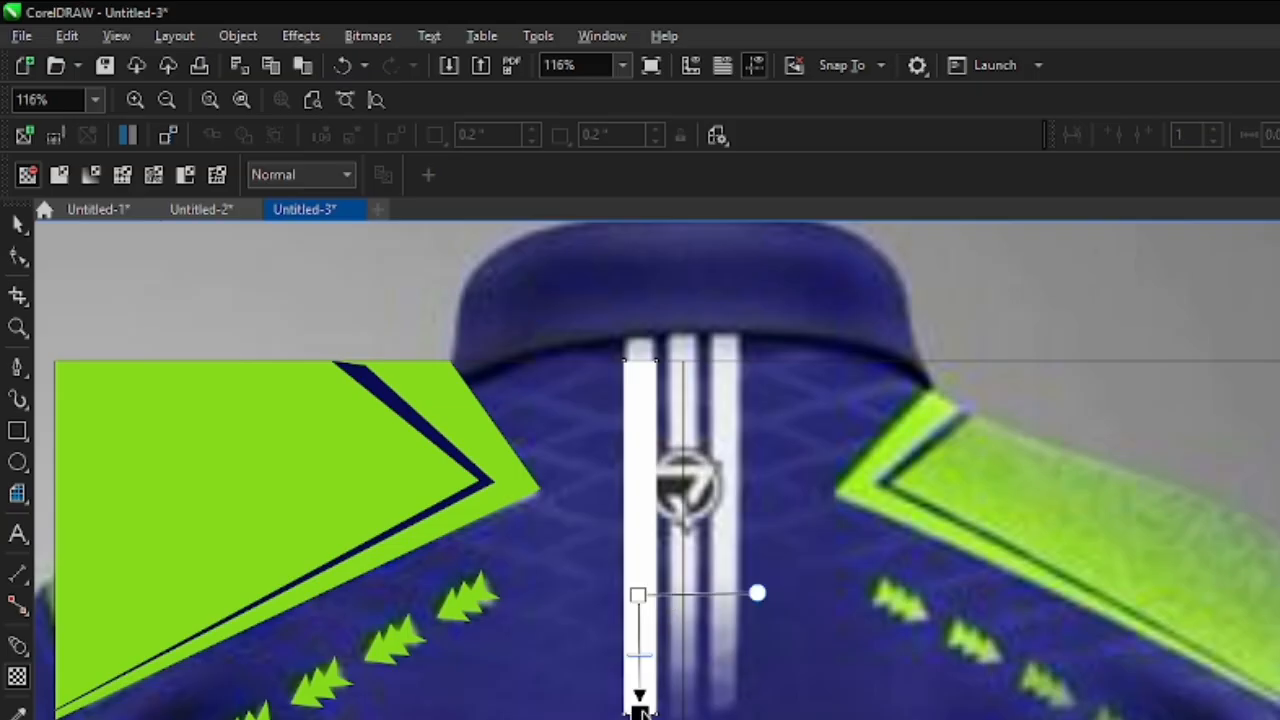
left_click_drag(640, 710, 640, 699)
scroll(672, 645, "down", 2)
left_click_drag(651, 611, 651, 572)
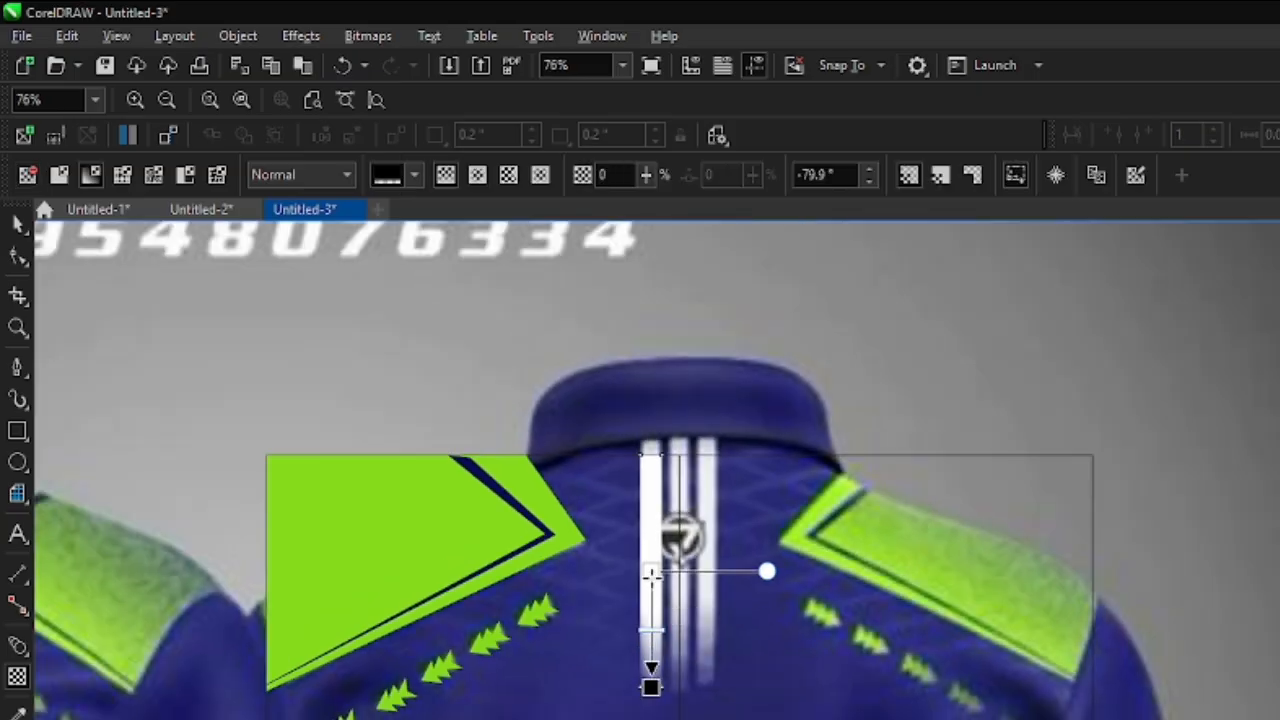
scroll(640, 605, "down", 1)
- Copy the faded stripe onto the middle and right collar stripes, at X 11.706 and X 12.064 inches
left_click(17, 222)
scroll(700, 520, "up", 5)
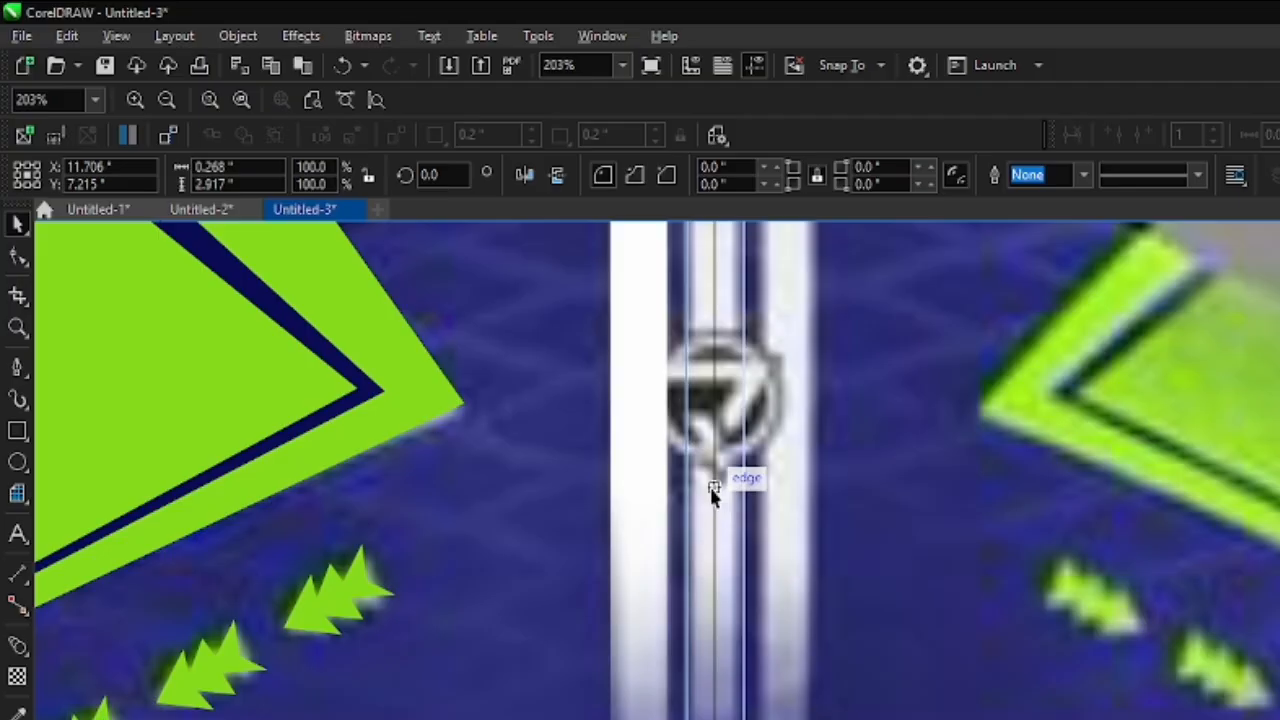
left_click_drag(712, 490, 714, 489)
right_click(714, 489)
key("ctrl+r")
scroll(719, 540, "down", 7)
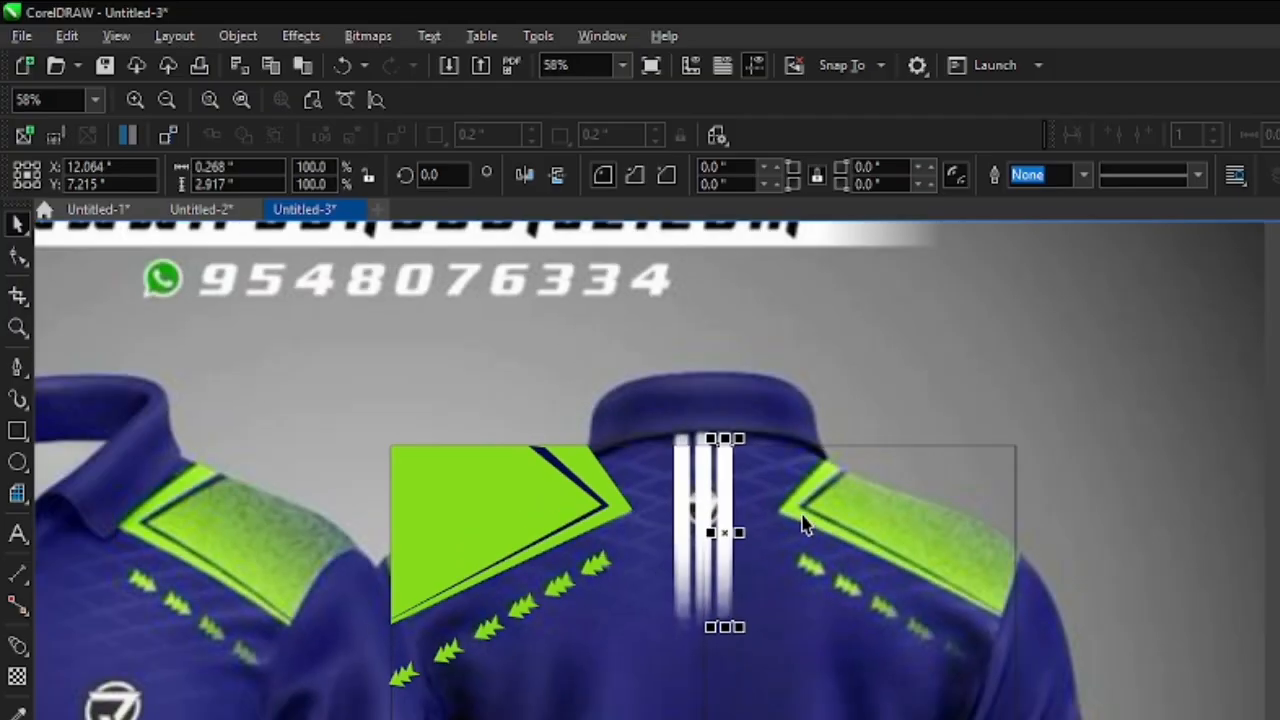
- Combine the three faded white stripes below the collar
scroll(740, 520, "up", 3)
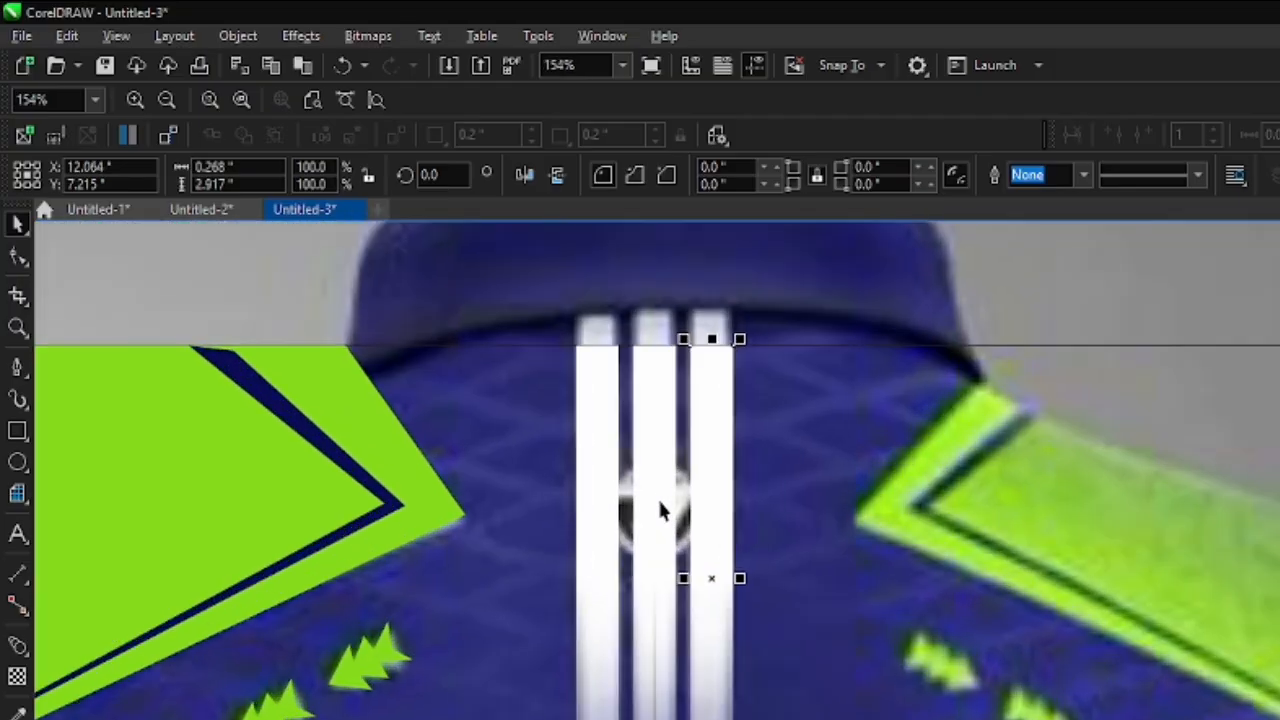
left_click(702, 504, "shift")
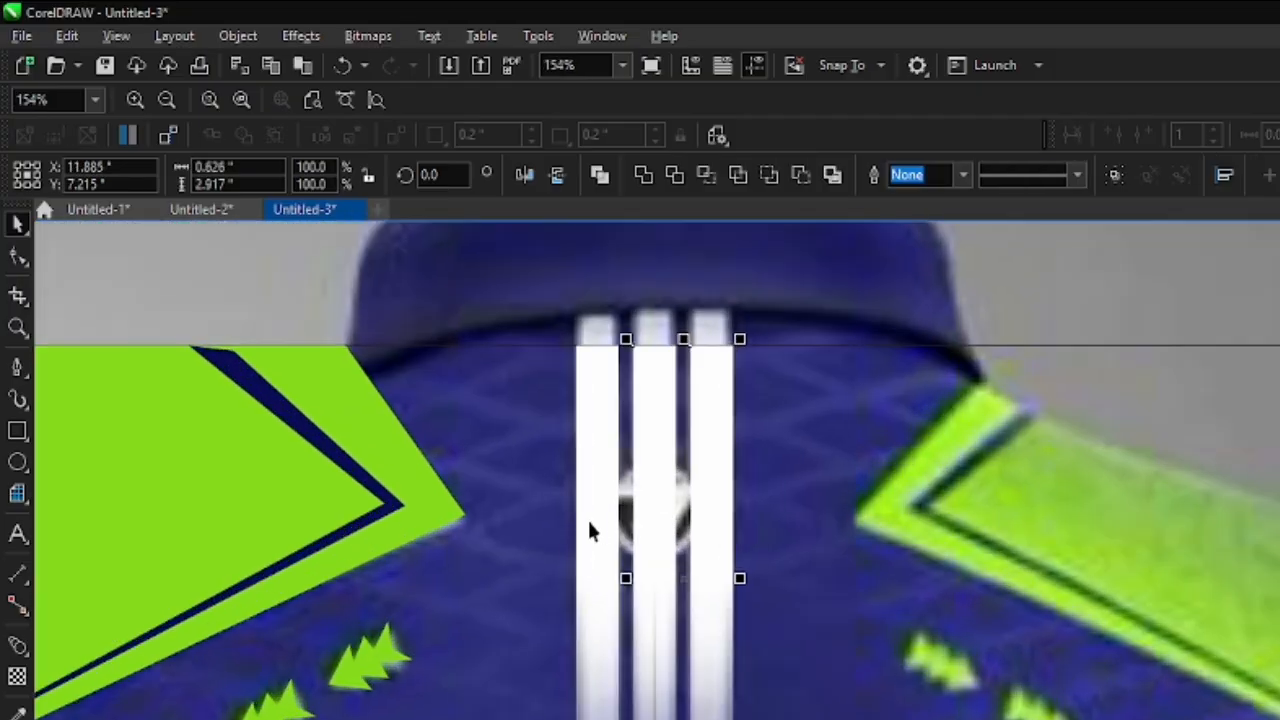
left_click(601, 185)
scroll(660, 380, "down", 11)
left_click(701, 611)
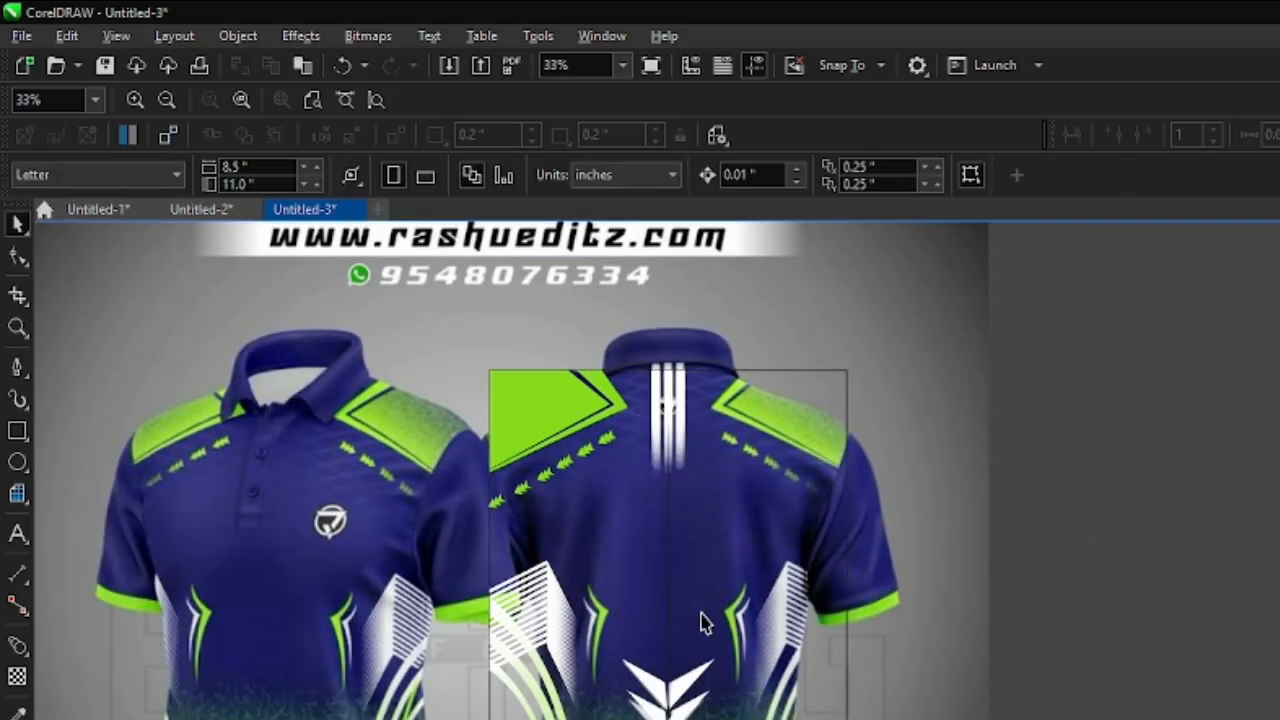
scroll(602, 498, "up", 1)
scroll(499, 381, "up", 3)
left_click(499, 381)
left_click(667, 454, "shift")
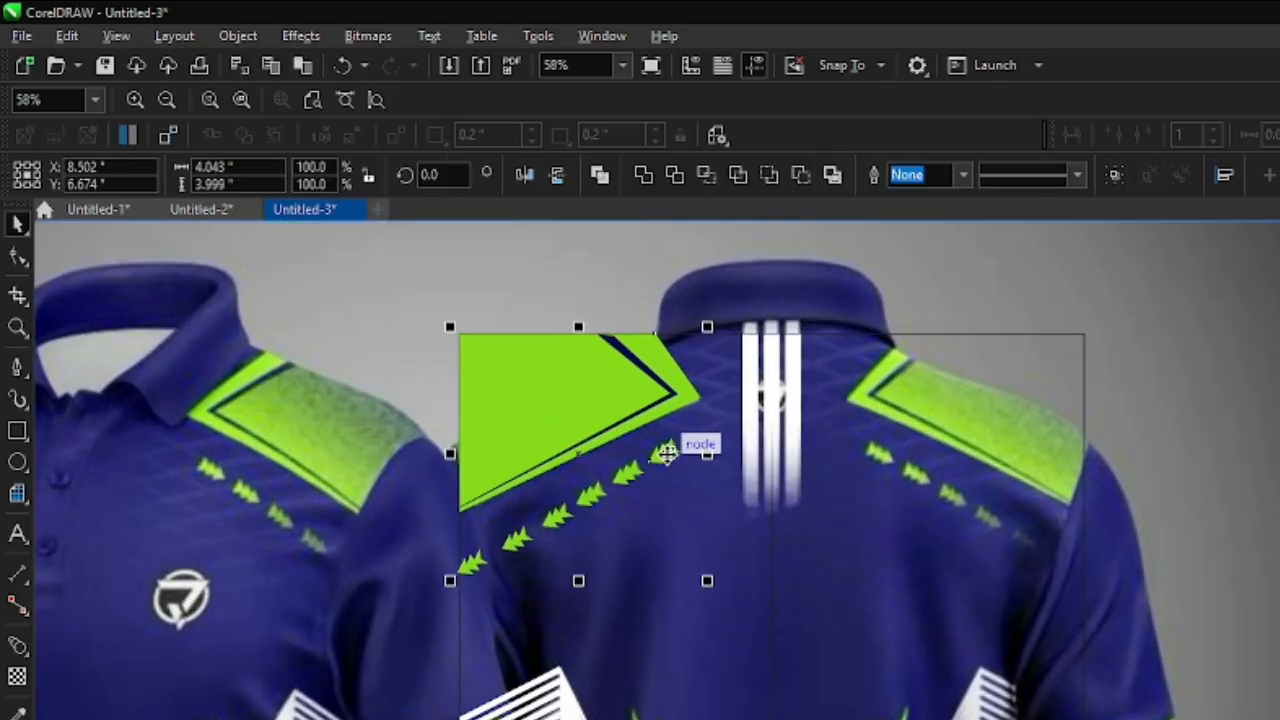
scroll(582, 530, "down", 6)
scroll(616, 636, "up", 9)
scroll(629, 612, "down", 6)
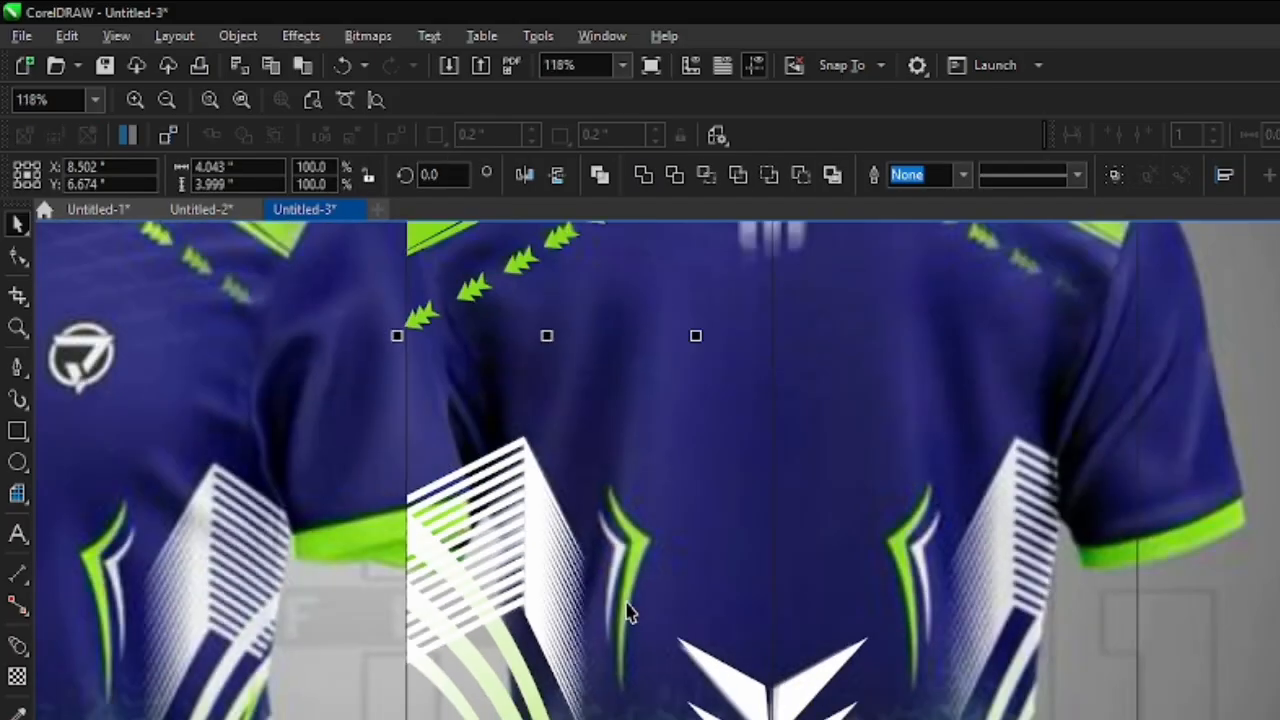
- Trace the green hooked accent beside the left striped panel with a straight-sided closed shape about 0.638 by 3.025 inches, without outline
left_click(1113, 655)
scroll(588, 603, "up", 4)
left_click(695, 570)
scroll(660, 620, "up", 4)
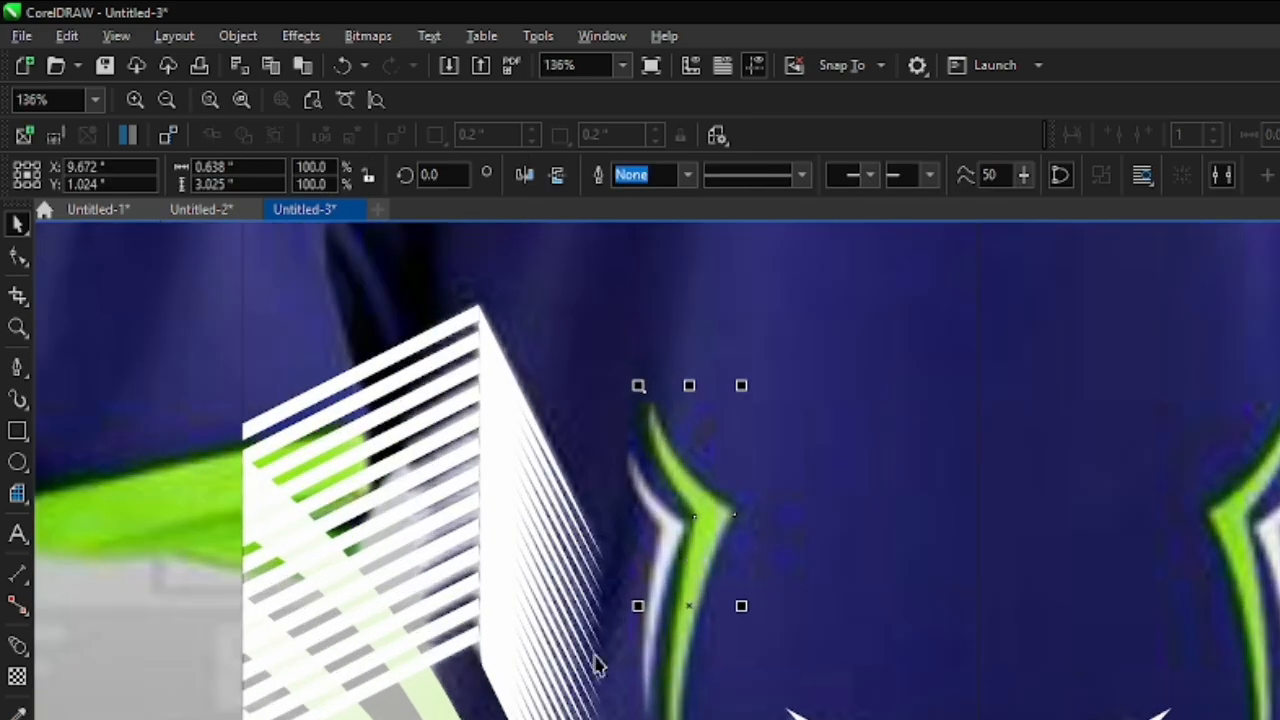
scroll(624, 678, "down", 1)
key("ctrl+z")
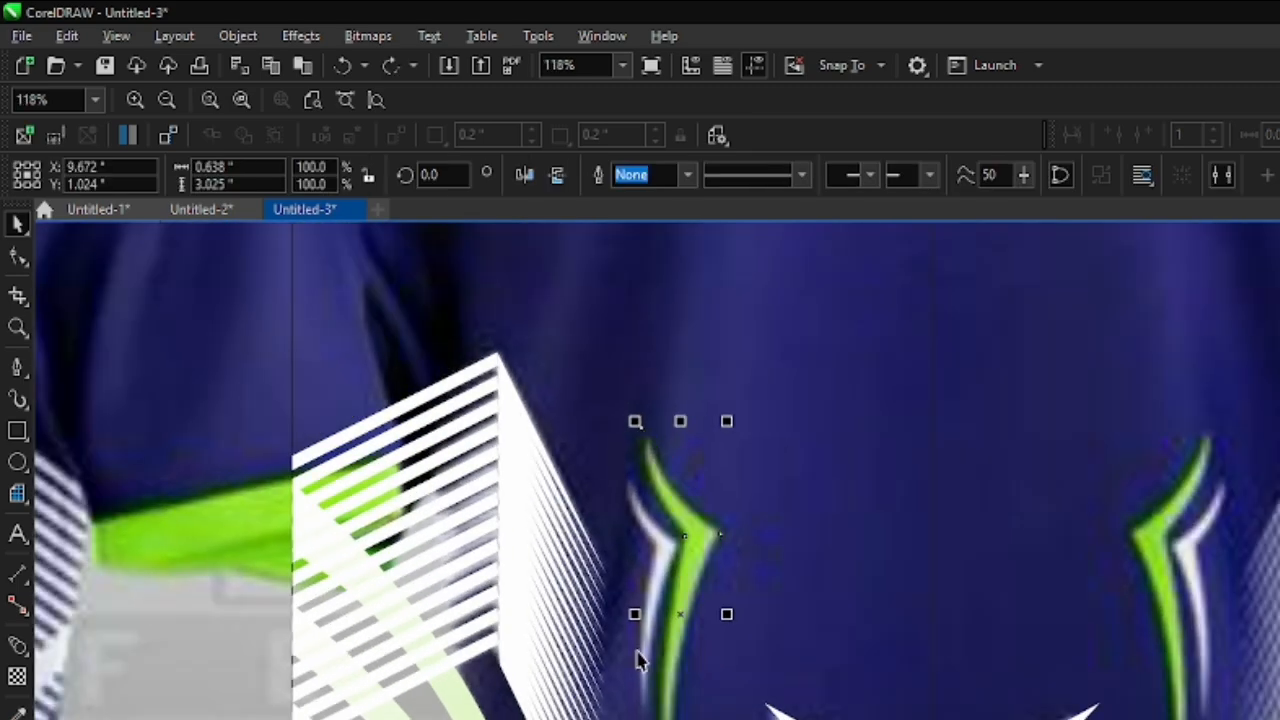
- Convert the hook shape's upper inner edge to a curve, adjust its tip and bend the edge along the green accent
scroll(688, 554, "up", 3)
left_click(16, 258)
scroll(651, 445, "up", 4)
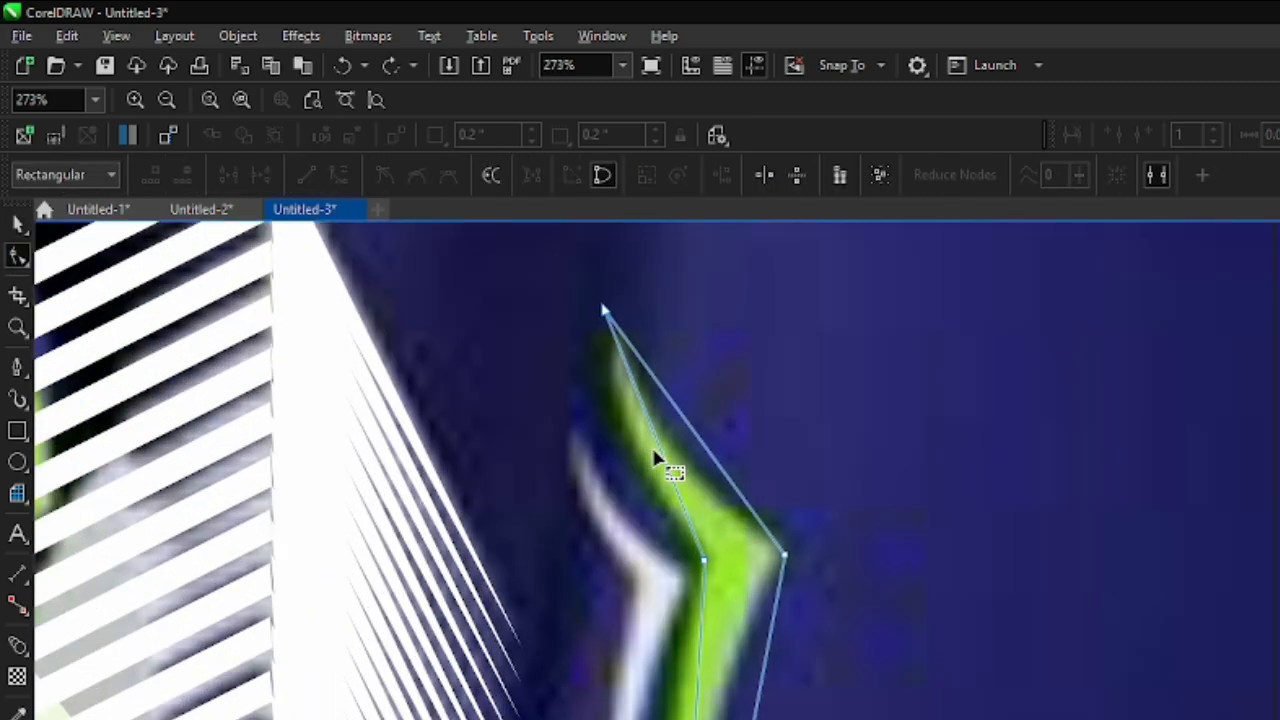
right_click(656, 435)
left_click(636, 427)
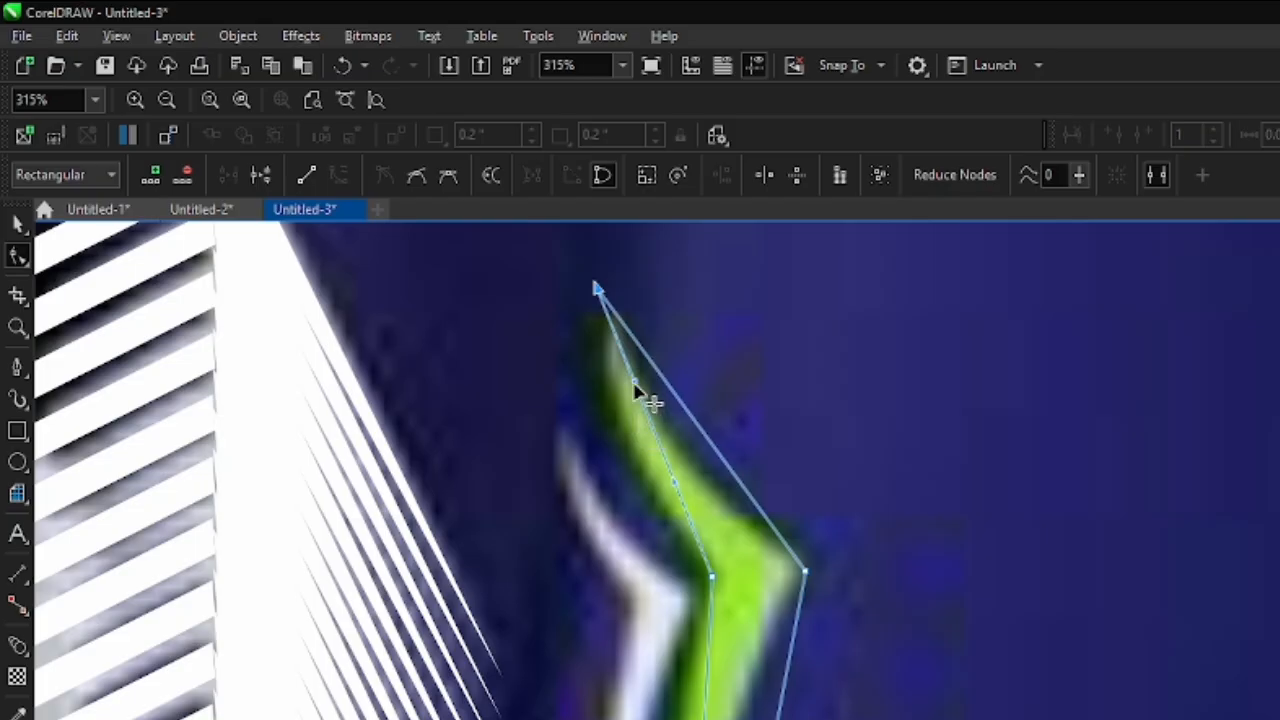
left_click_drag(635, 387, 594, 447)
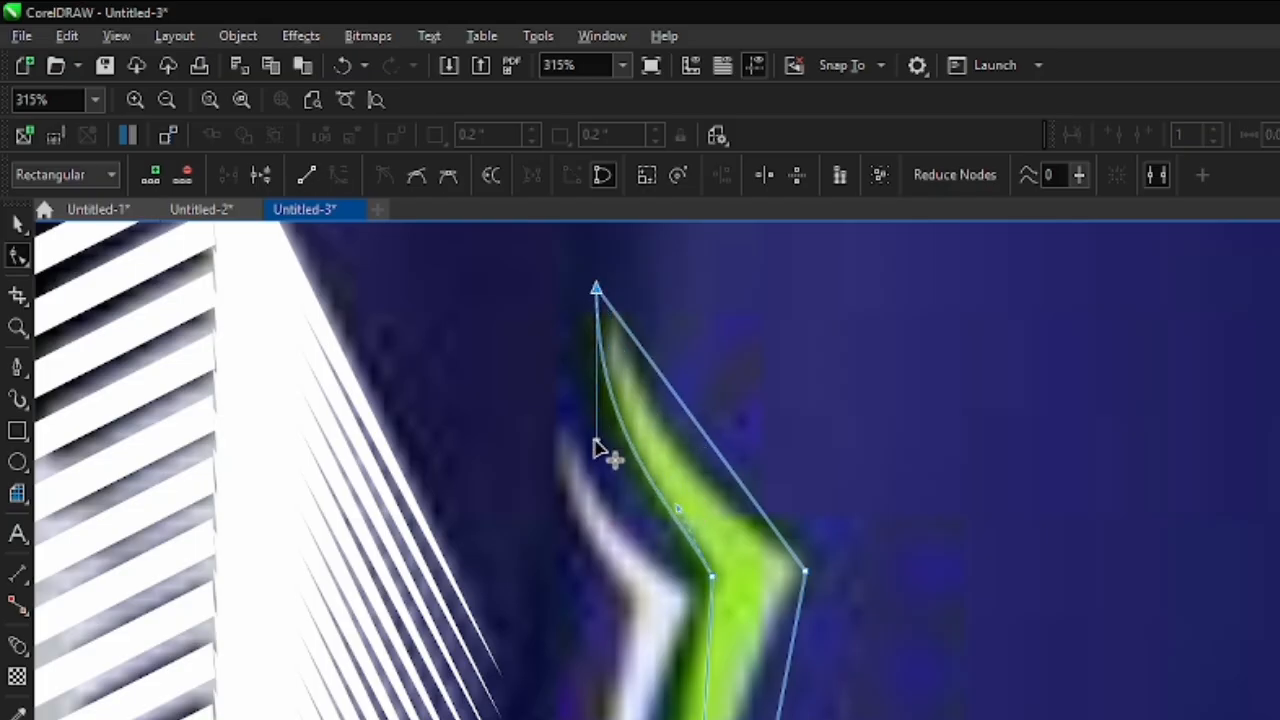
scroll(676, 408, "up", 1)
left_click_drag(593, 281, 611, 284)
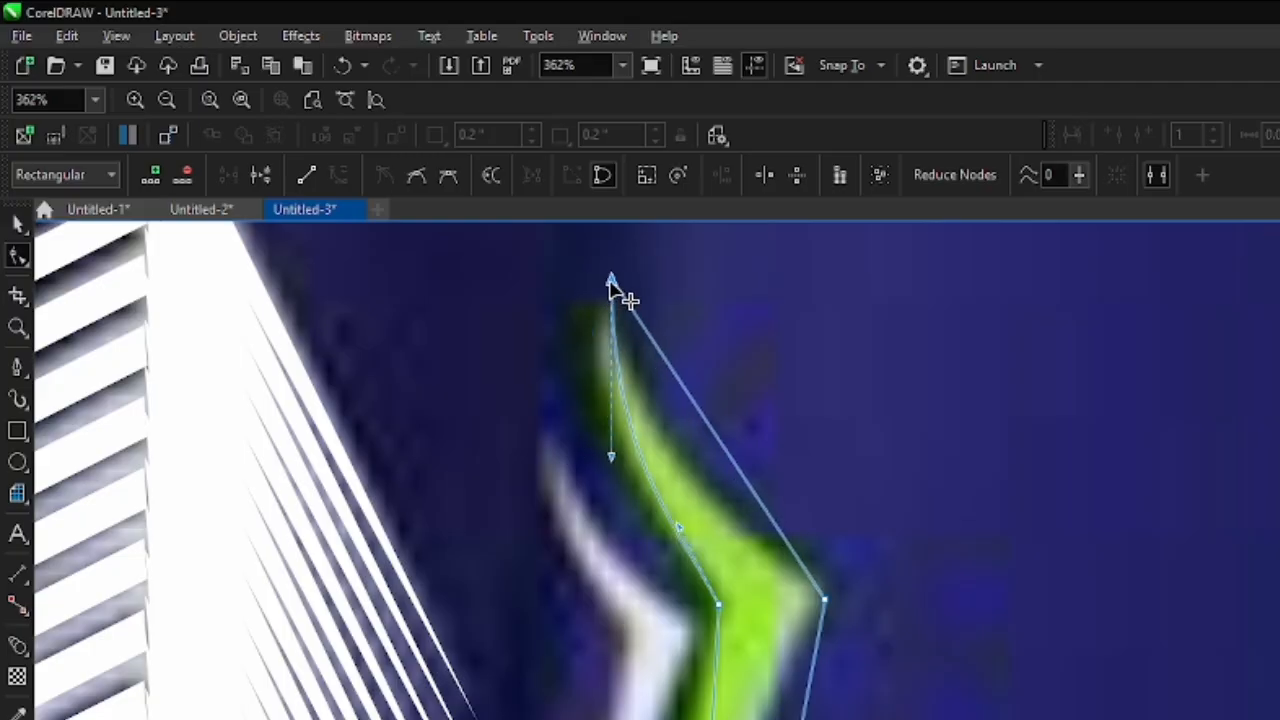
left_click_drag(609, 457, 556, 434)
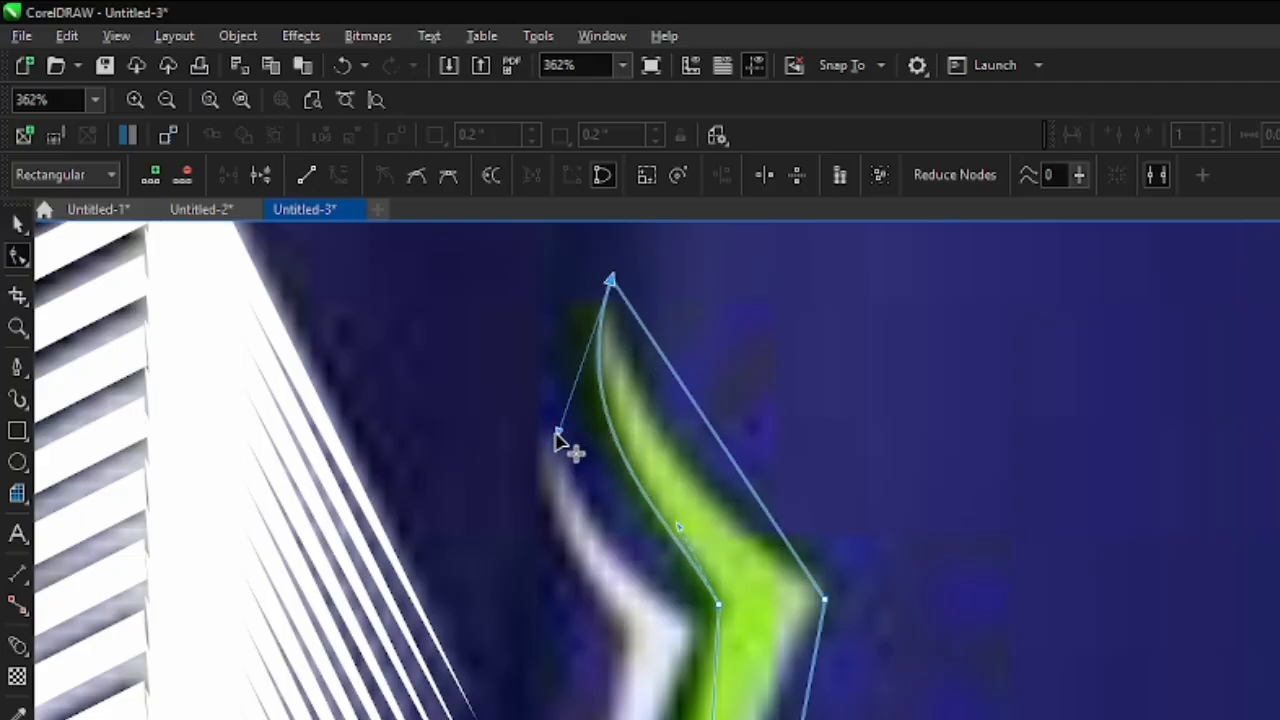
- Convert the hook shape's upper outer edge to a curve and bend it inwards to follow the green accent
right_click(700, 422)
left_click(755, 560)
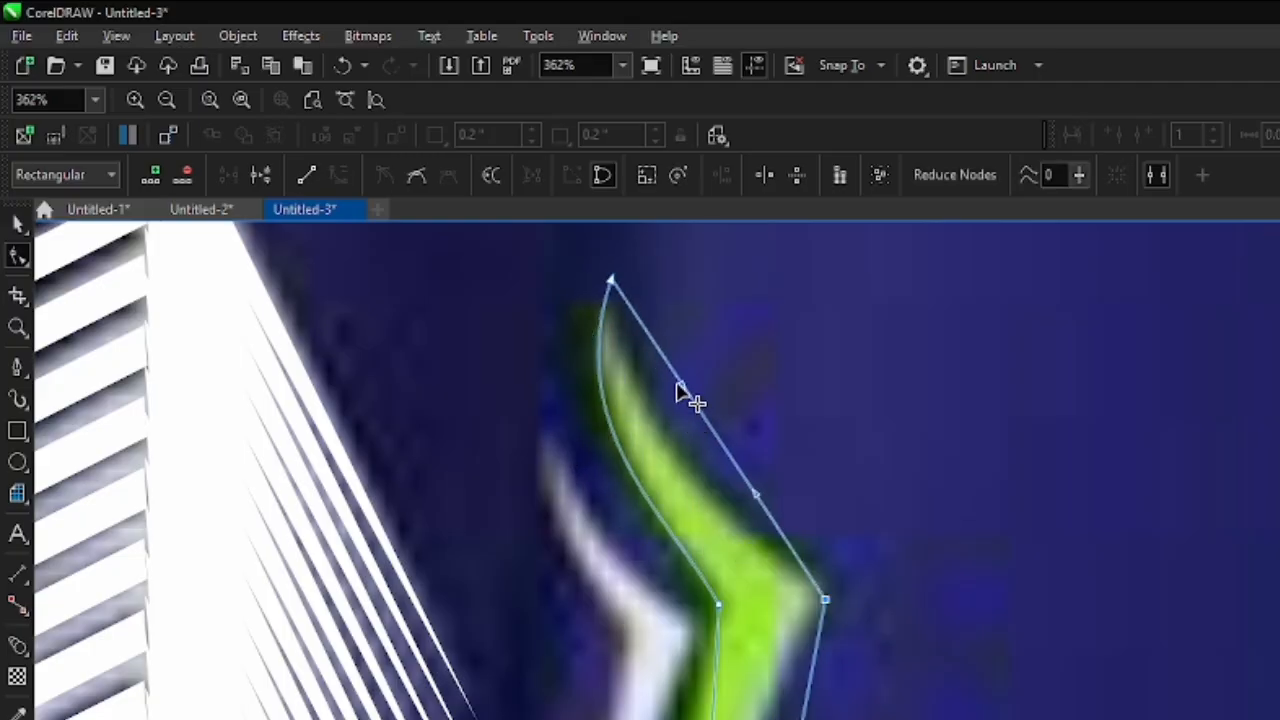
left_click_drag(677, 386, 641, 470)
scroll(697, 394, "down", 3)
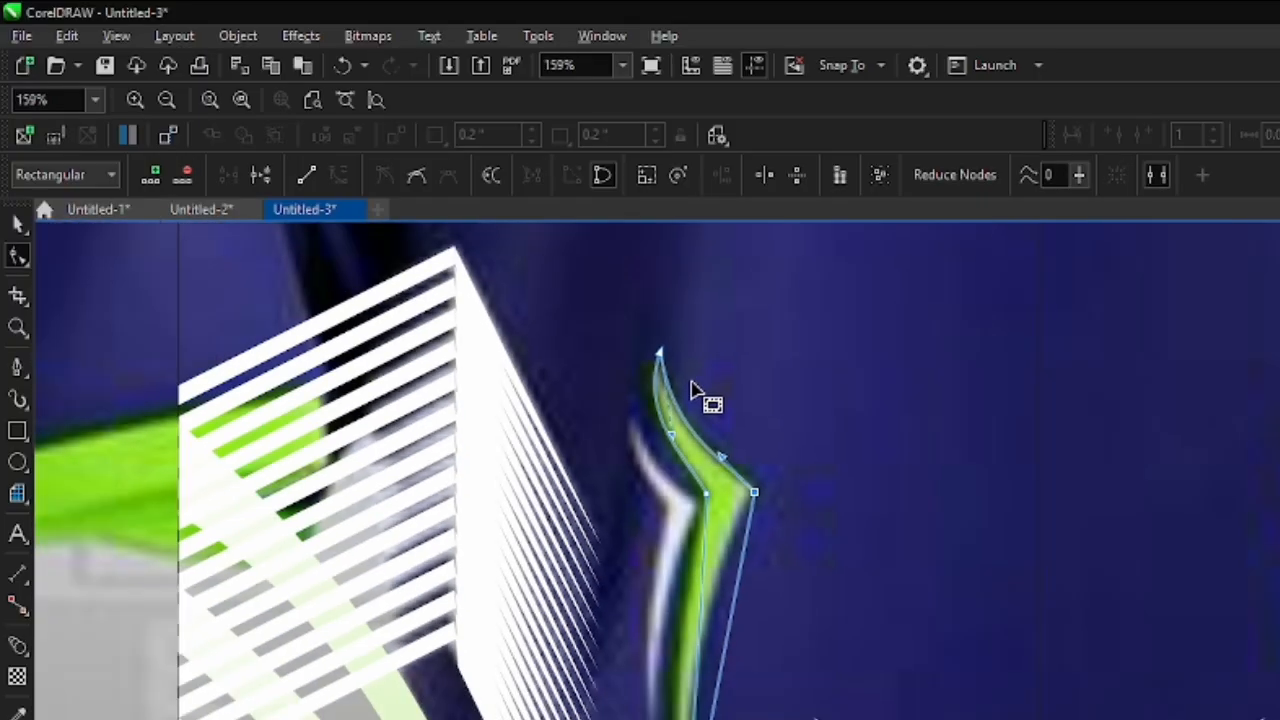
scroll(725, 545, "up", 1)
- Turn the hook shape's lower outer edge into a curve and bend it inwards along the green accent
right_click(745, 512)
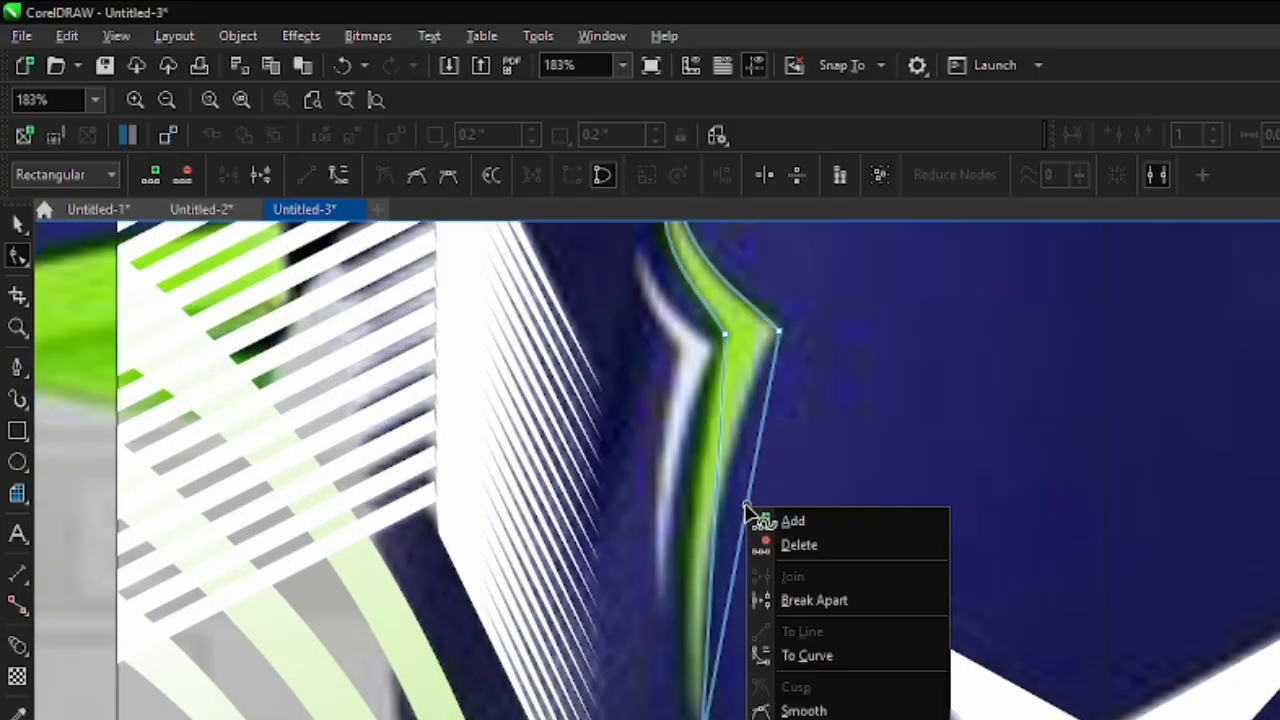
left_click(785, 520)
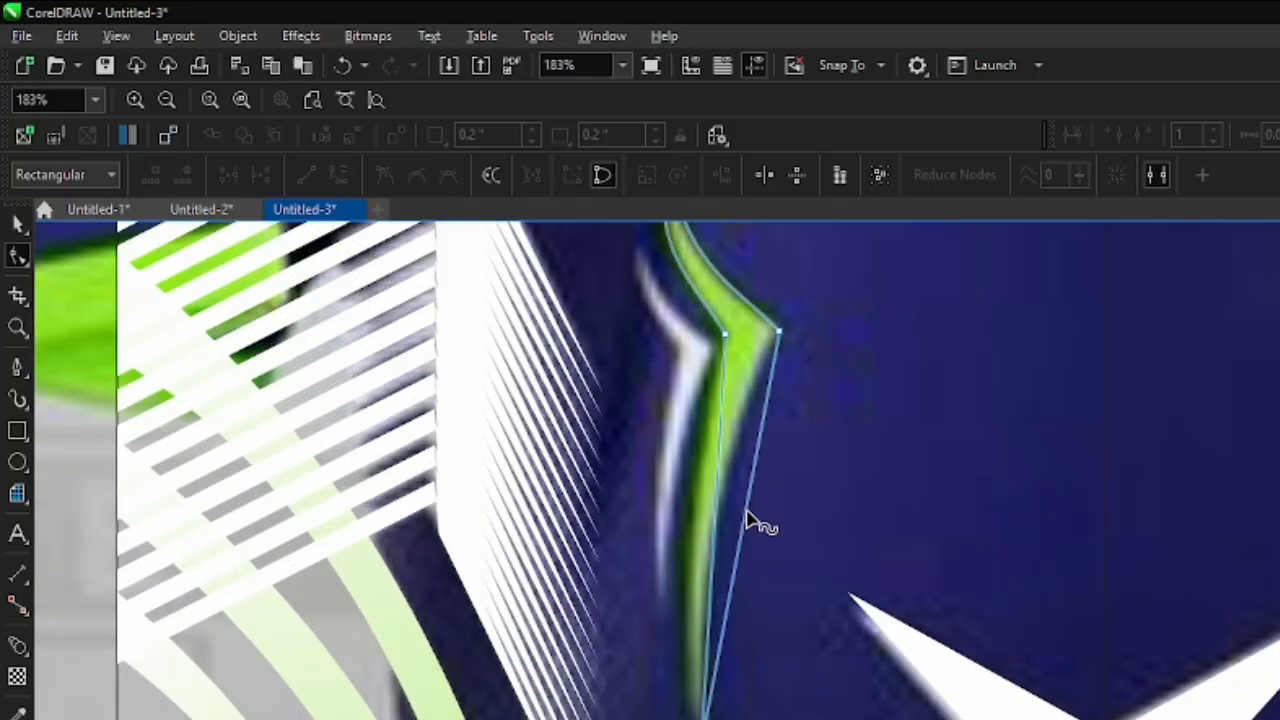
left_click_drag(751, 523, 729, 520)
scroll(729, 520, "up", 3)
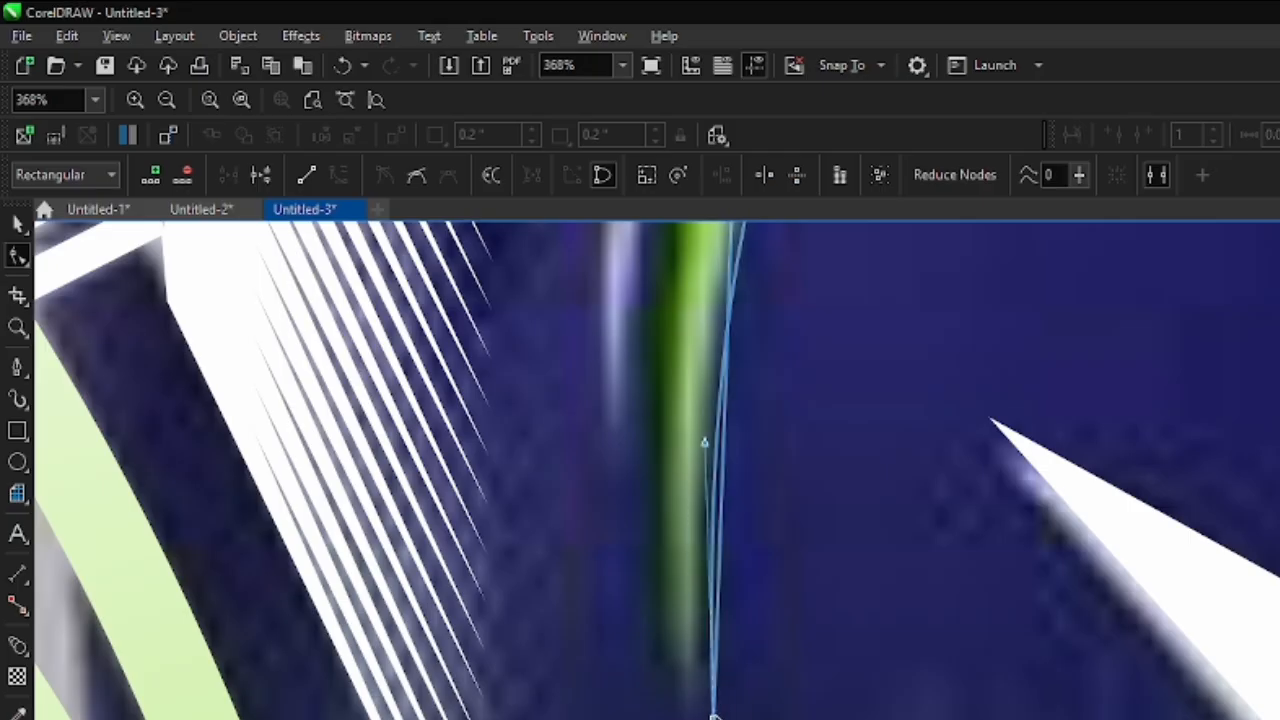
scroll(714, 491, "down", 4)
scroll(705, 520, "up", 3)
- Convert the hook shape's lower inner edge to a curve and bend it to match the green accent's tail
right_click(699, 542)
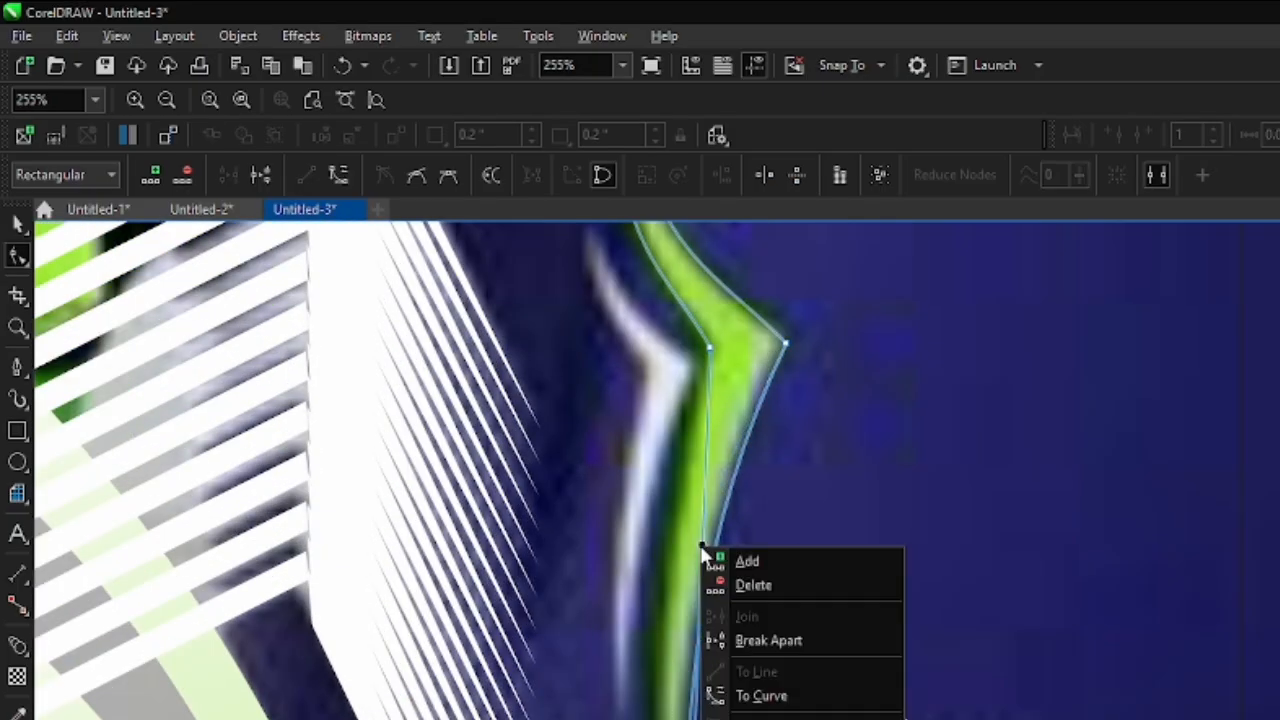
left_click(740, 693)
left_click_drag(700, 575, 655, 675)
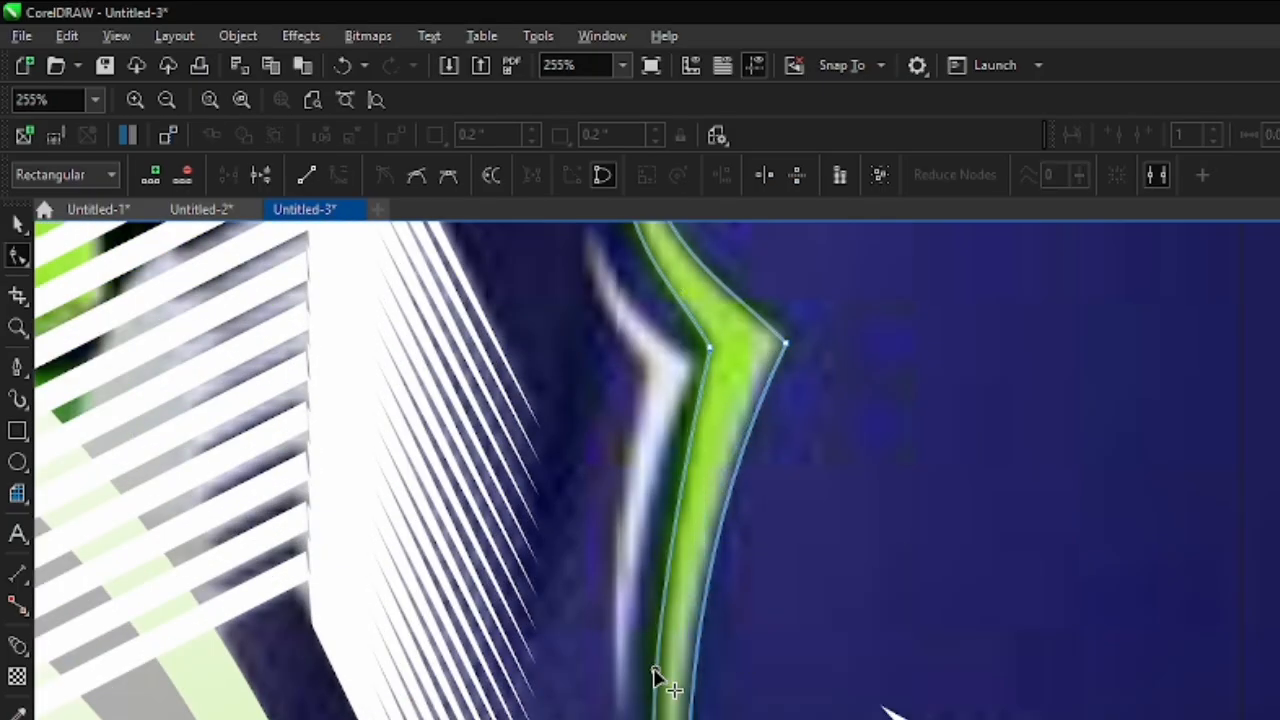
scroll(660, 650, "down", 1)
scroll(714, 563, "up", 4)
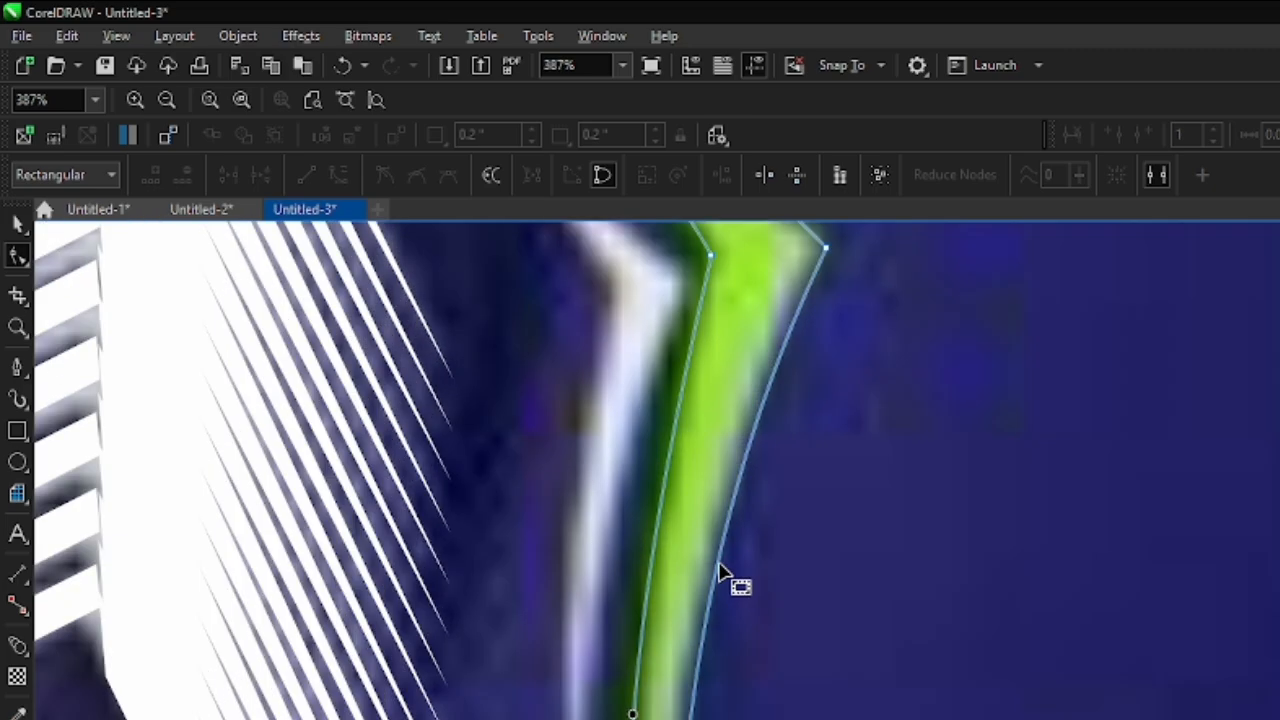
scroll(710, 550, "down", 3)
scroll(710, 542, "down", 6)
- Fill the traced hook shape with the bright green of the accent
key("F5")
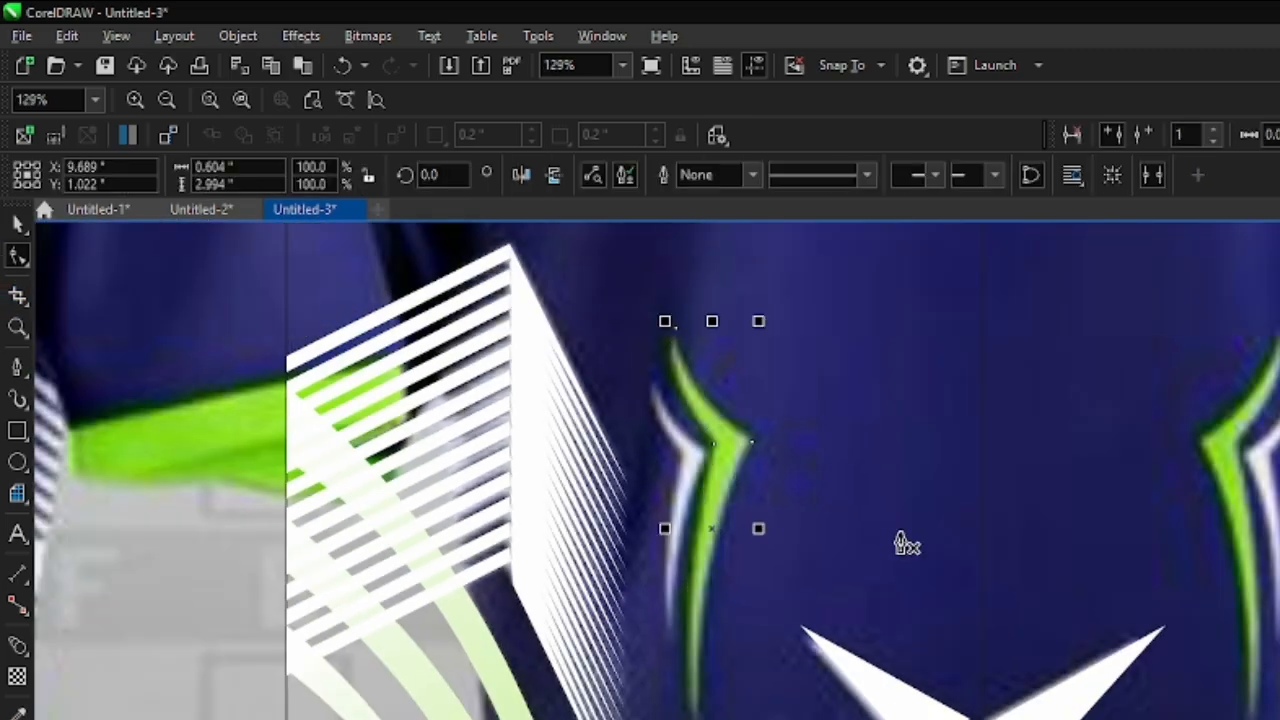
scroll(757, 560, "up", 5)
scroll(762, 566, "down", 3)
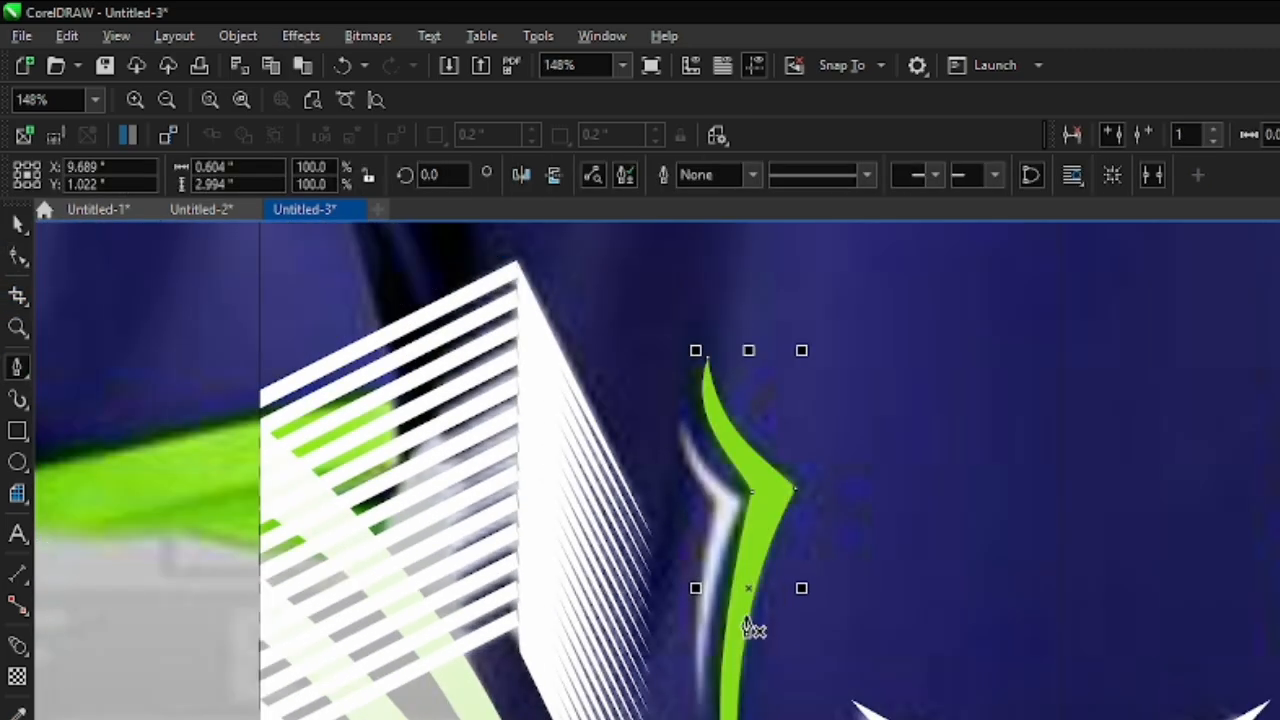
scroll(710, 520, "up", 1)
key("space")
scroll(614, 486, "down", 1)
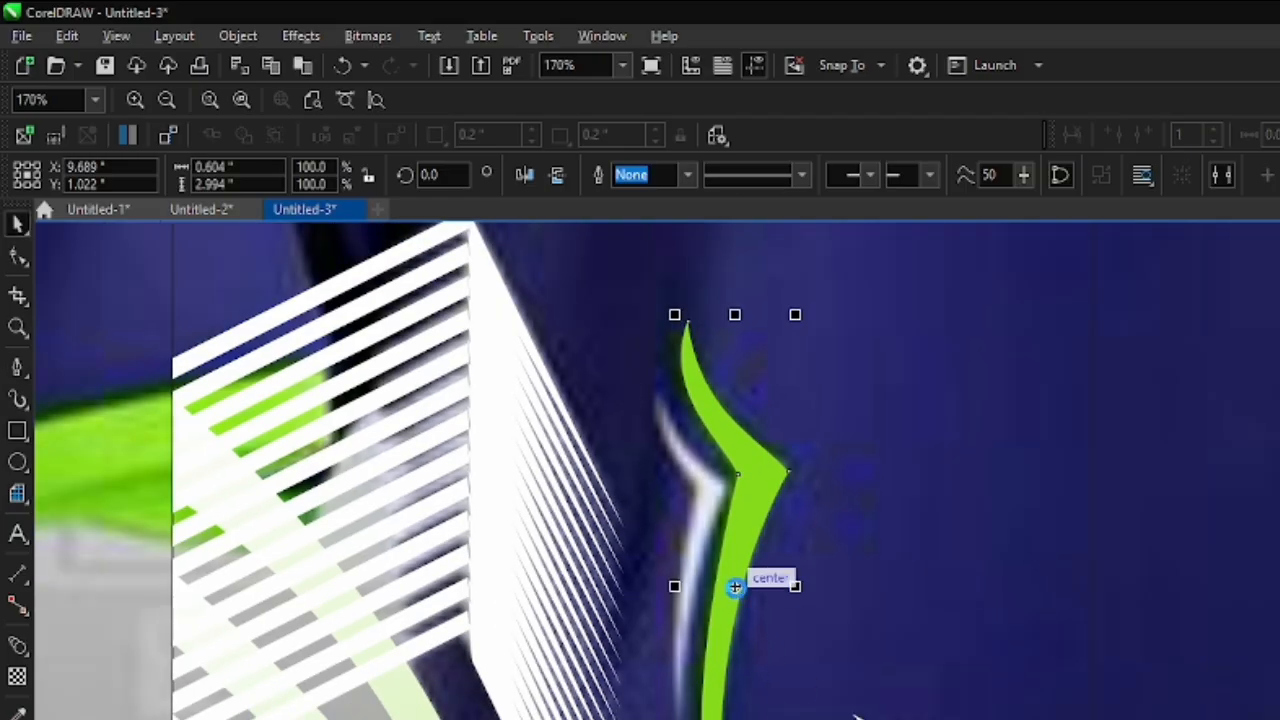
- Place a copy of the green hook, scaled to 59.7%, over the neighbouring white hook at X 9.447 and Y 1.204 inches
left_click_drag(855, 716, 770, 716)
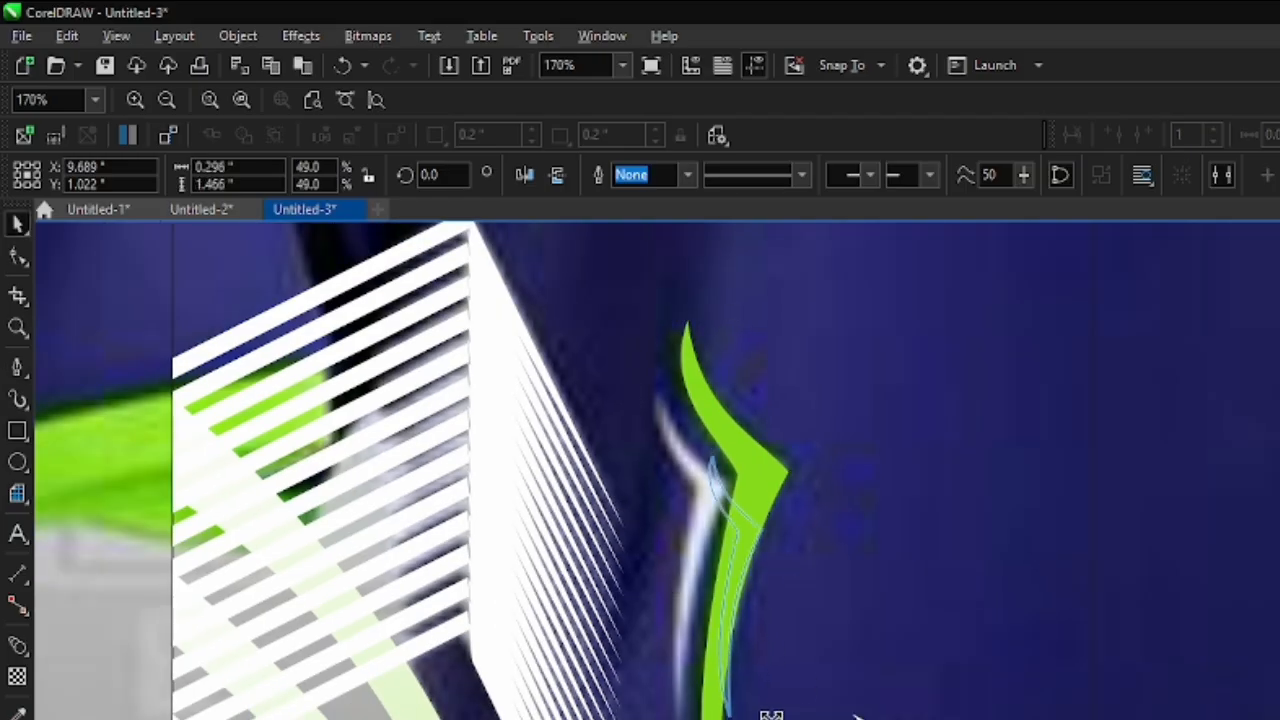
mouse_move(731, 586)
left_mouse_down()
mouse_move(700, 529)
mouse_move(699, 553)
left_mouse_up()
left_click_drag(729, 681, 737, 706)
key("Down")
key("Down")
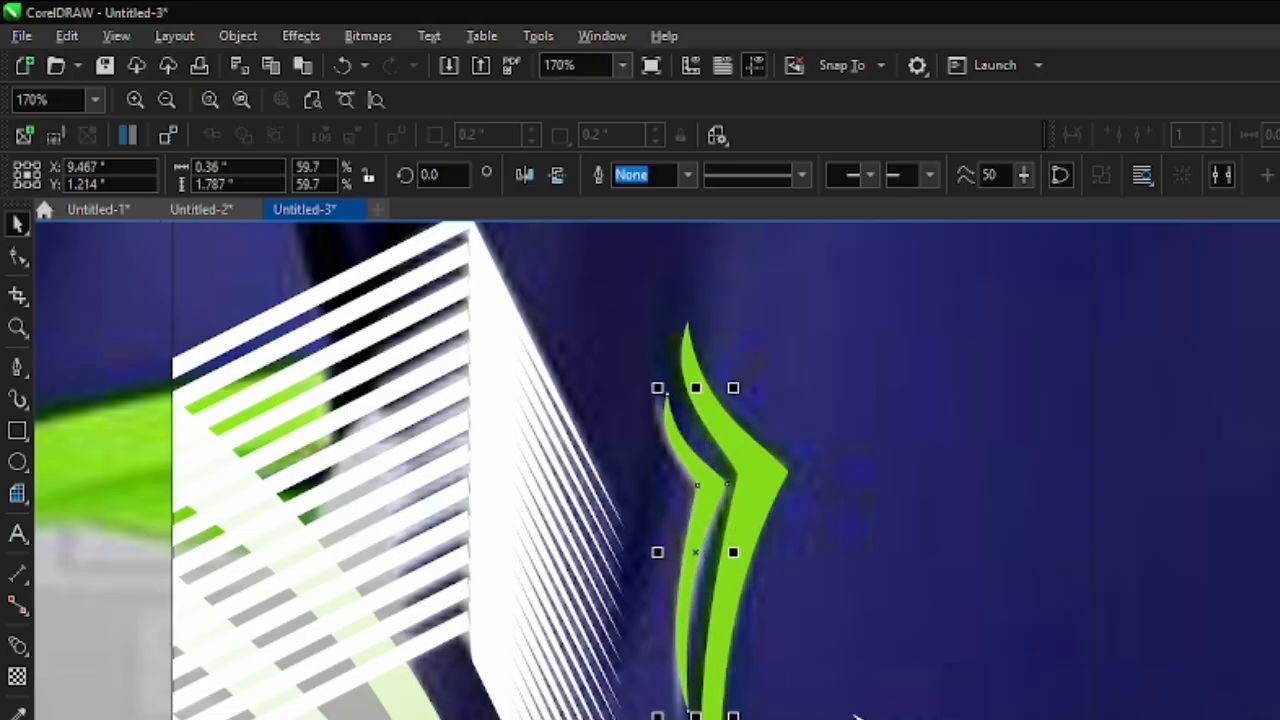
key("Left")
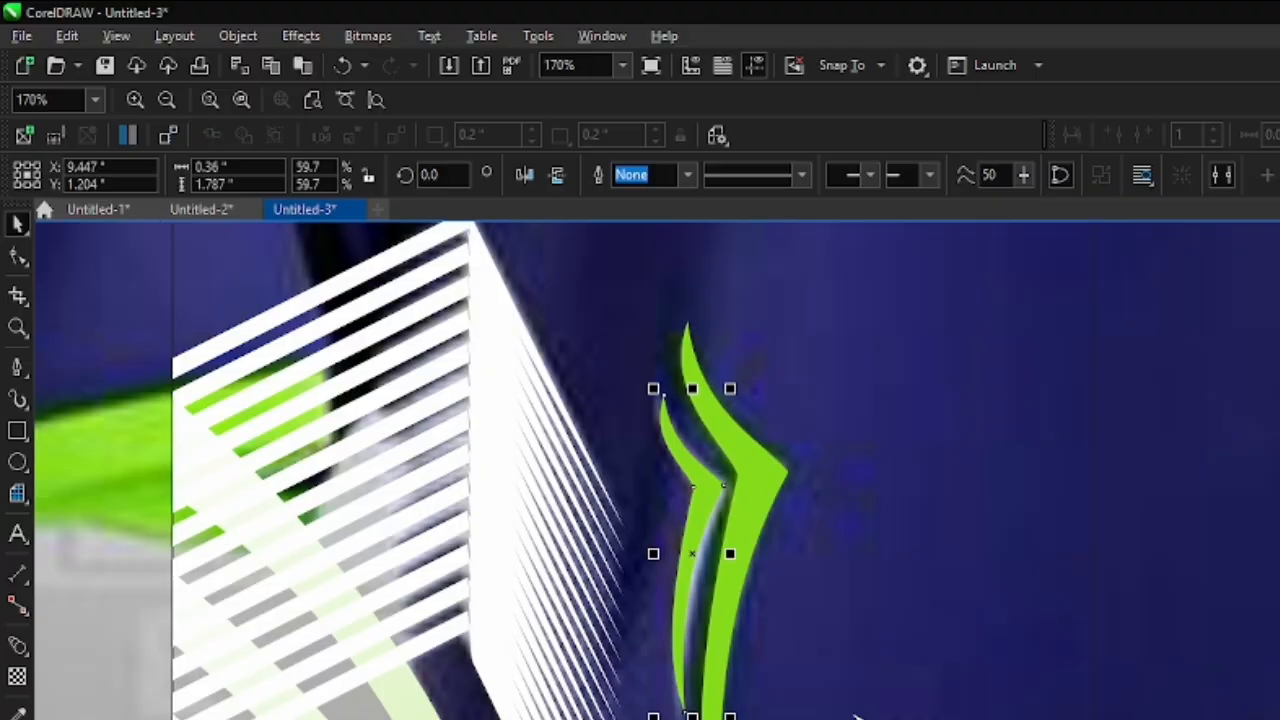
- Place a mirrored copy of the left shoulder panel, dashes, striped panel, curved stripes and hooks along the back's right edge
scroll(777, 449, "down", 5)
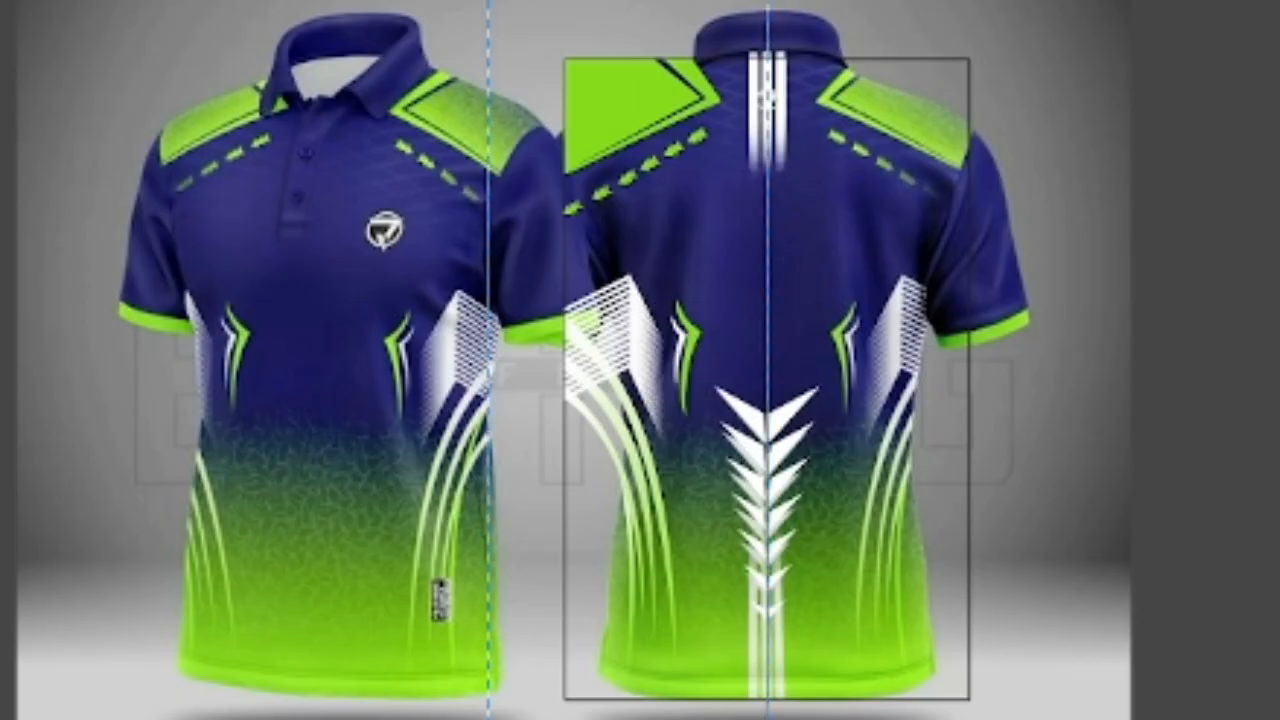
left_click(698, 570)
scroll(762, 248, "up", 6)
scroll(780, 122, "down", 6)
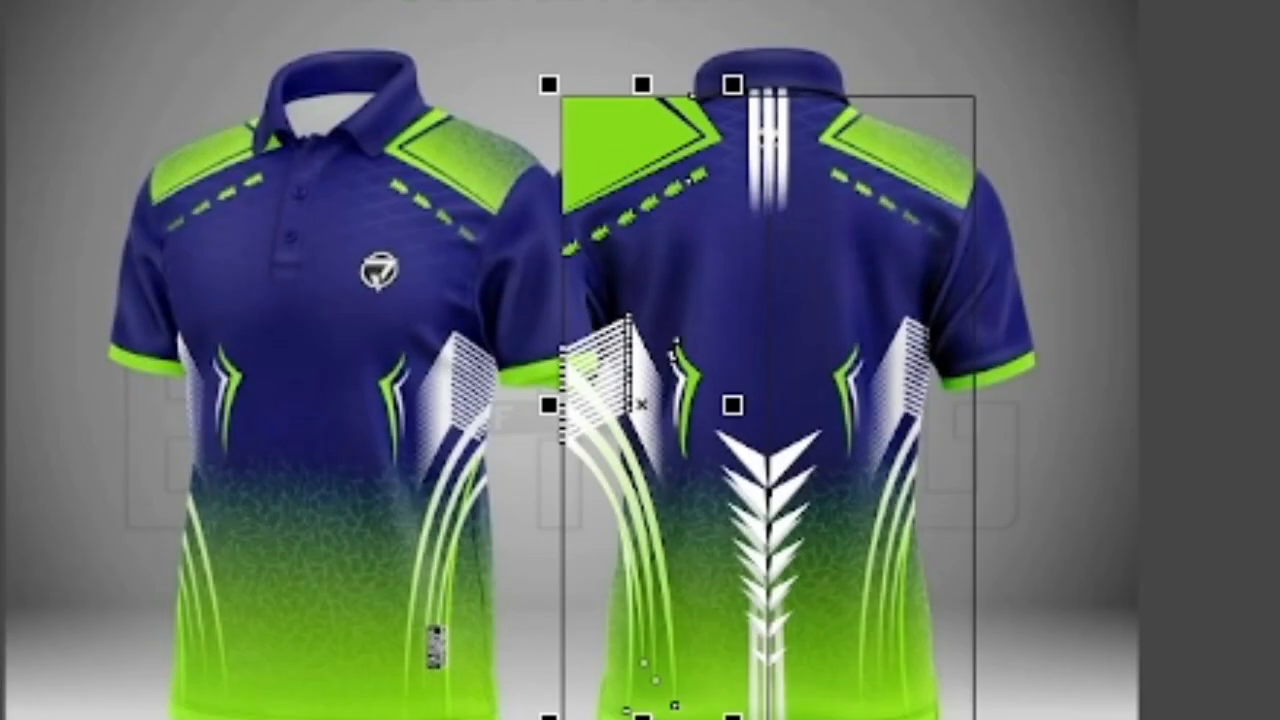
scroll(632, 470, "up", 4)
left_click_drag(497, 356, 1036, 545)
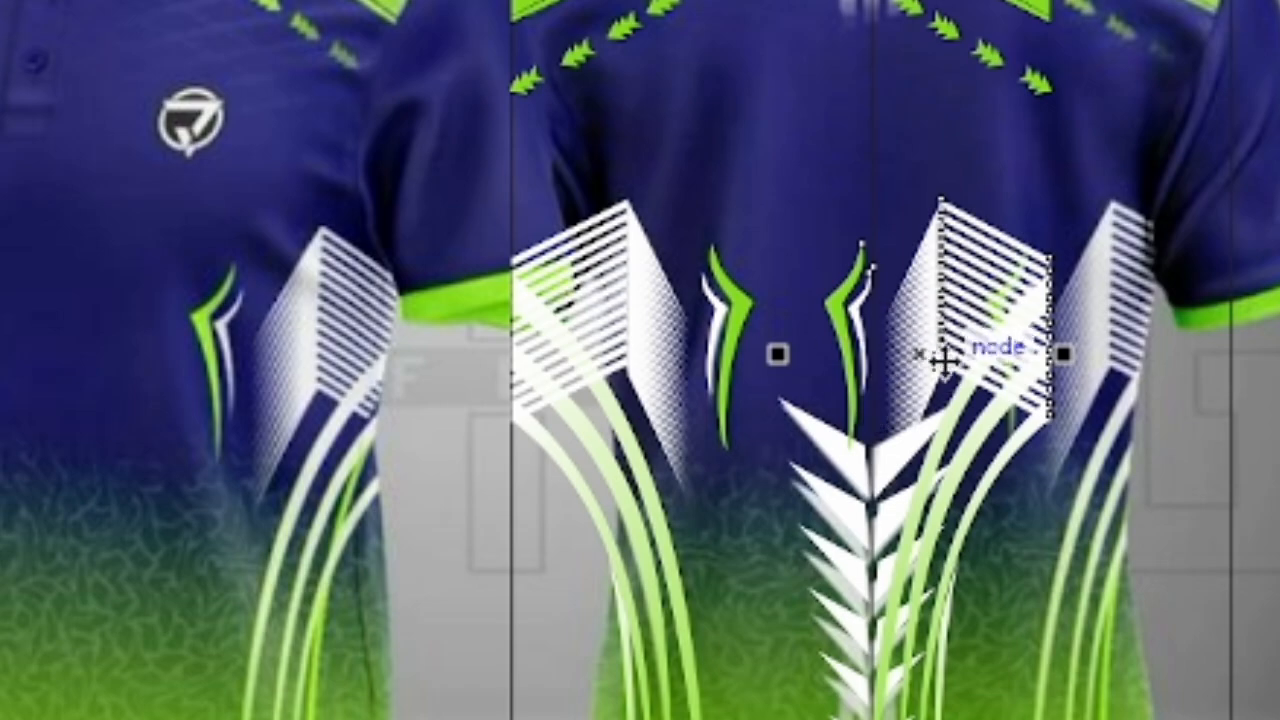
left_click_drag(946, 360, 1114, 367)
- Examine how the mirrored shapes line up on the back and study the texture on the reference shirt's lower front
scroll(1178, 544, "up", 5)
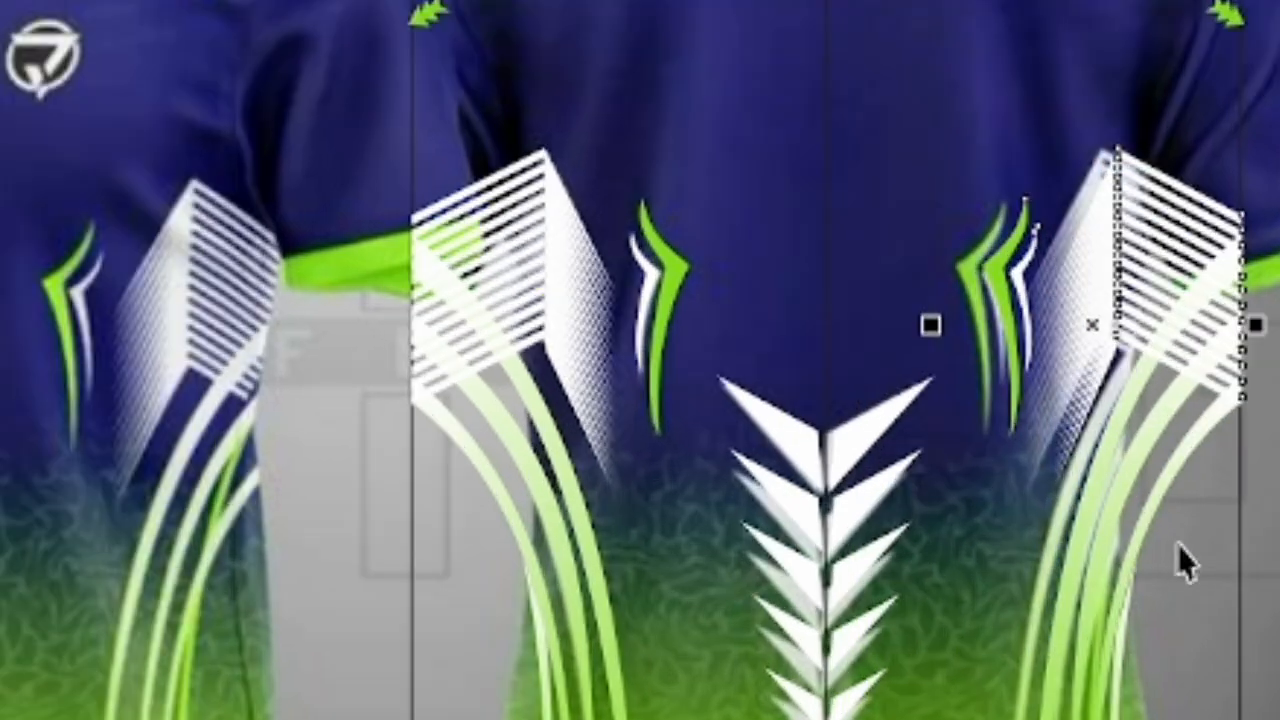
scroll(1255, 170, "up", 5)
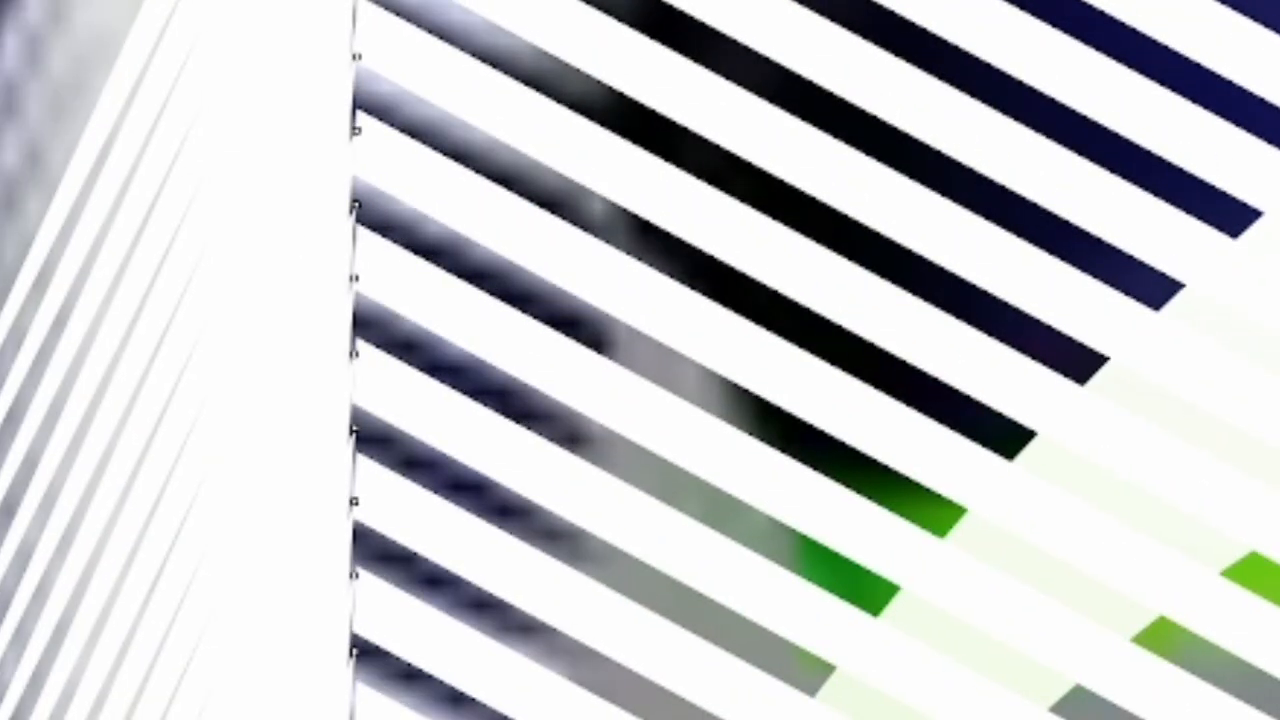
scroll(1143, 276, "down", 7)
scroll(906, 610, "up", 2)
scroll(762, 640, "down", 2)
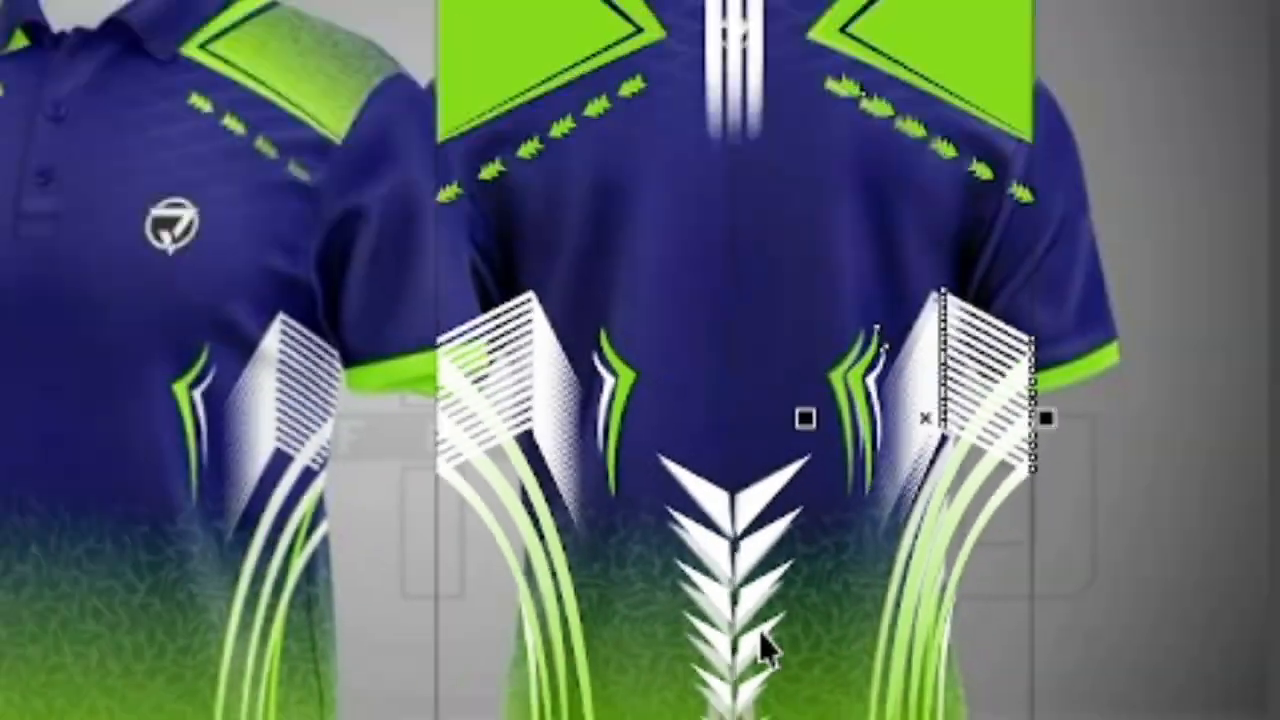
scroll(737, 143, "up", 4)
scroll(829, 80, "down", 4)
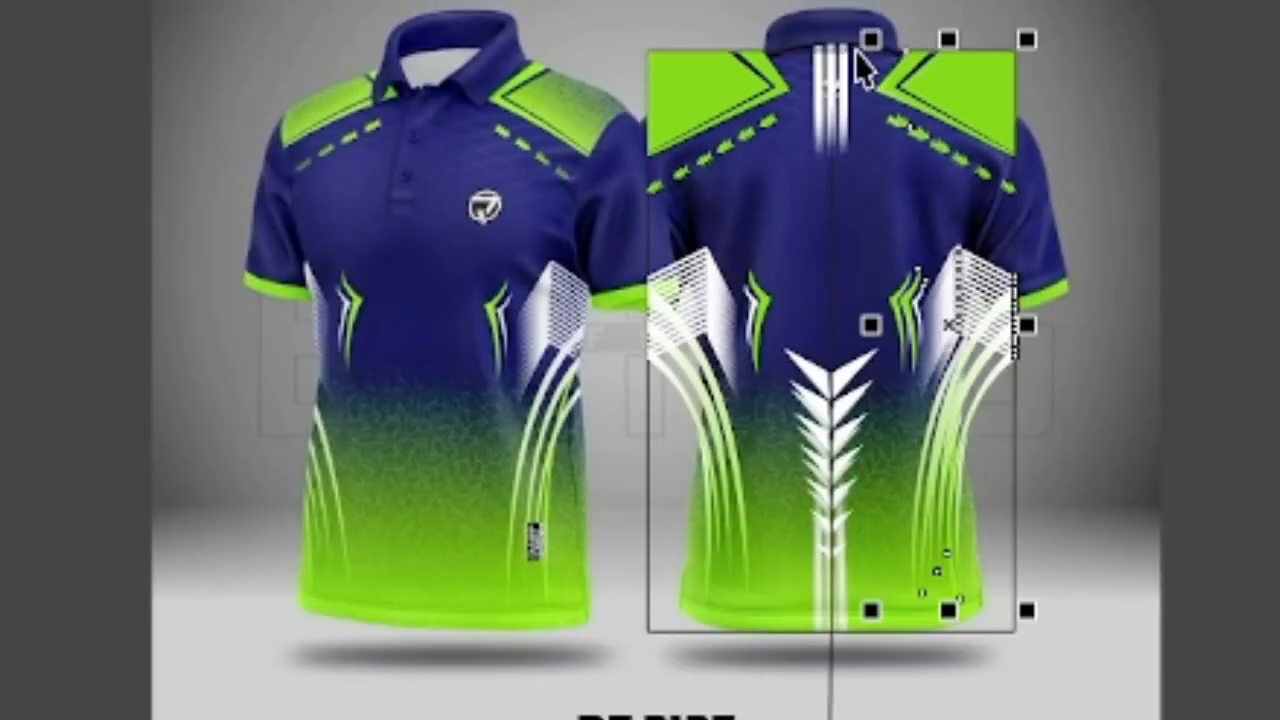
scroll(866, 160, "up", 1)
scroll(866, 688, "up", 1)
scroll(386, 443, "up", 2)
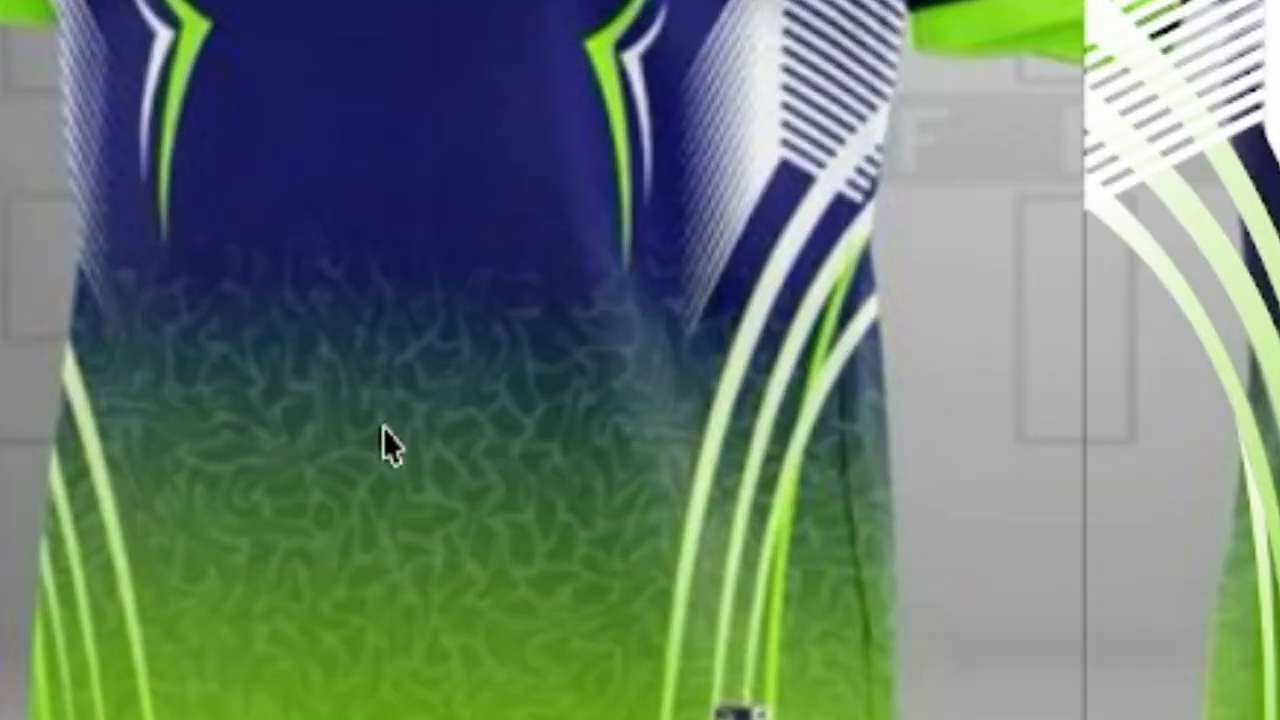
scroll(257, 471, "down", 4)
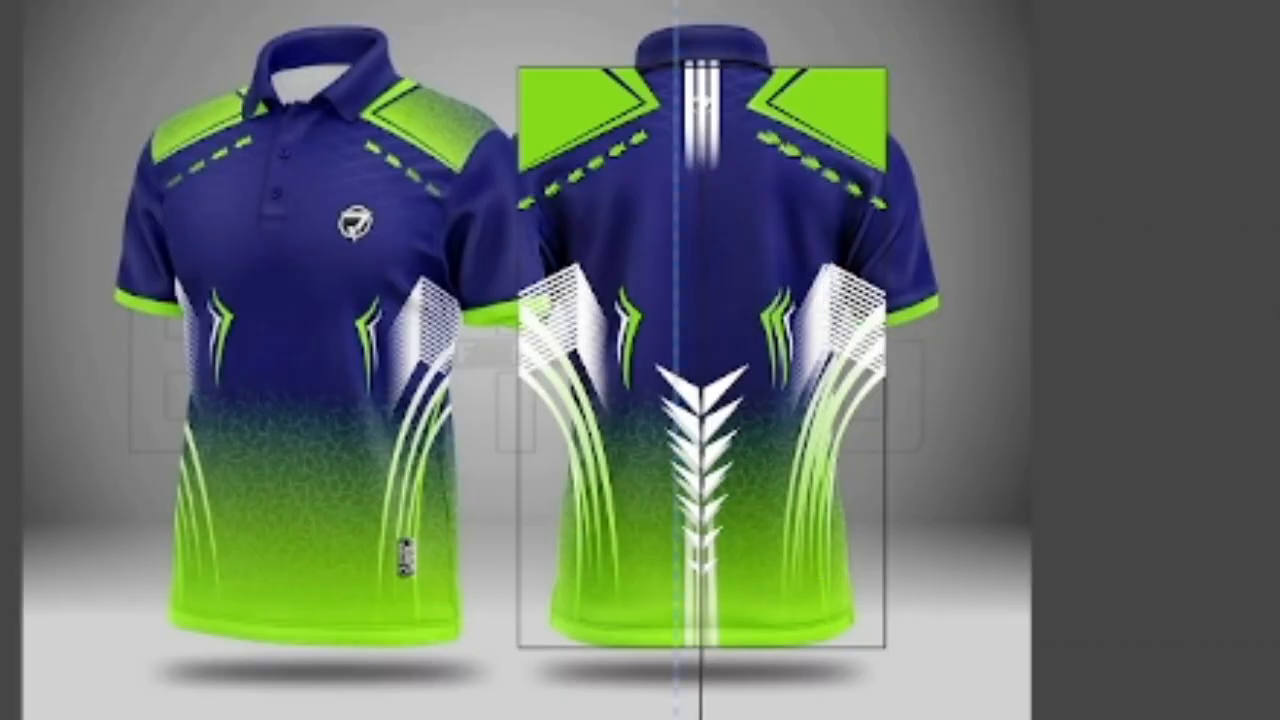
- PowerClip the mirrored right-side shapes together with the central chevrons inside the back rectangle
scroll(636, 500, "up", 1)
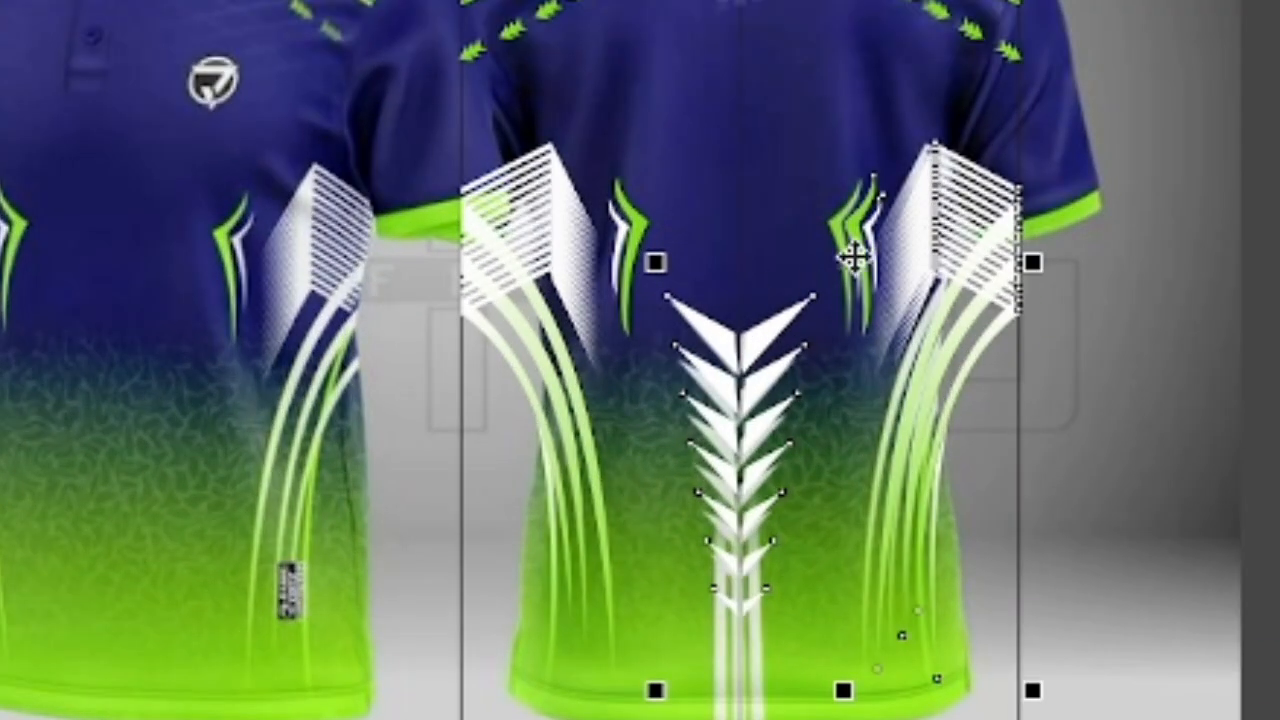
right_click(856, 259)
left_click(967, 718)
left_click(674, 557)
- PowerClip the left-side shoulder, dash, striped panel, curved stripe and hook shapes inside the same back rectangle
scroll(850, 718, "down", 1)
scroll(850, 717, "down", 1)
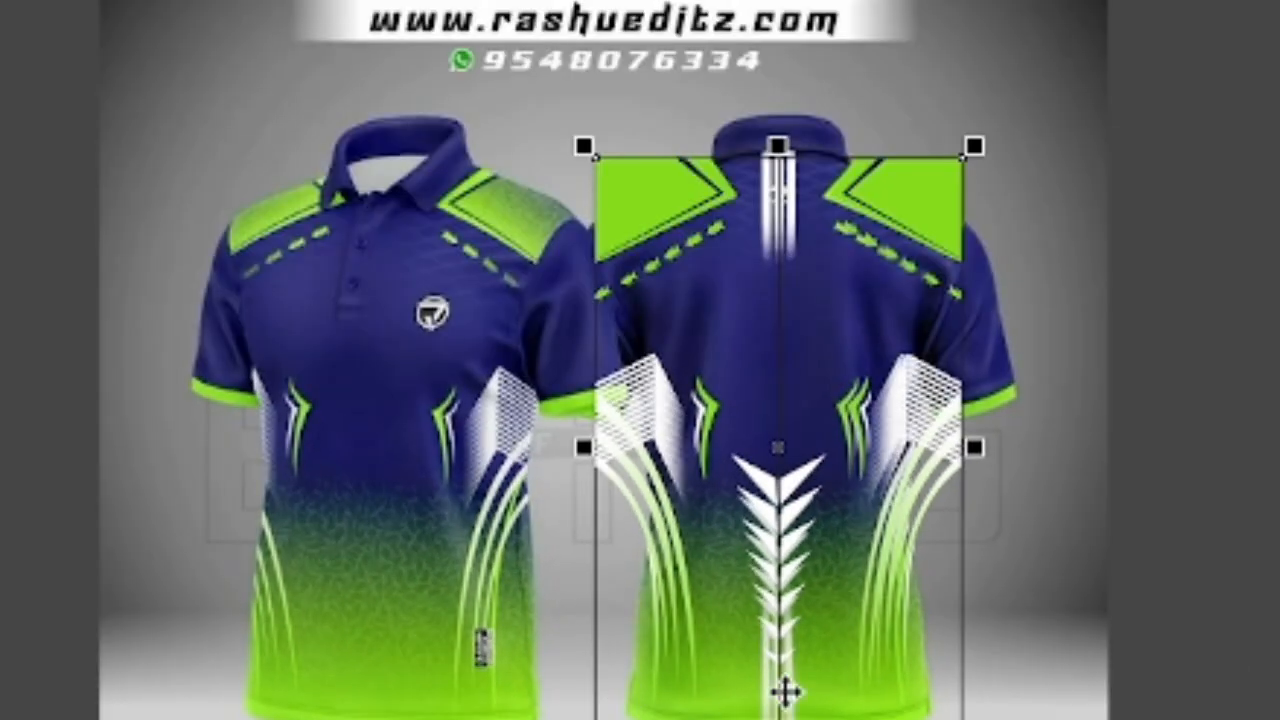
scroll(787, 690, "down", 1)
scroll(543, 562, "up", 3)
scroll(543, 562, "down", 3)
left_click_drag(407, 2, 849, 717)
scroll(710, 662, "up", 2)
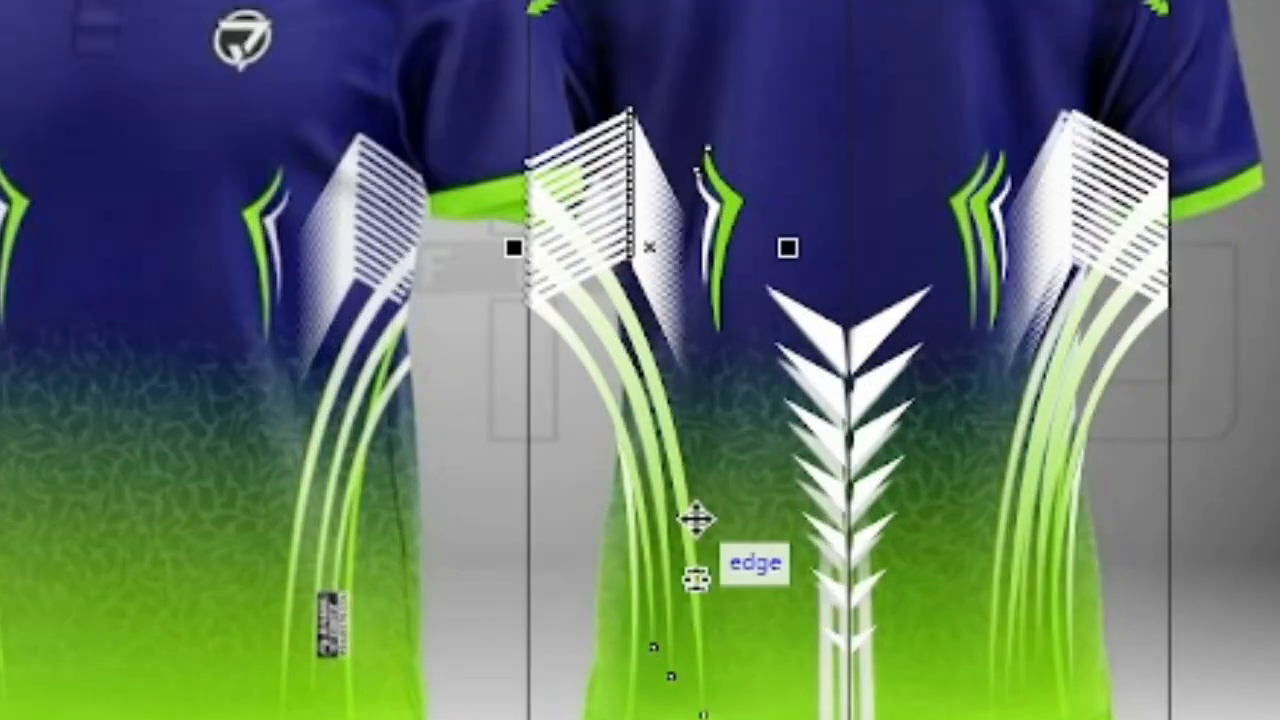
right_click(652, 251)
left_click(800, 714)
left_click(580, 571)
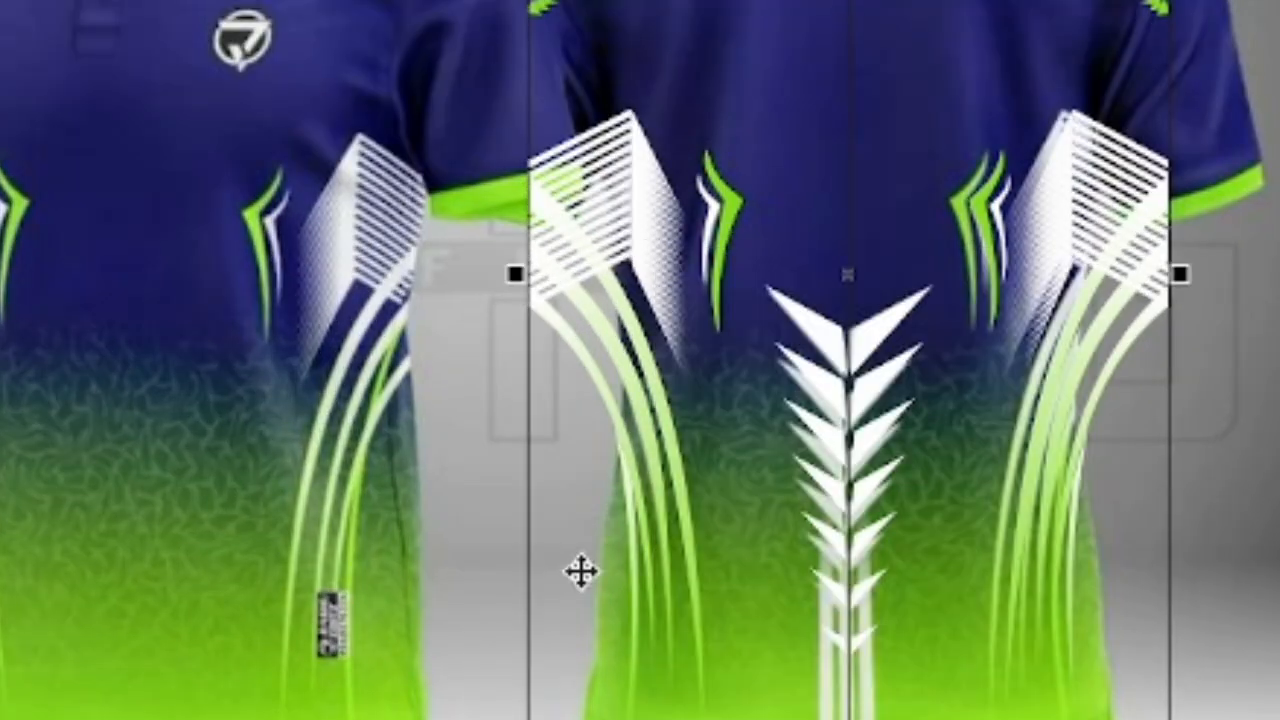
- Move the clipped back design off the reference photo to the empty area on its right
scroll(657, 645, "down", 1)
left_click_drag(785, 425, 1279, 405)
scroll(880, 410, "down", 1)
scroll(1030, 410, "up", 2)
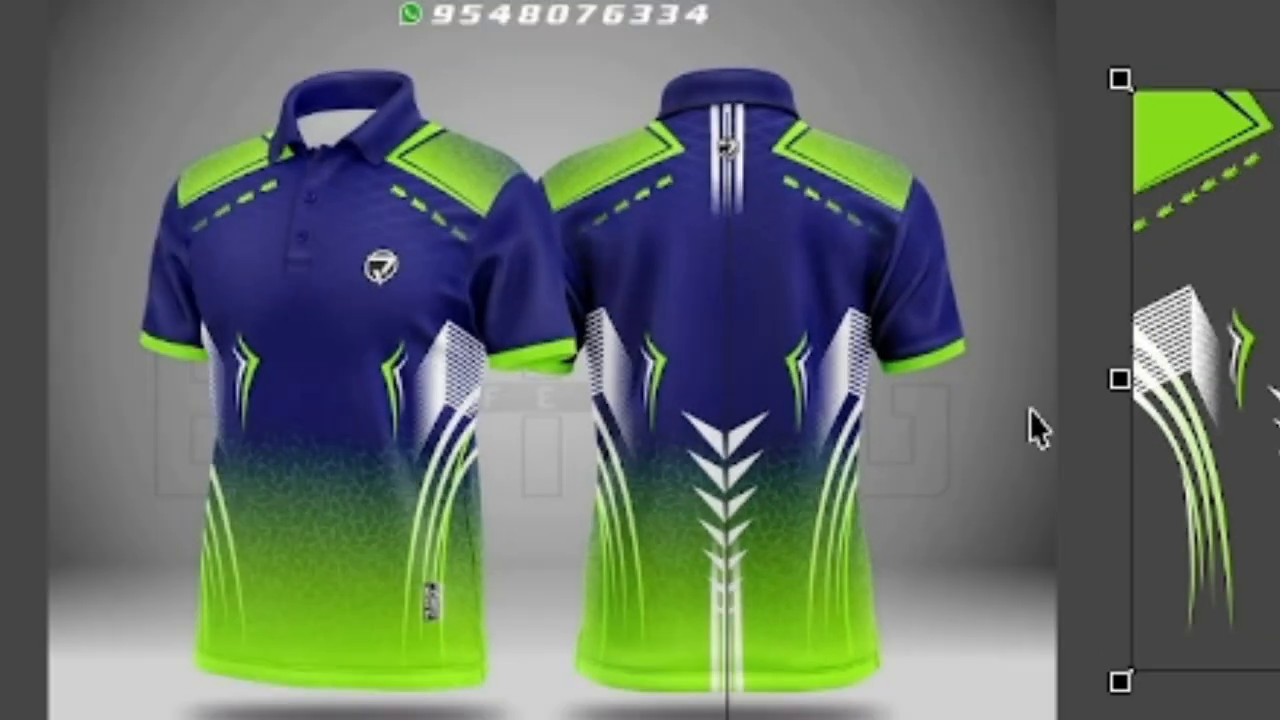
scroll(337, 534, "up", 1)
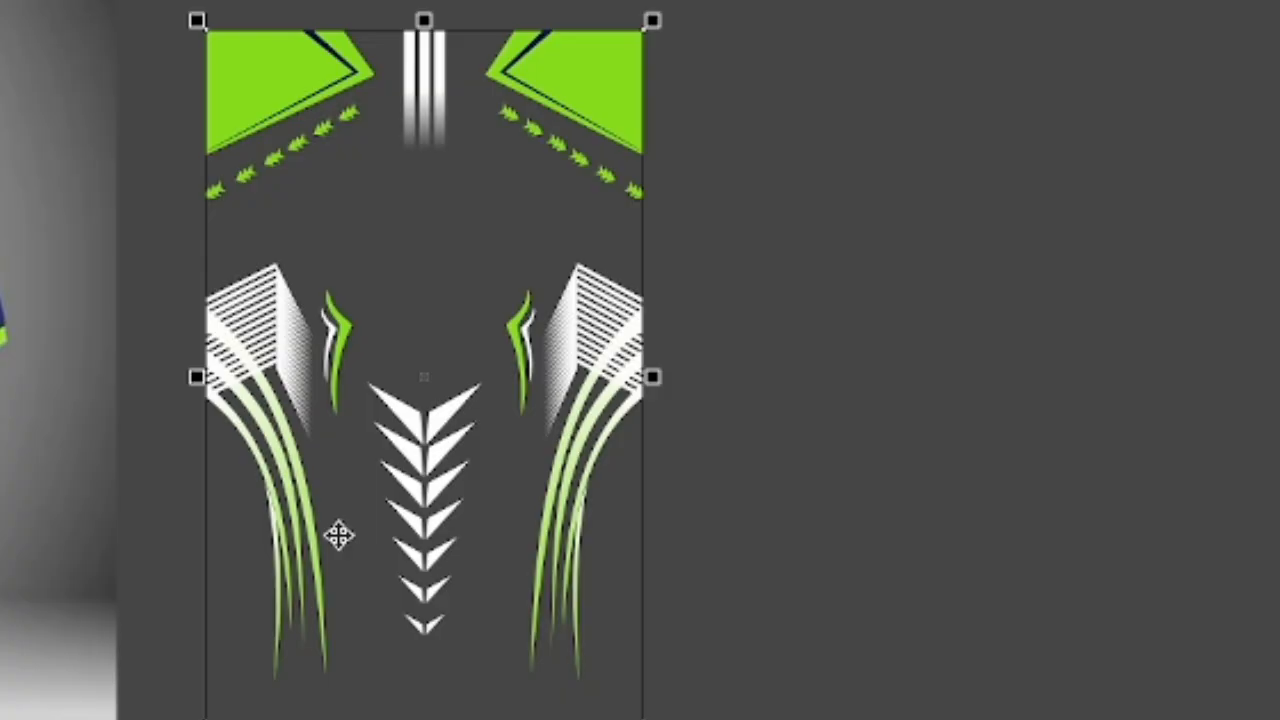
scroll(473, 440, "down", 1)
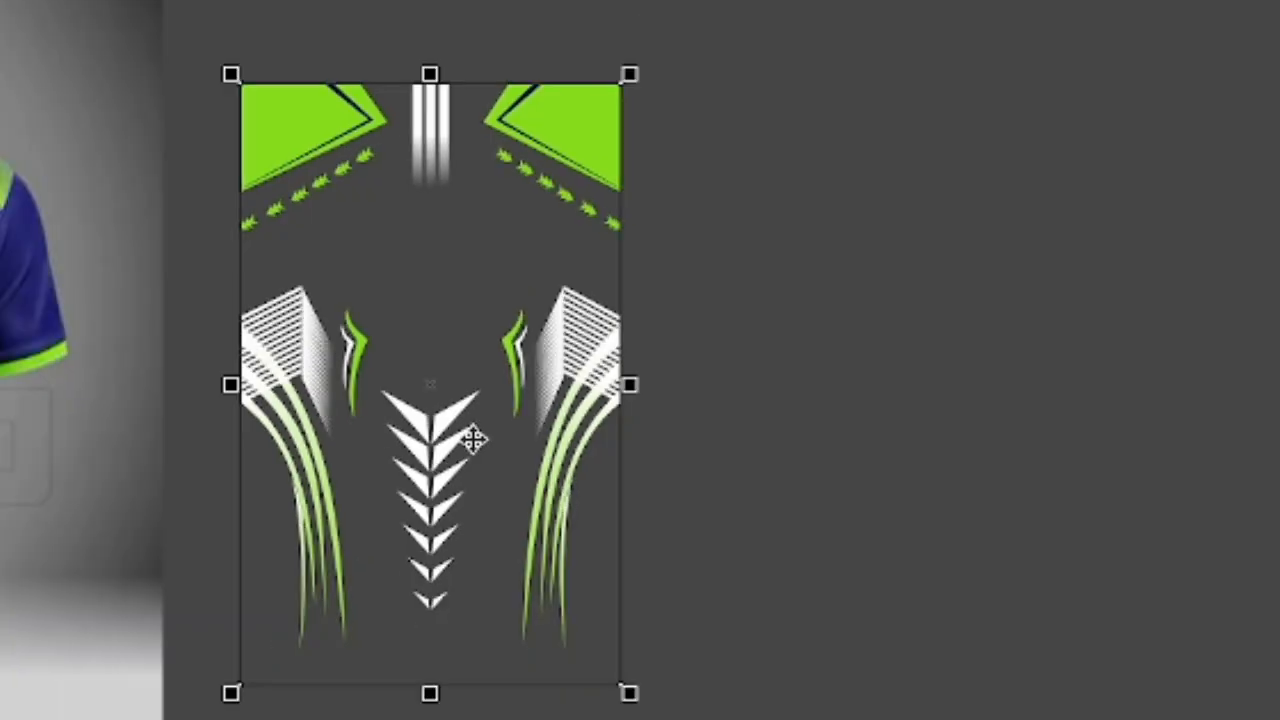
- Fill the back rectangle with a vertical linear gradient from navy at the top to bright green at the bottom
left_click(203, 719)
scroll(203, 510, "down", 2)
scroll(215, 417, "up", 1)
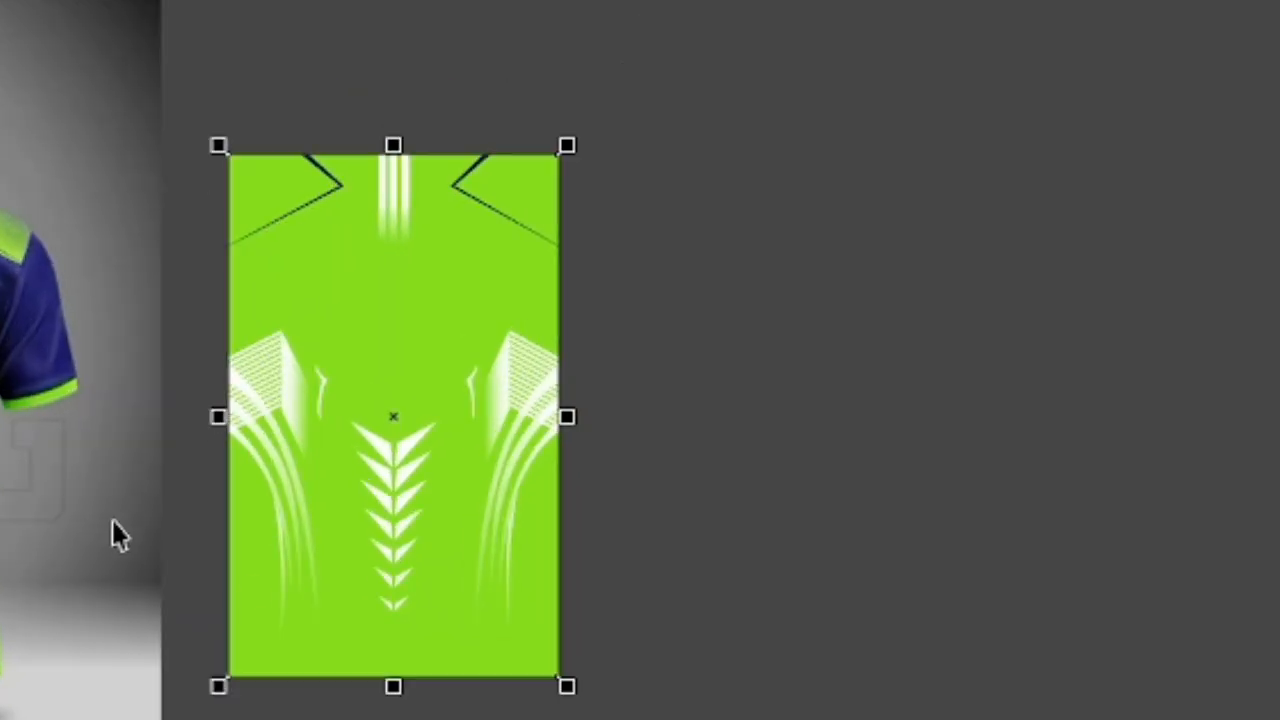
key("g")
left_click_drag(395, 155, 393, 678)
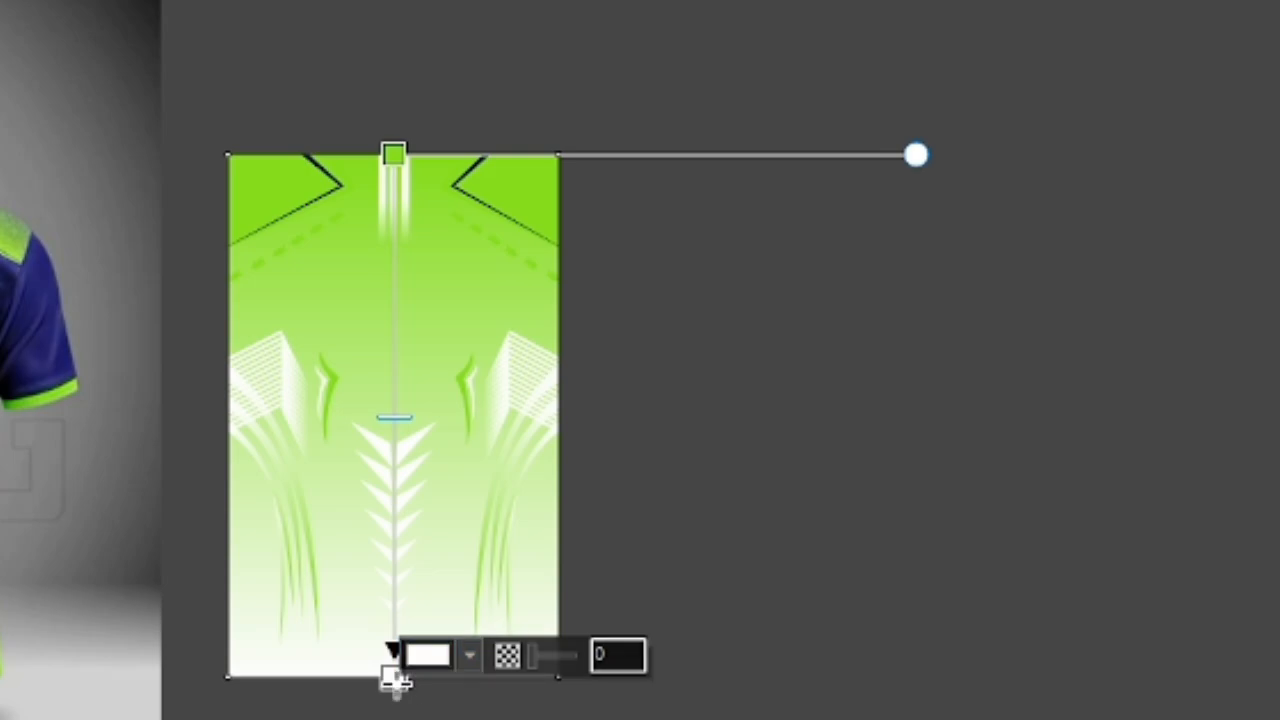
left_click(203, 719)
left_click(399, 157)
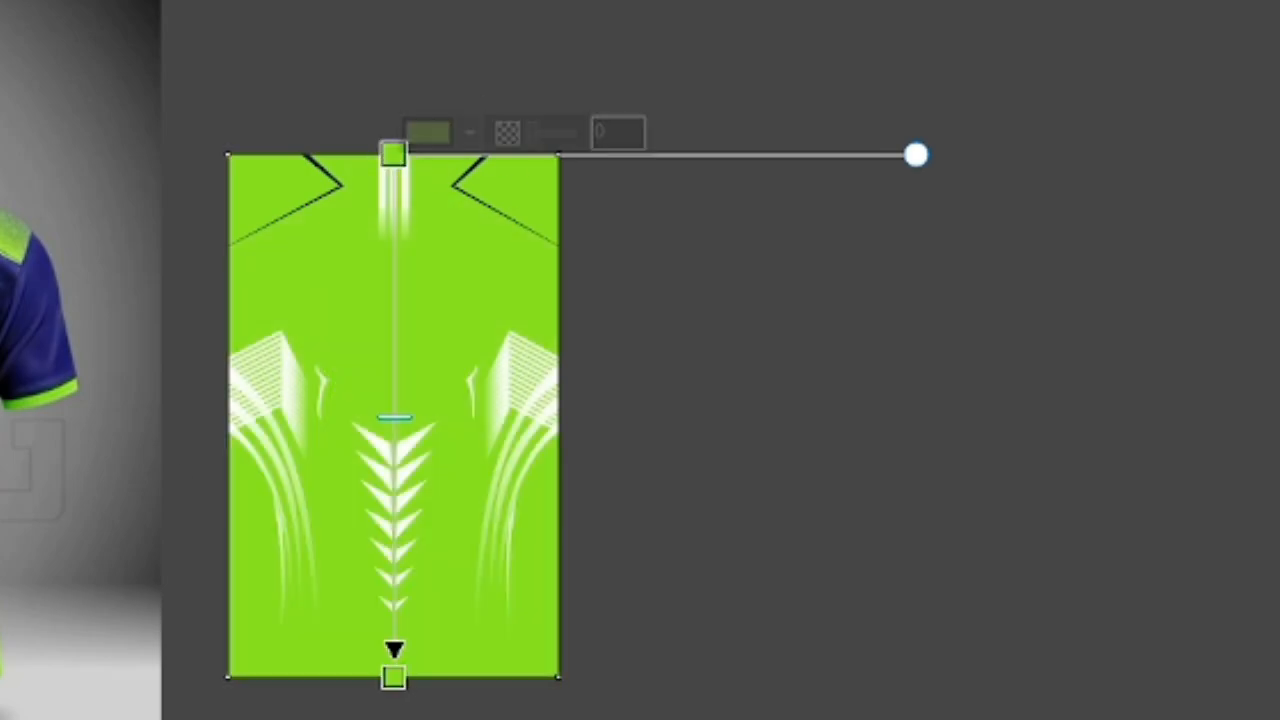
left_click(190, 719)
scroll(0, 619, "up", 1)
scroll(48, 432, "down", 1)
left_click(410, 128)
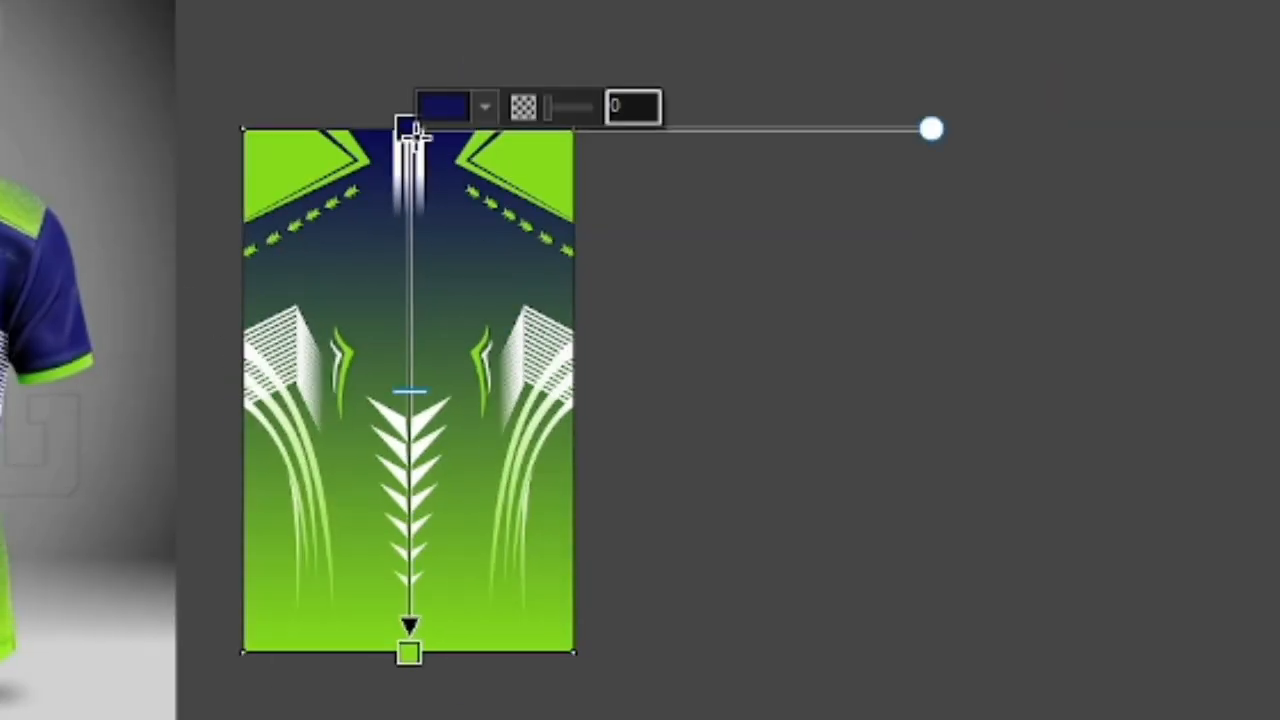
- Shorten the gradient so navy starts fading at the top chevron and solid green begins just below the last chevron
left_click_drag(408, 127, 409, 407)
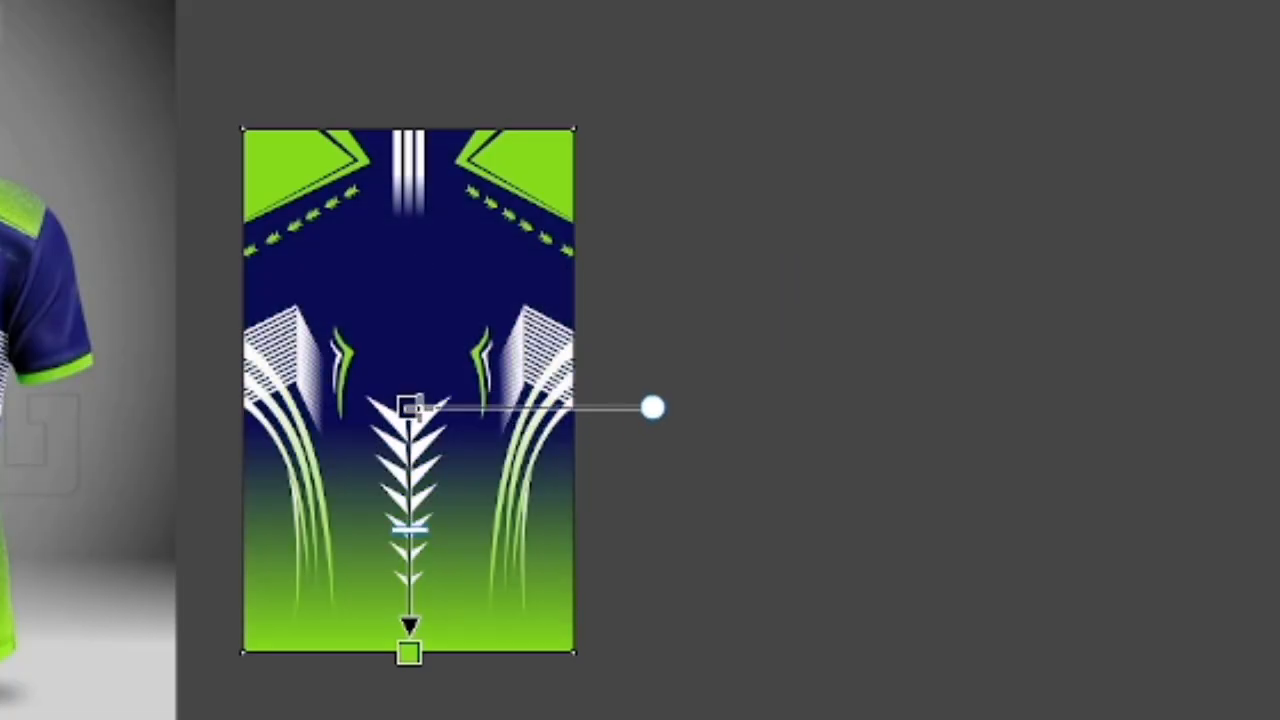
left_click_drag(410, 482, 410, 530)
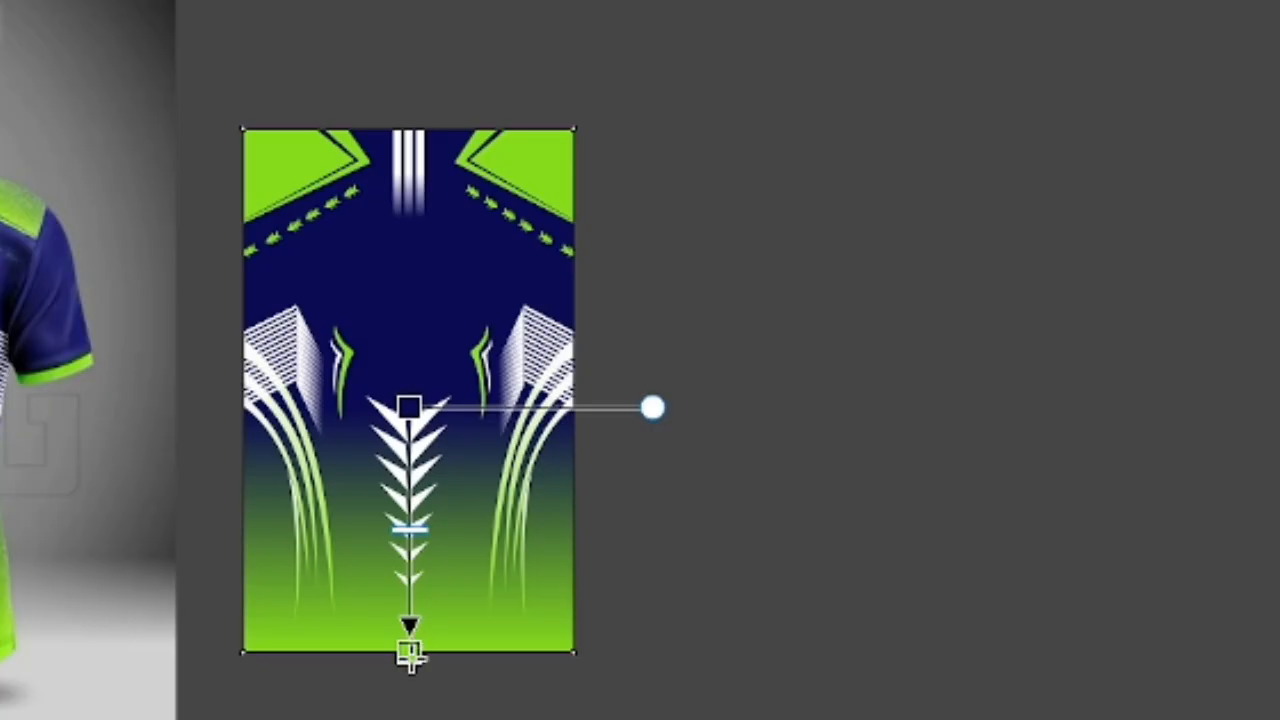
left_click_drag(410, 655, 408, 604)
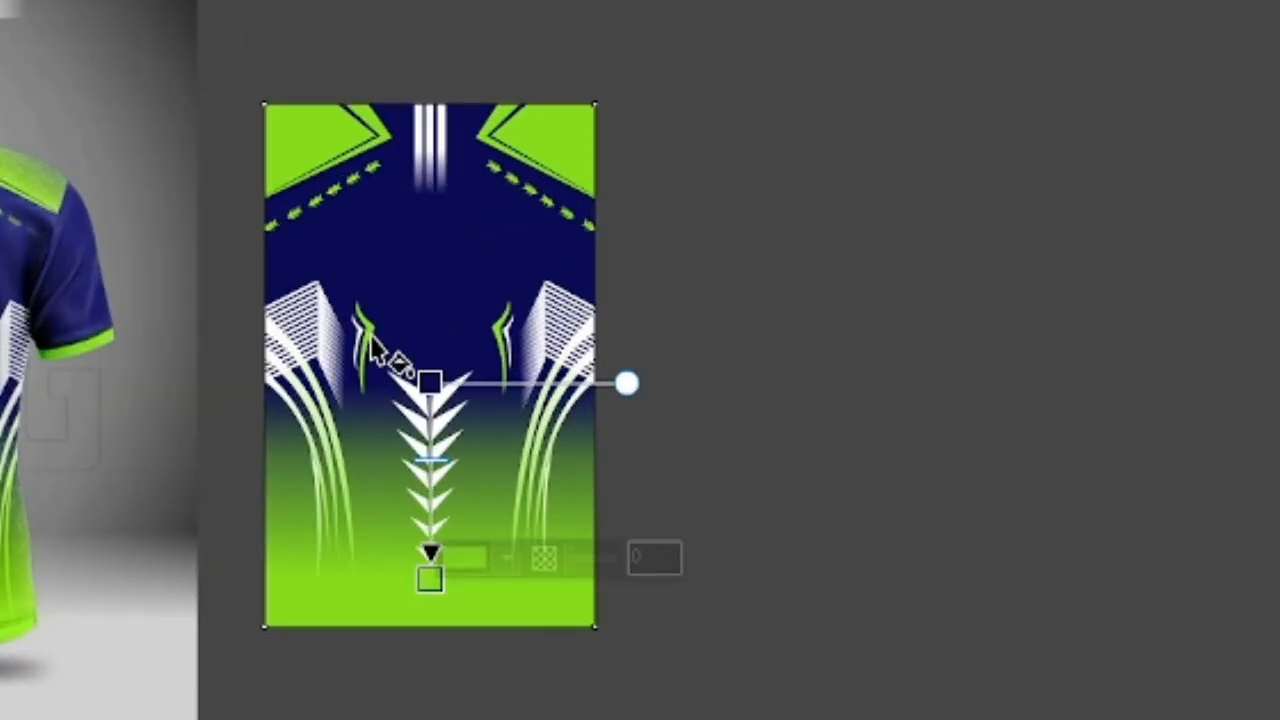
key("v")
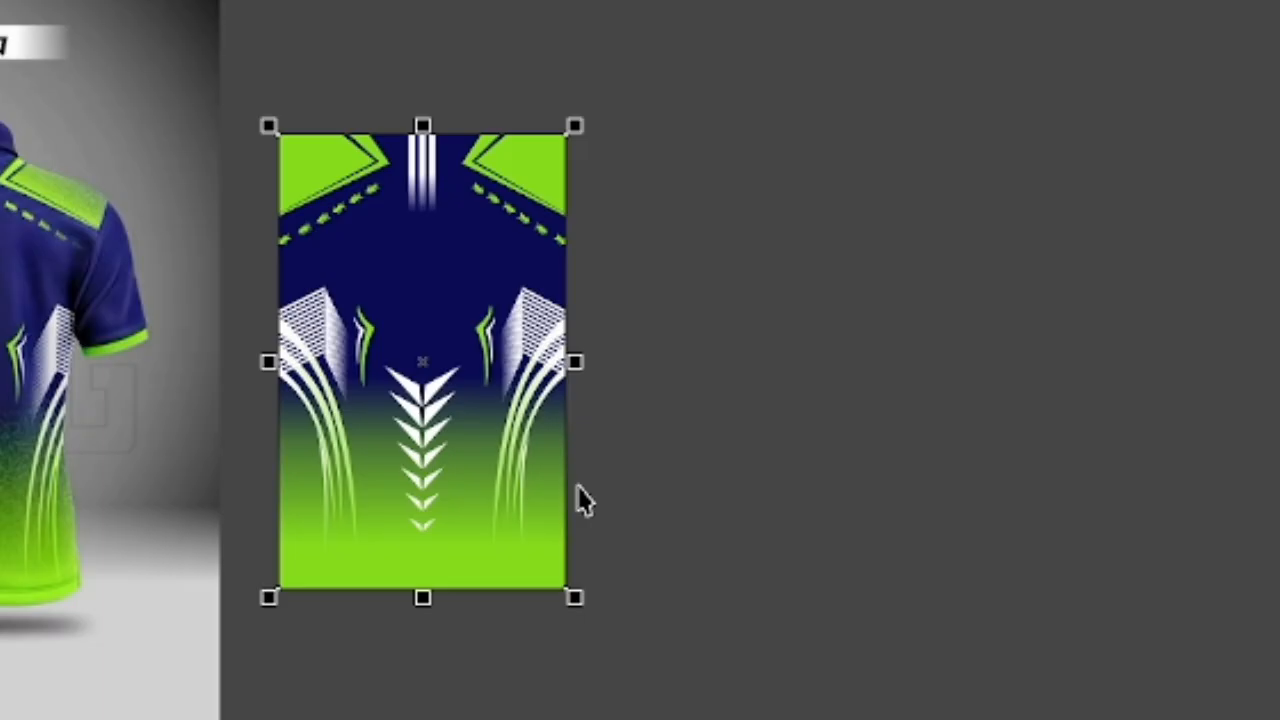
left_click(645, 455)
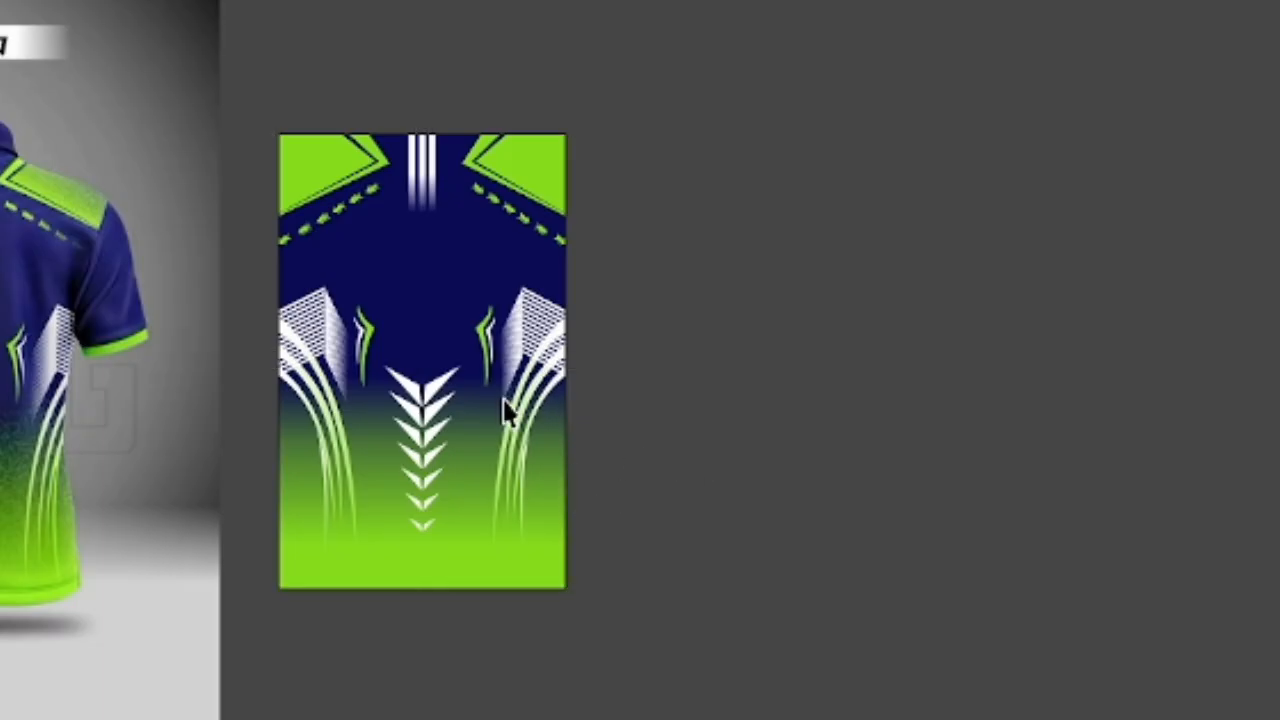
- Place the orange squiggle pattern over the lower half of the back design and recolour it bright green
scroll(388, 260, "up", 1)
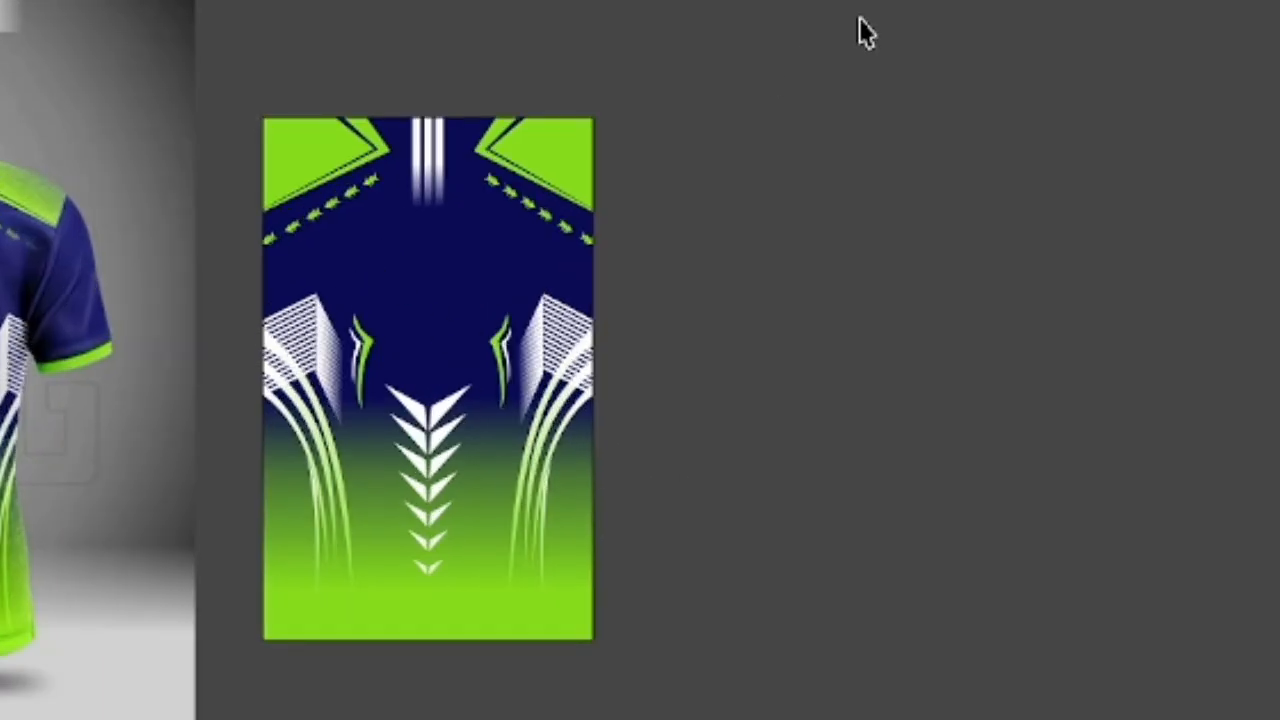
left_click_drag(862, 16, 80, 660)
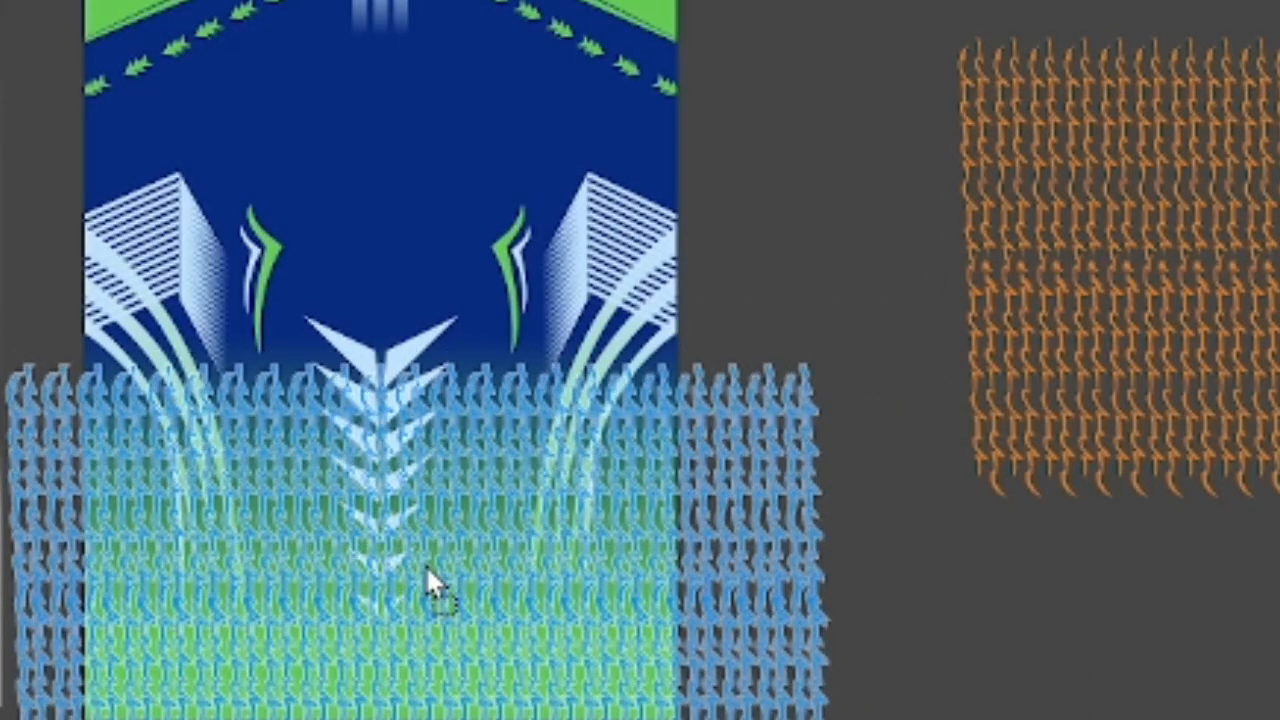
left_click_drag(427, 568, 424, 545)
scroll(510, 435, "down", 2)
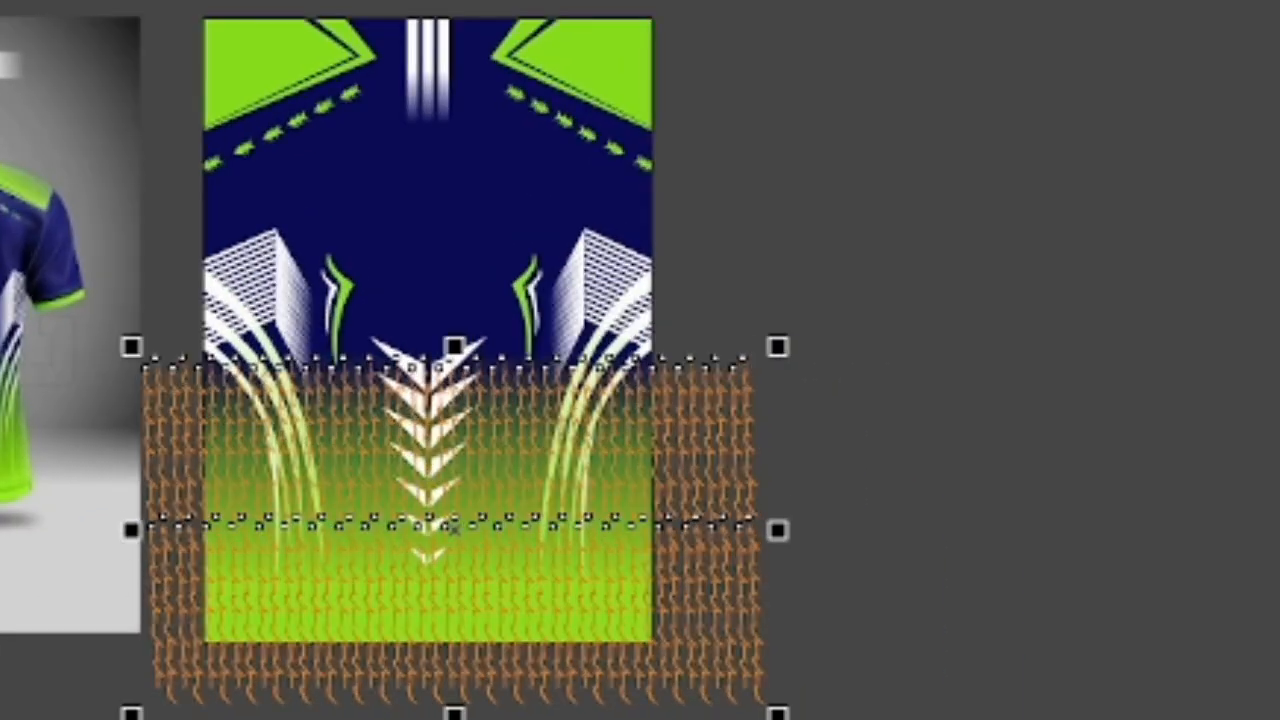
left_click(1276, 360)
scroll(286, 558, "up", 1)
scroll(286, 558, "down", 1)
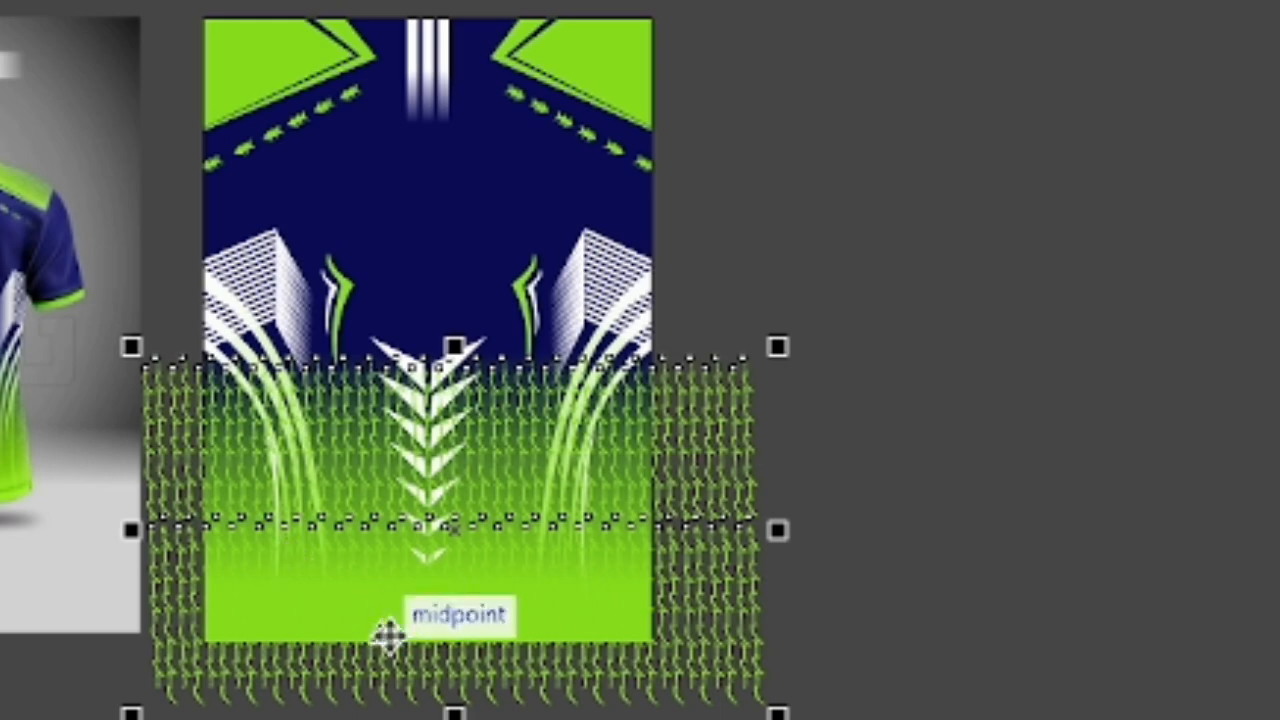
- Cut the green squiggle pattern and paste it inside the back rectangle's PowerClip
key("ctrl+x")
double_click(348, 397)
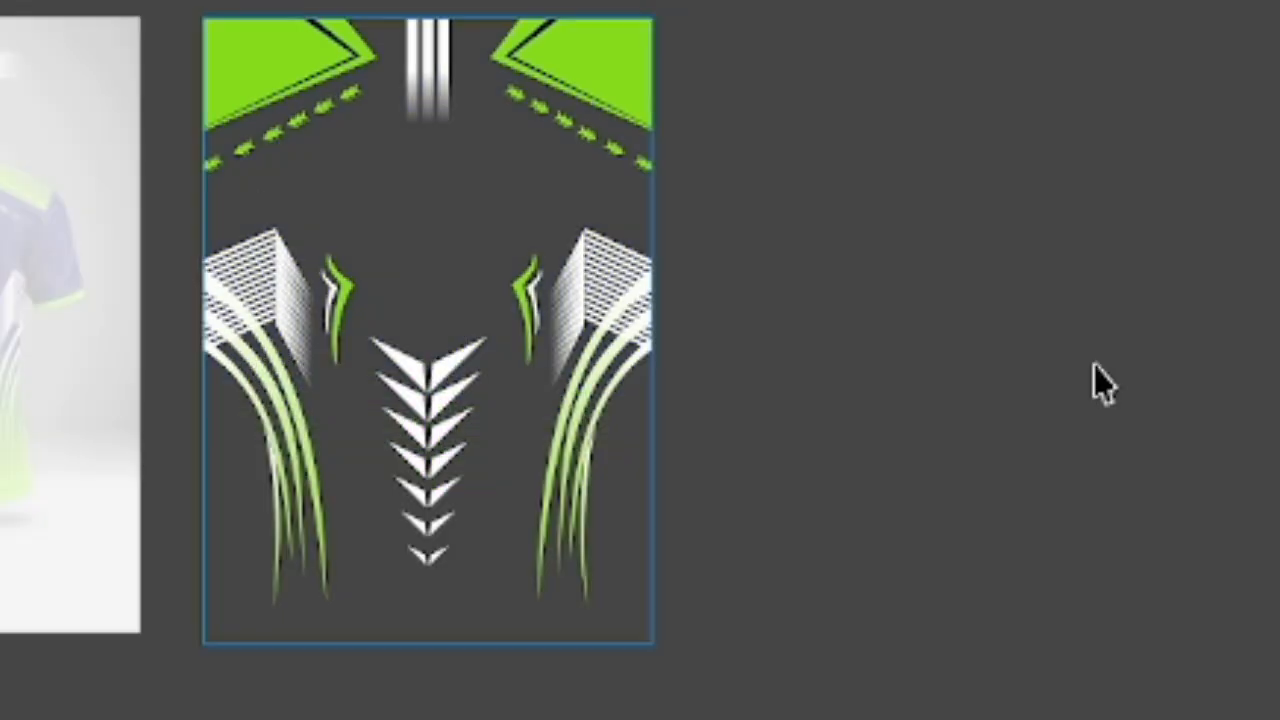
key("ctrl+v")
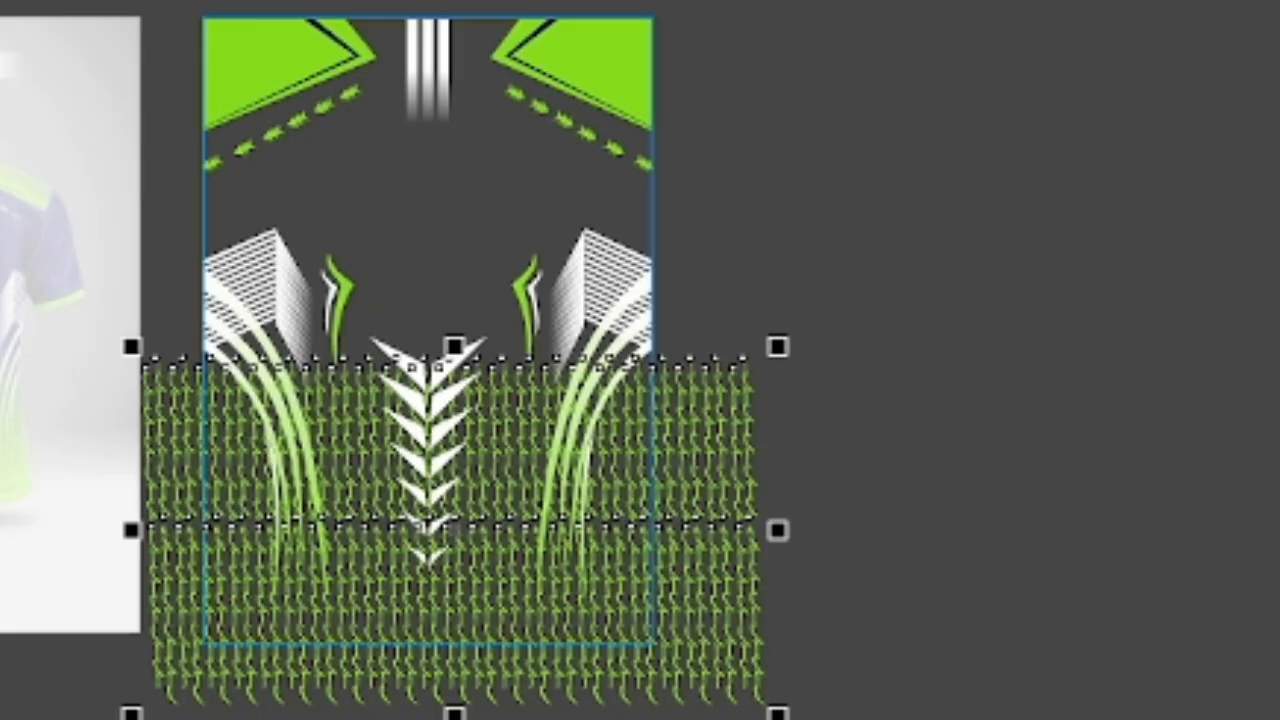
left_click(79, 90, "ctrl")
scroll(198, 225, "down", 2)
scroll(276, 394, "up", 4)
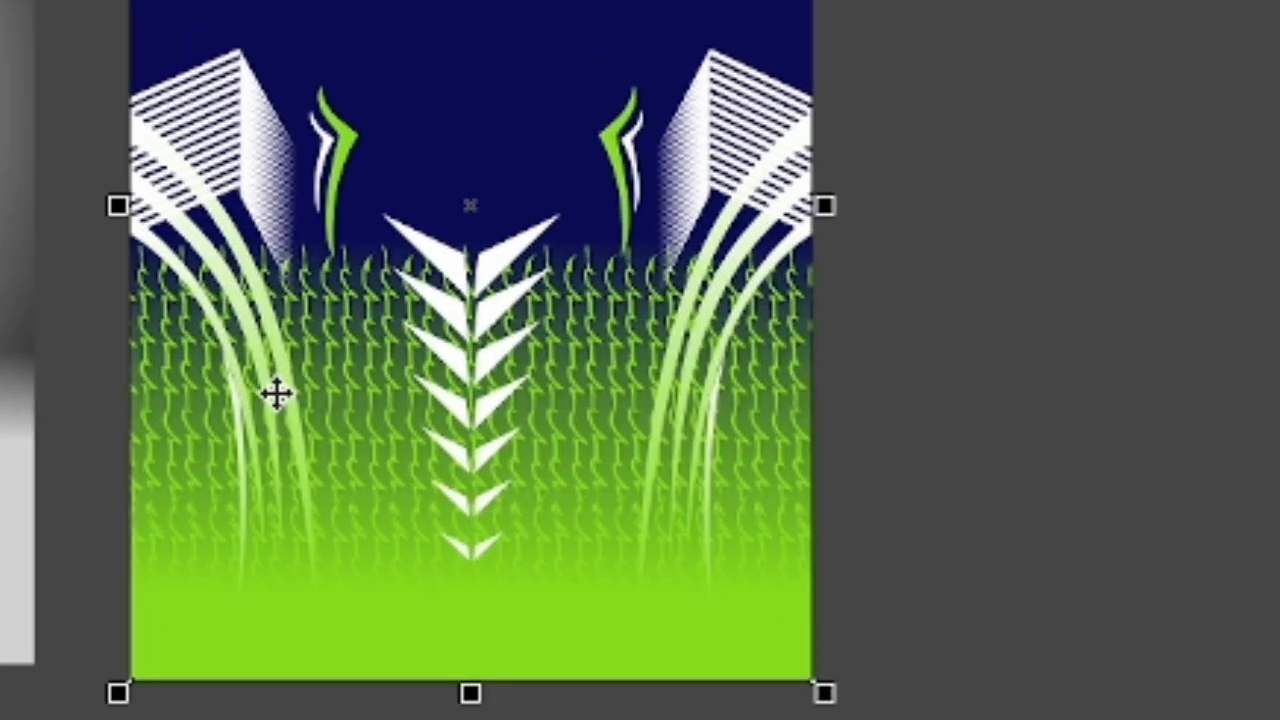
- Reopen the PowerClip contents and stretch the squiggle pattern upwards to about the top of the hooked accents
scroll(276, 394, "down", 1)
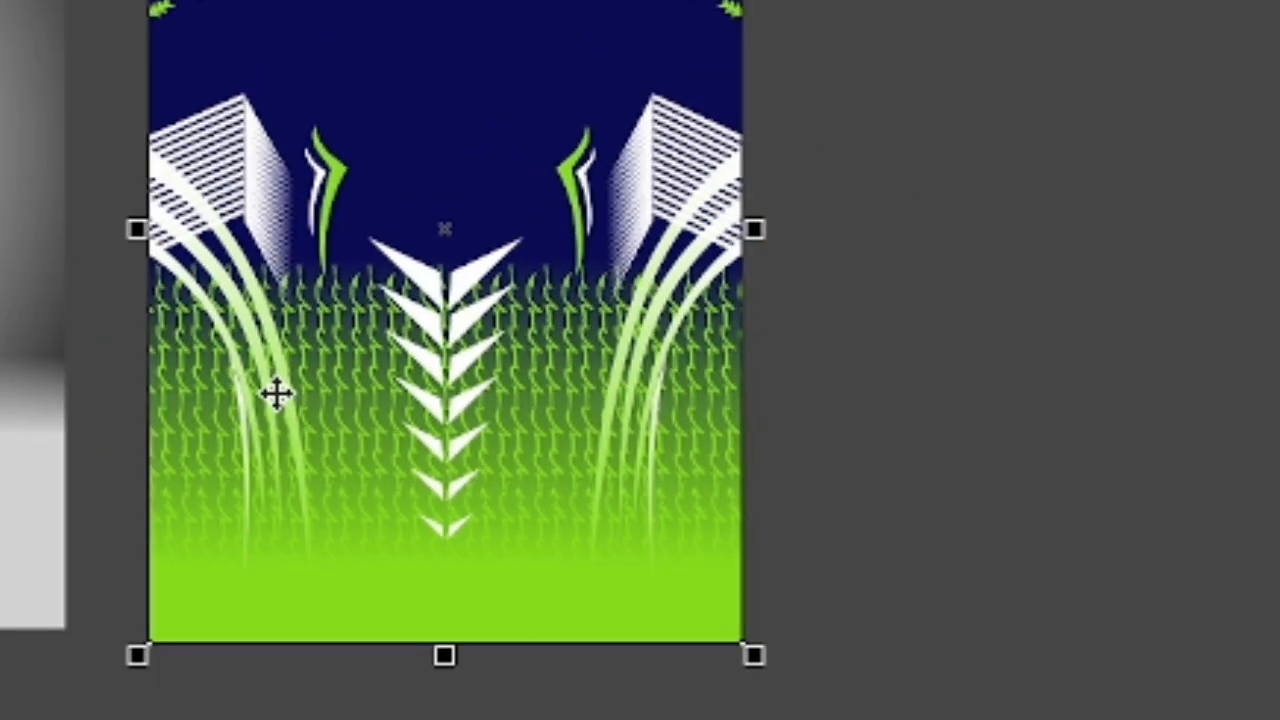
scroll(435, 445, "down", 1)
left_click(440, 445, "ctrl")
left_click(763, 464)
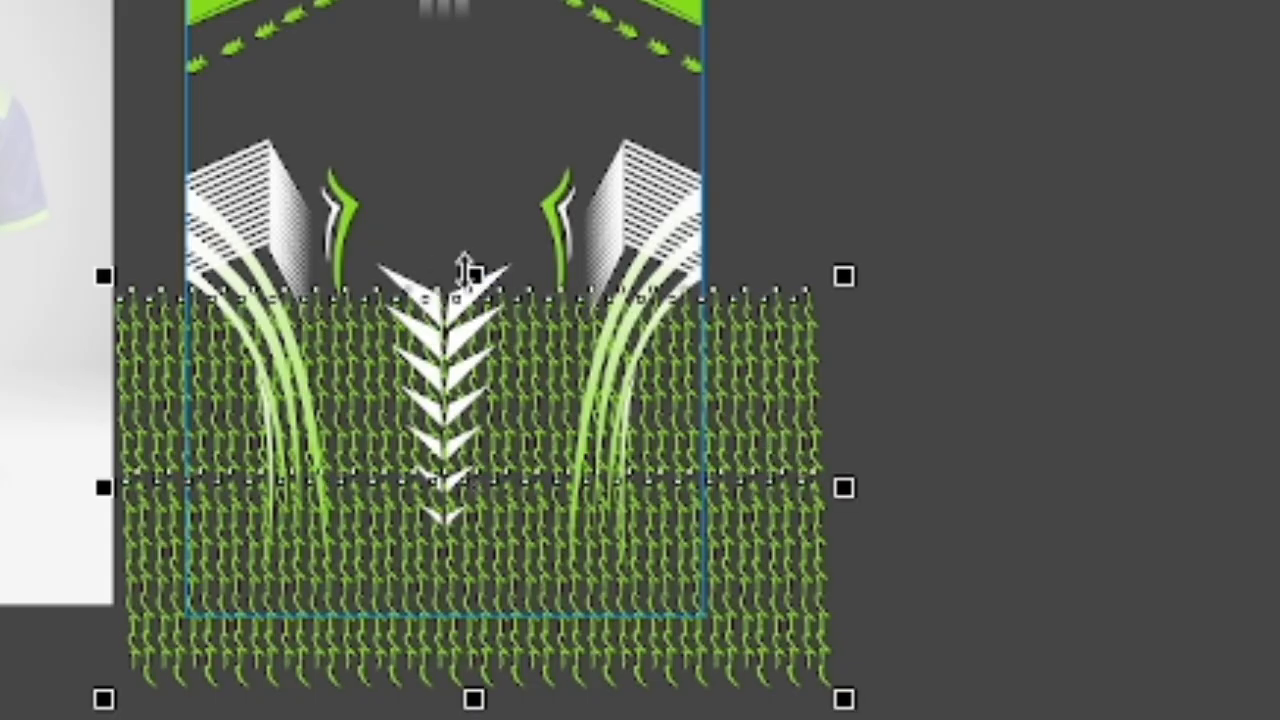
left_click_drag(473, 277, 483, 182)
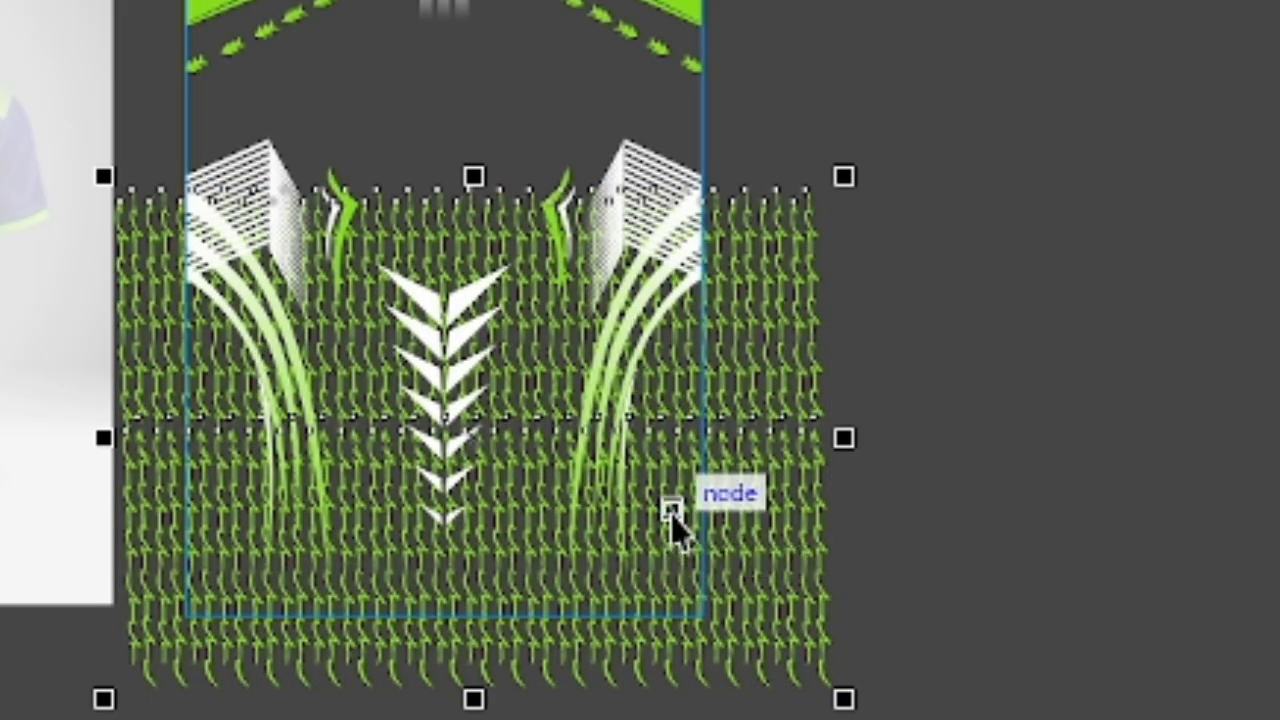
- Apply a linear transparency to the squiggle pattern, opaque near the fourth chevron and clear at its upper edge, and finish editing the PowerClip
right_click(677, 523)
left_click(645, 555)
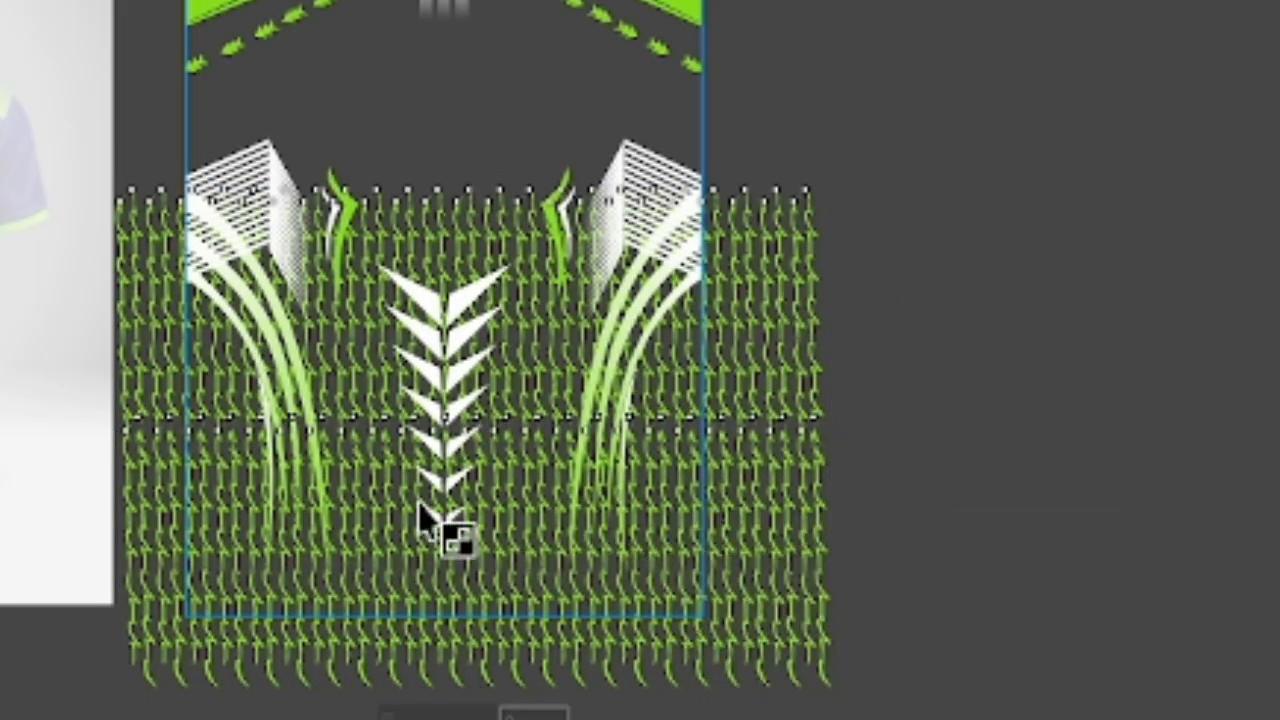
left_click_drag(456, 514, 471, 193)
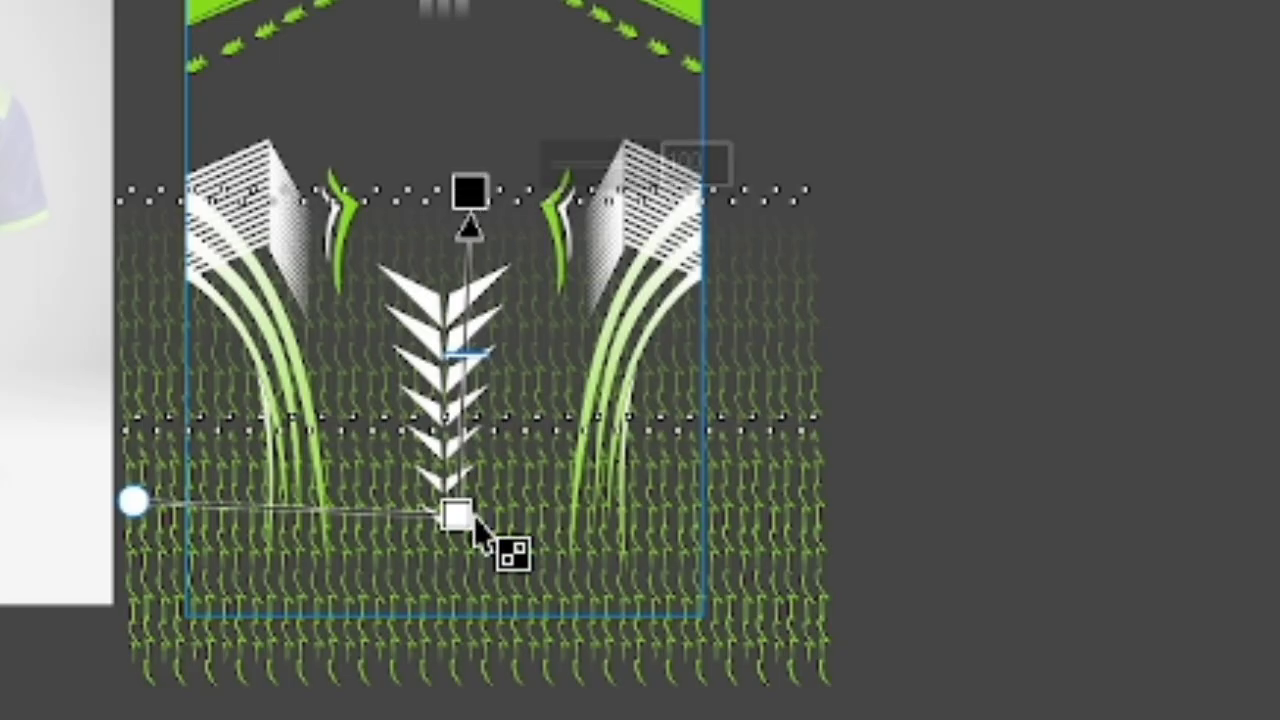
left_click_drag(456, 514, 470, 422)
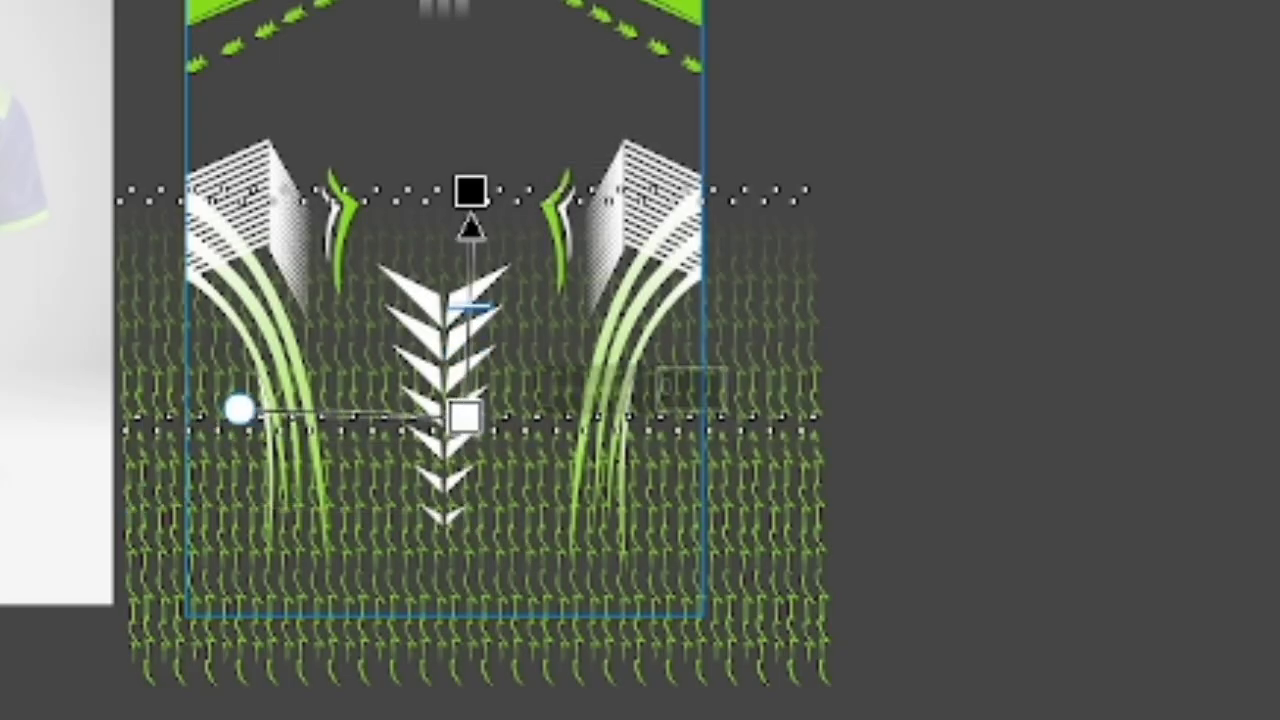
key("space")
left_click(860, 375, "ctrl")
scroll(432, 376, "up", 1)
scroll(474, 350, "up", 1)
scroll(474, 349, "down", 1)
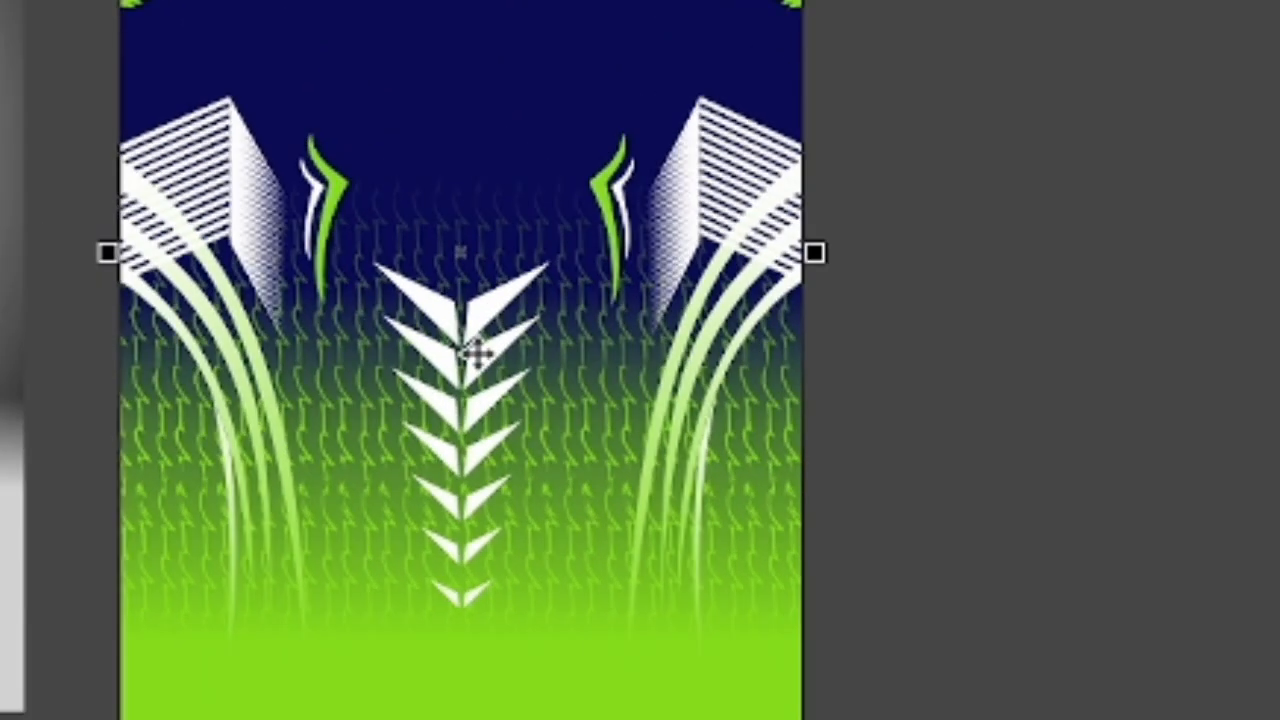
scroll(474, 352, "down", 1)
scroll(475, 352, "up", 1)
scroll(476, 352, "down", 1)
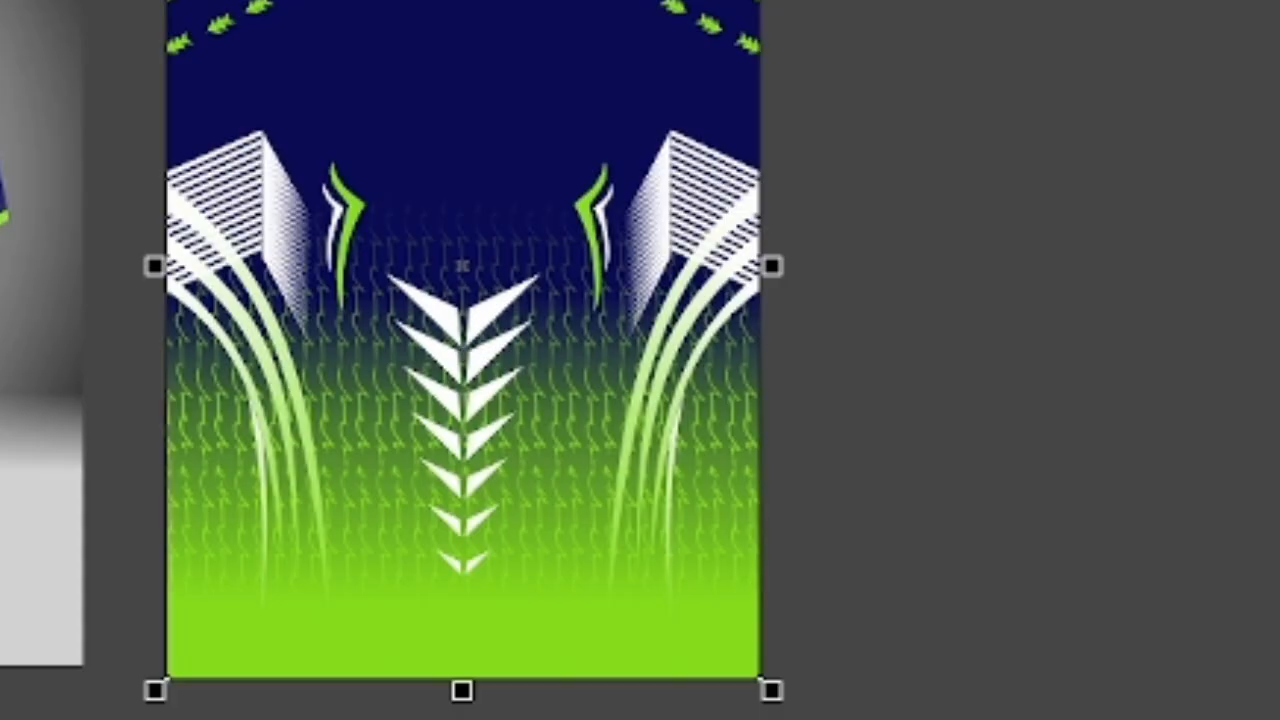
- Reopen the PowerClip and lower the clear end of the squiggle transparency to just above the top chevron
left_click(441, 284, "ctrl")
left_click(796, 388)
key("space")
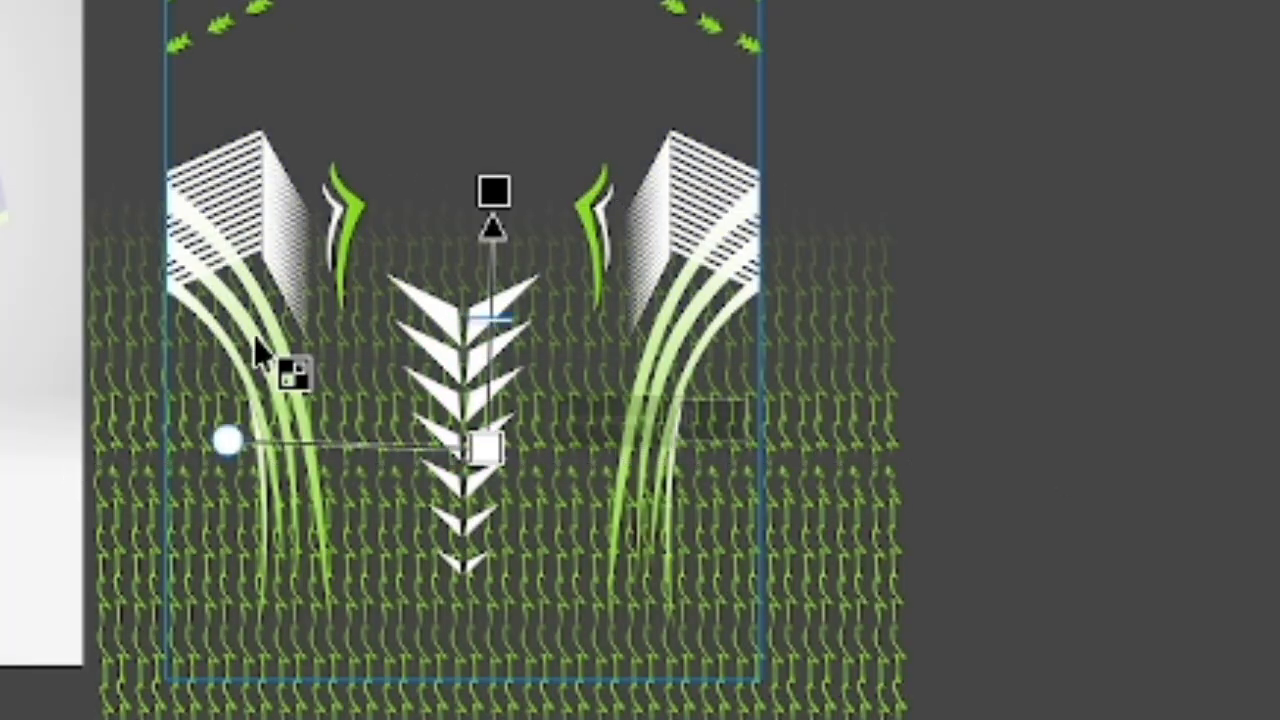
left_click_drag(500, 190, 493, 235)
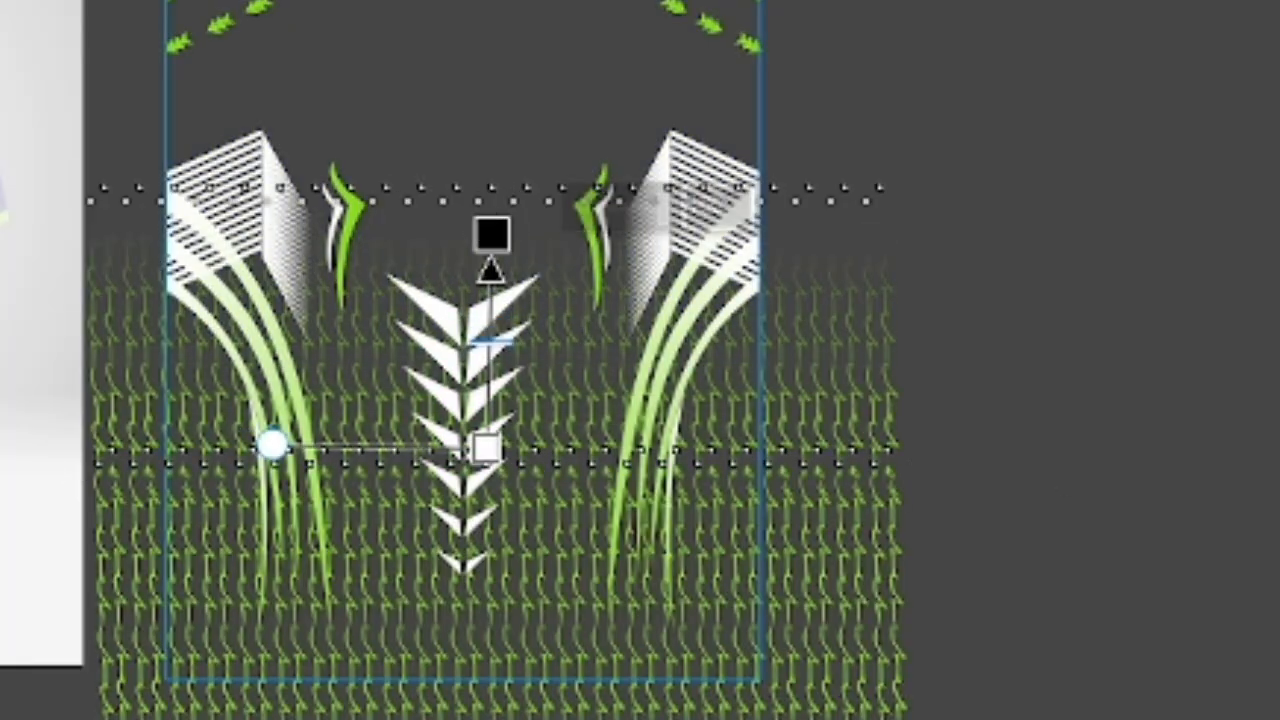
key("space")
scroll(474, 383, "down", 1)
scroll(474, 383, "up", 1)
scroll(474, 383, "down", 1)
left_click(1160, 701)
scroll(631, 540, "down", 1)
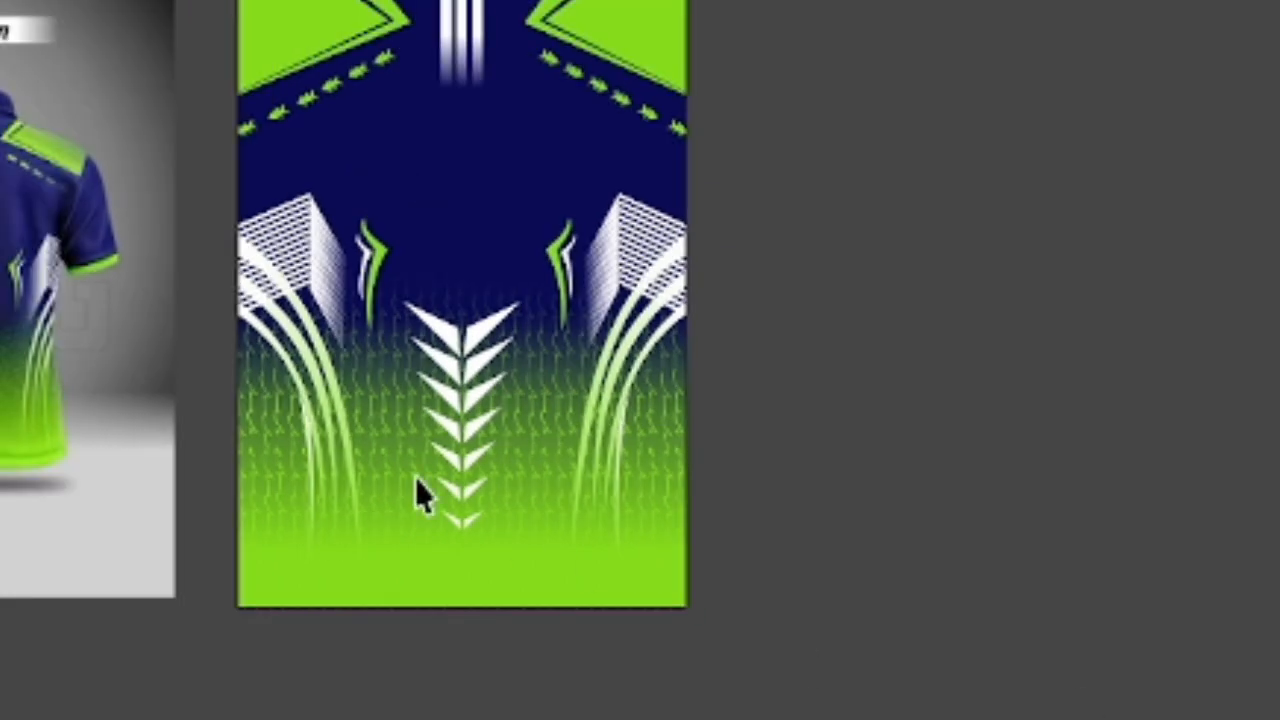
scroll(684, 186, "up", 2)
scroll(100, 373, "down", 2)
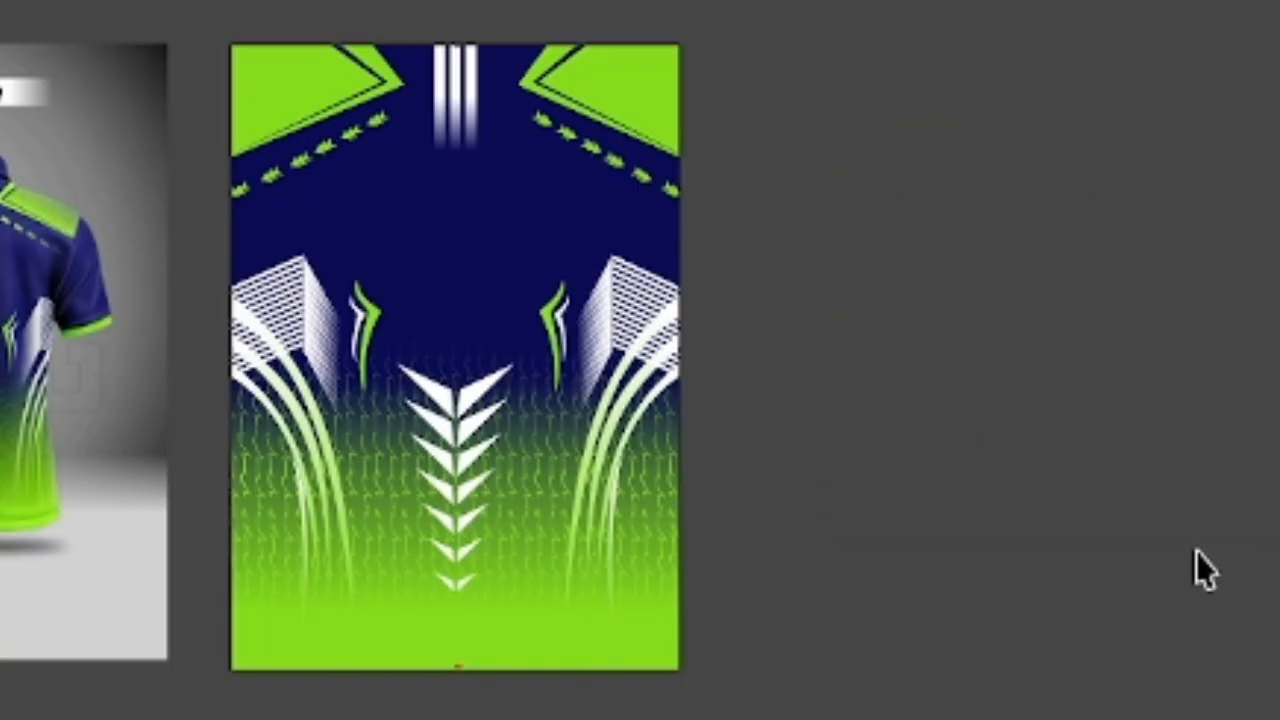
- Import the black polo shirt mockup with front and back views and place it beside the finished back design
right_click(1046, 160)
left_click(1182, 380)
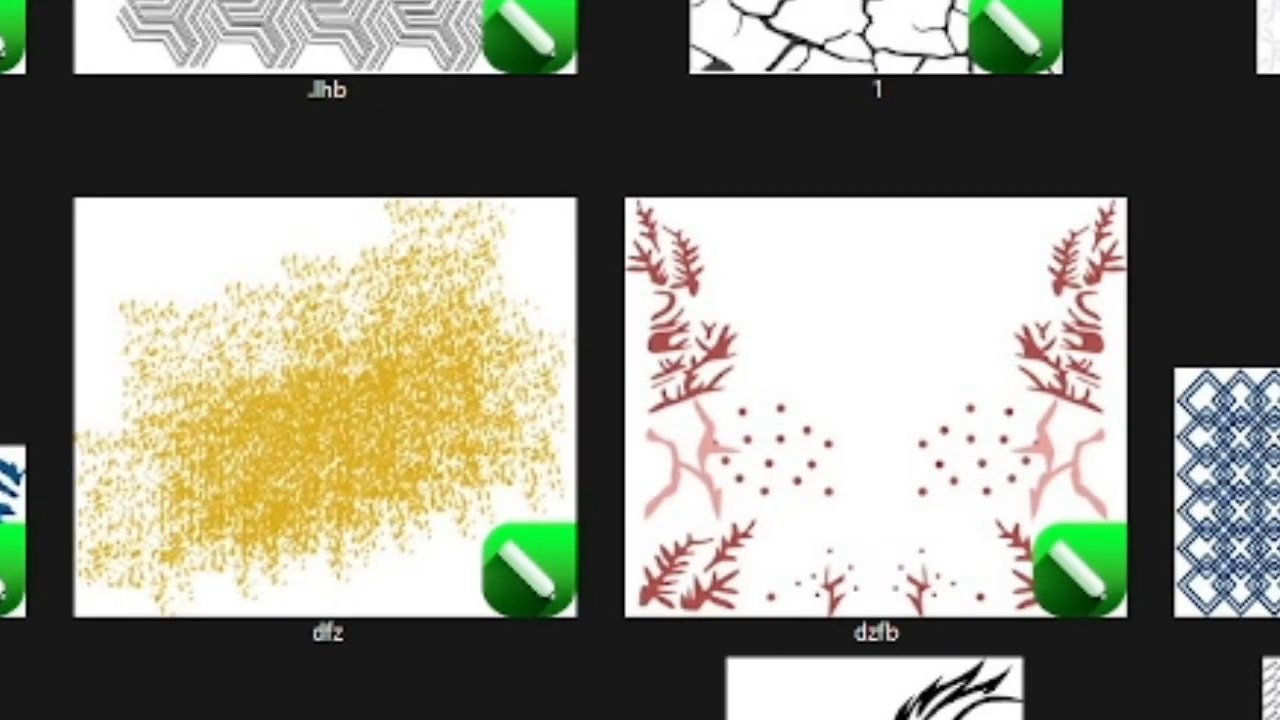
key("alt+Up")
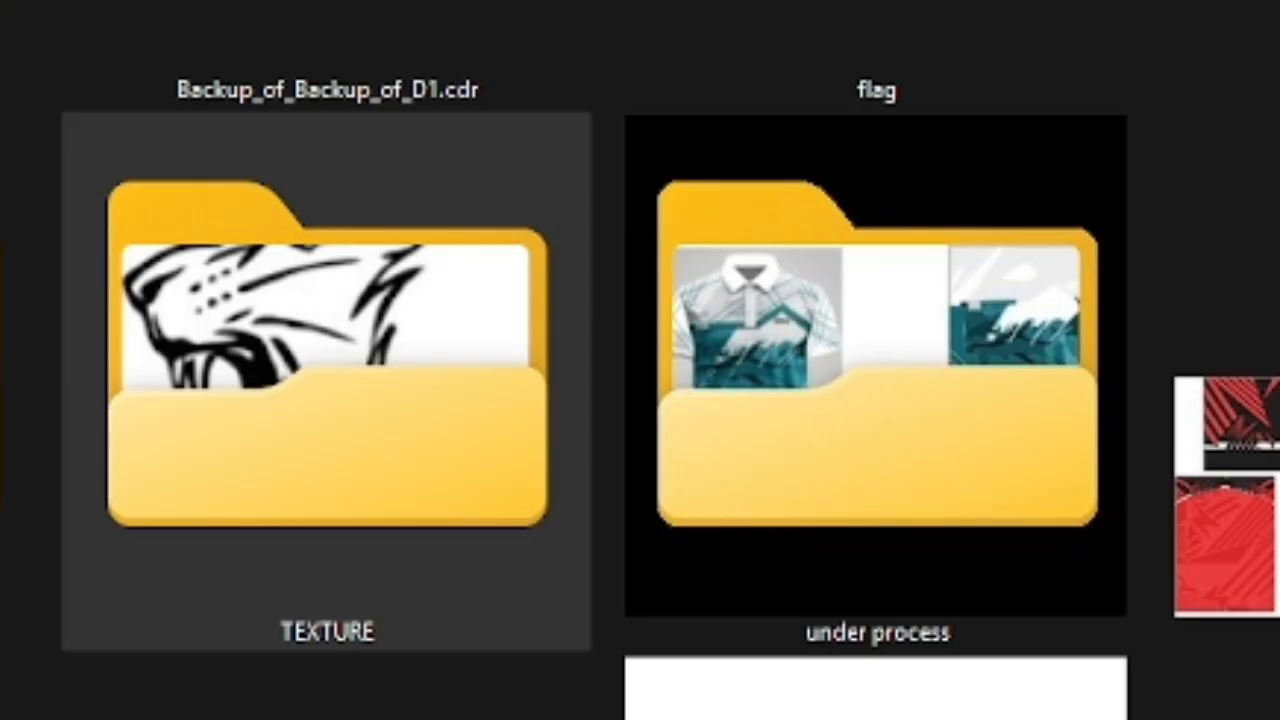
type("co")
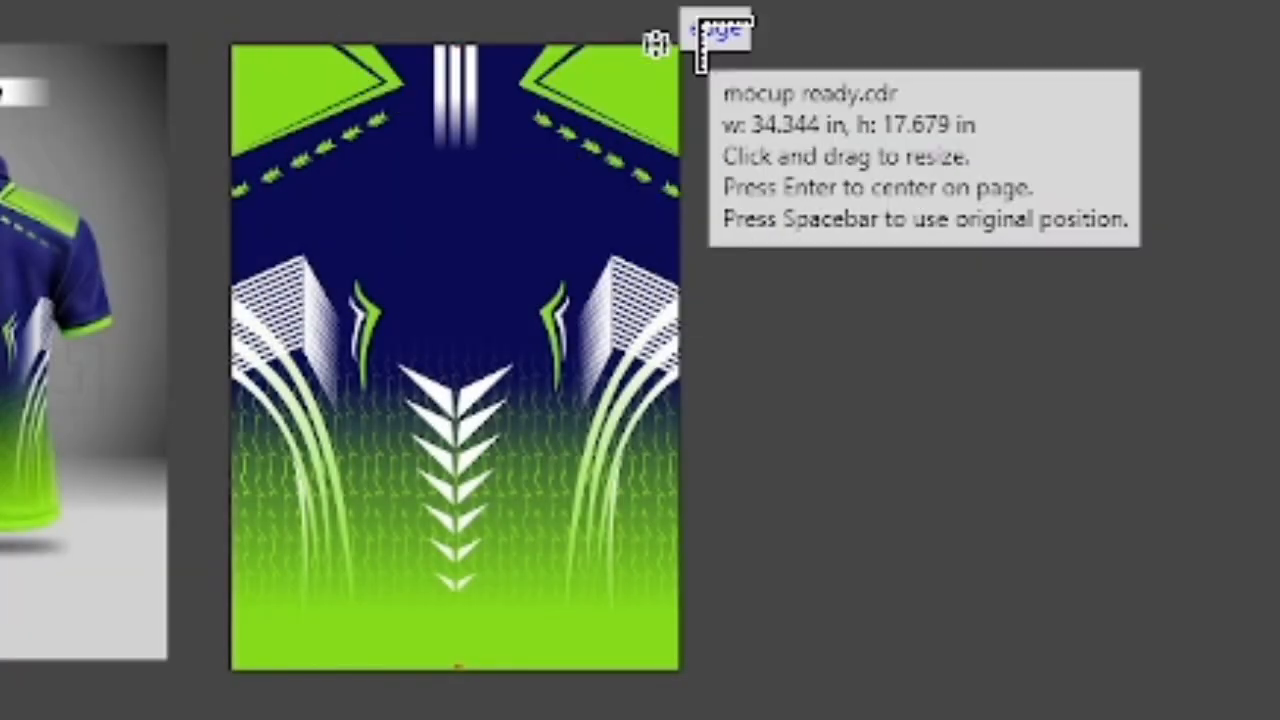
left_click_drag(703, 34, 1270, 650)
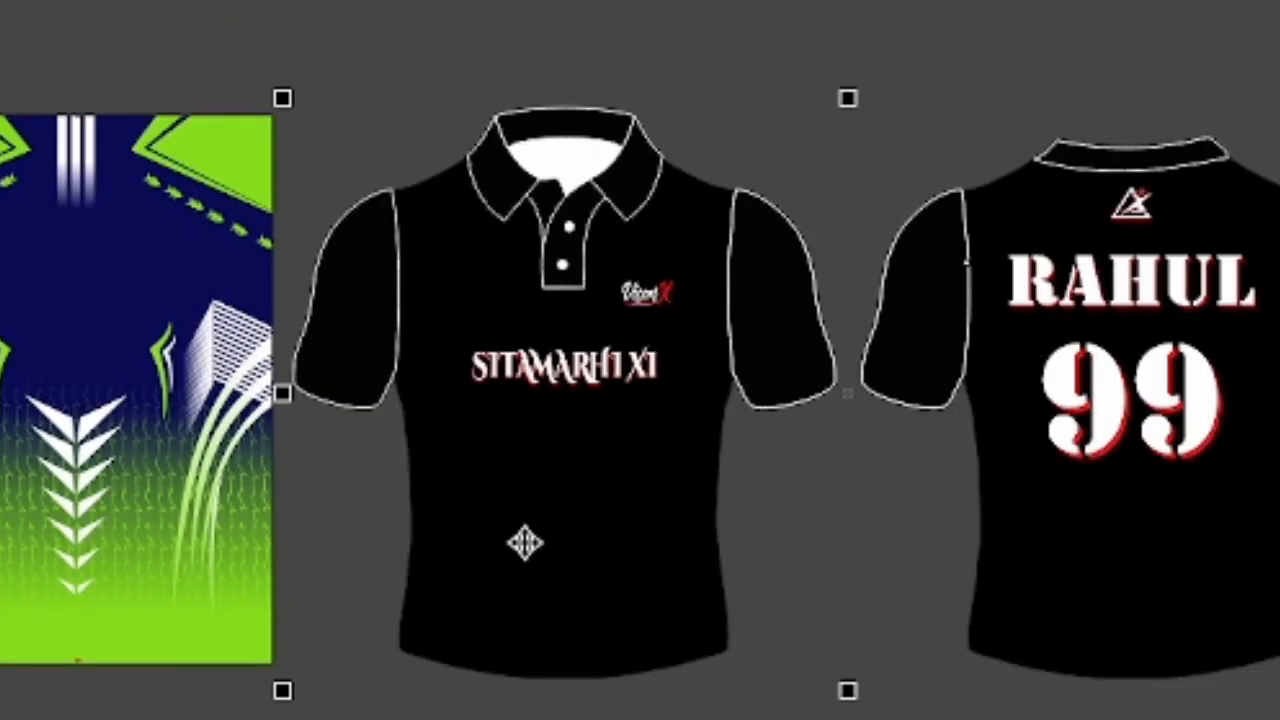
scroll(18, 168, "down", 1)
- PowerClip a copy of the navy and green design inside the front body of the polo mockup
left_click_drag(41, 331, 0, 331)
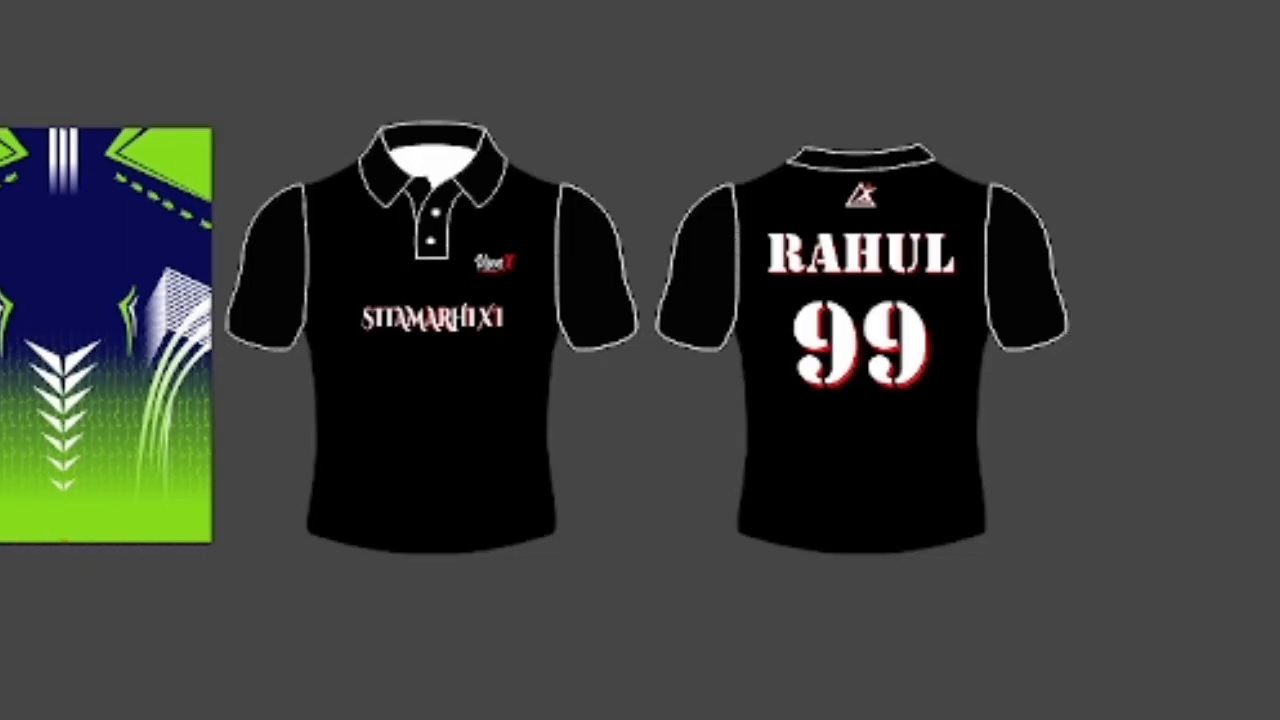
right_click(0, 331)
left_click(4, 706)
left_click(420, 448)
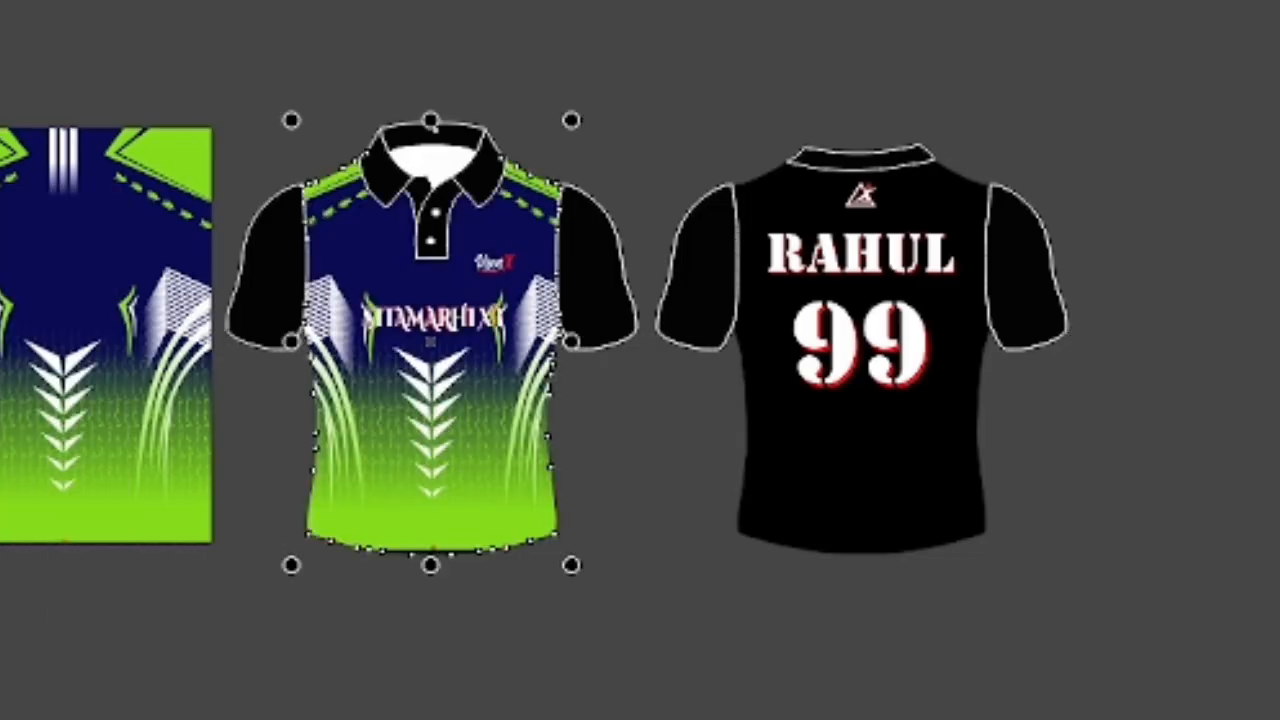
- PowerClip the navy and green design inside the back body of the polo mockup
left_click(38, 326)
right_click(44, 249)
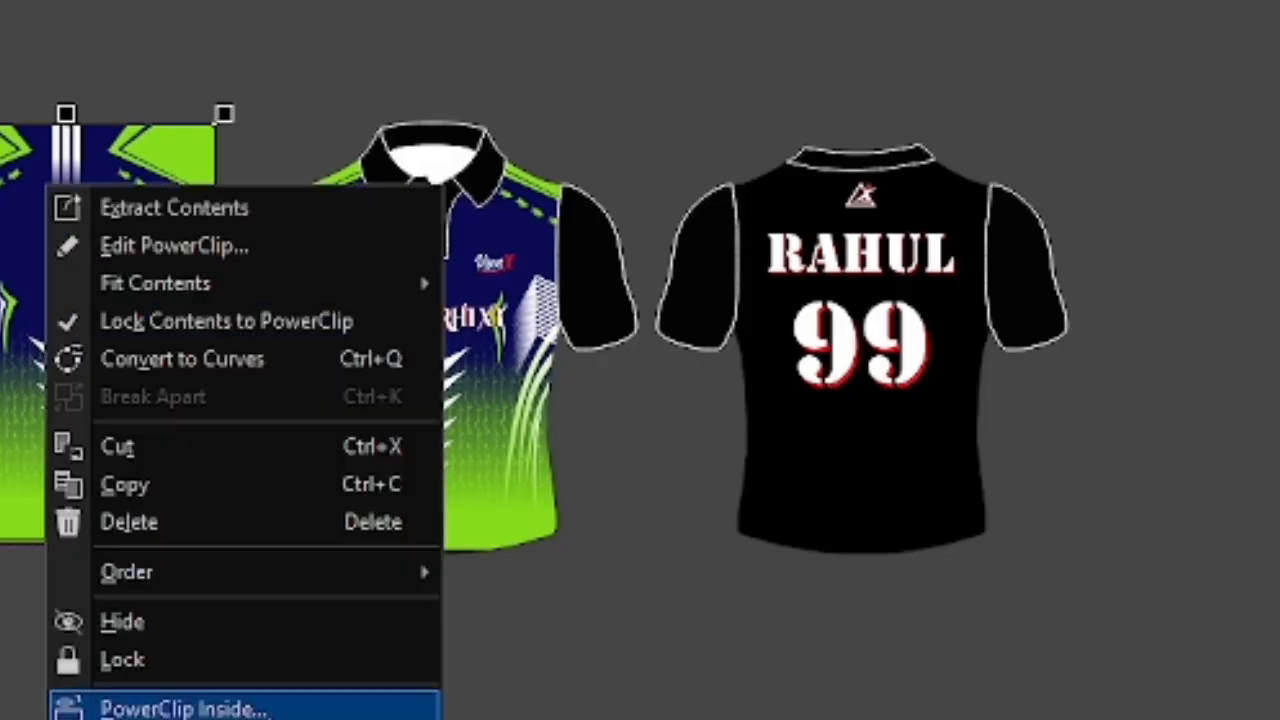
left_click(120, 706)
left_click(877, 457)
scroll(1000, 330, "up", 1)
scroll(872, 325, "up", 2)
scroll(871, 320, "down", 1)
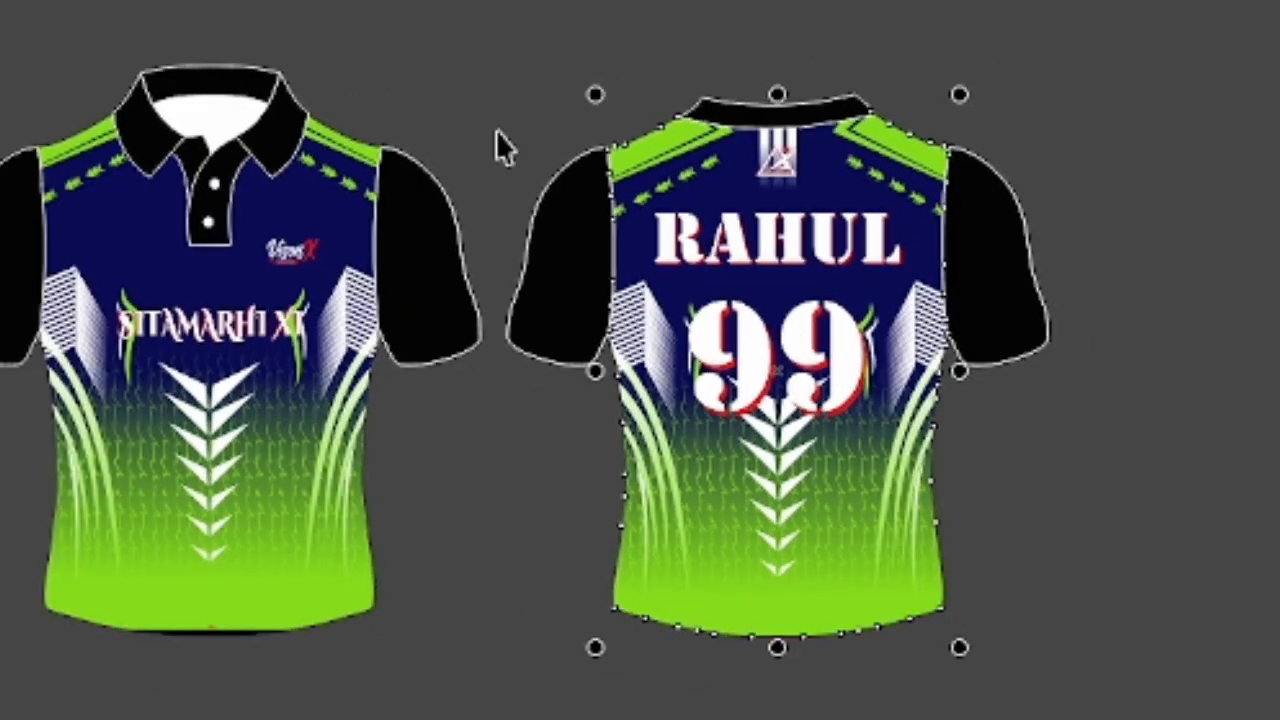
- Fill the mockup's collars, placket, sleeves, lettering, number and logos on both views with the design's bright green
left_click_drag(417, 2, 1172, 388)
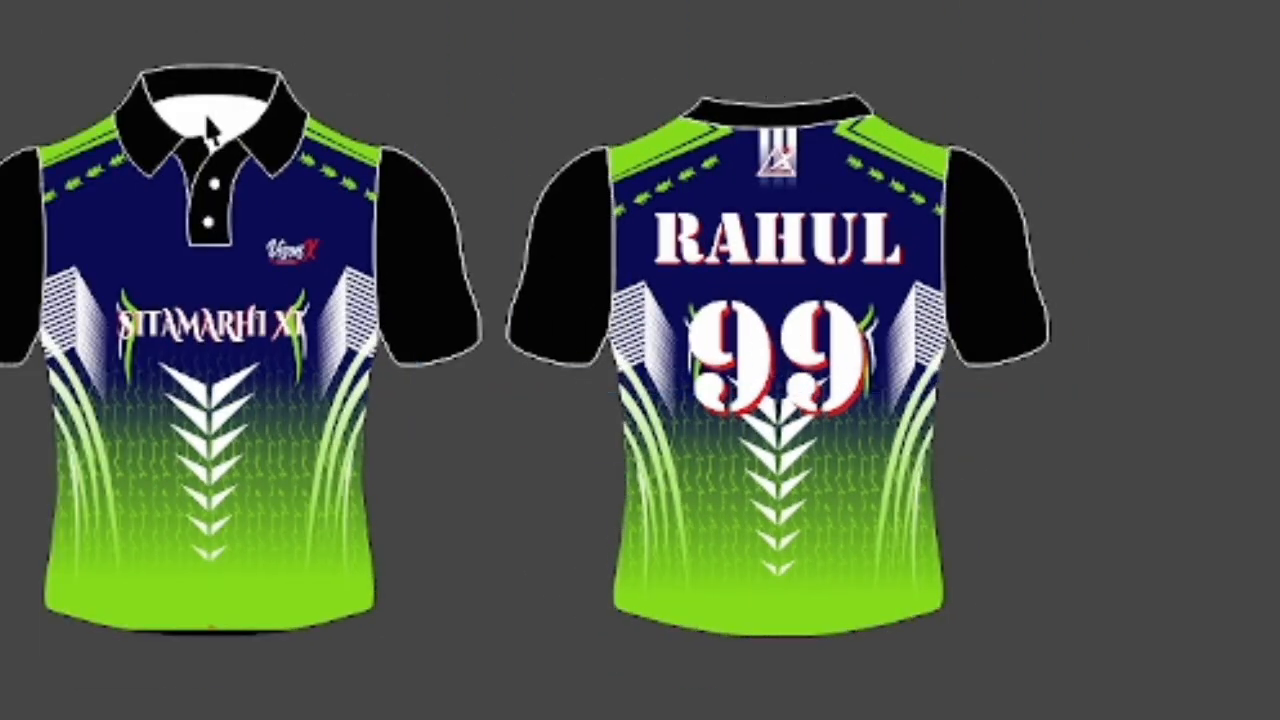
left_click(221, 214)
right_click(222, 217)
left_click(285, 310)
left_click_drag(2, 2, 1165, 422)
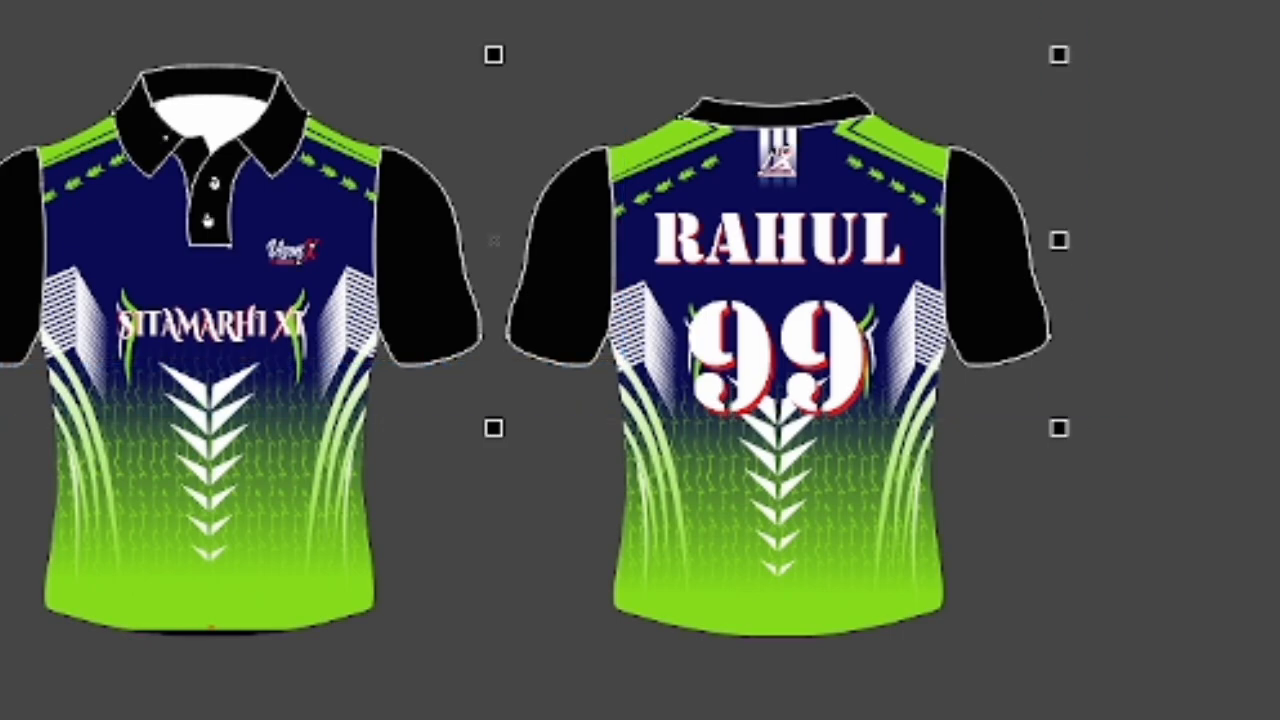
left_click(1276, 400)
key("Escape")
scroll(90, 398, "down", 1)
scroll(202, 426, "up", 1)
scroll(200, 428, "down", 1)
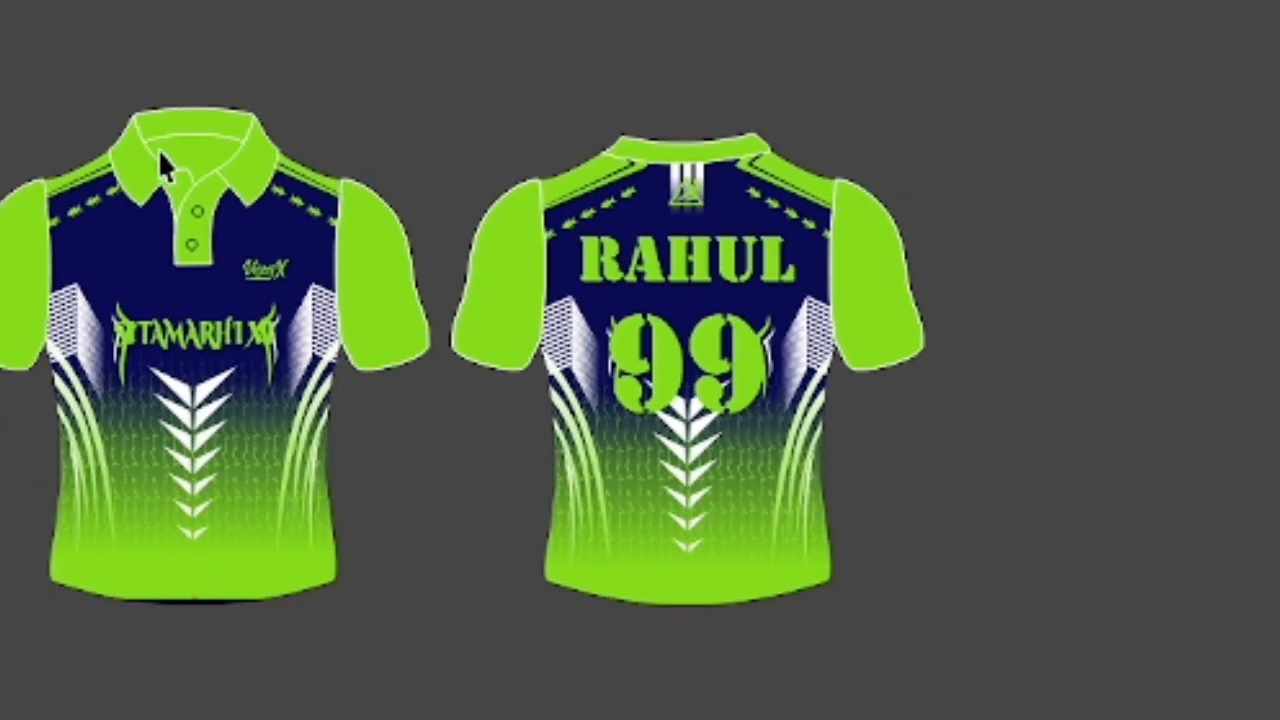
- Recolour the front view's inner neck area white and its two placket buttons black
left_click(166, 150)
key("Escape")
scroll(200, 220, "up", 2)
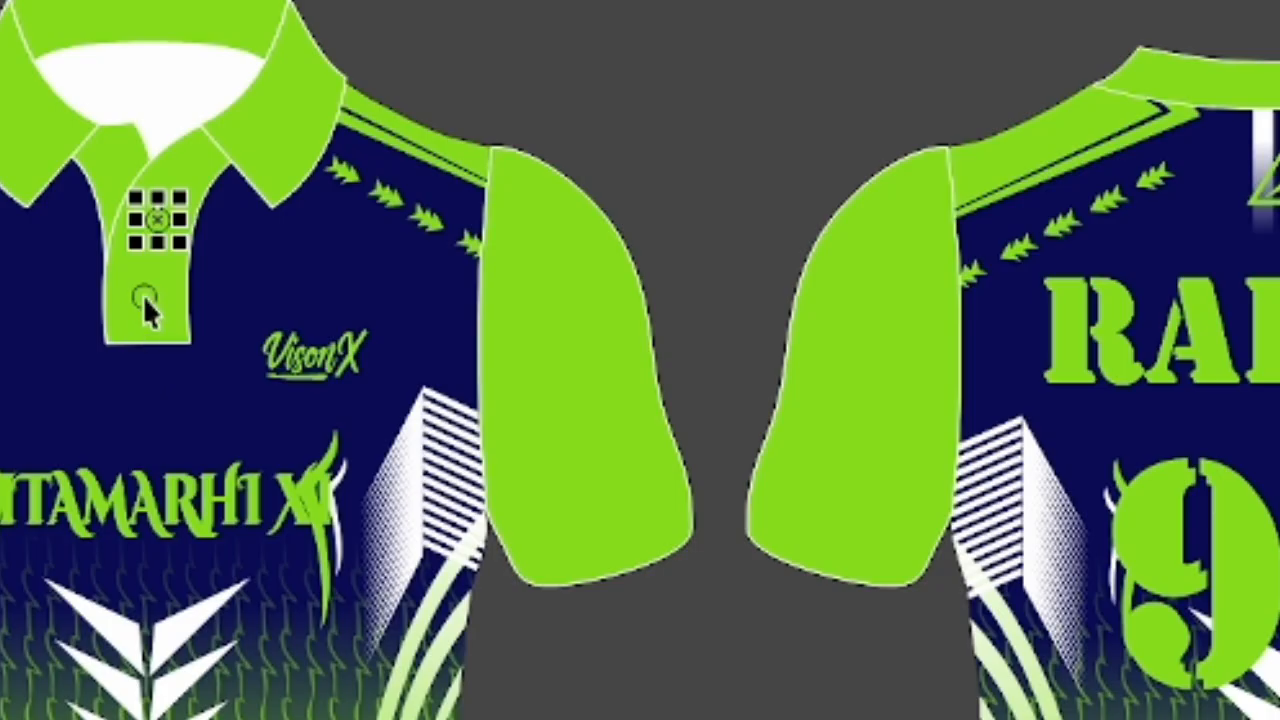
left_click(146, 303)
key("Escape")
scroll(274, 108, "down", 2)
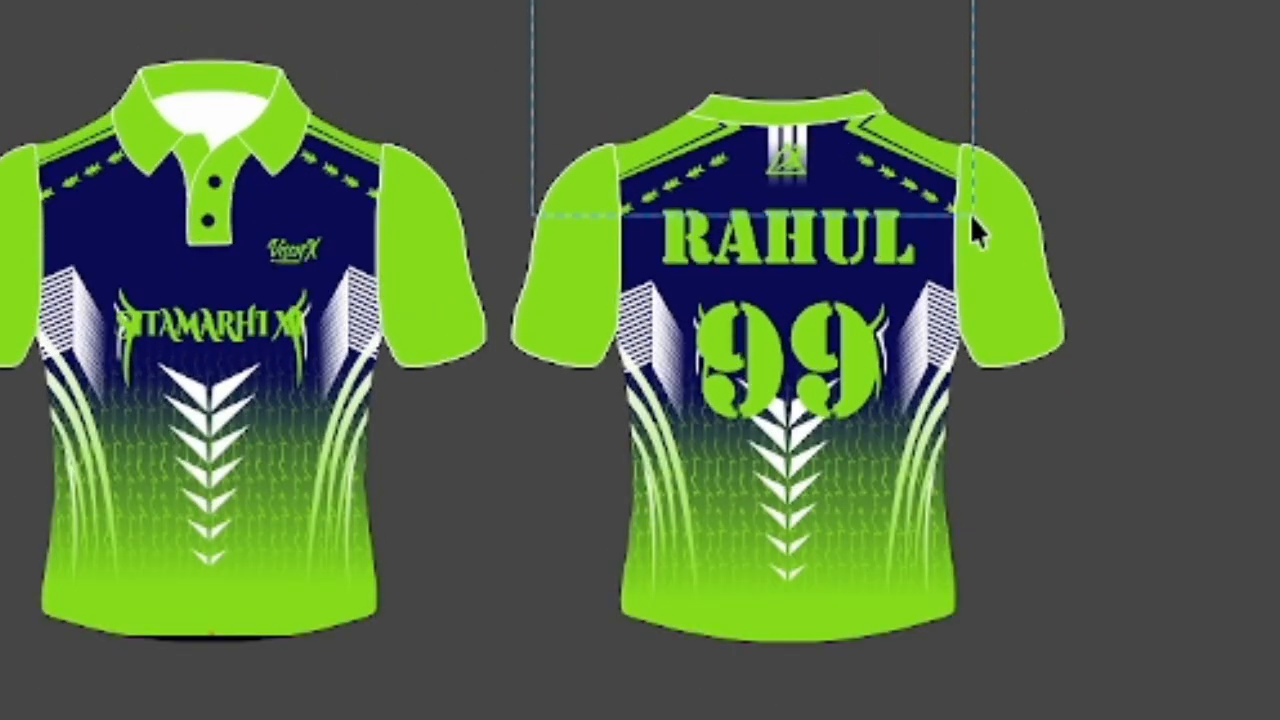
left_click_drag(972, 215, 973, 215)
left_click(494, 290)
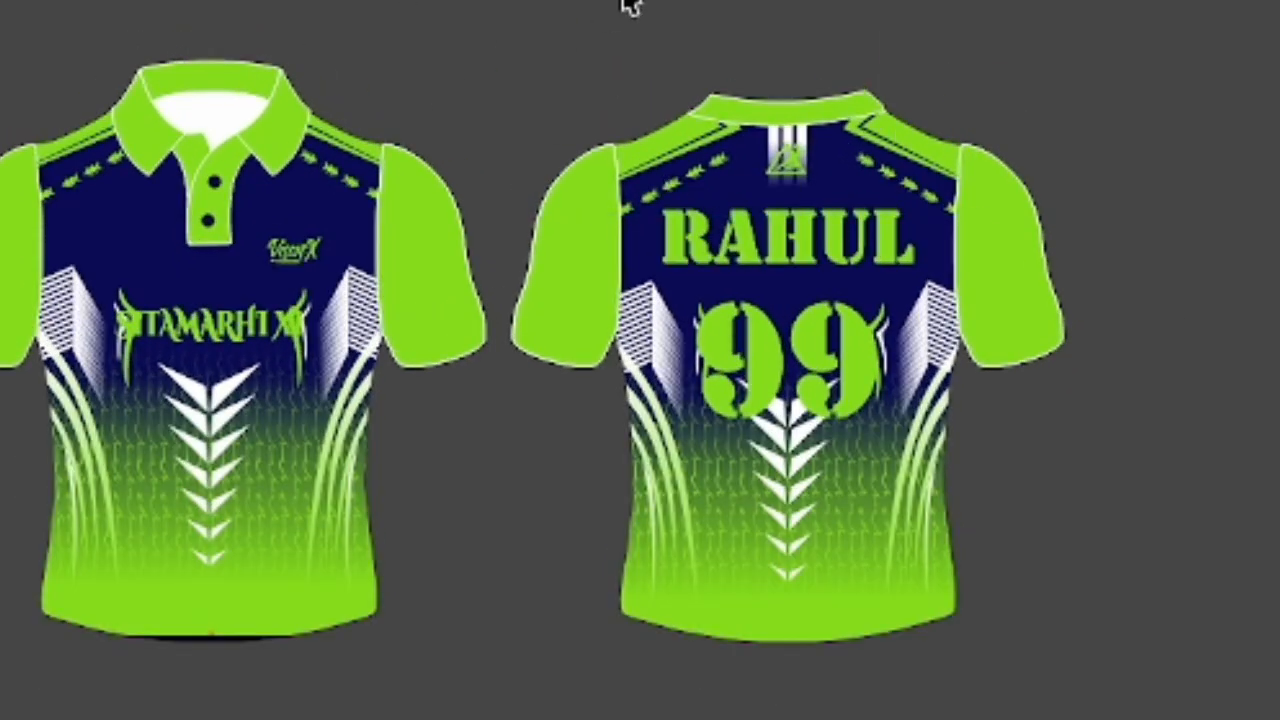